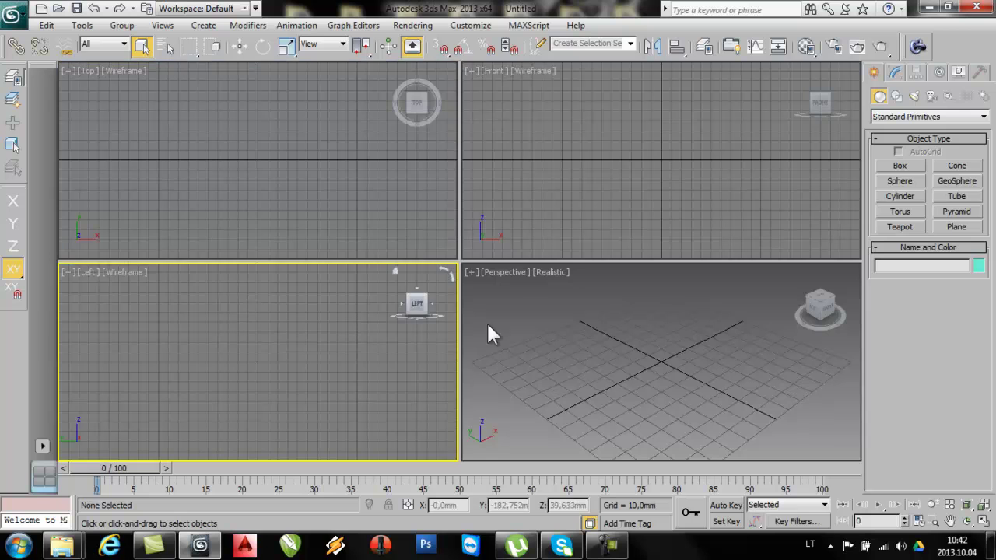
Step: Activate the Front, Top, Left and Perspective viewports in turn to view the standard four-view layout
left_click(589, 163)
left_click(285, 159)
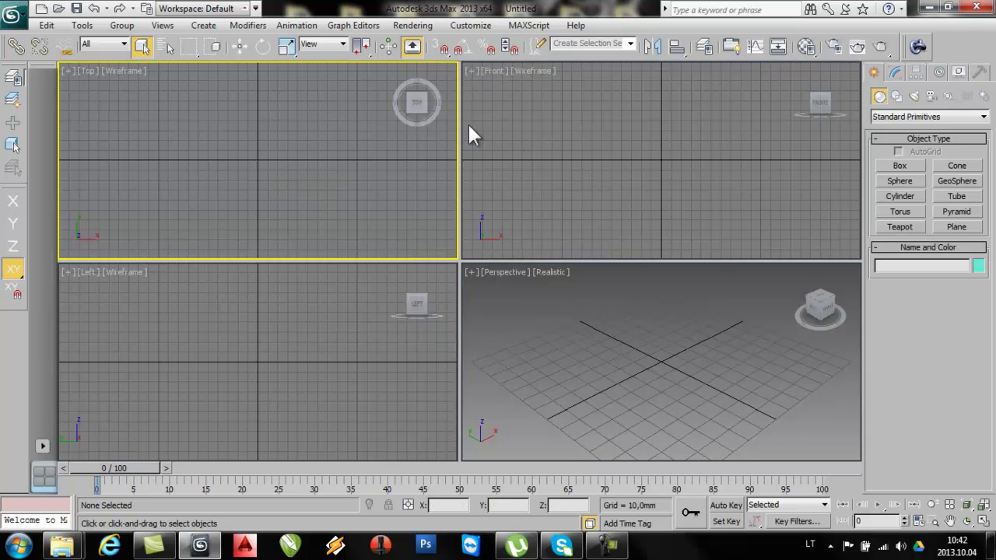
left_click(553, 129)
left_click(100, 286)
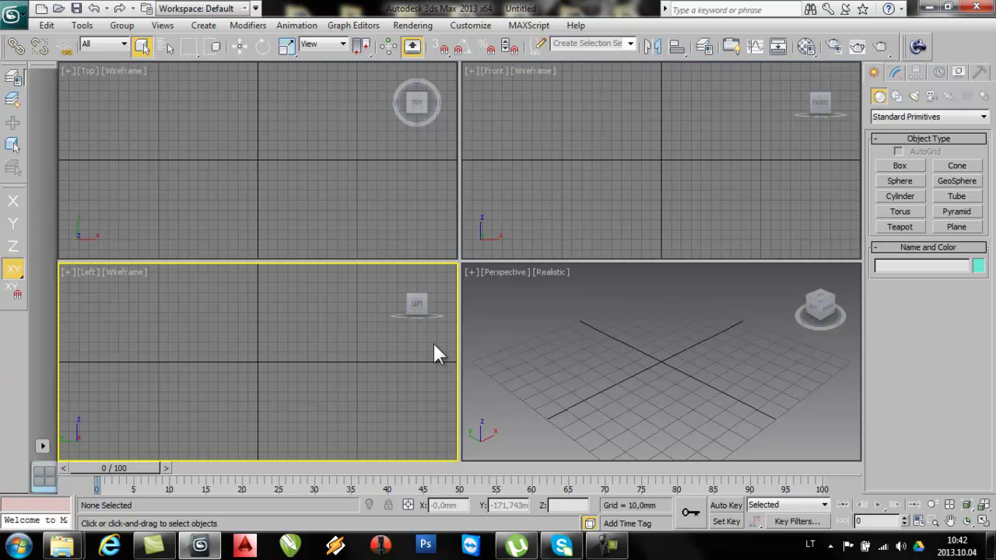
left_click(536, 328)
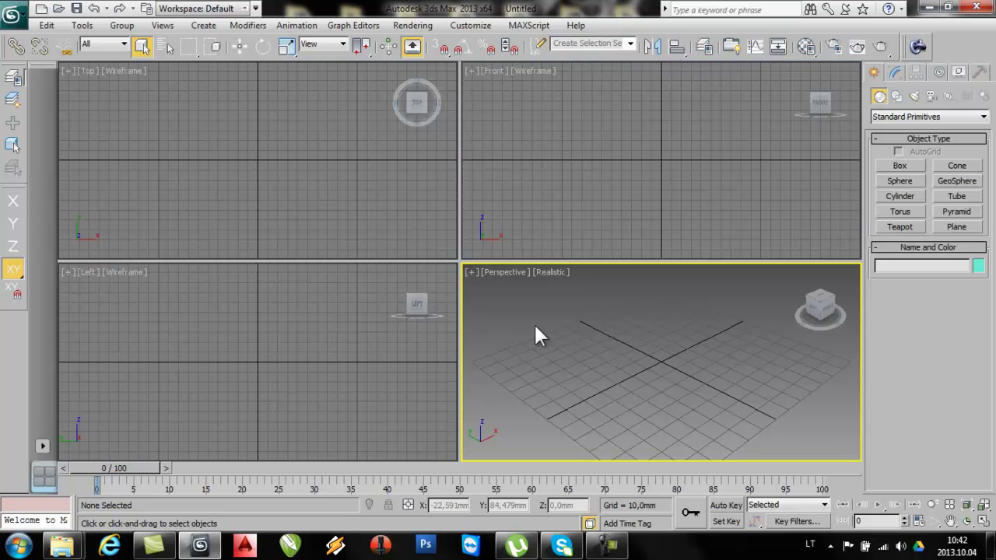
Step: Switch the Top viewport to the Back view, and restore it to Top
left_click(315, 194)
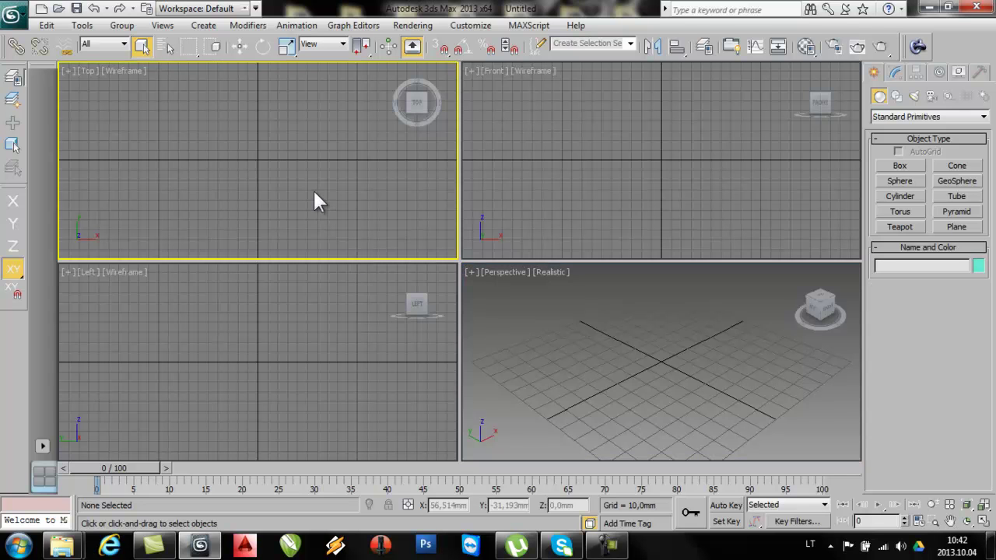
left_click(83, 69)
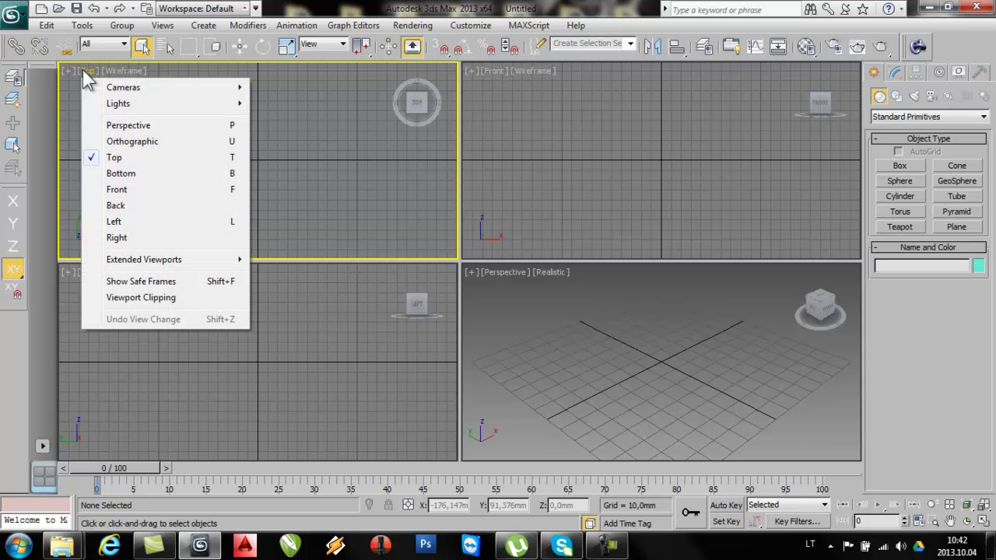
left_click(129, 205)
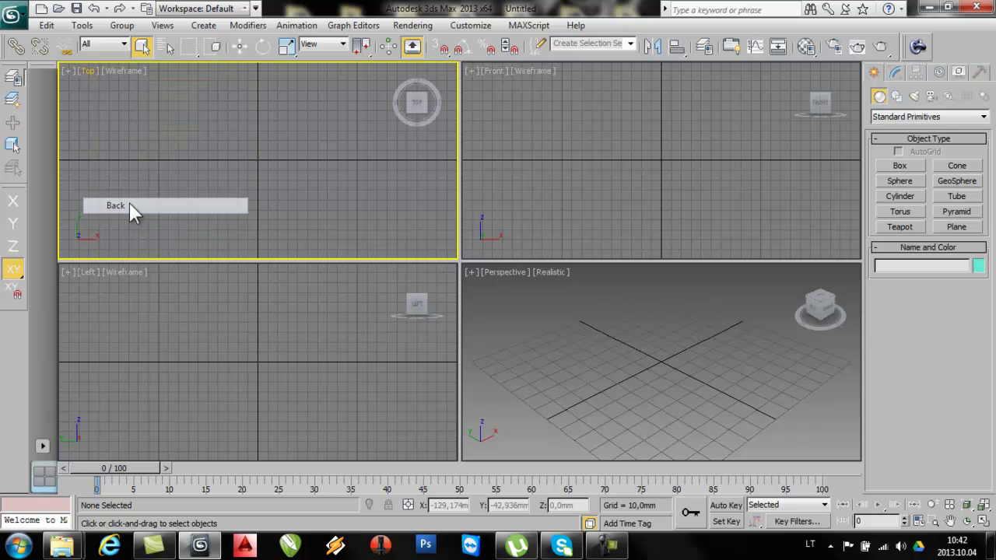
left_click(87, 72)
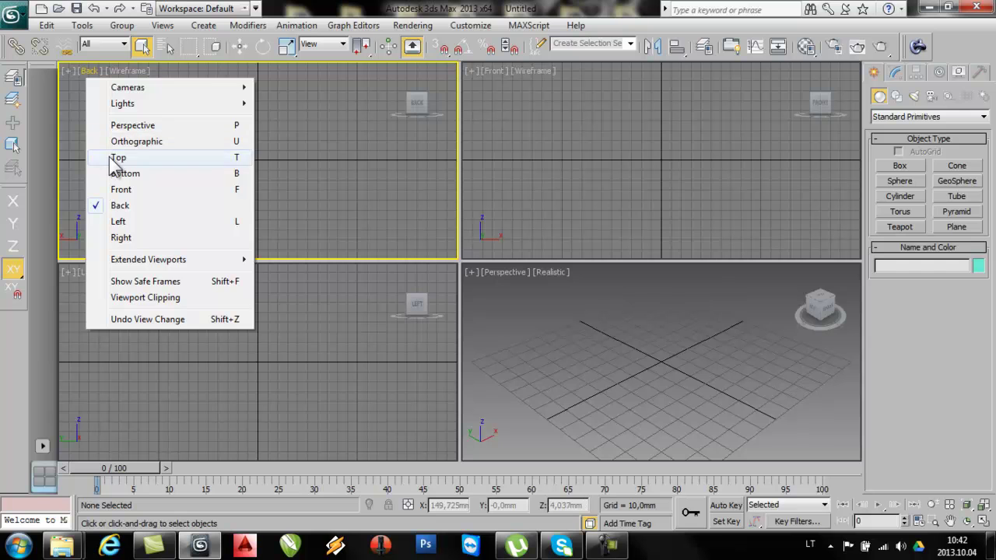
left_click(117, 157)
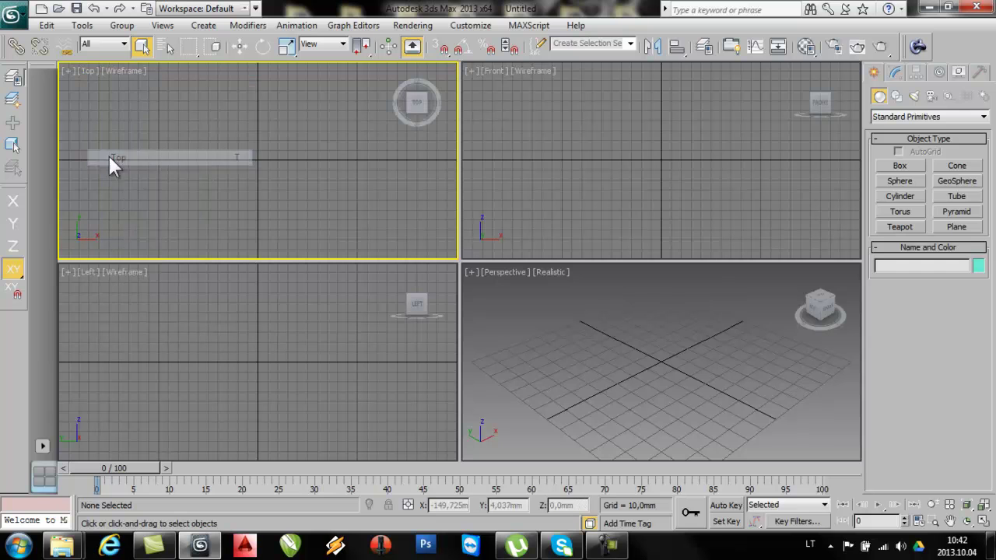
Step: Change the Front viewport to an Orthographic view, and return it to Front
left_click(488, 69)
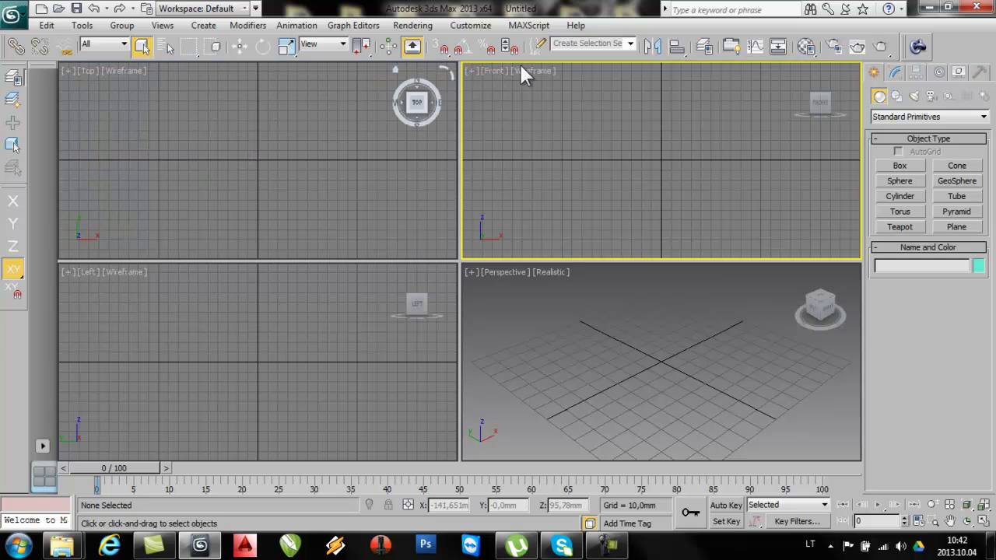
left_click(495, 72)
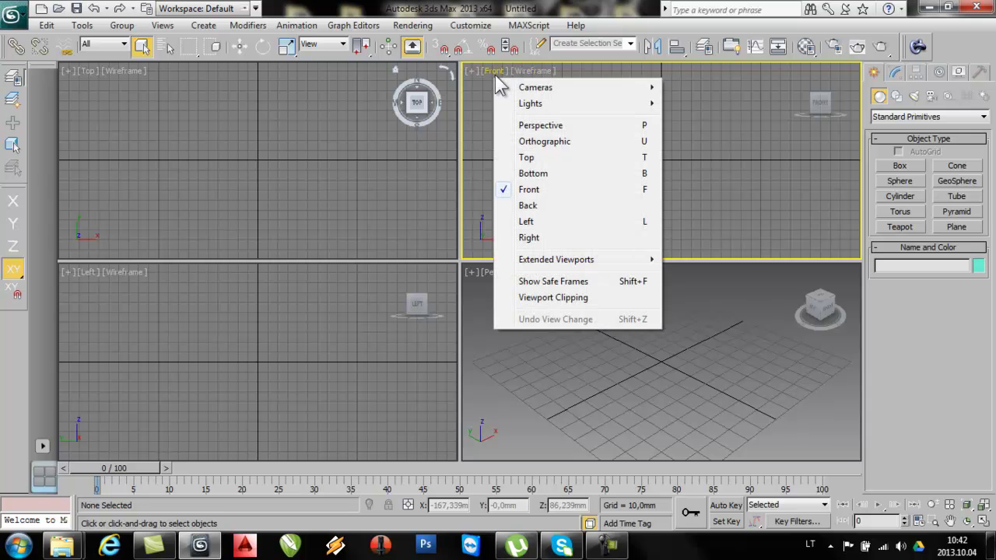
left_click(526, 142)
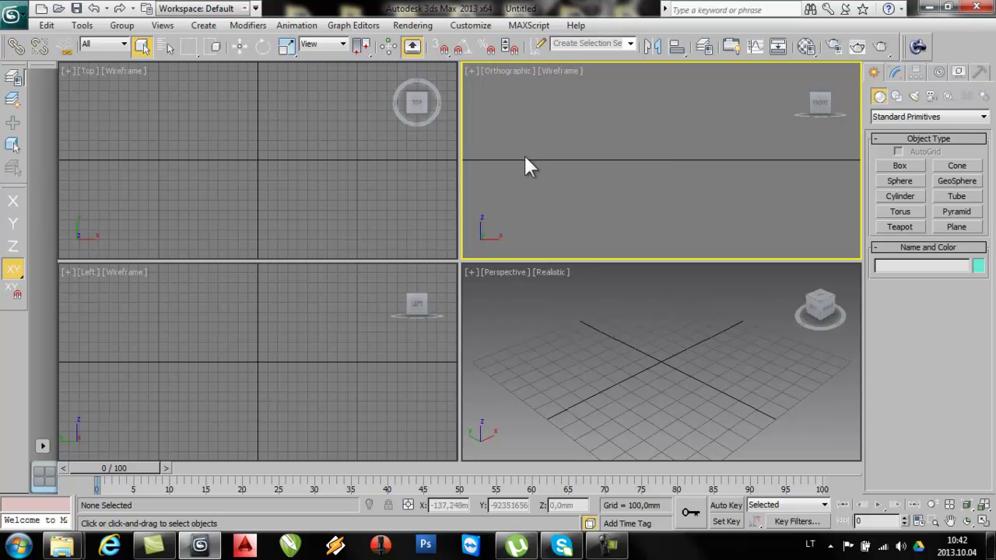
left_click(500, 70)
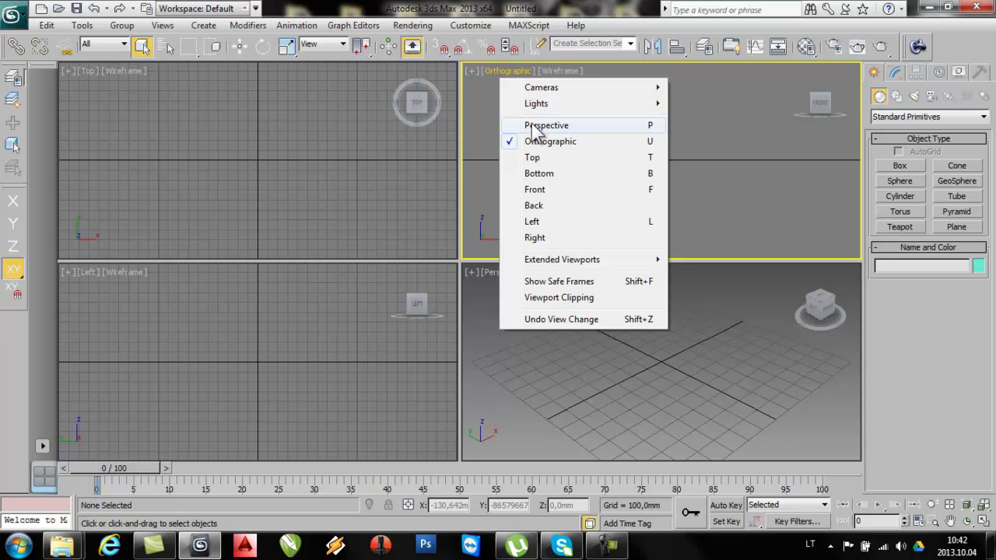
left_click(537, 189)
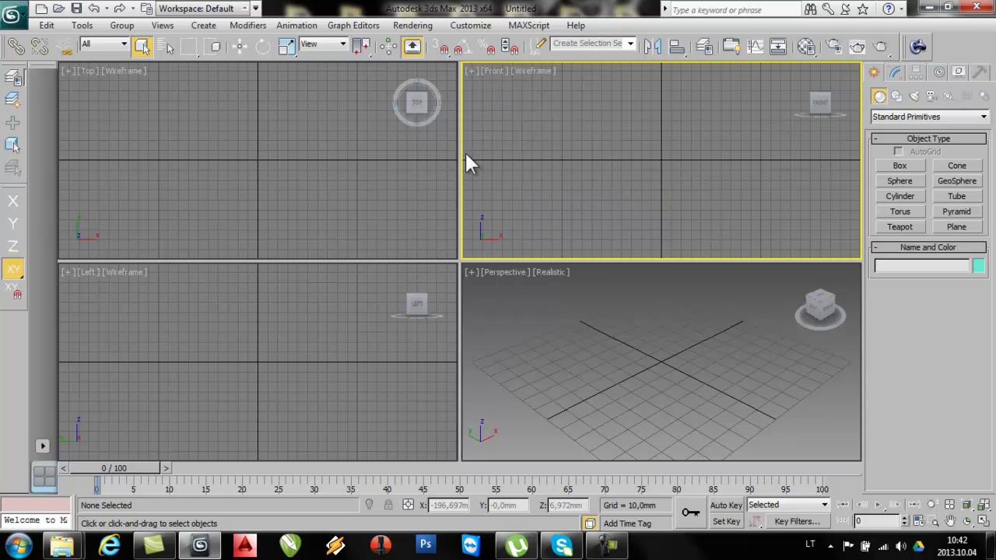
Step: Cycle through the four viewports to compare the Top, Front, Left and Perspective views, ending in the Top viewport
left_click(330, 146)
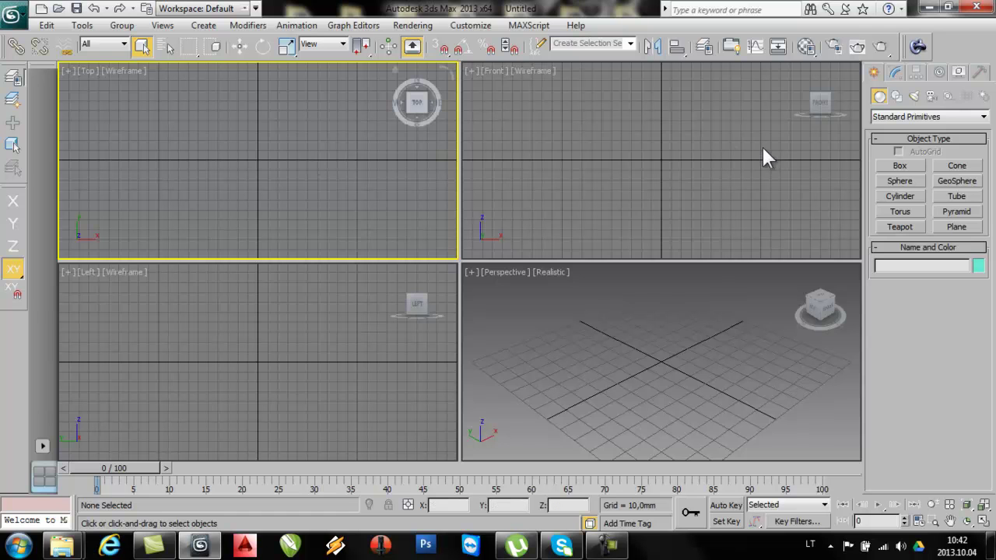
left_click(723, 158)
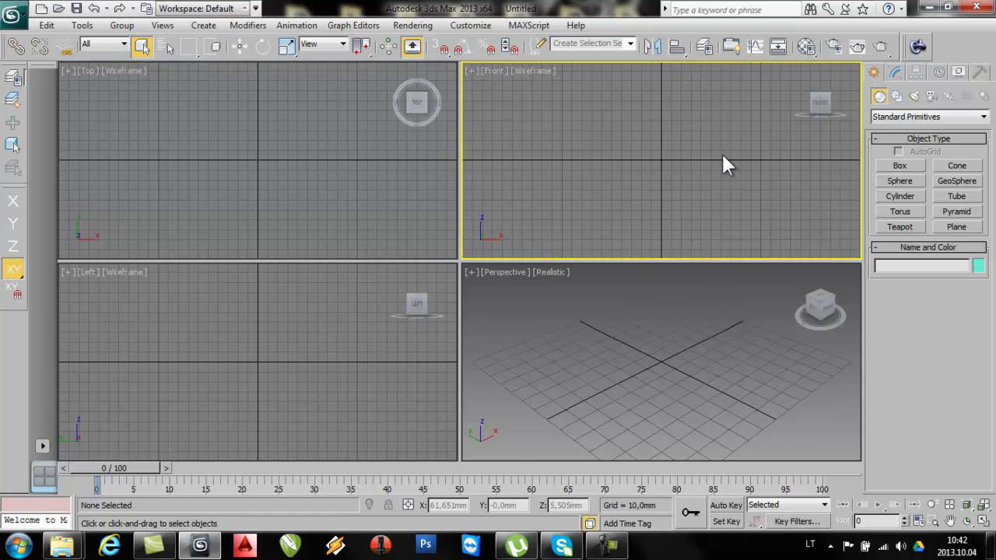
left_click(187, 352)
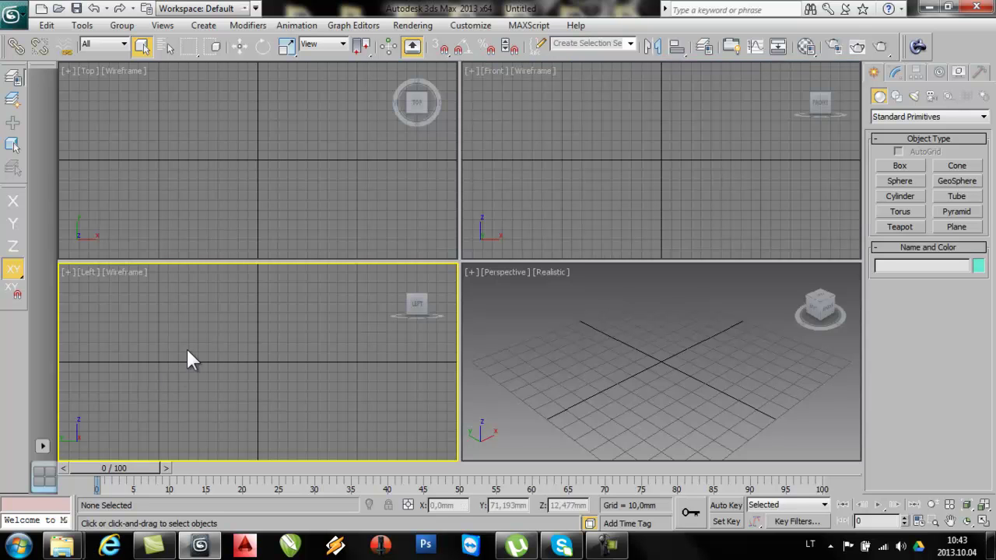
left_click(544, 355)
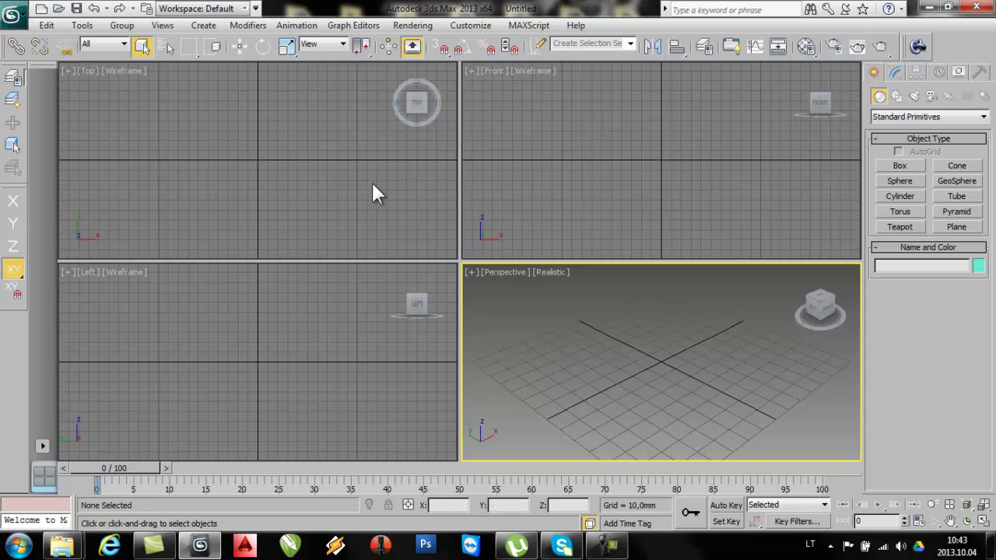
left_click(335, 160)
left_click(496, 182)
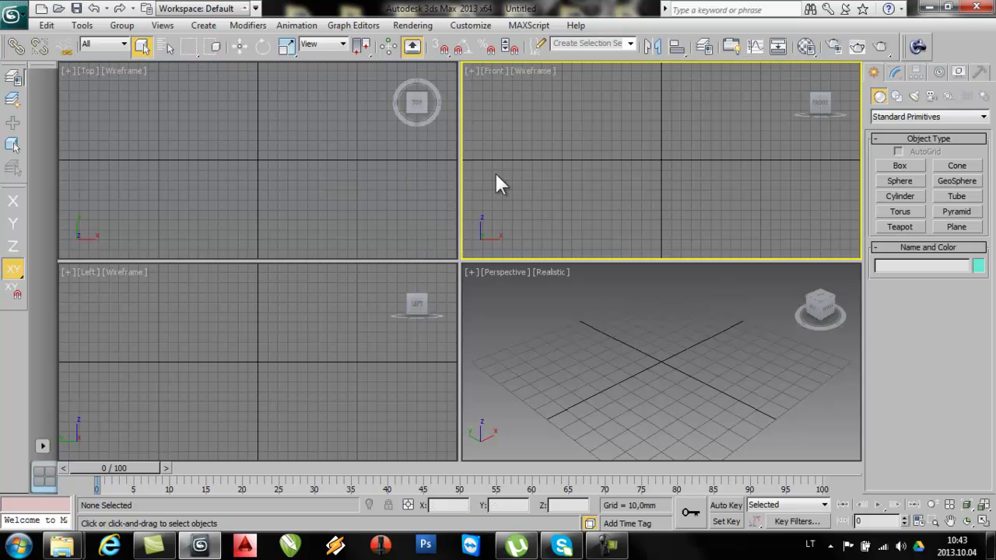
left_click(324, 308)
left_click(546, 321)
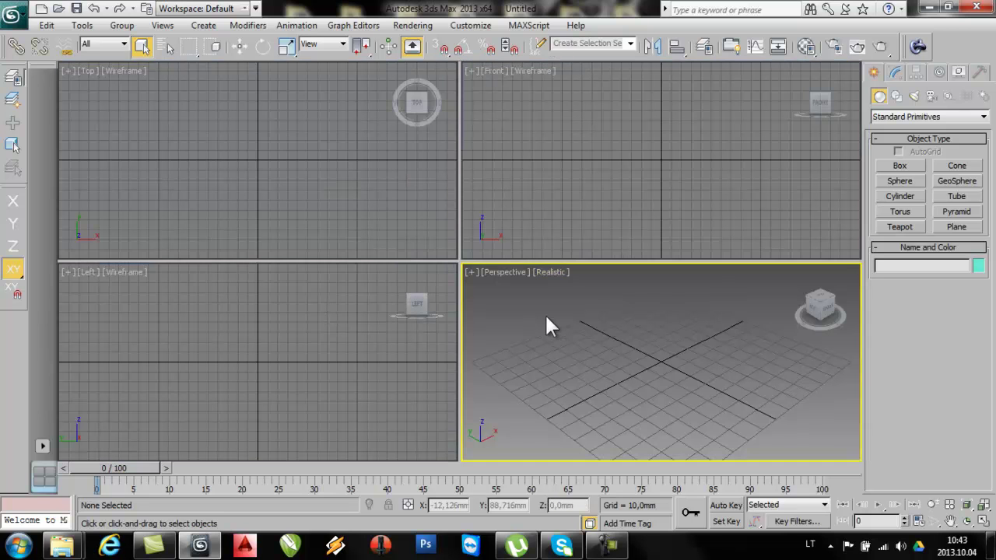
left_click(545, 191)
left_click(365, 180)
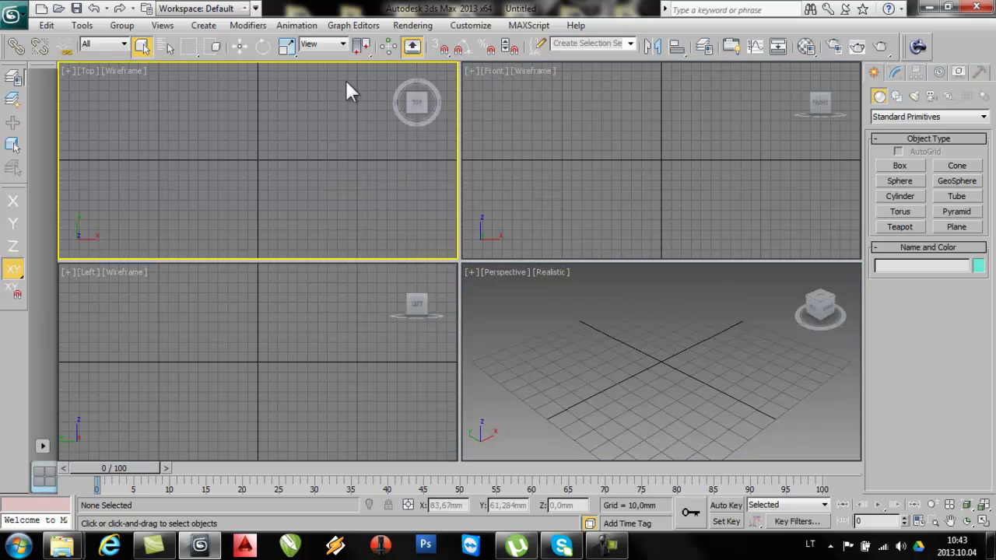
Step: Check the metric display unit scale and the system unit scale in the units setup, and accept both
left_click(464, 23)
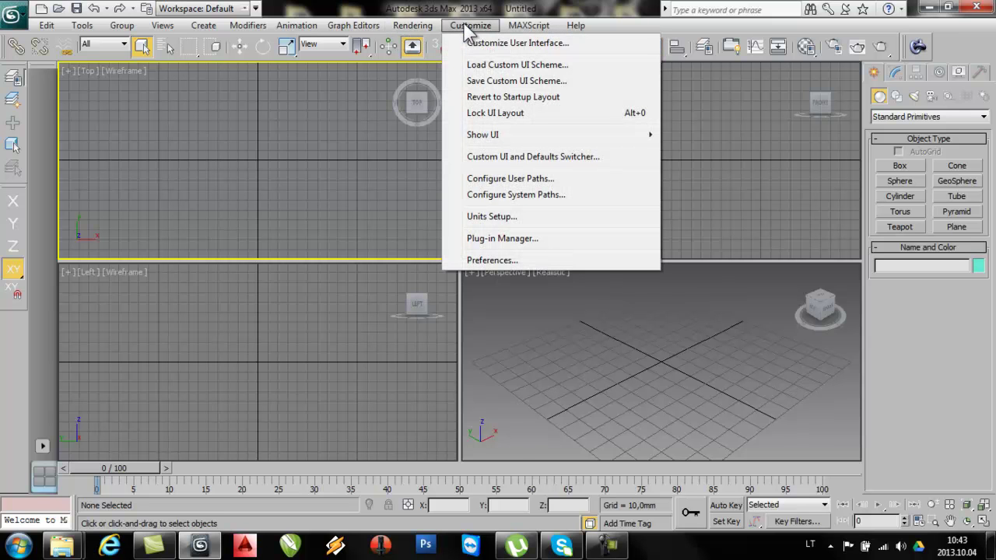
left_click(480, 219)
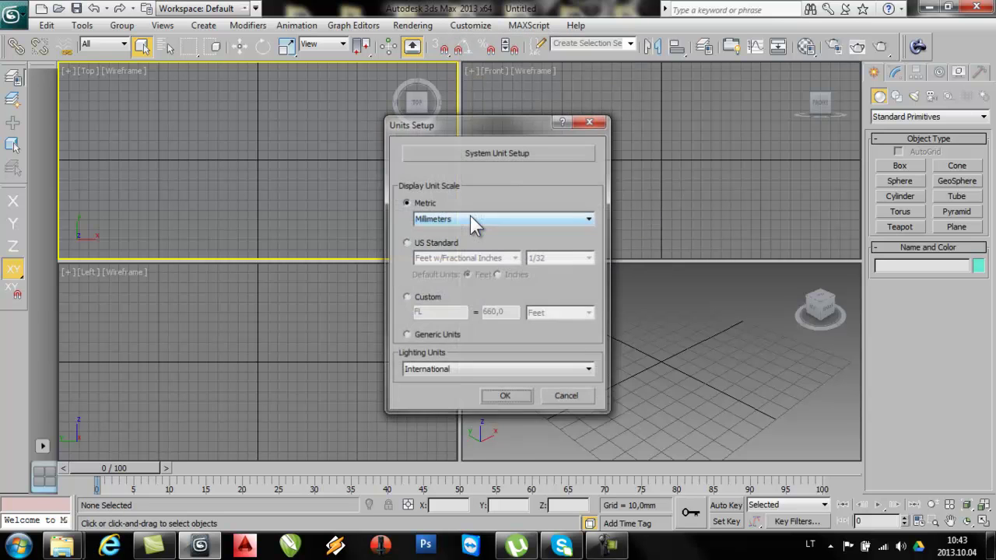
left_click_drag(446, 117, 436, 110)
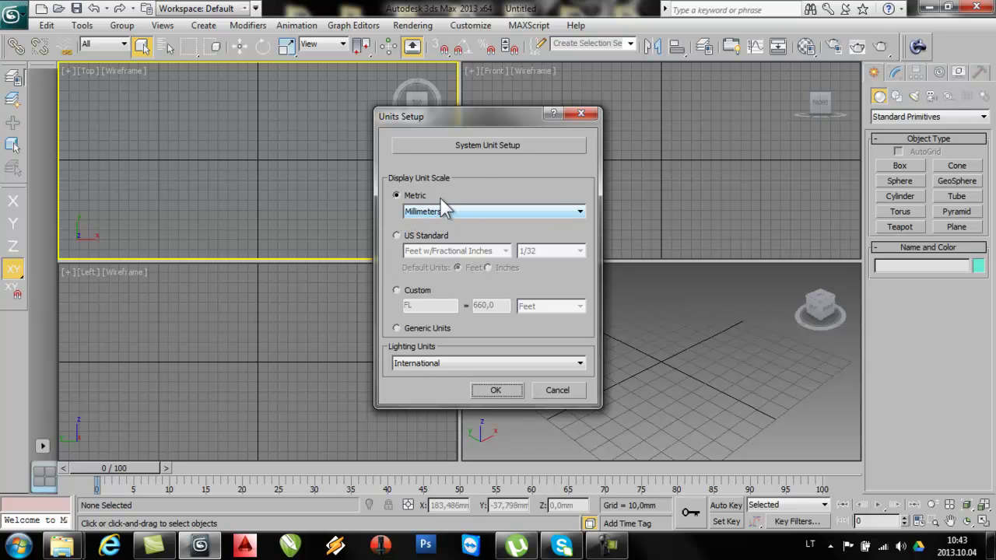
left_click(482, 148)
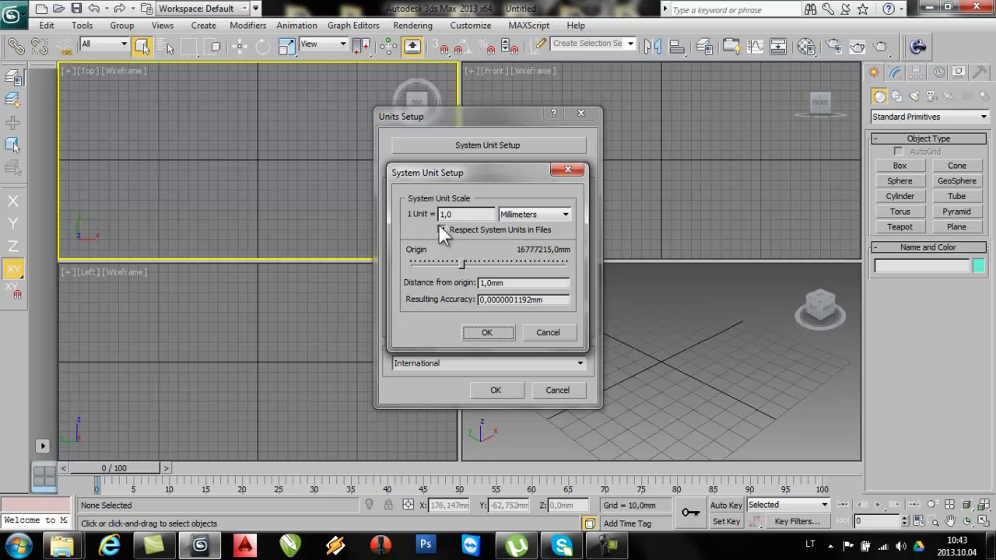
left_click(489, 333)
left_click_drag(519, 120, 529, 91)
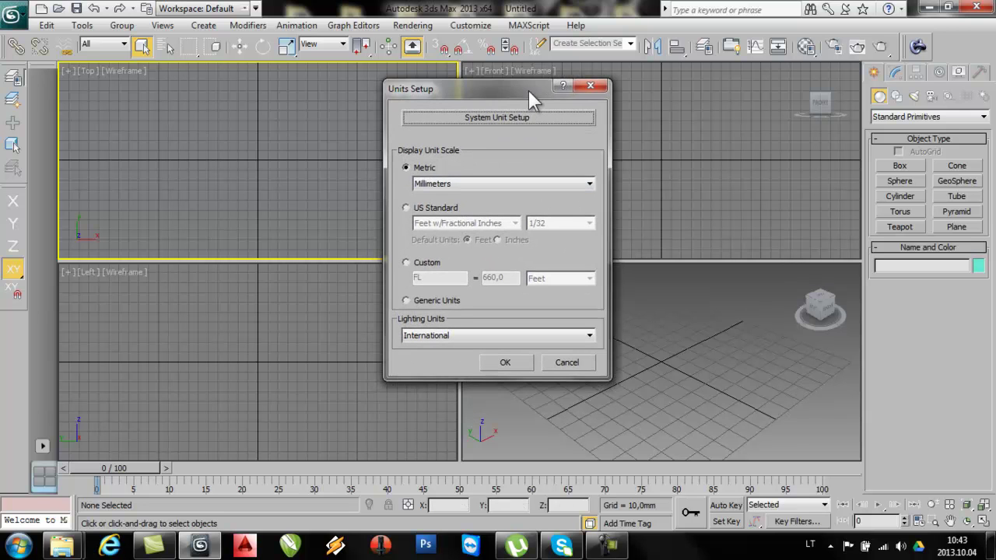
left_click(514, 365)
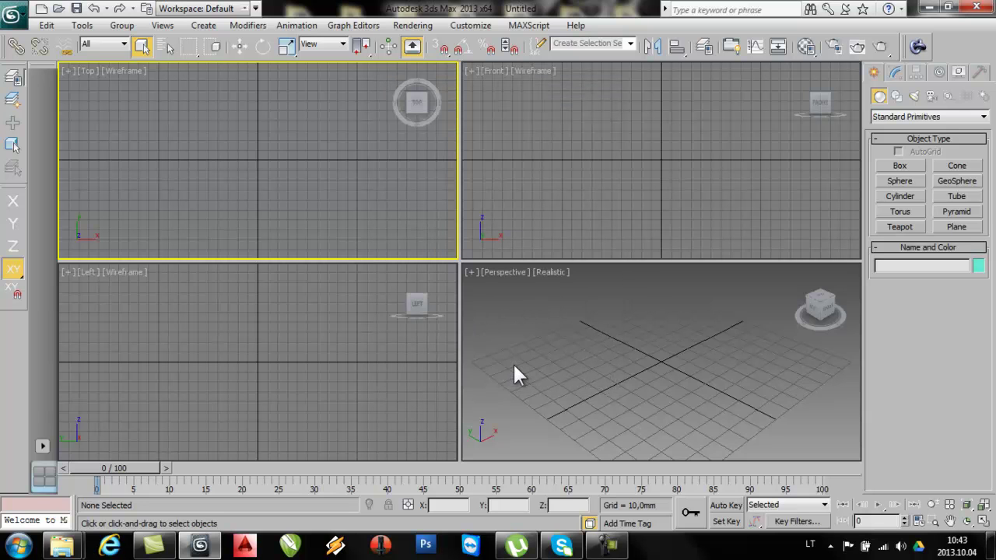
left_click(287, 338)
left_click(522, 336)
left_click(526, 188)
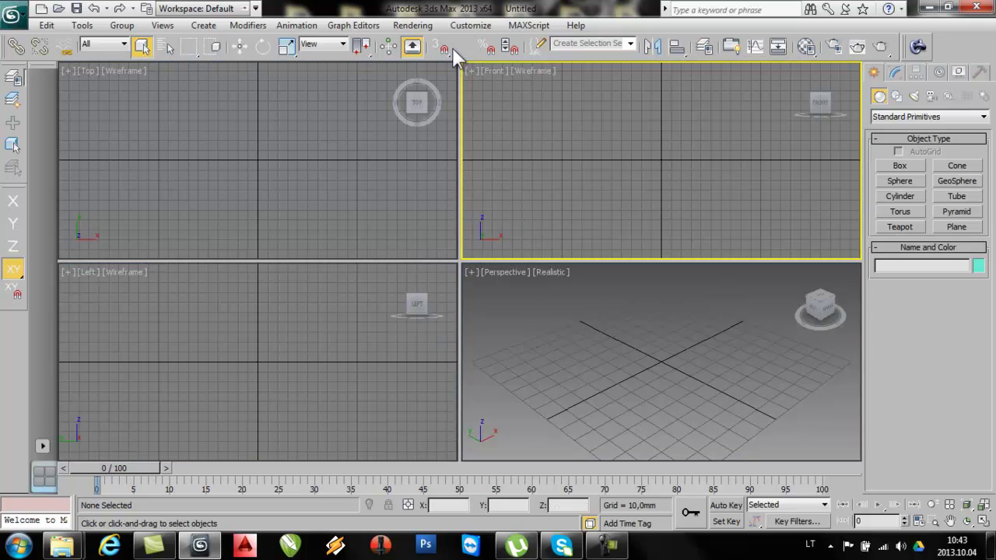
Step: Set the output gamma for bitmap files to 2,2 in the Gamma and LUT preferences
left_click(472, 25)
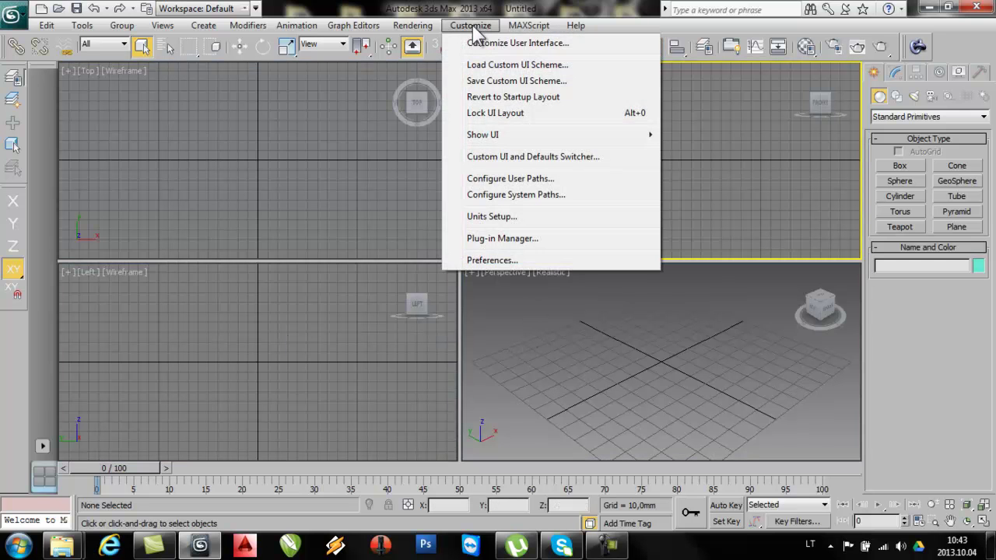
left_click(481, 260)
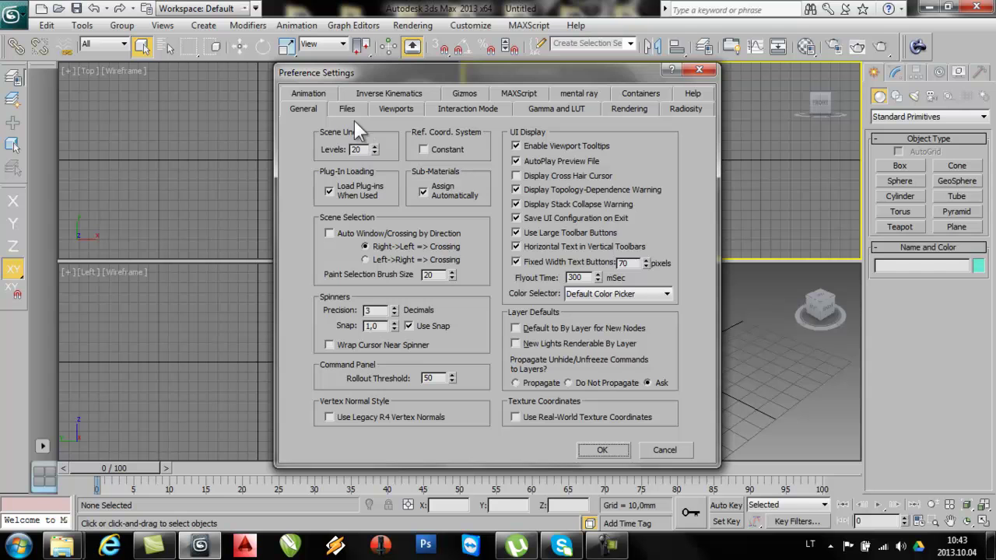
left_click(555, 107)
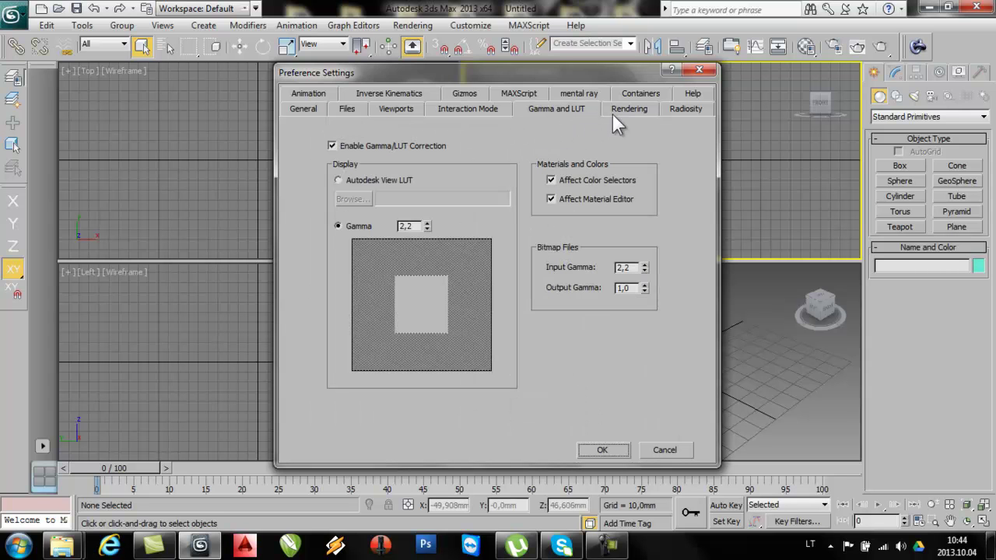
key("Tab")
type("2,2")
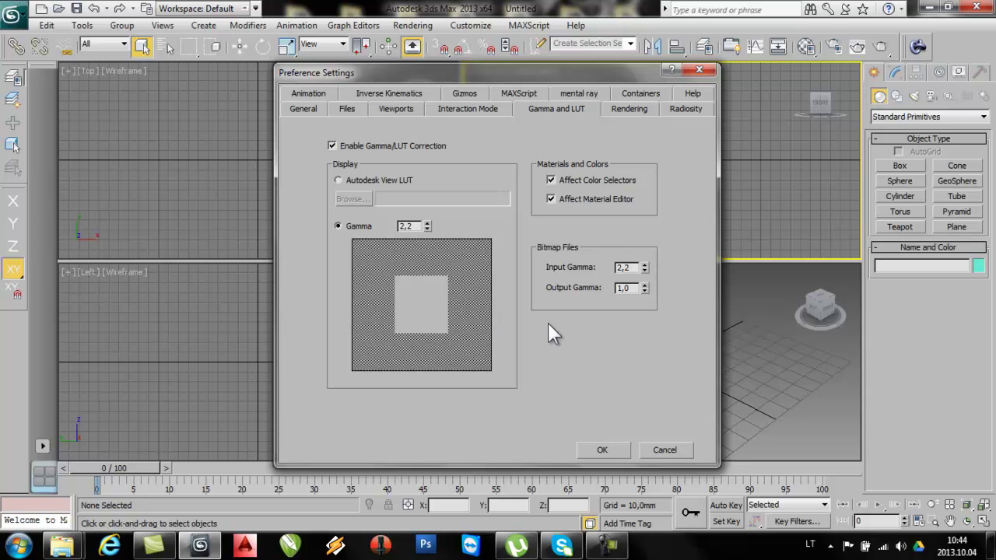
double_click(627, 288)
type("2,2")
left_click(598, 450)
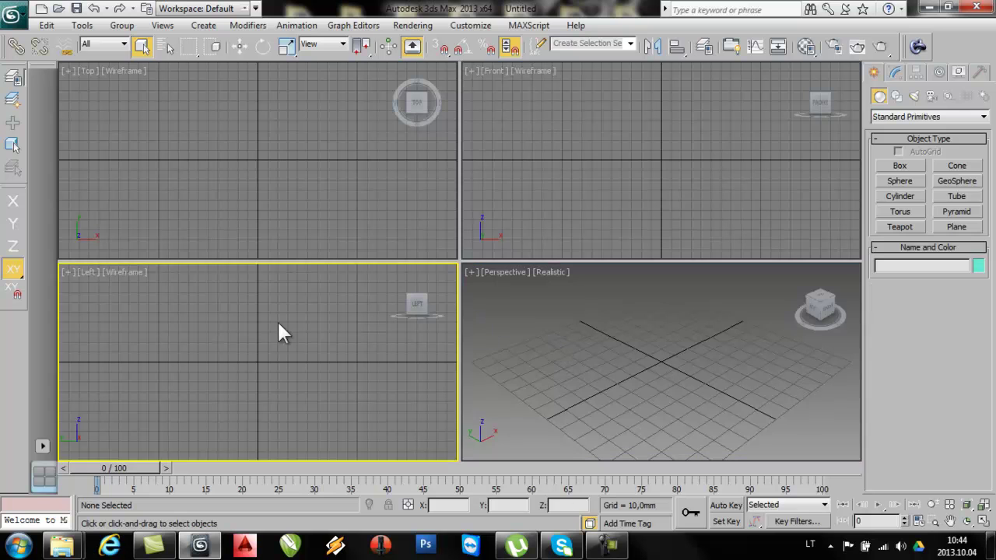
left_click(356, 362)
left_click(280, 221)
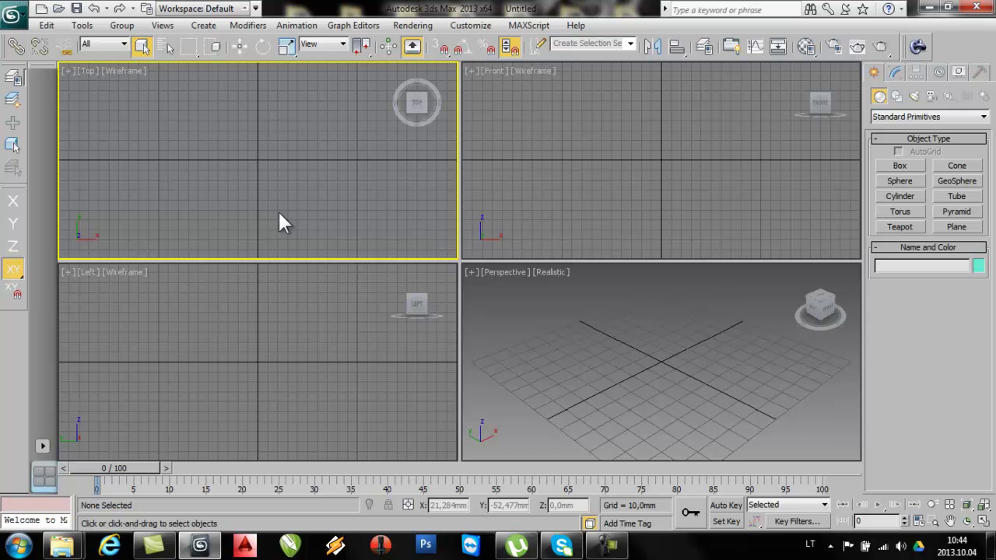
left_click(632, 300)
left_click(627, 231)
left_click(246, 210)
Step: Review the options for importing, merging, replacing and linking files, close them without choosing any, and activate the Perspective viewport
left_click(11, 14)
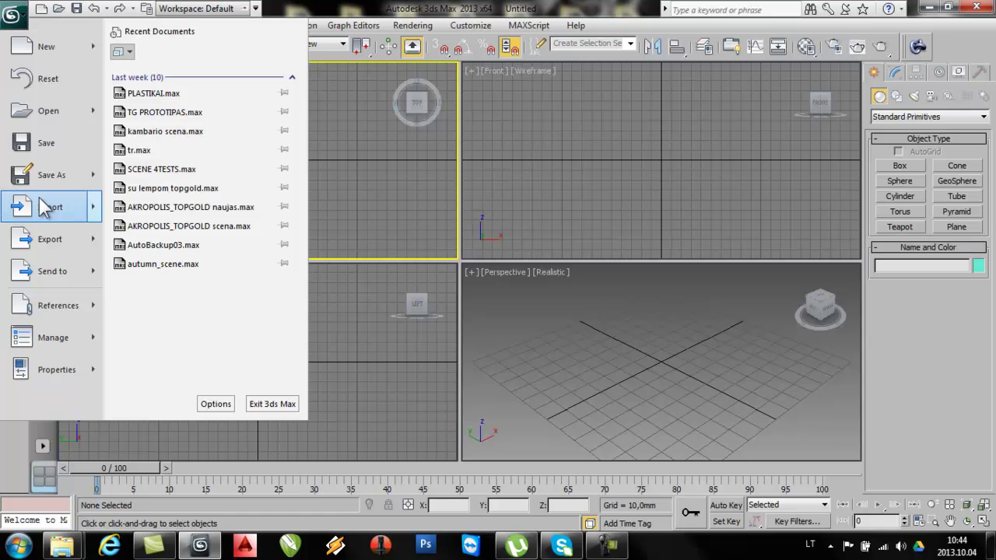
mouse_move(45, 207)
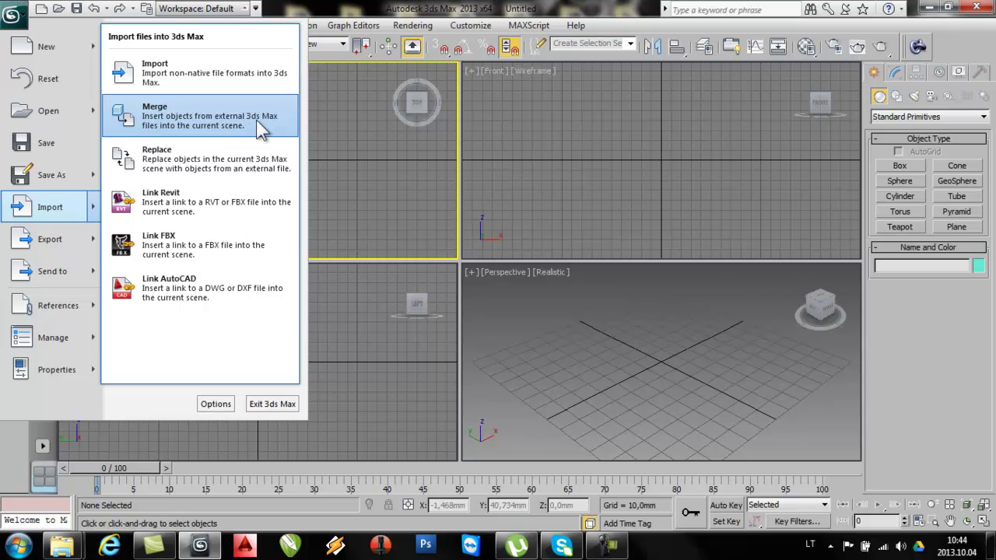
left_click(633, 374)
left_click(387, 363)
left_click(504, 359)
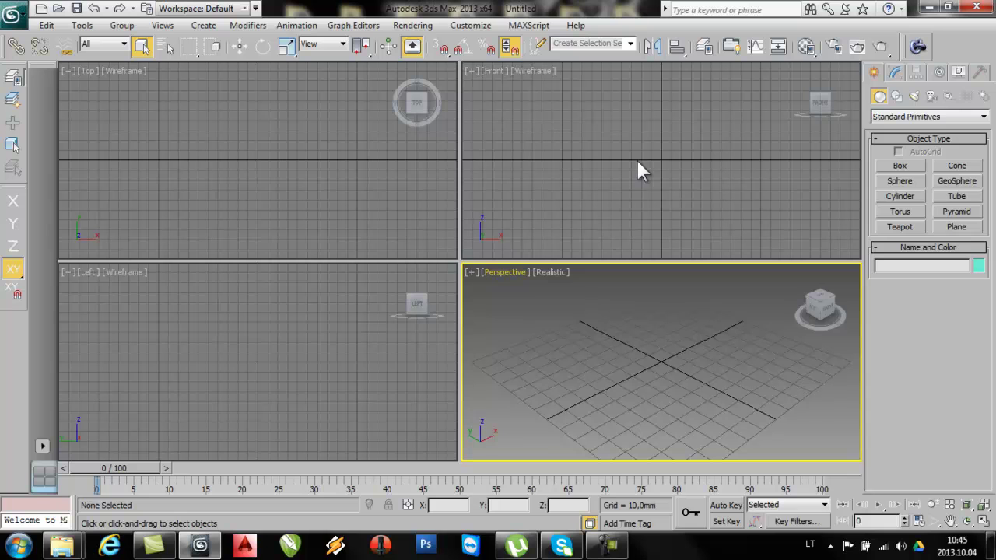
Step: Assign V-Ray Adv 2.30.01 as the production renderer in the render setup
left_click(832, 47)
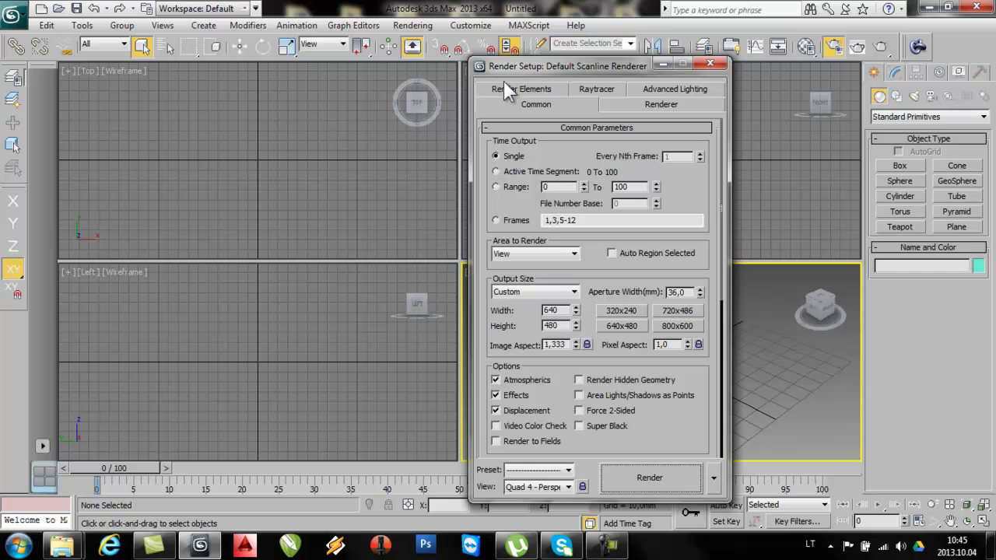
left_click_drag(542, 69, 474, 41)
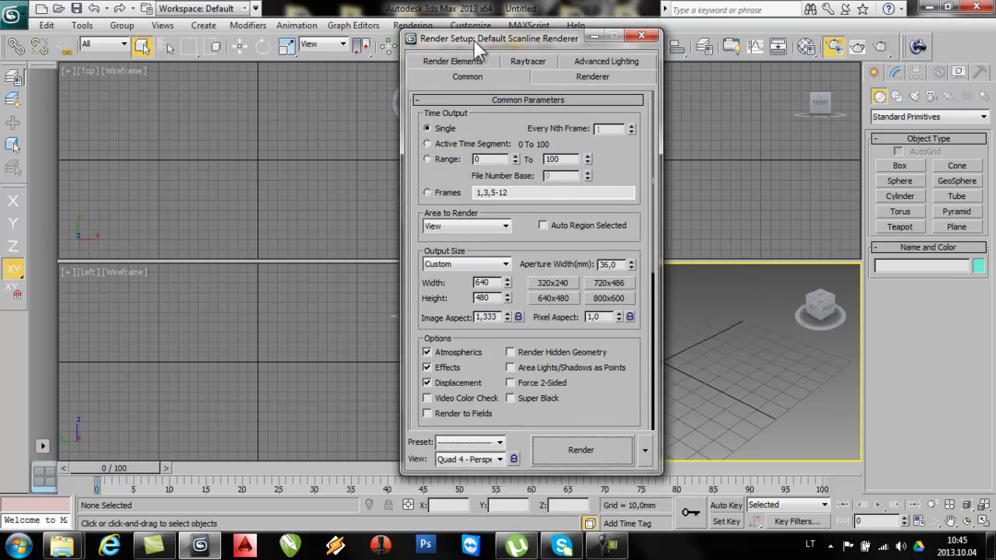
right_click(609, 402)
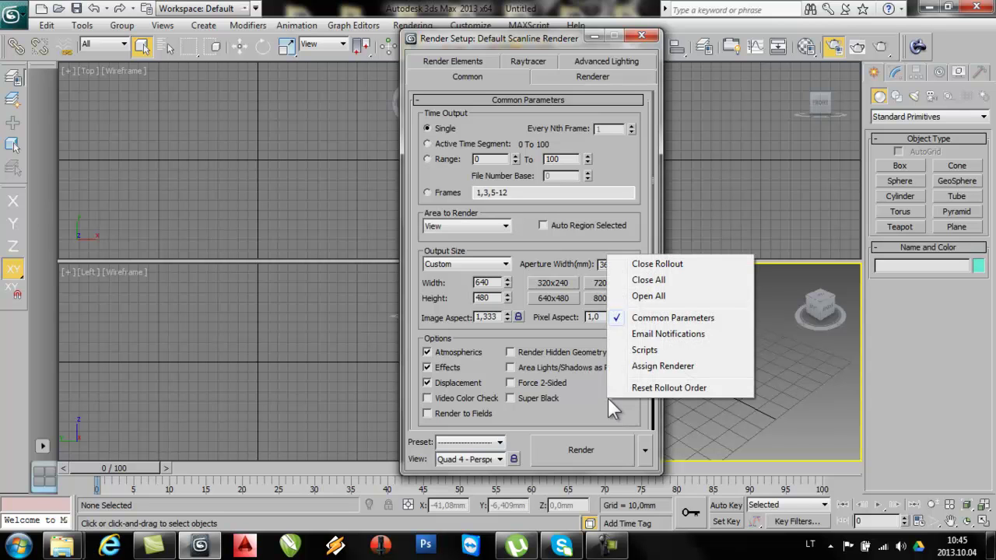
left_click(651, 363)
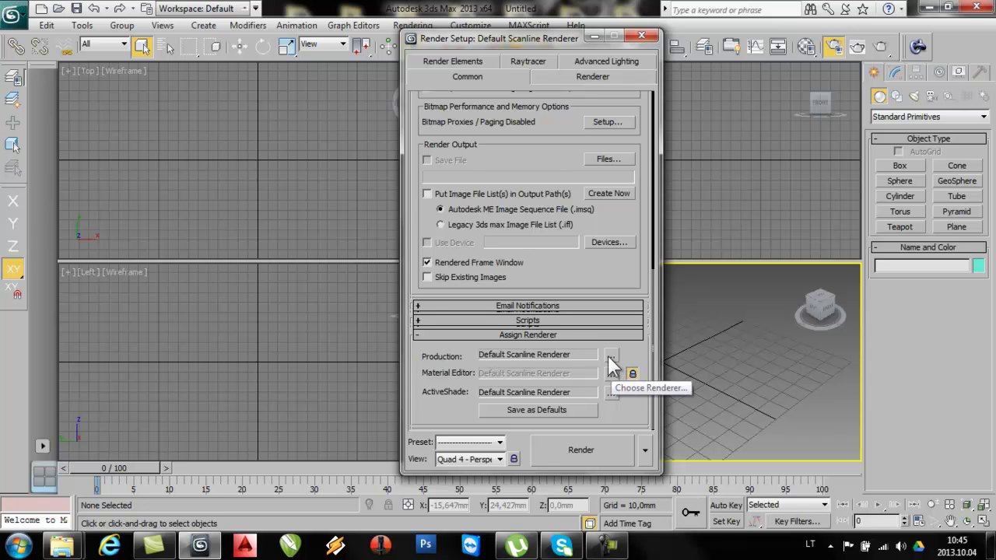
left_click(611, 355)
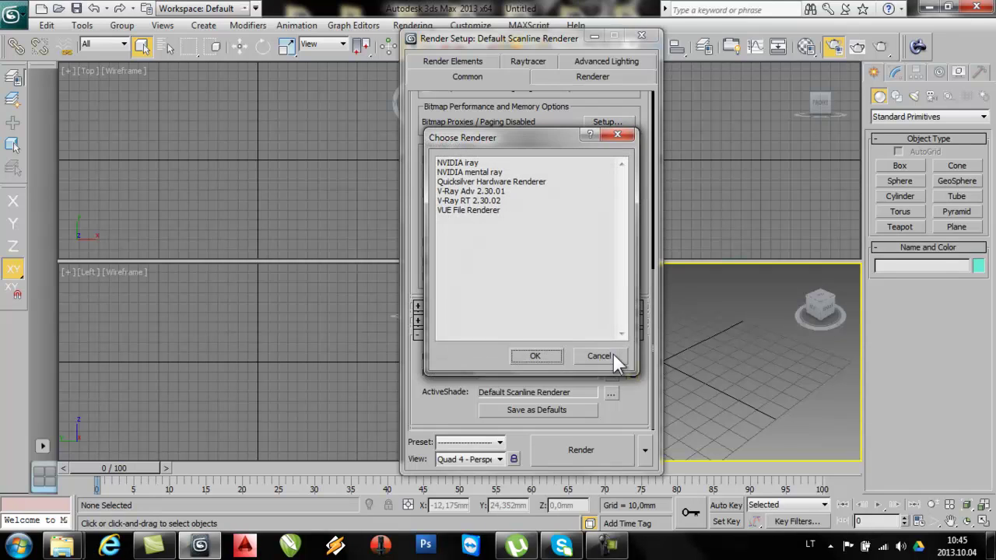
left_click(467, 191)
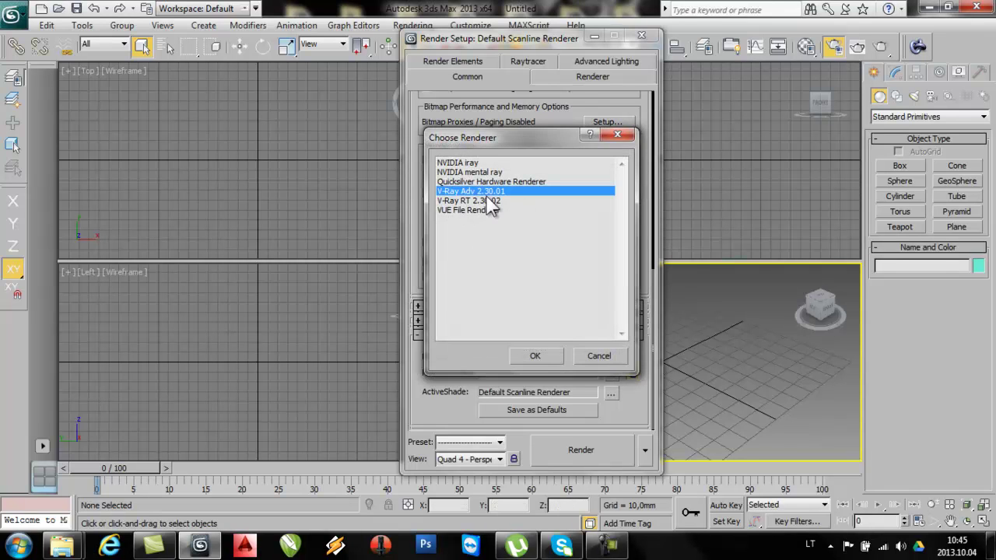
left_click(537, 355)
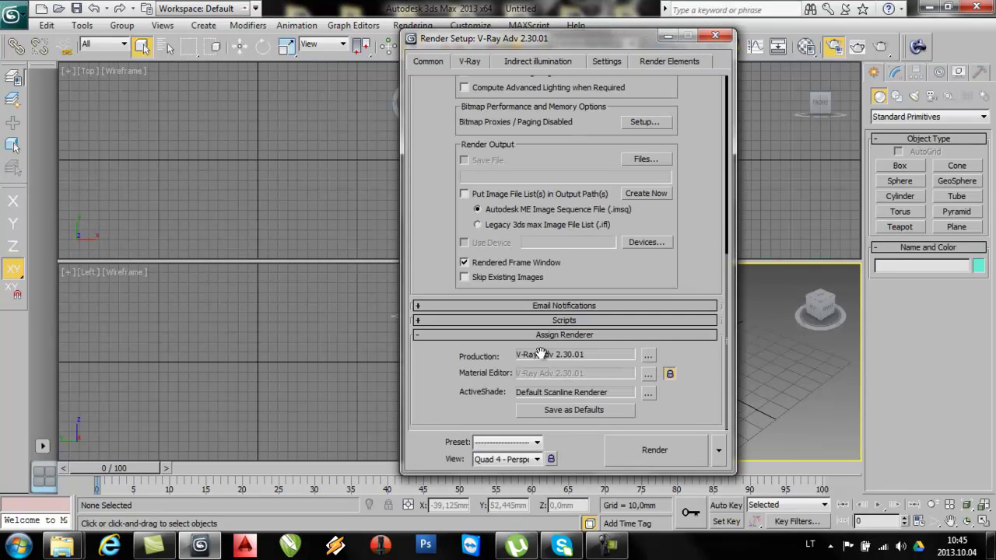
Step: Keep the Custom output size, lock its image aspect ratio, and set the render width to 1000
scroll(449, 204, "up", 5)
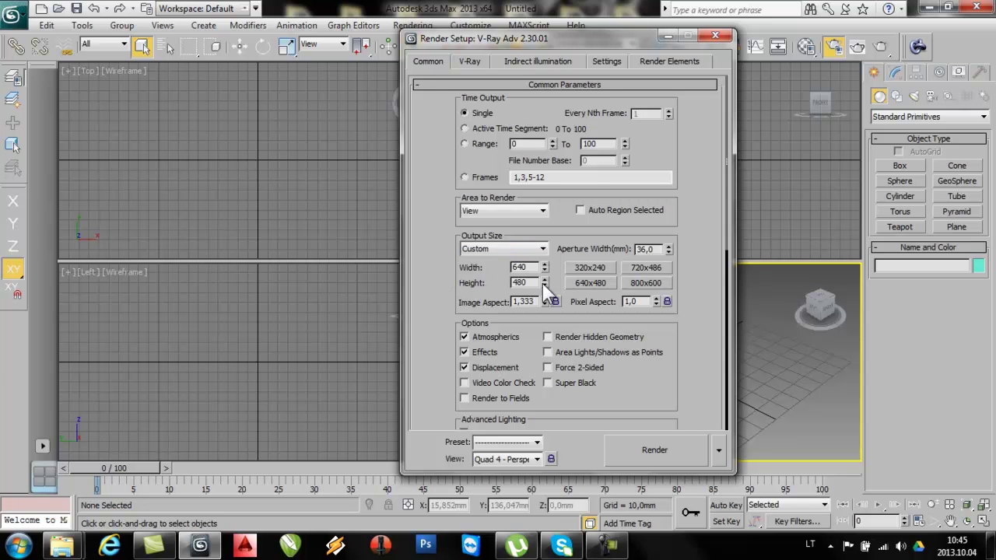
left_click(498, 249)
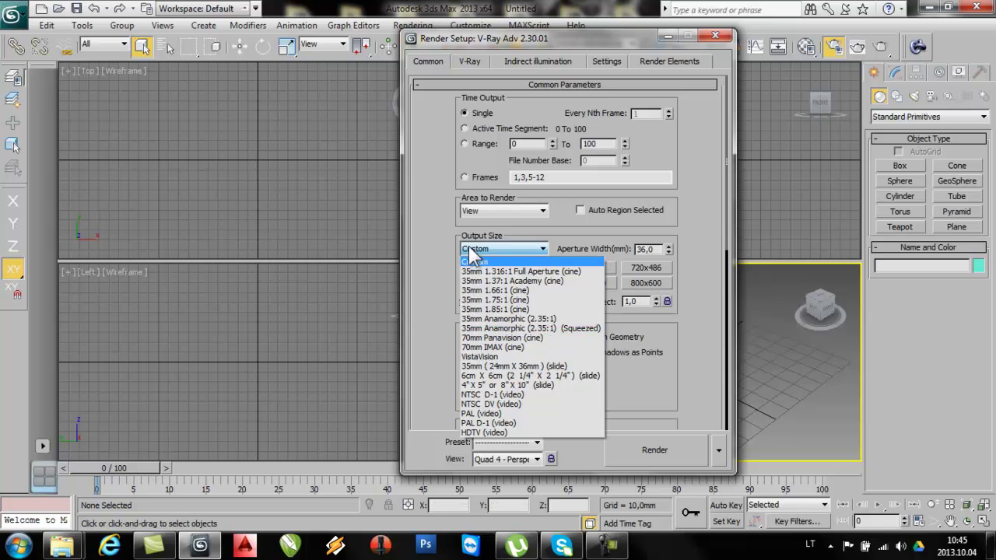
left_click(441, 243)
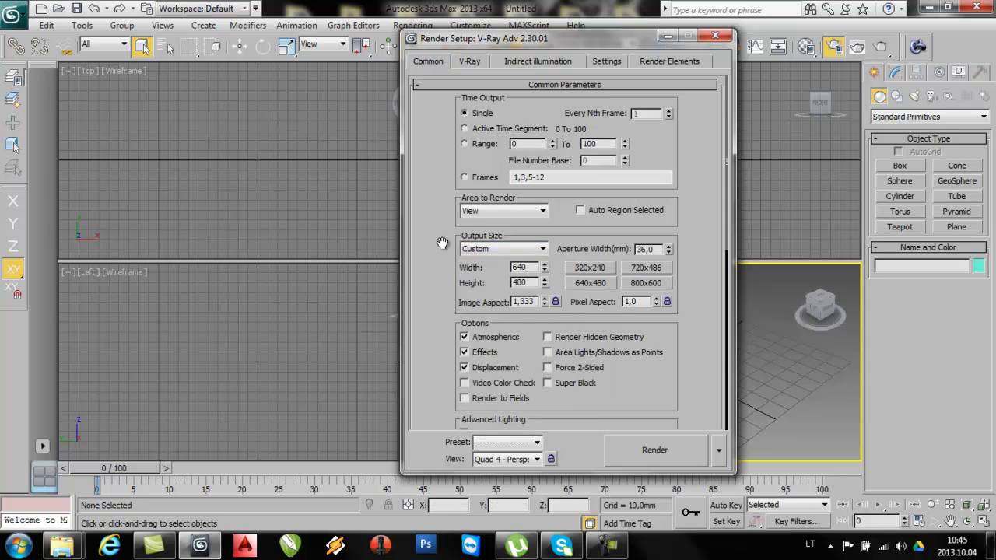
left_click(556, 302)
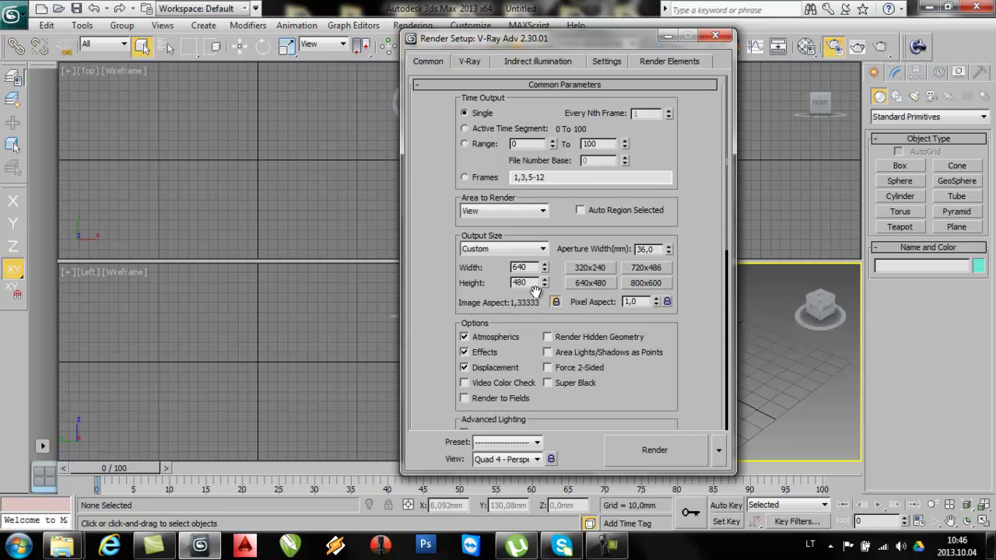
double_click(521, 268)
type("1")
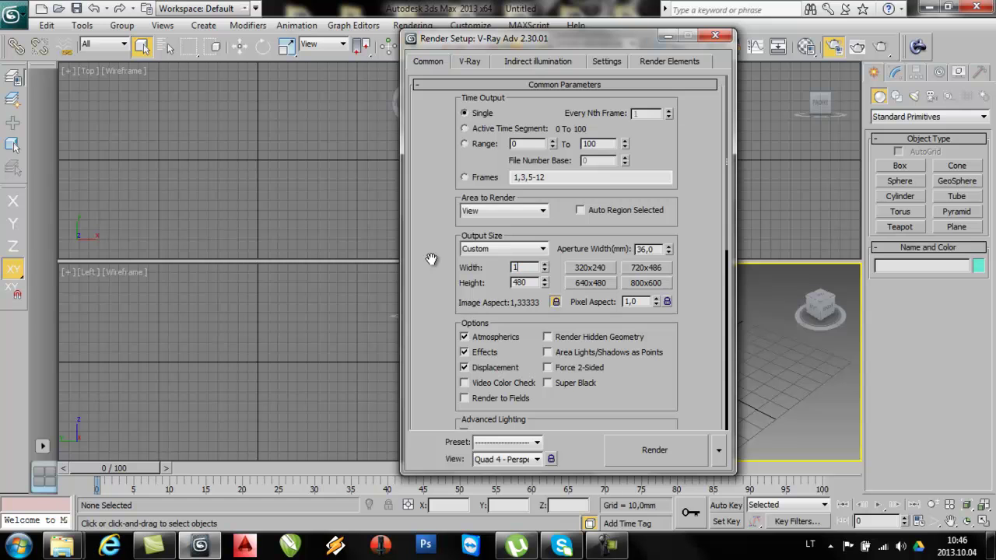
type("00")
key("Return")
type("1000")
key("Return")
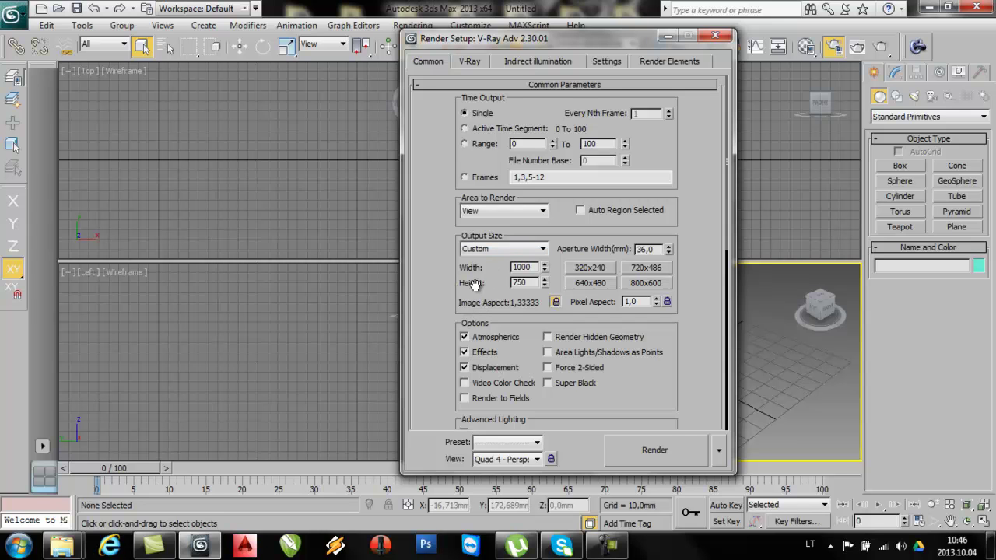
Step: Examine the V-Ray version information and the Global switches, including the default lights setting
left_click(470, 62)
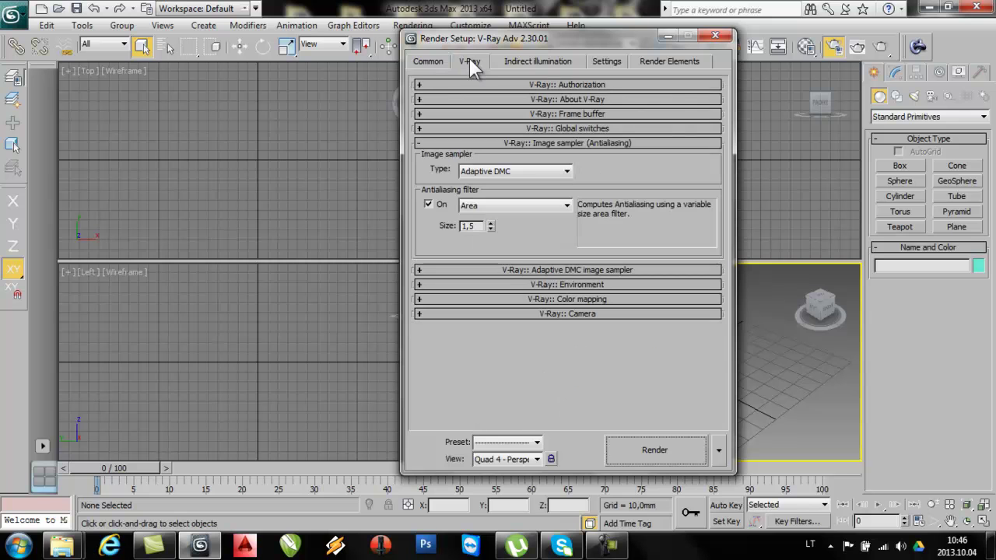
left_click(556, 99)
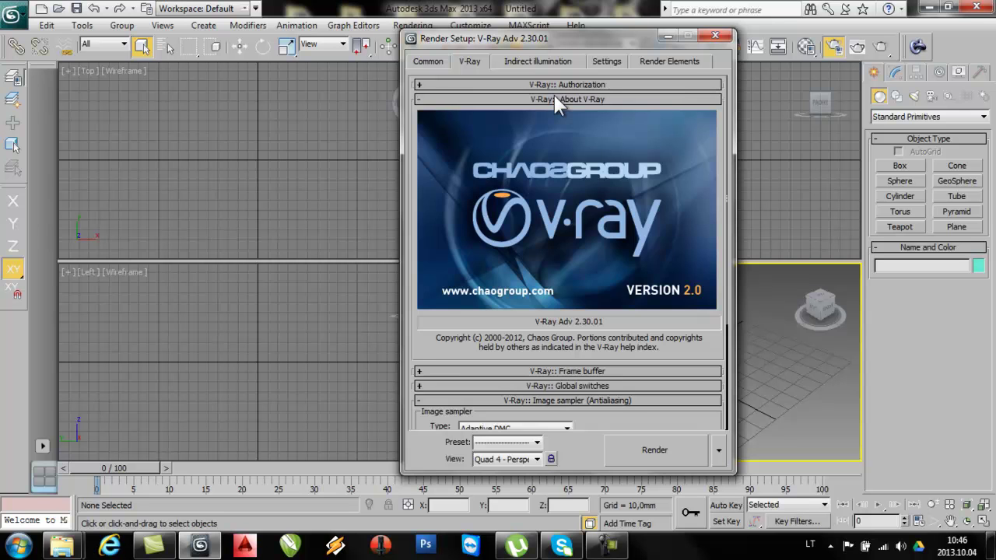
left_click(556, 99)
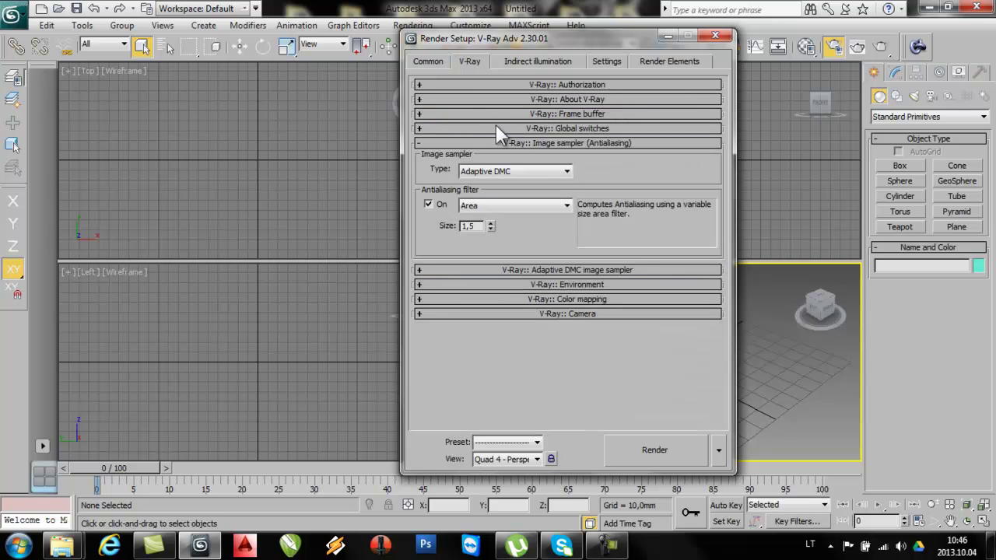
left_click(546, 129)
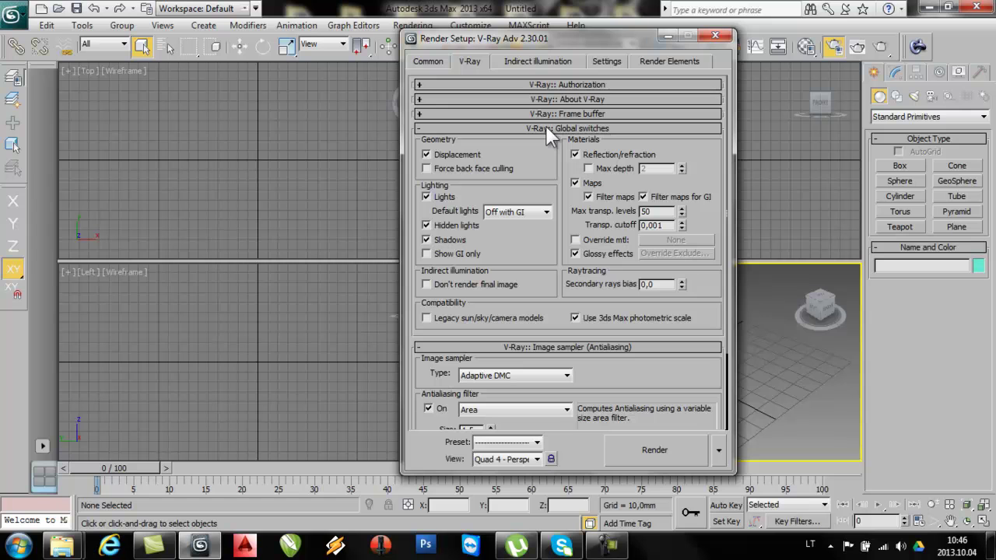
left_click(508, 212)
left_click(569, 128)
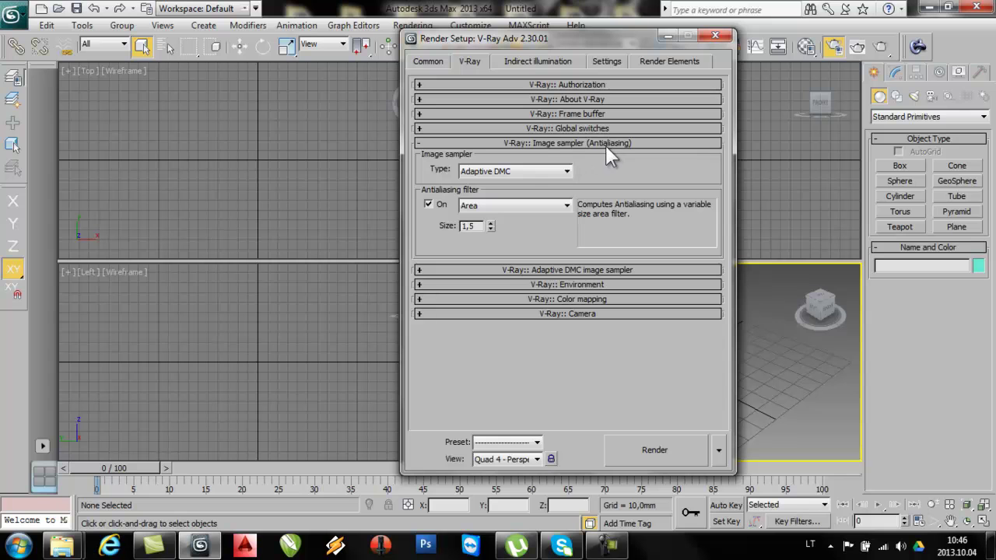
Step: Set the V-Ray antialiasing filter to Catmull-Rom
left_click(483, 205)
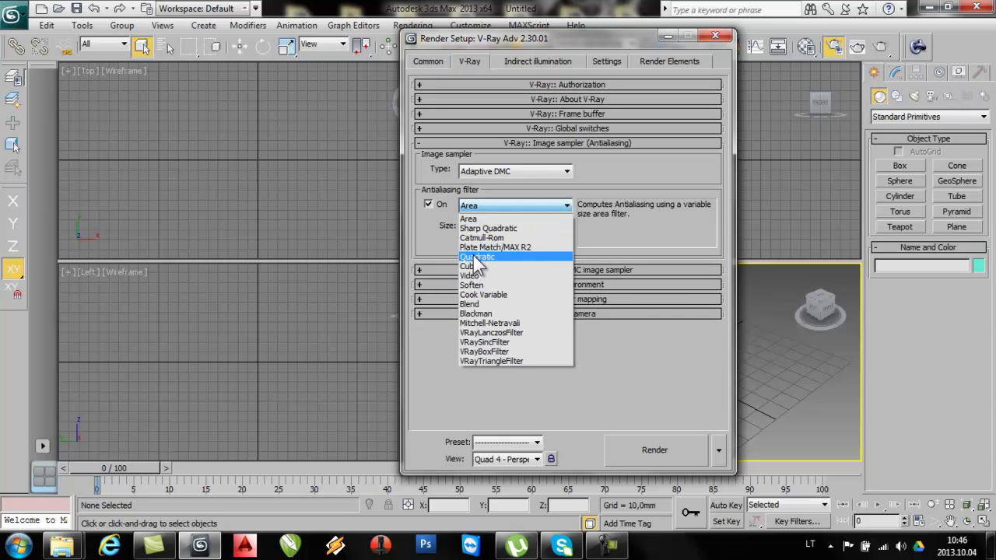
left_click(478, 237)
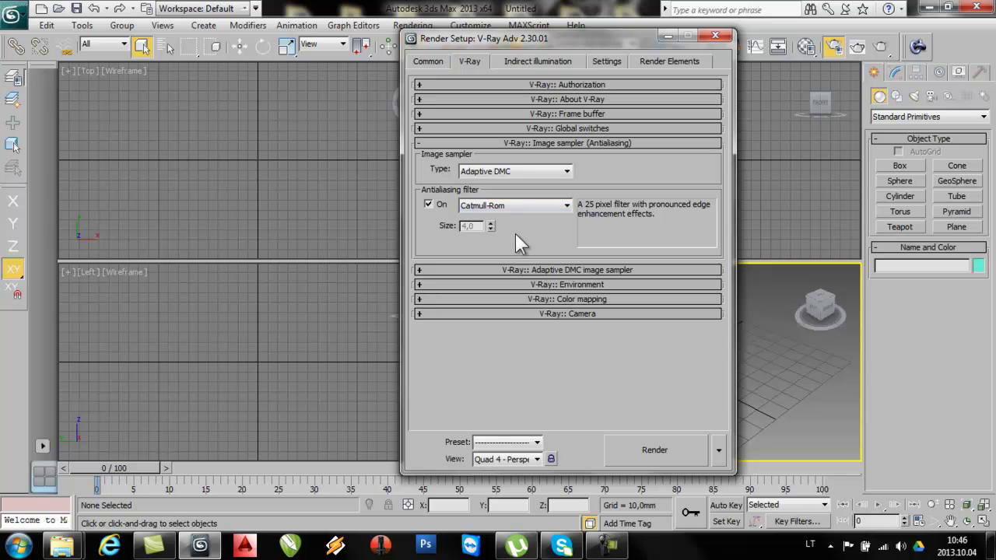
scroll(515, 233, "down", 1)
scroll(513, 250, "up", 1)
Step: Set V-Ray color mapping to Exponential with a gamma of 2,2, and enable sub-pixel mapping
left_click(520, 298)
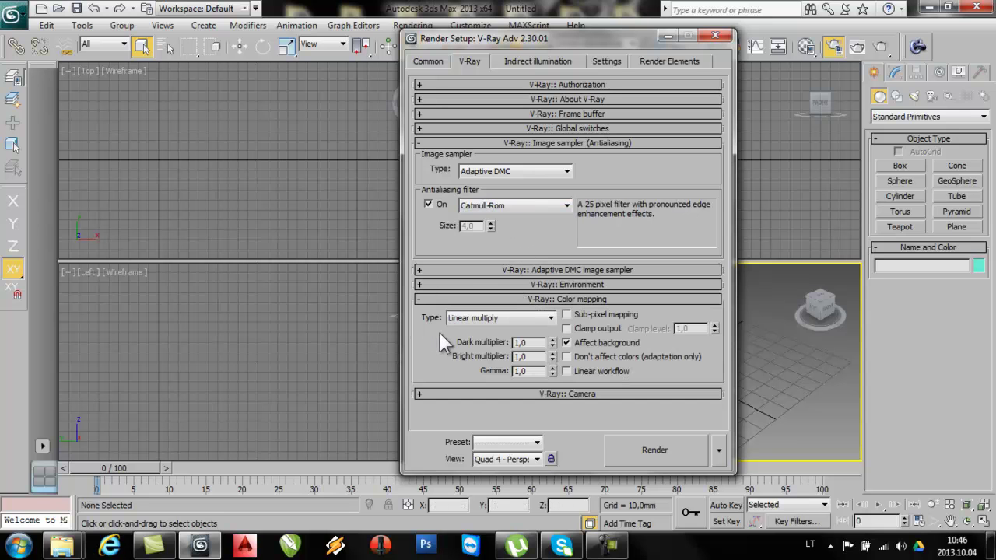
left_click(477, 318)
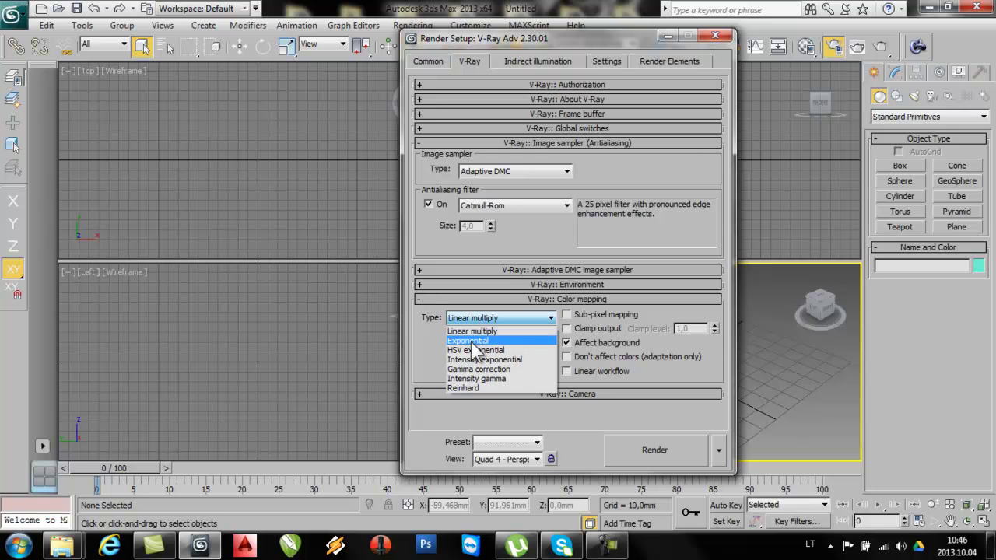
left_click(471, 342)
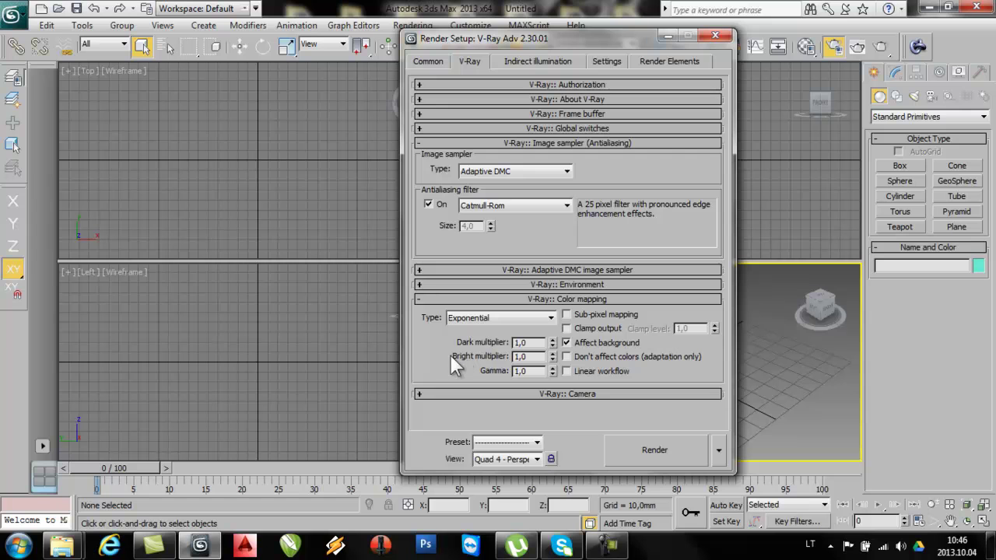
left_click_drag(528, 372, 484, 371)
type("2,2")
key("Return")
left_click(573, 316)
Step: Enable V-Ray indirect illumination and set the secondary bounces GI engine to Light cache
left_click(506, 65)
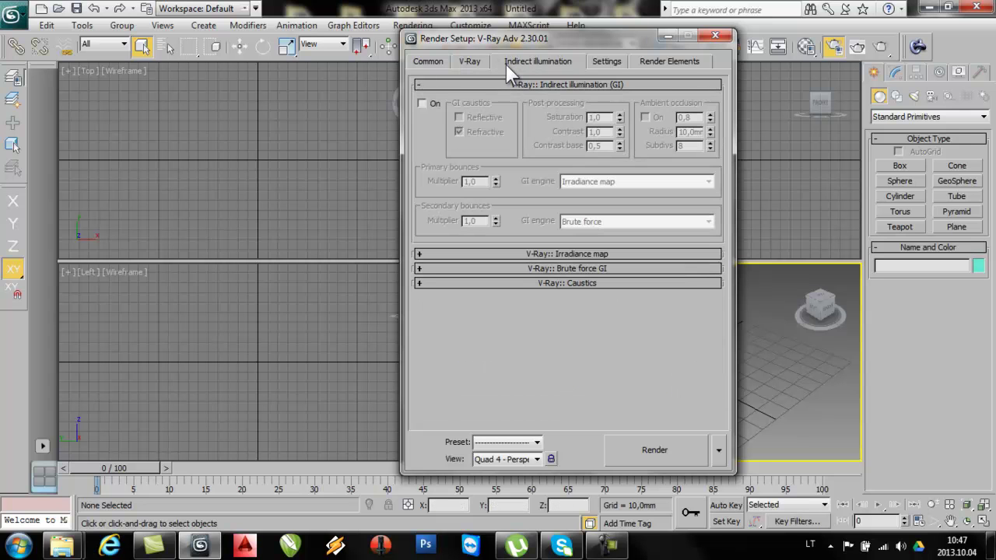
left_click(428, 101)
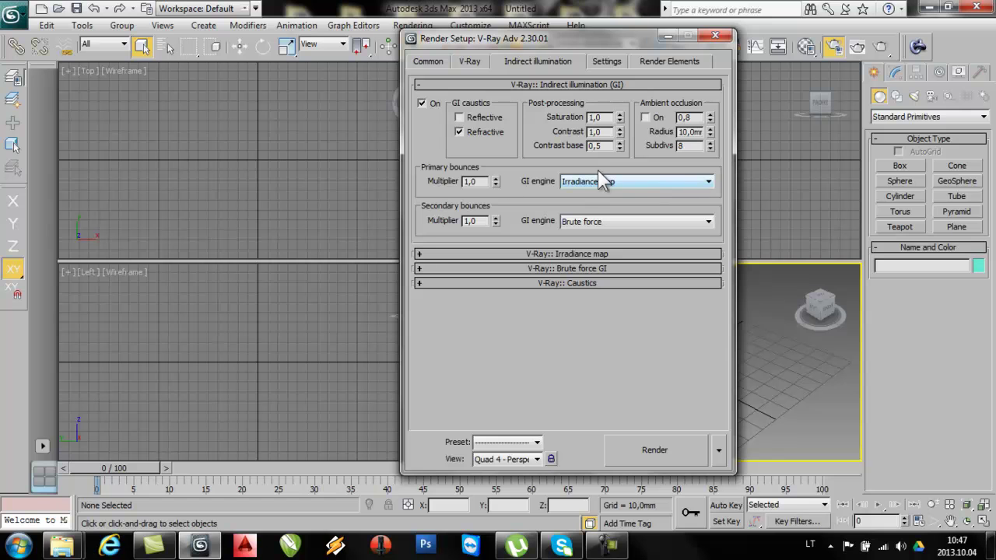
left_click(585, 224)
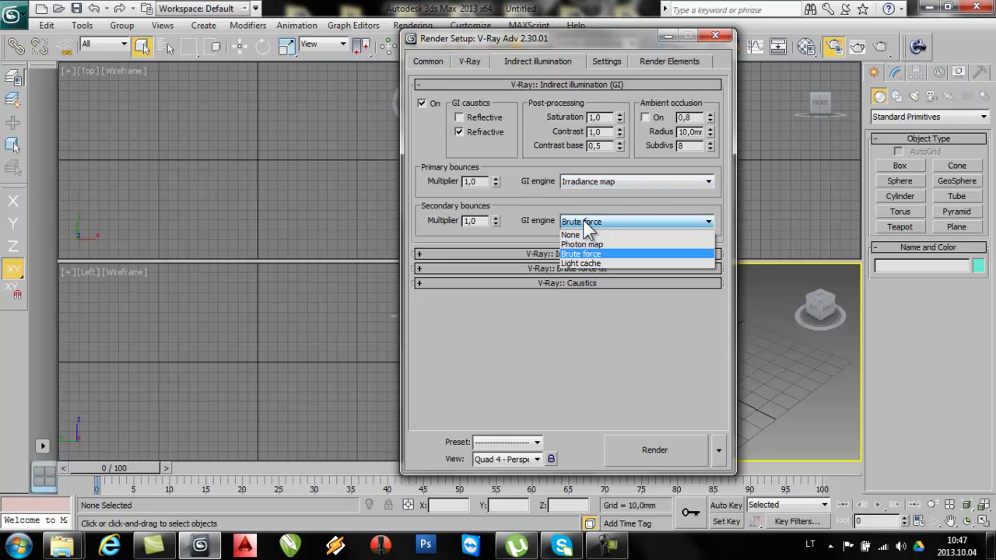
left_click(580, 263)
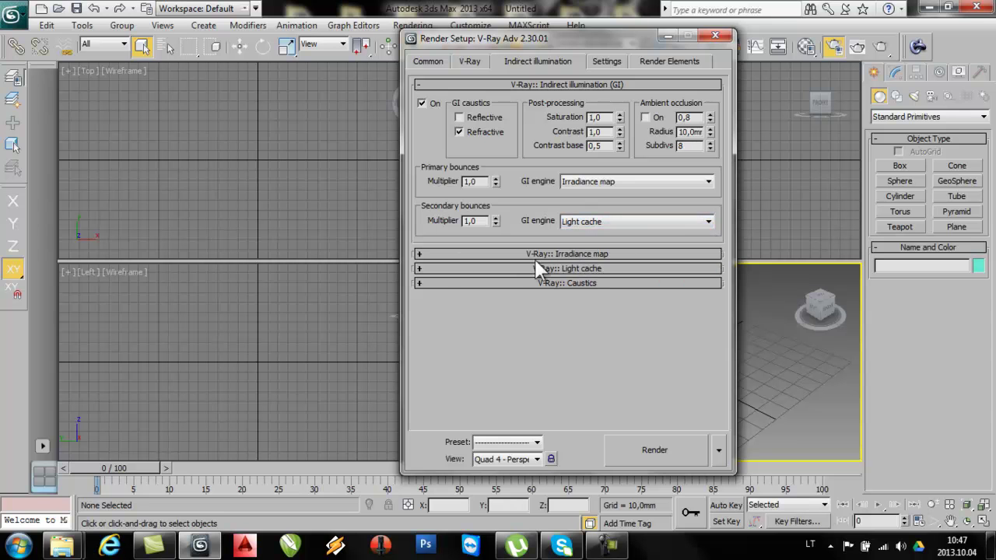
Step: Set the V-Ray irradiance map preset to Medium and enable Show calc. phase
left_click(557, 253)
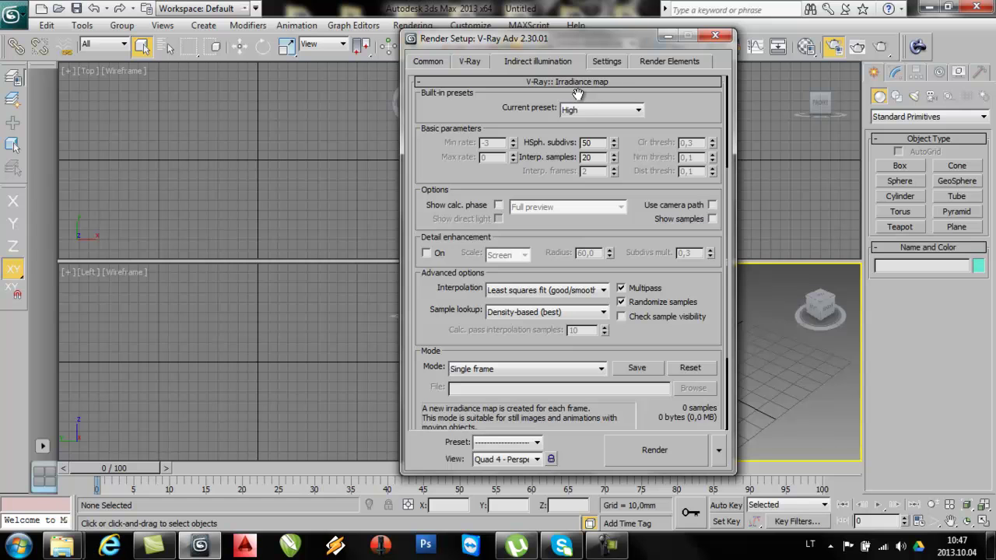
left_click(593, 111)
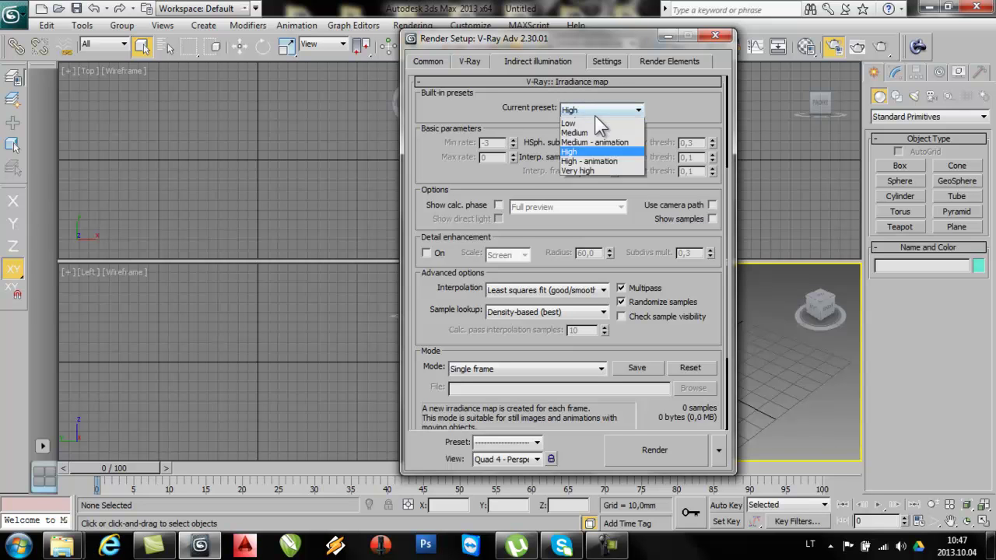
left_click(585, 150)
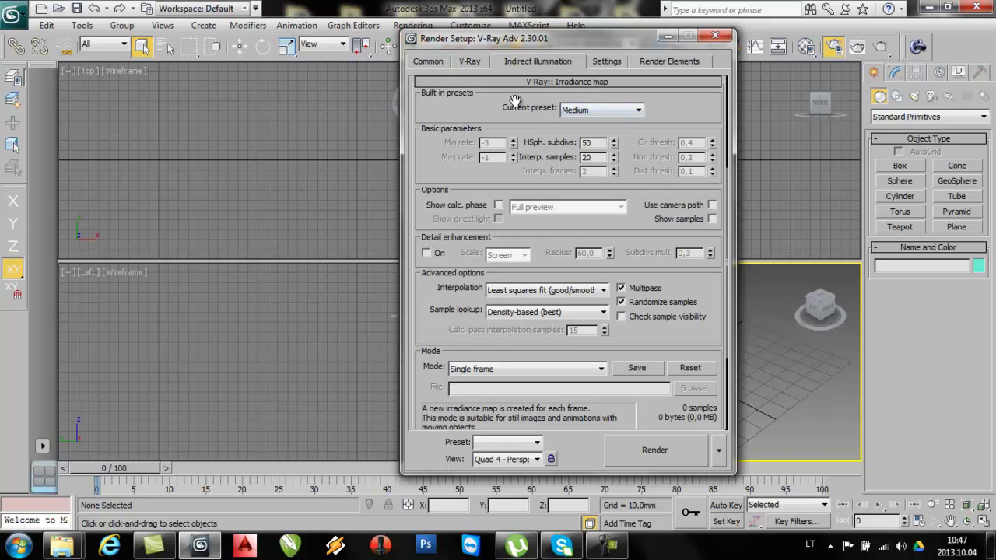
left_click(611, 113)
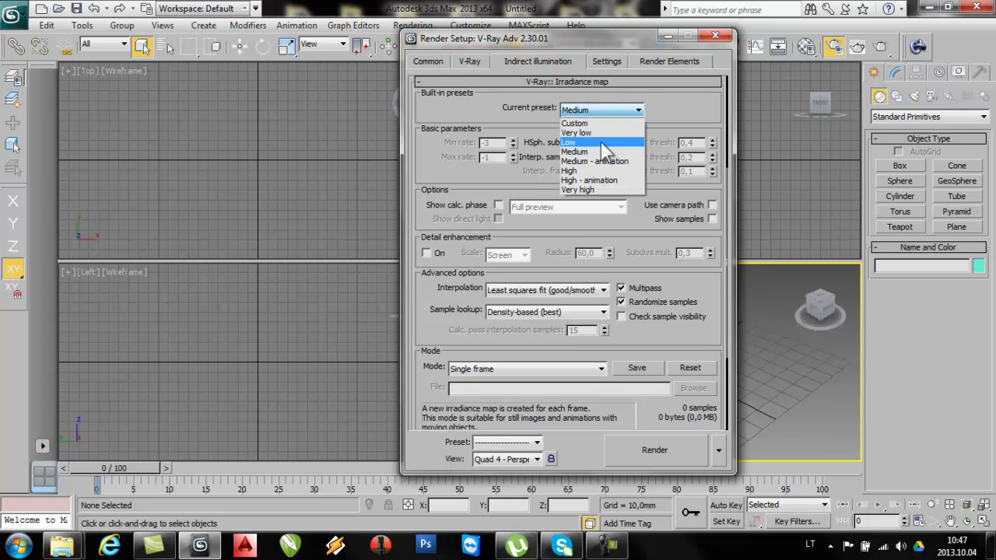
left_click(601, 142)
left_click(599, 114)
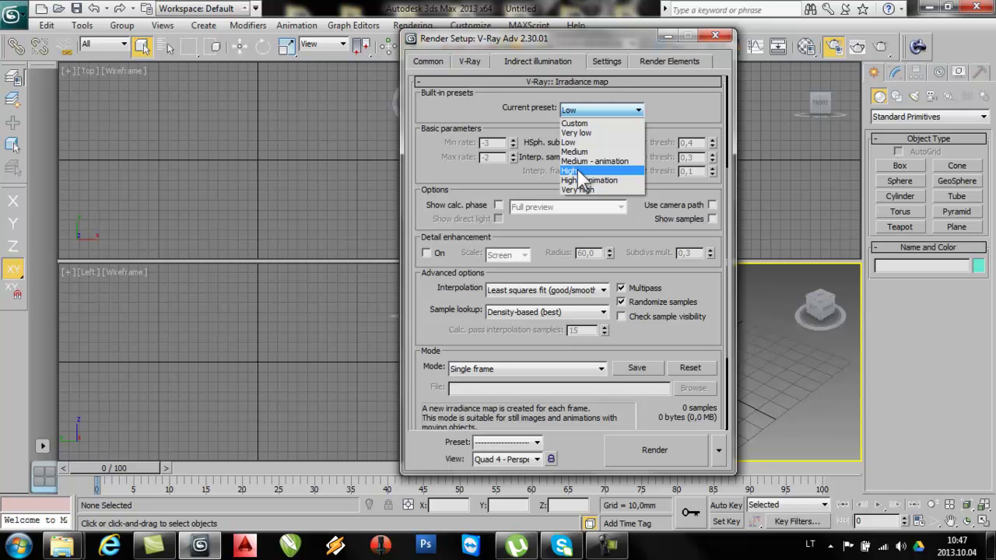
left_click(584, 153)
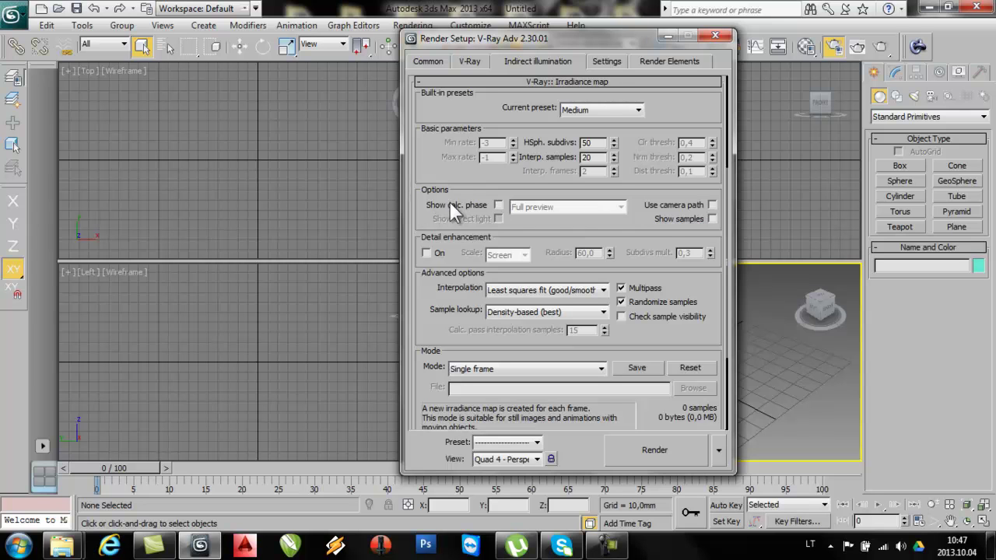
left_click(499, 205)
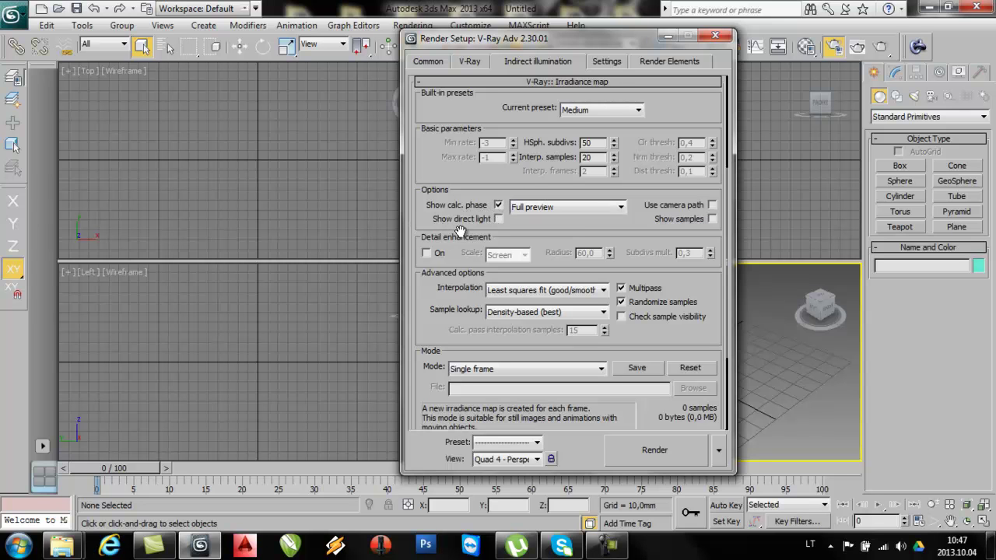
left_click(552, 83)
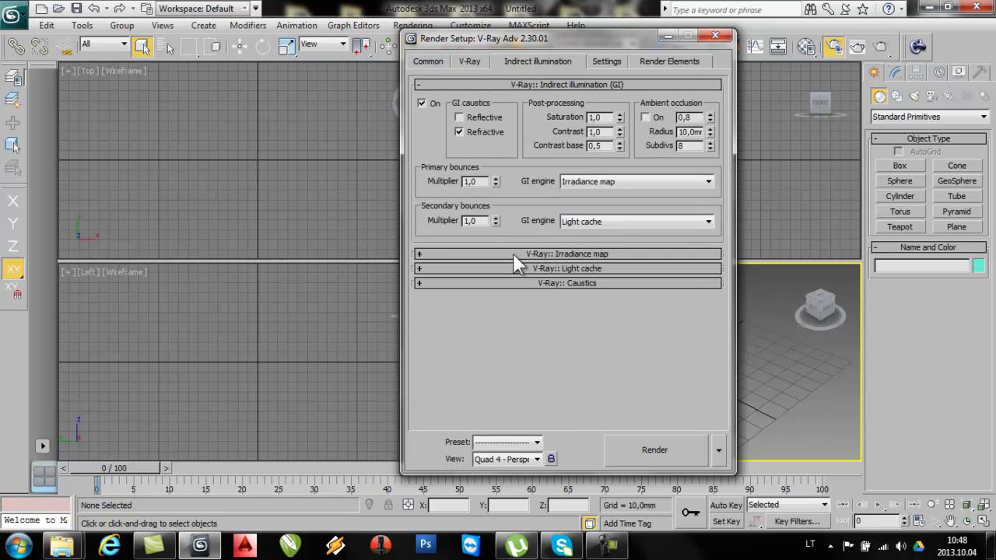
Step: Enable Show calc. phase for the V-Ray light cache, set its subdivisions to 400, and close the render settings
left_click(561, 268)
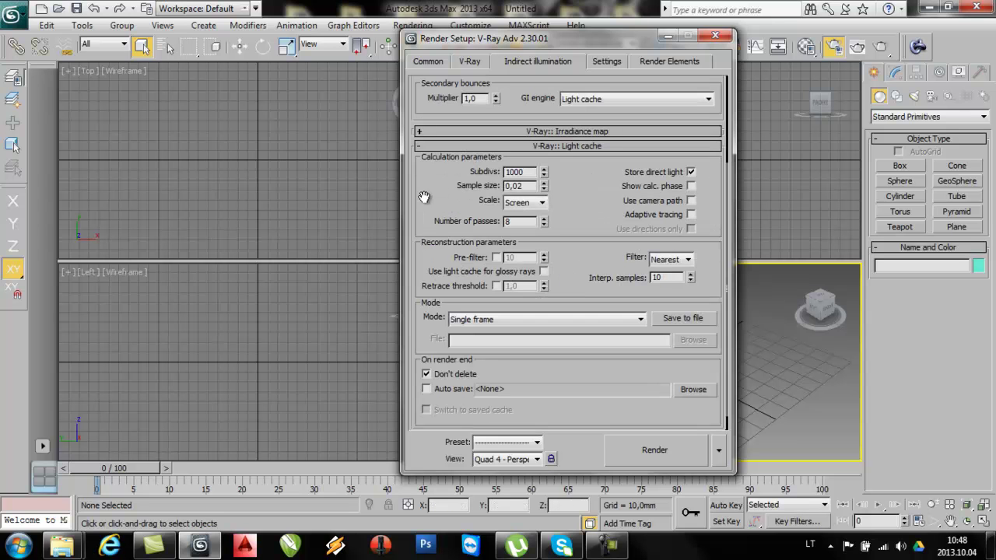
left_click(691, 186)
left_click_drag(530, 173, 412, 172)
type("4000")
key("BackSpace")
type(",")
key("BackSpace")
left_click(542, 147)
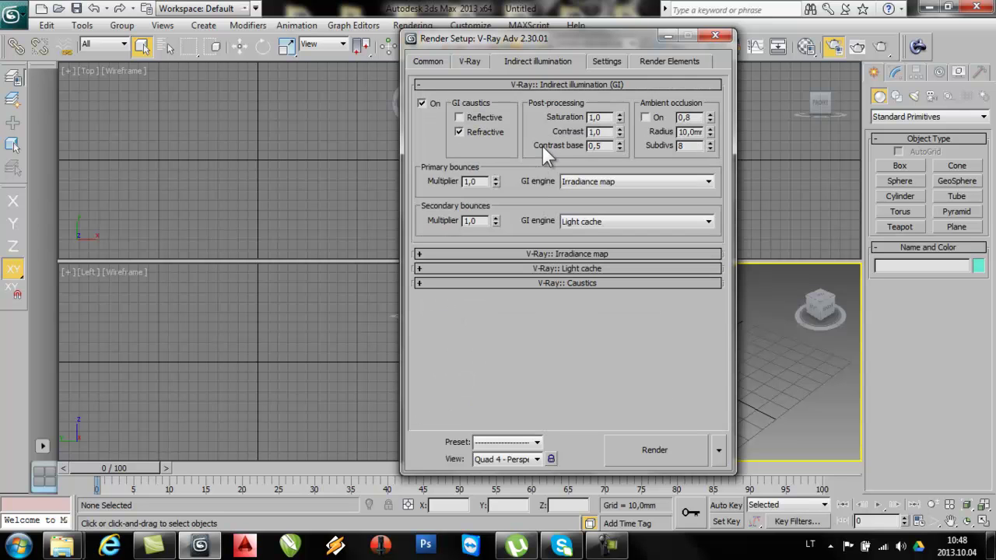
left_click(717, 37)
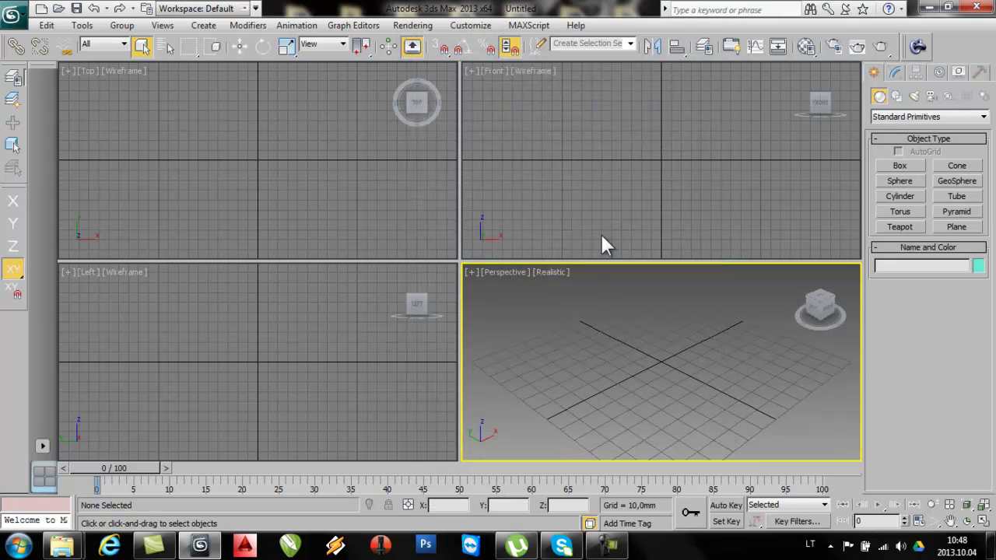
Step: Compare the Top, Front, Left and Perspective views by activating each viewport in turn, ending on the Top view
left_click(600, 196)
left_click(211, 207)
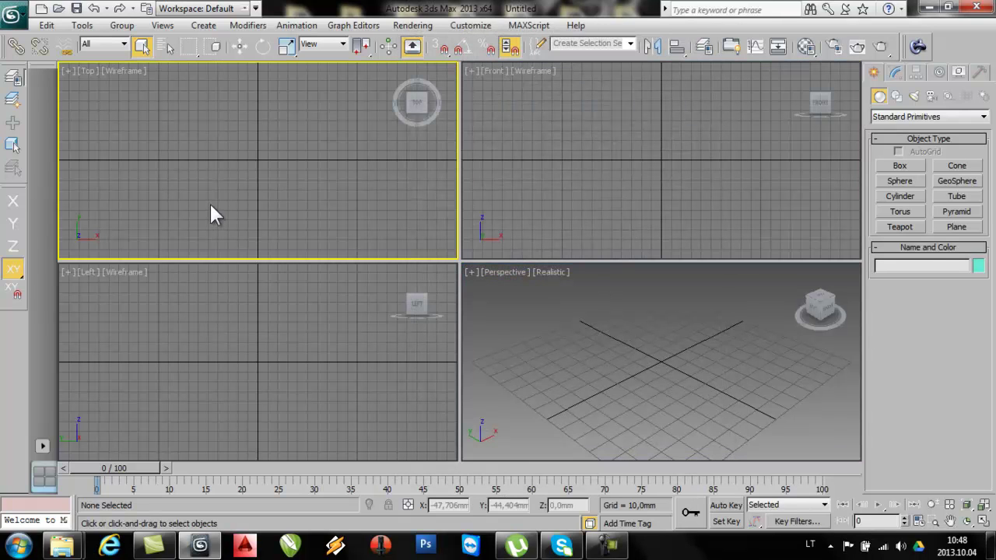
left_click(230, 378)
left_click(591, 366)
left_click(632, 198)
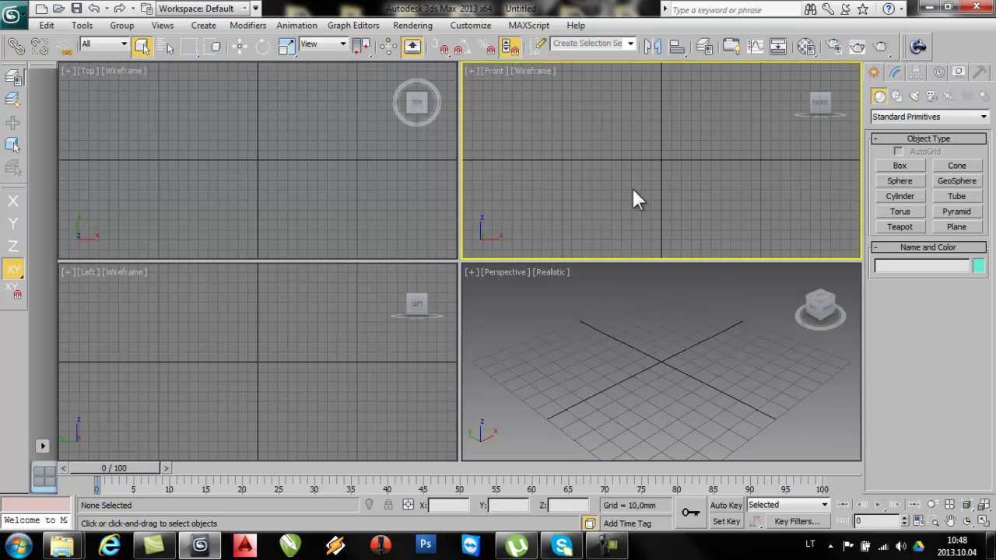
left_click(245, 194)
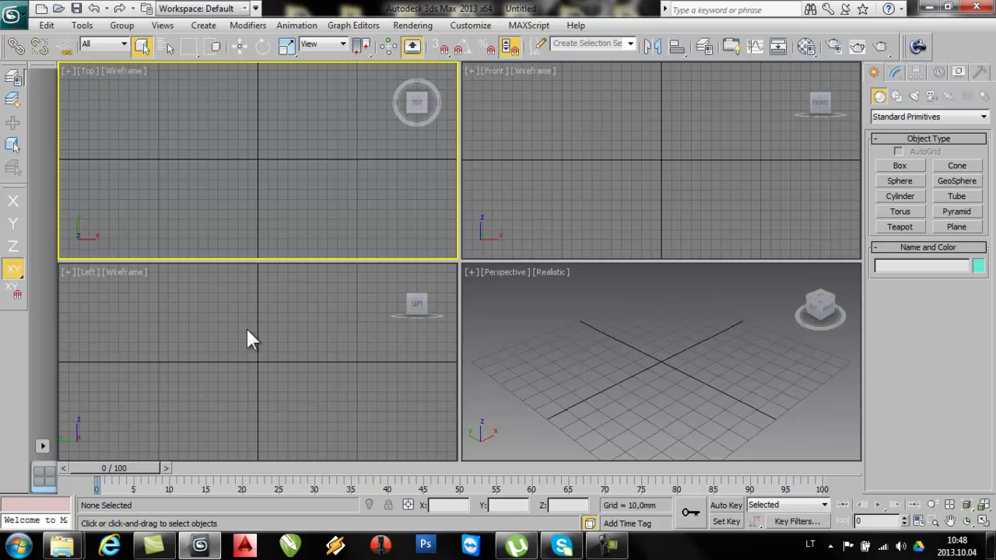
left_click(544, 209)
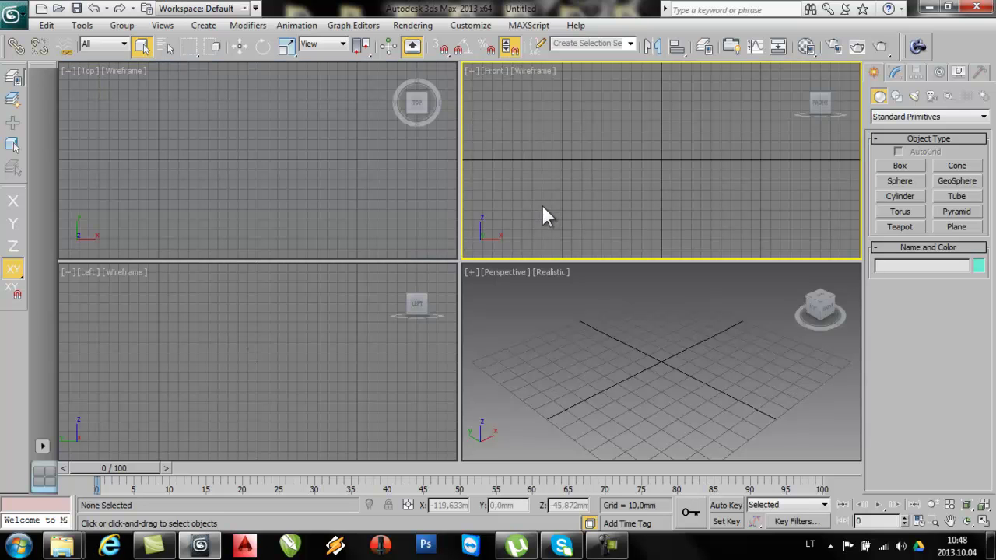
left_click(293, 183)
left_click(267, 325)
left_click(624, 378)
left_click(634, 218)
left_click(265, 241)
left_click(242, 382)
left_click(595, 411)
left_click(196, 165)
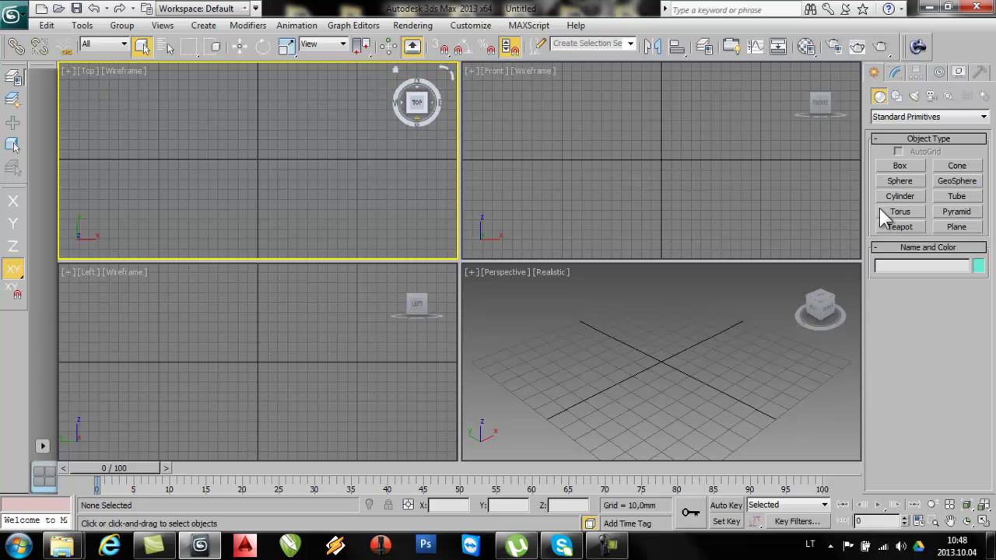
Step: Start the Cylinder tool and turn on snapping with only Grid Points as the target, checking the home grid and snap options
left_click(900, 196)
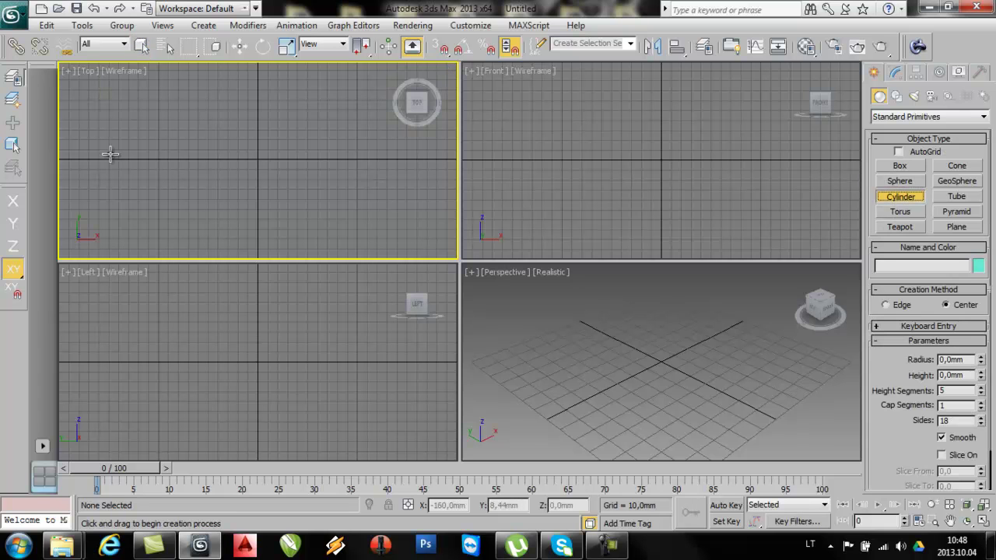
left_click_drag(430, 43, 441, 95)
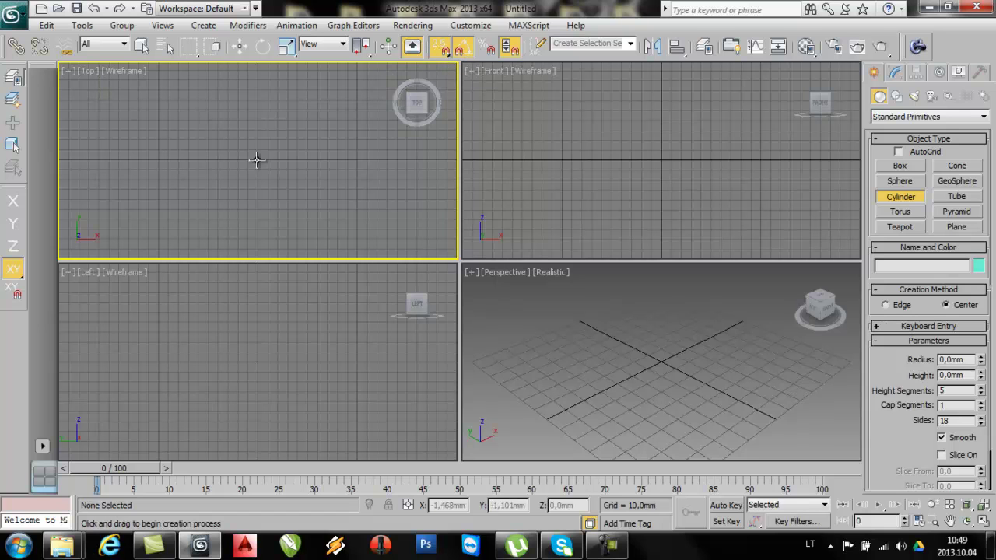
right_click(441, 49)
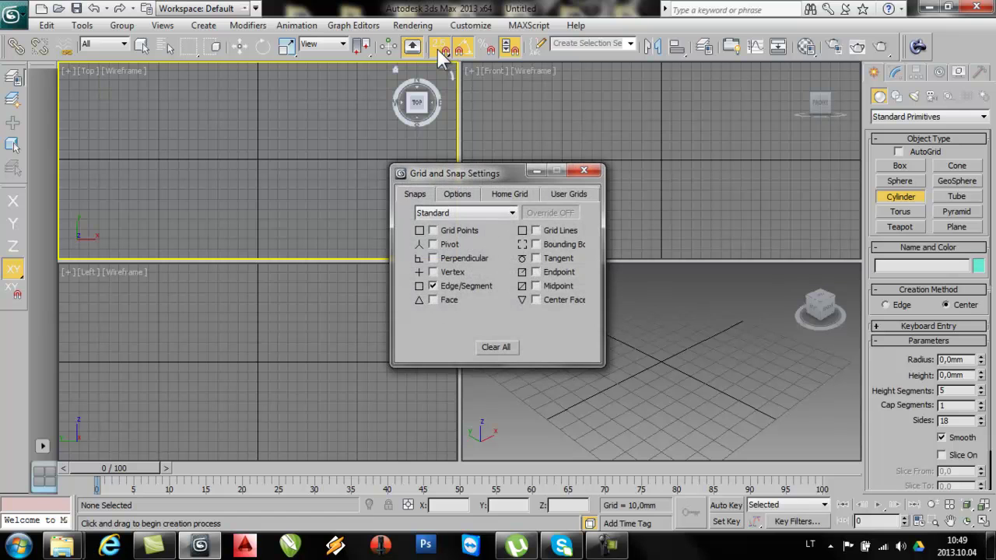
left_click(448, 285)
left_click(450, 230)
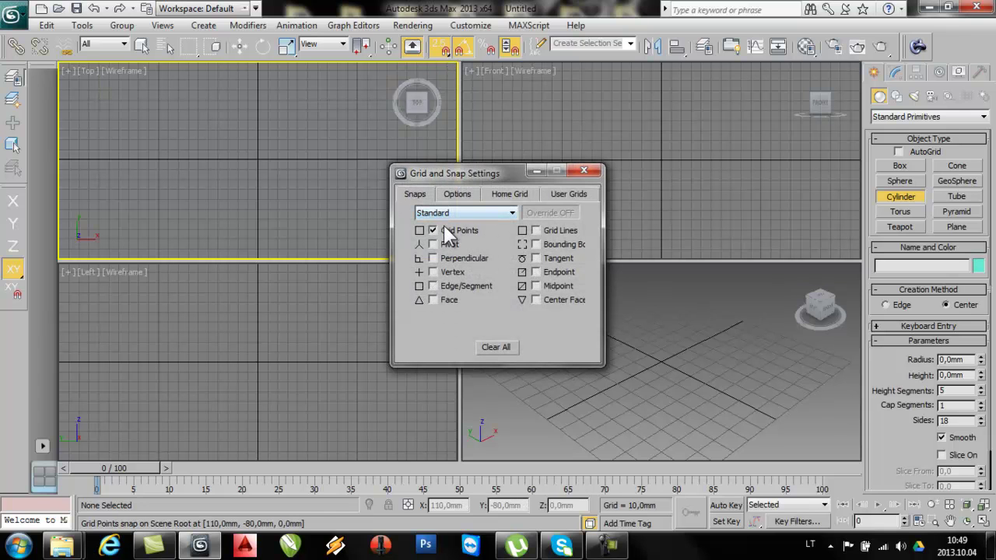
left_click(559, 192)
left_click(519, 194)
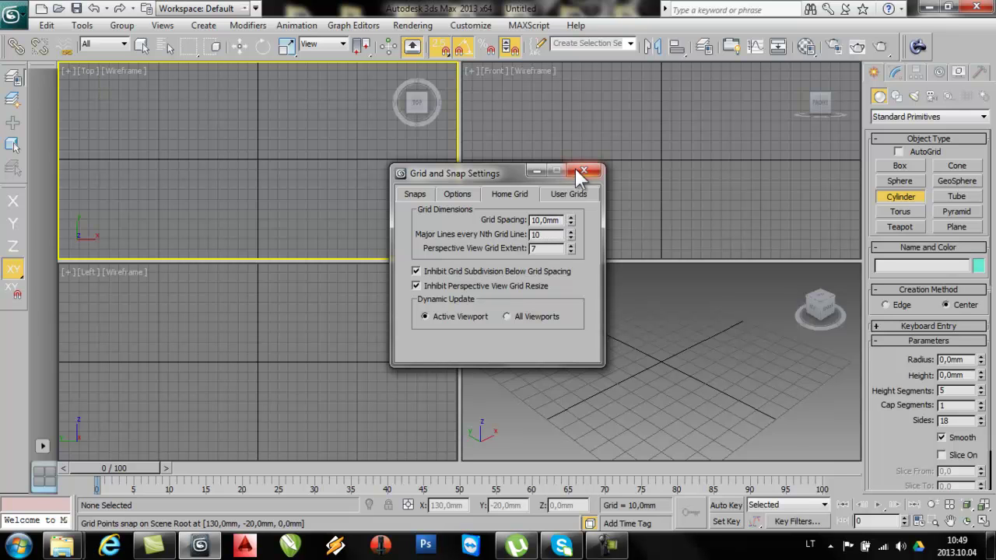
left_click_drag(562, 220, 465, 222)
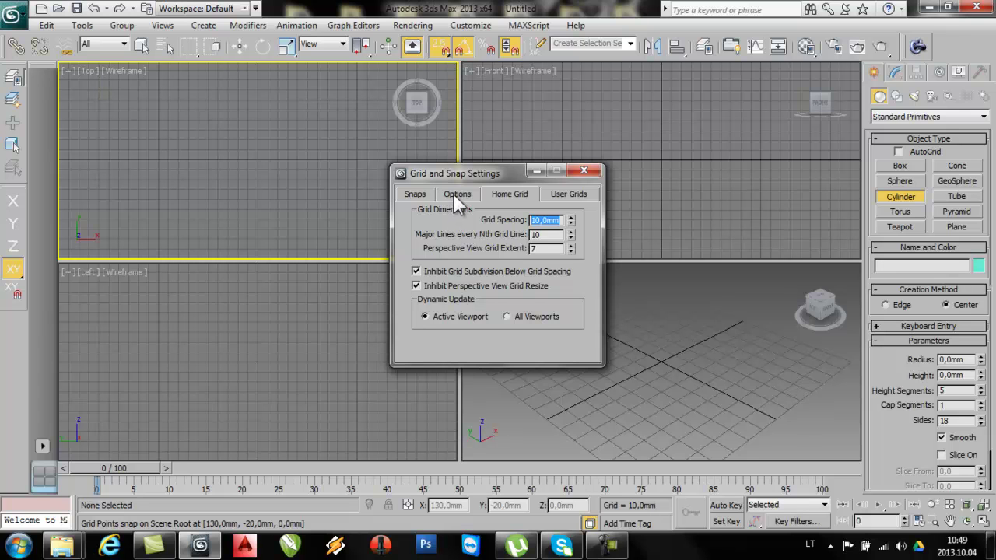
left_click(455, 196)
left_click(414, 195)
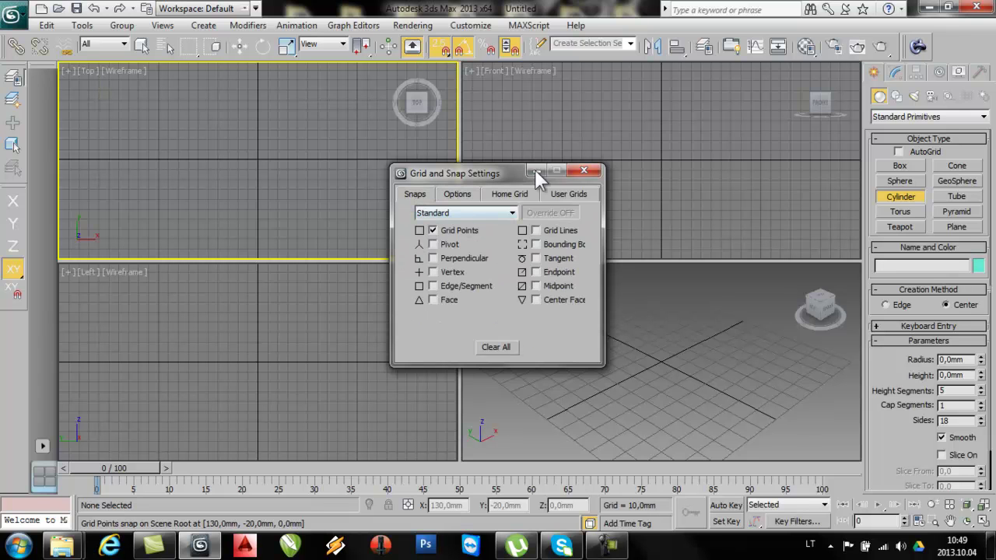
left_click(583, 171)
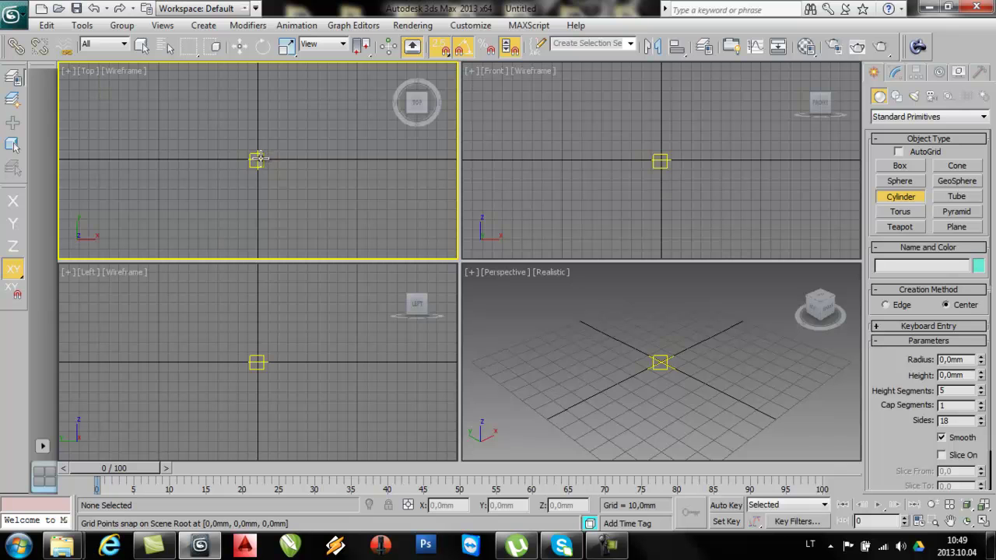
Step: Create a cylinder centred on the grid origin in the Top viewport, with a radius of 2000 mm and a height of 3000 mm
left_click_drag(258, 160, 284, 64)
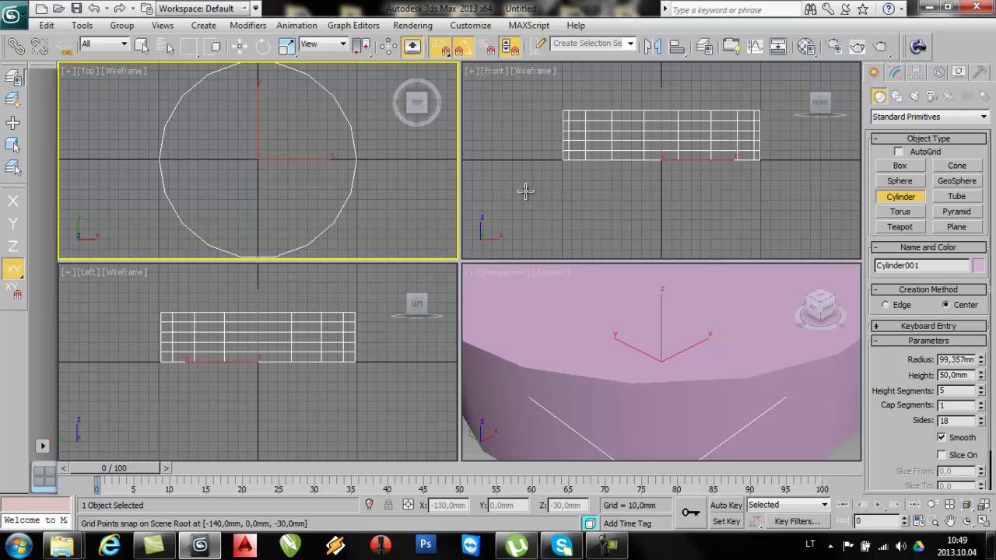
left_click(894, 71)
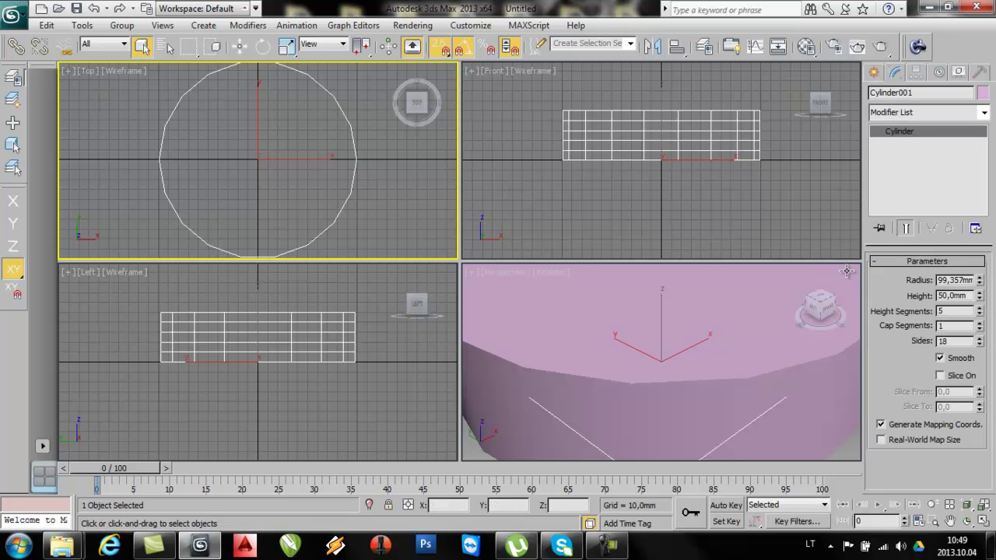
double_click(956, 280)
key("BackSpace")
type("2000")
key("Return")
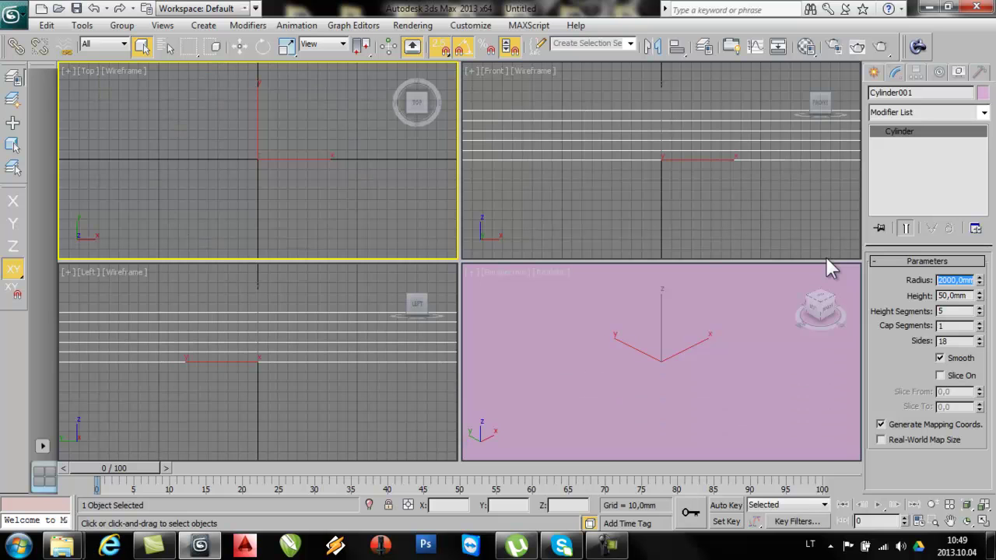
left_click(963, 295)
type("300")
key("Return")
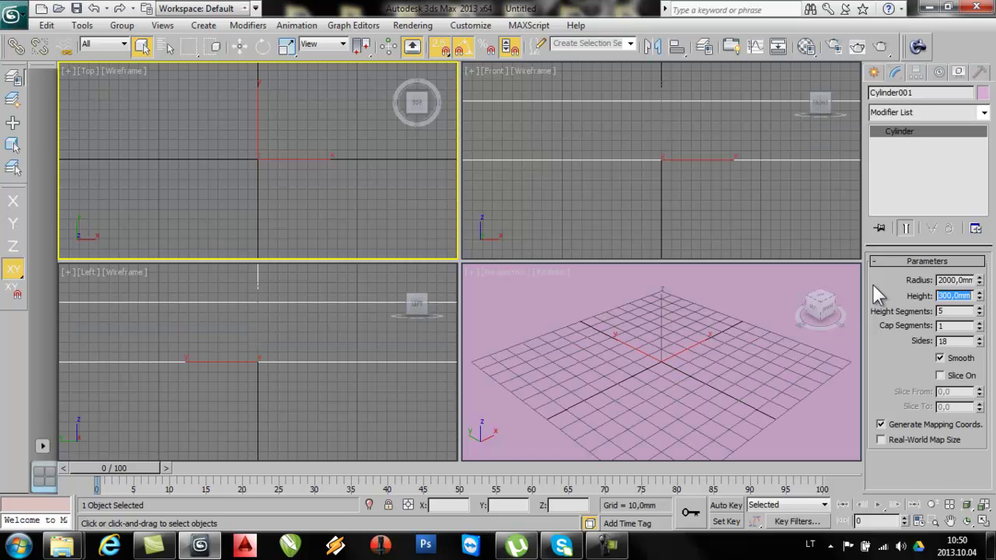
type("3000")
key("Return")
Step: Set the cylinder to 1 height segment and 32 sides
left_click(942, 310)
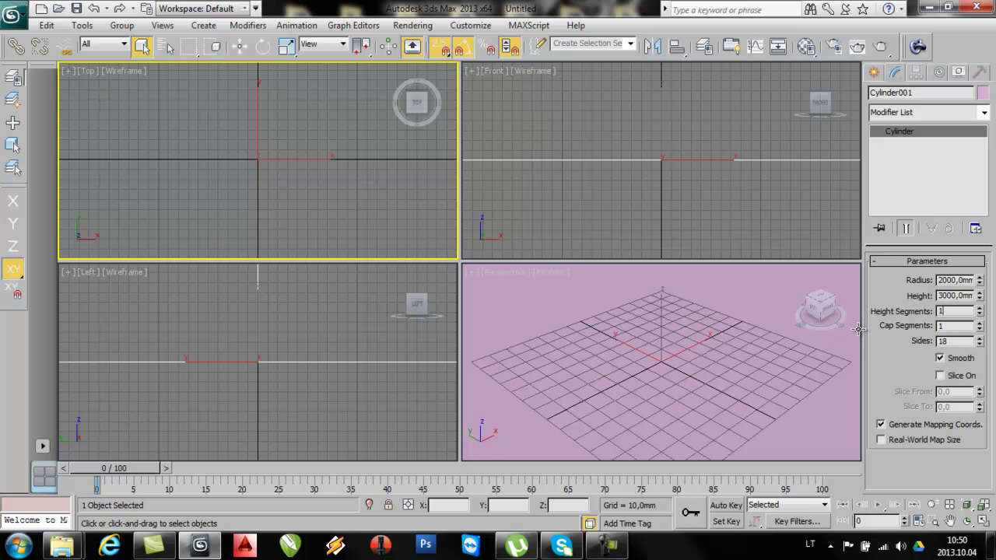
left_click(950, 341)
double_click(950, 340)
type("32")
key("Return")
Step: Convert the cylinder to an Editable Poly and step through its Vertex, Edge and Border selection levels
right_click(562, 108)
scroll(648, 226, "down", 6)
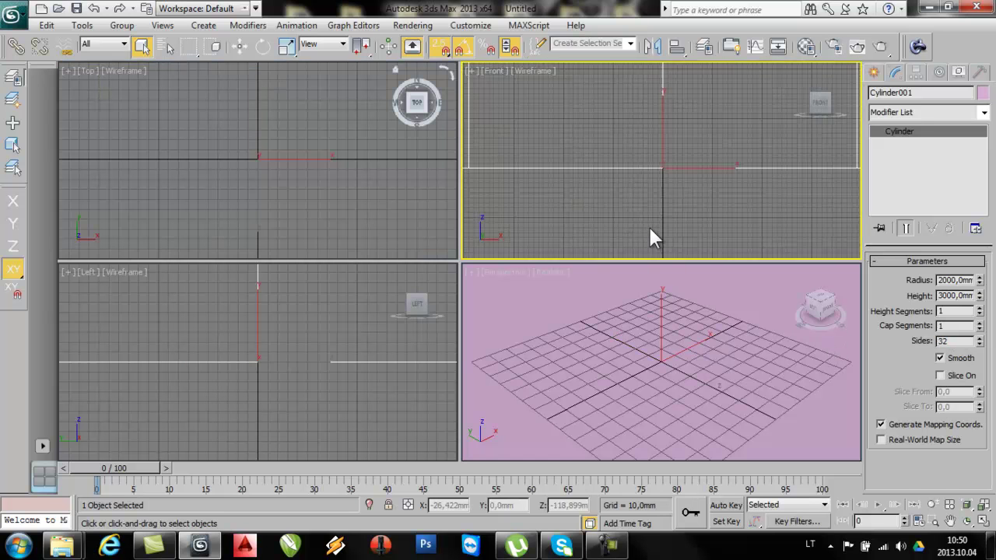
left_click(982, 505)
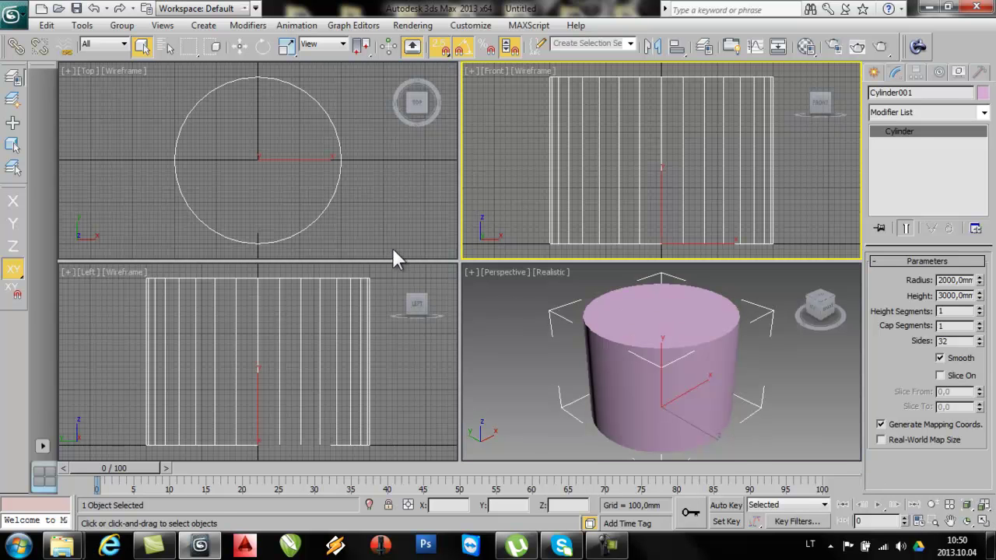
right_click(889, 132)
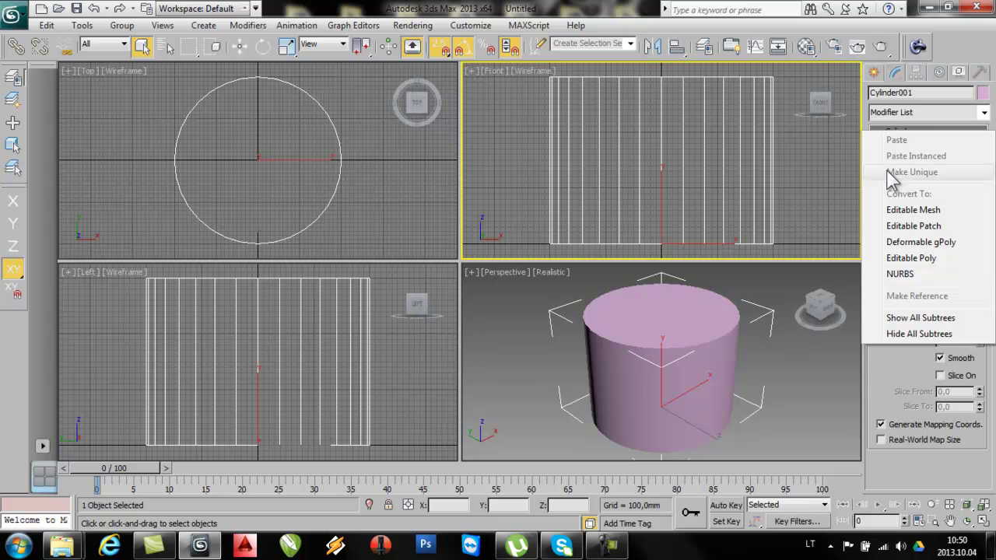
left_click(909, 258)
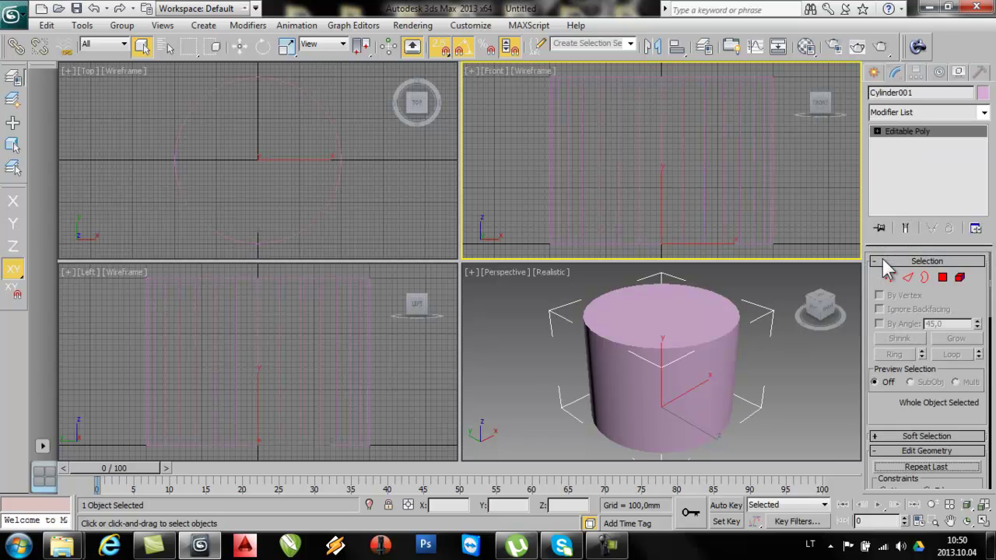
left_click(889, 278)
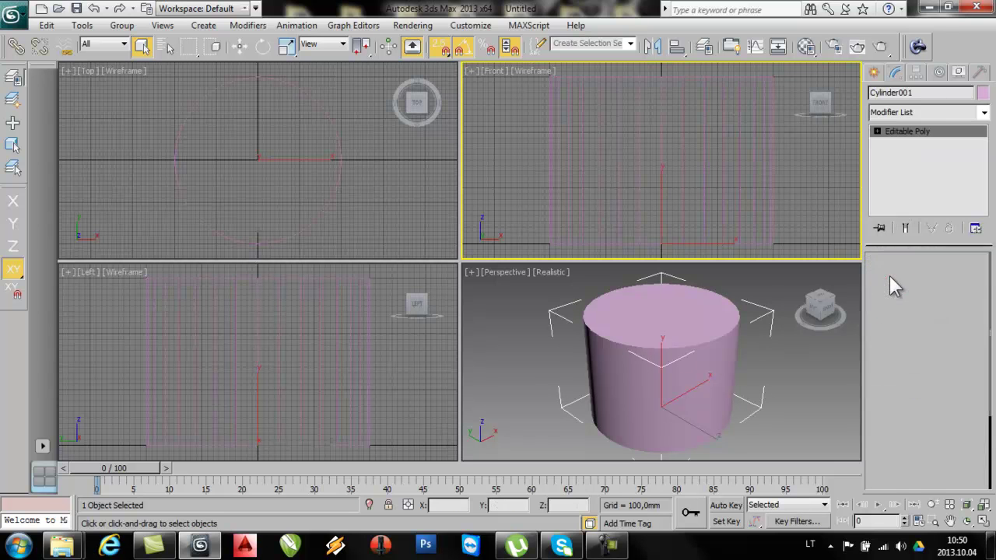
left_click(908, 278)
left_click(925, 280)
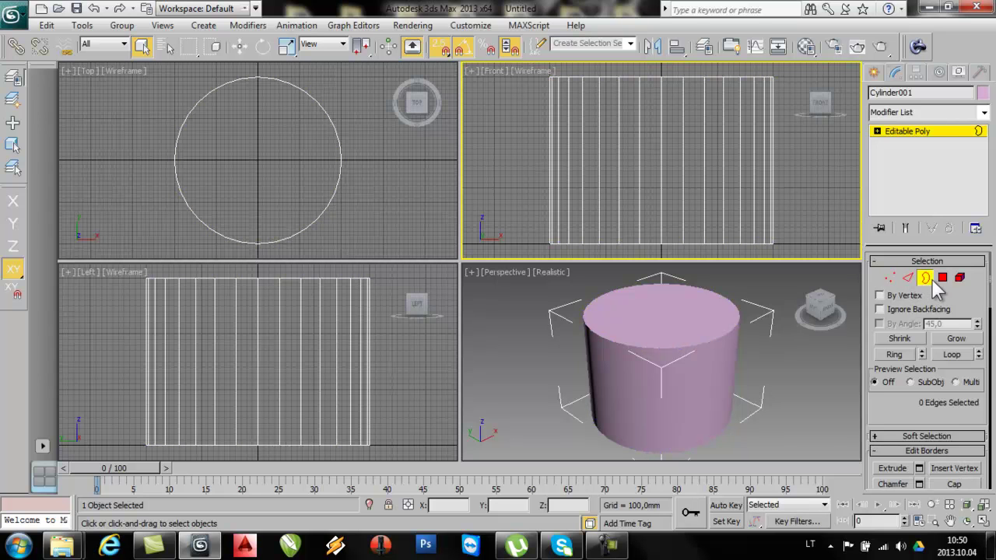
Step: Check the Polygon and Element selection levels, and delete the cylinder's top cap polygon at Polygon level in the Top viewport
left_click(950, 282)
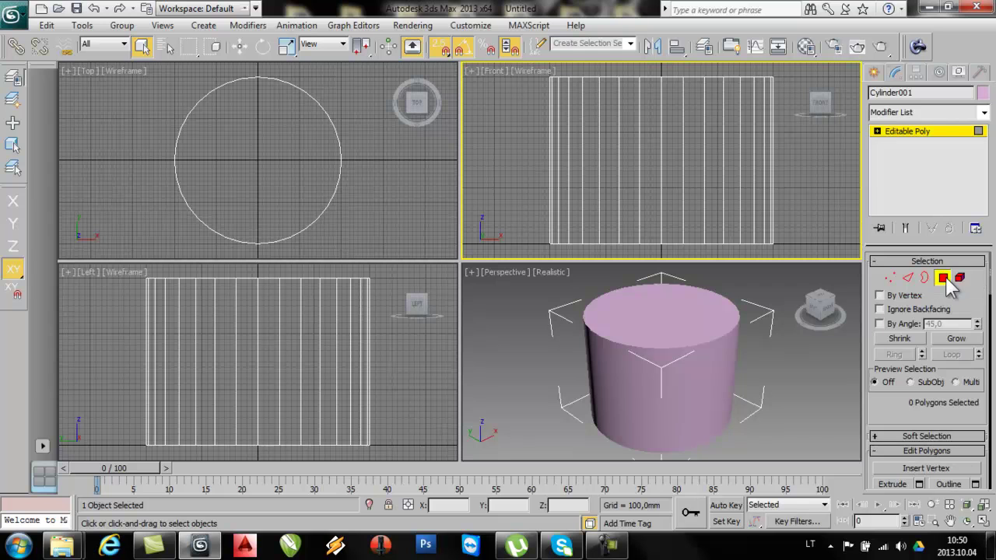
left_click(960, 277)
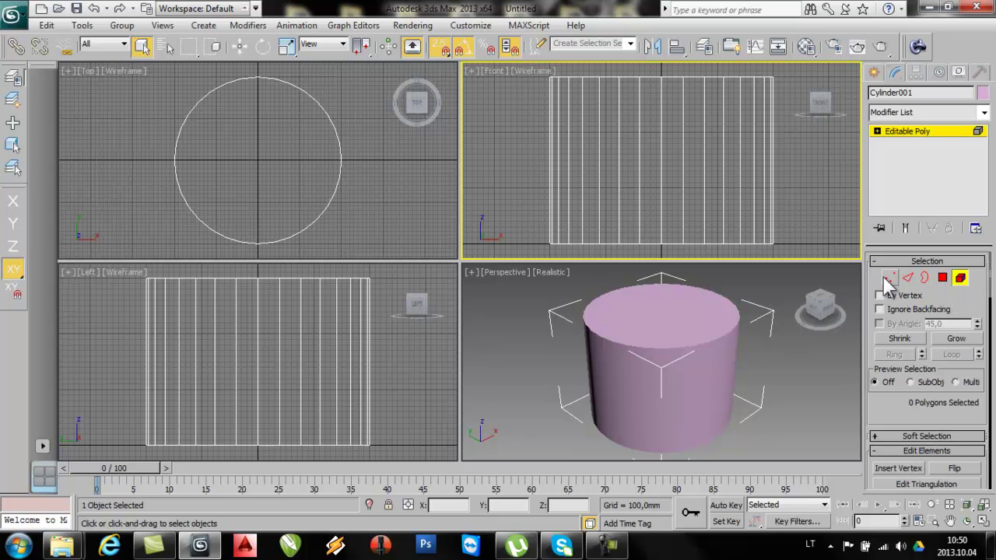
left_click(943, 279)
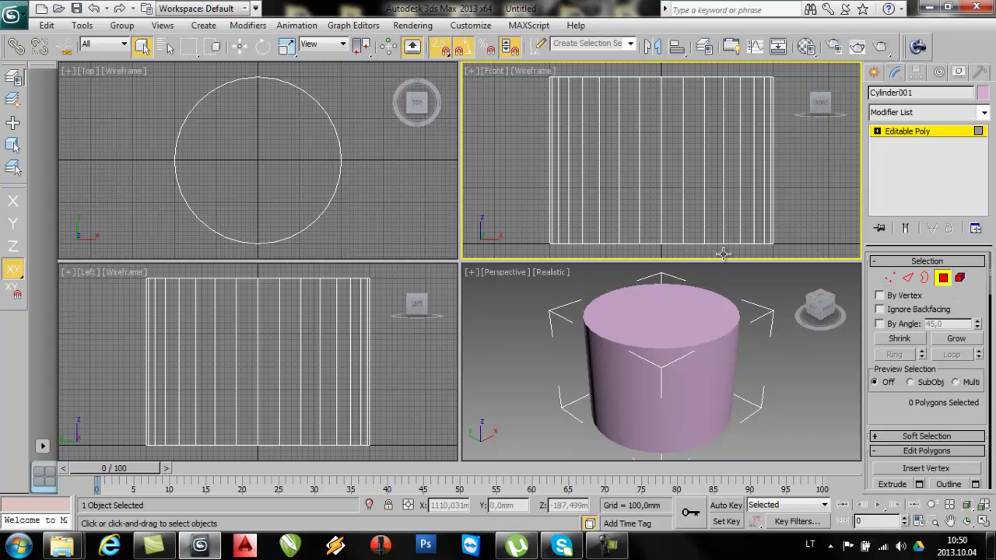
left_click(252, 149)
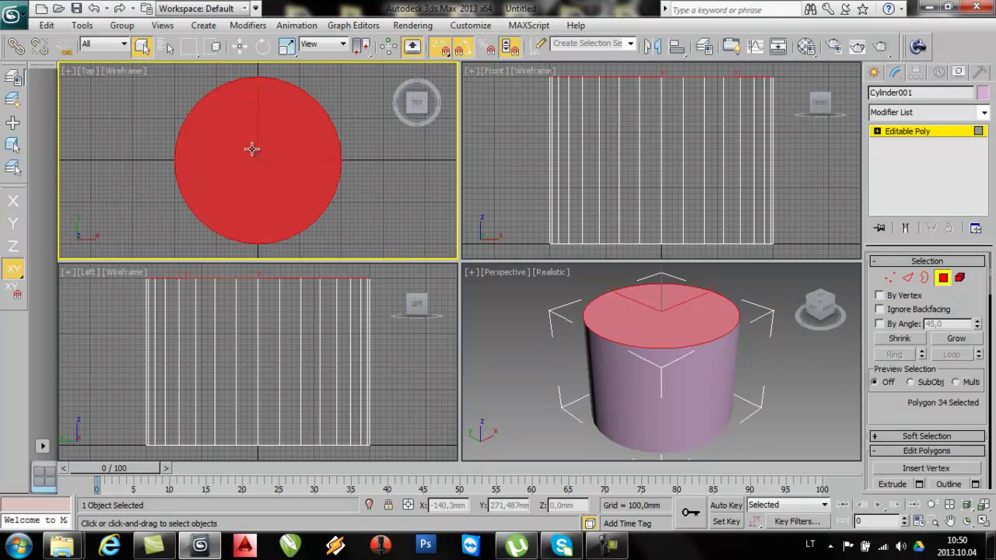
left_click(372, 211)
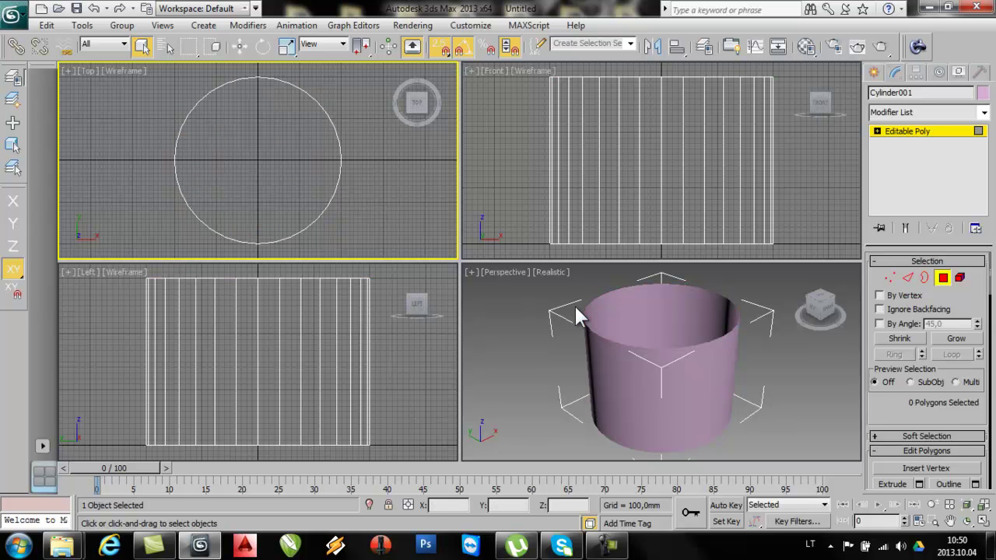
right_click(675, 339)
middle_click_drag(675, 339, 619, 404, "alt")
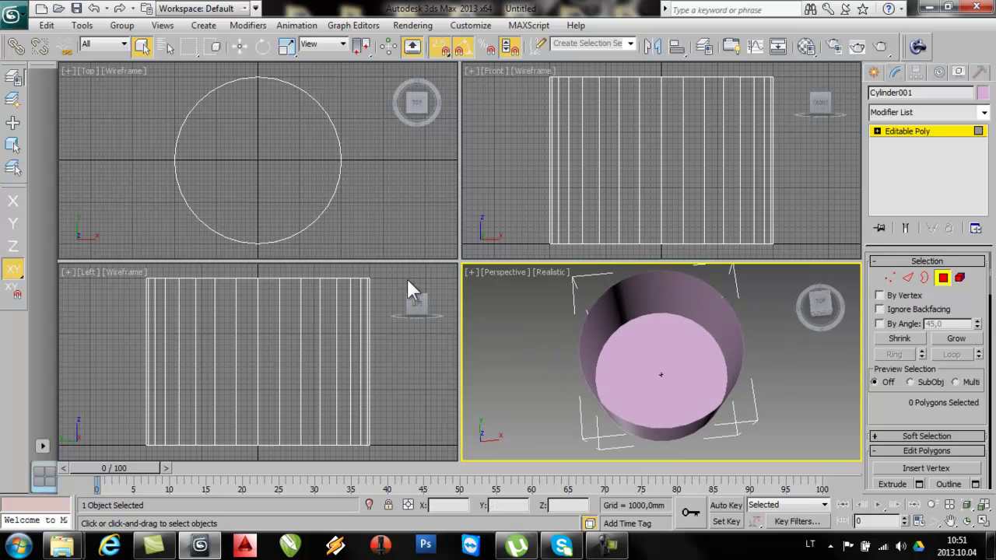
Step: Select the cylinder's bottom cap polygon in the Top viewport and inset it by 250 mm
left_click(257, 167)
right_click(226, 153)
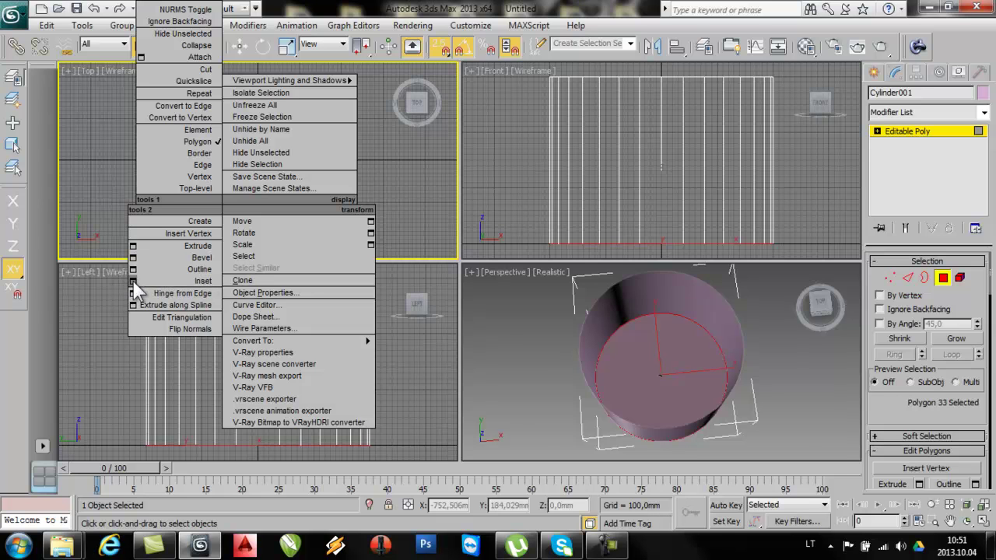
key("Escape")
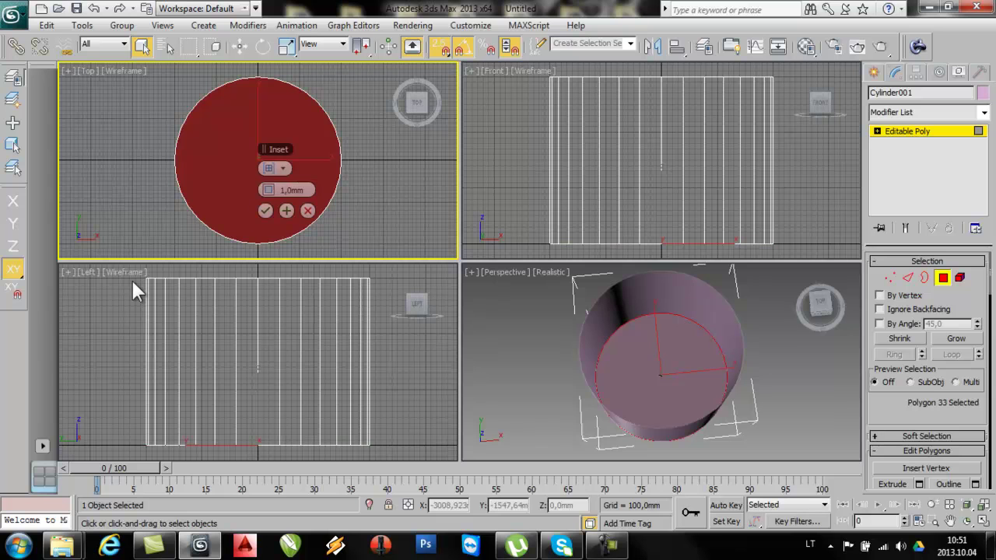
scroll(228, 225, "up", 3)
scroll(222, 203, "down", 1)
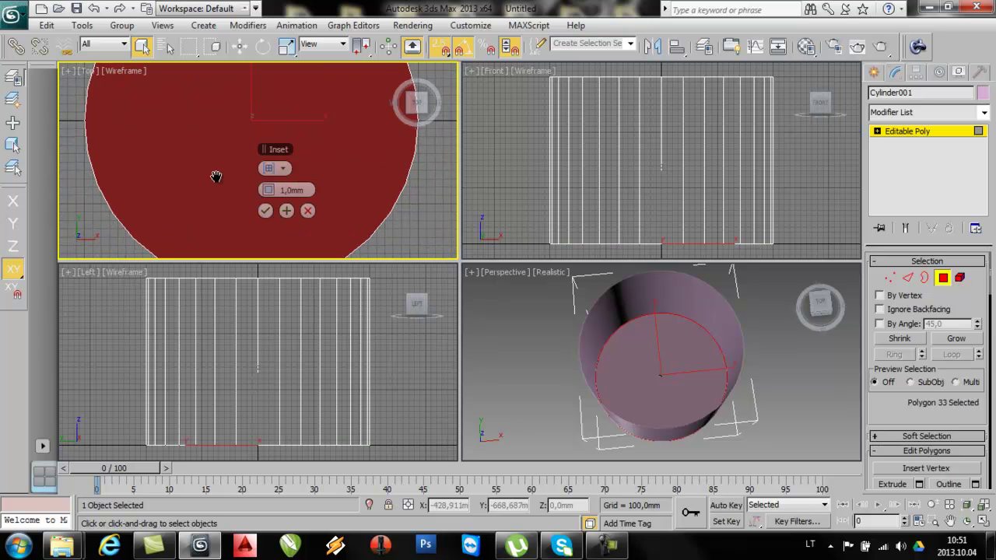
double_click(308, 191)
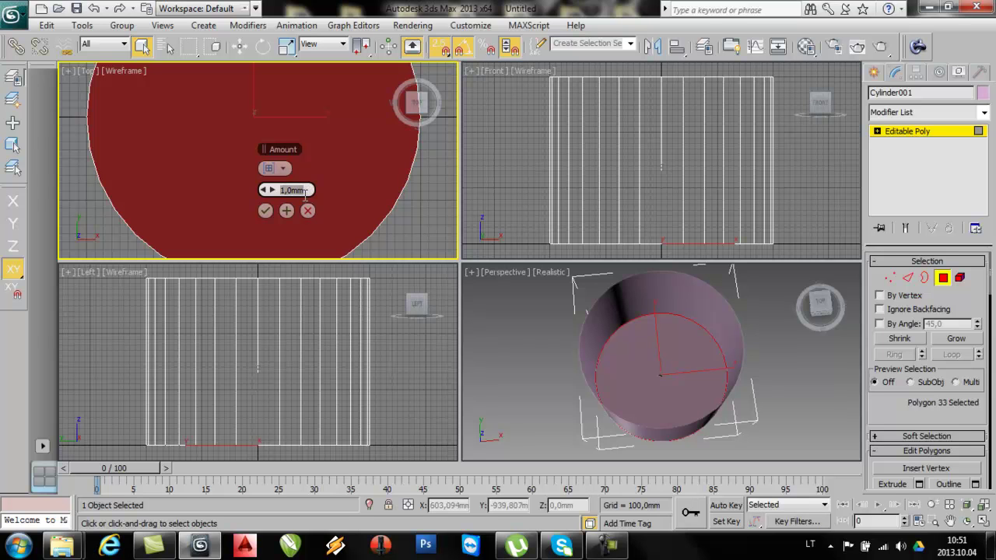
type("250")
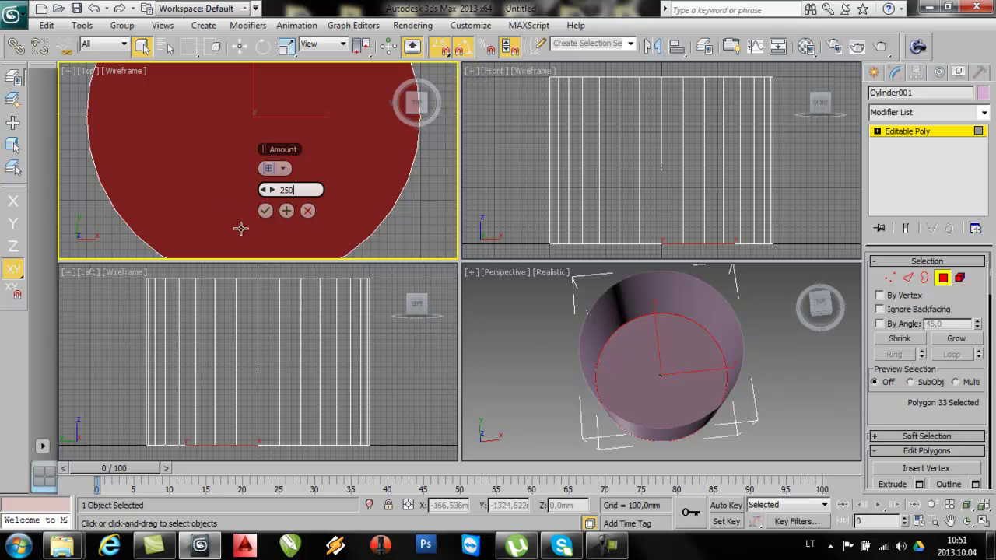
key("Return")
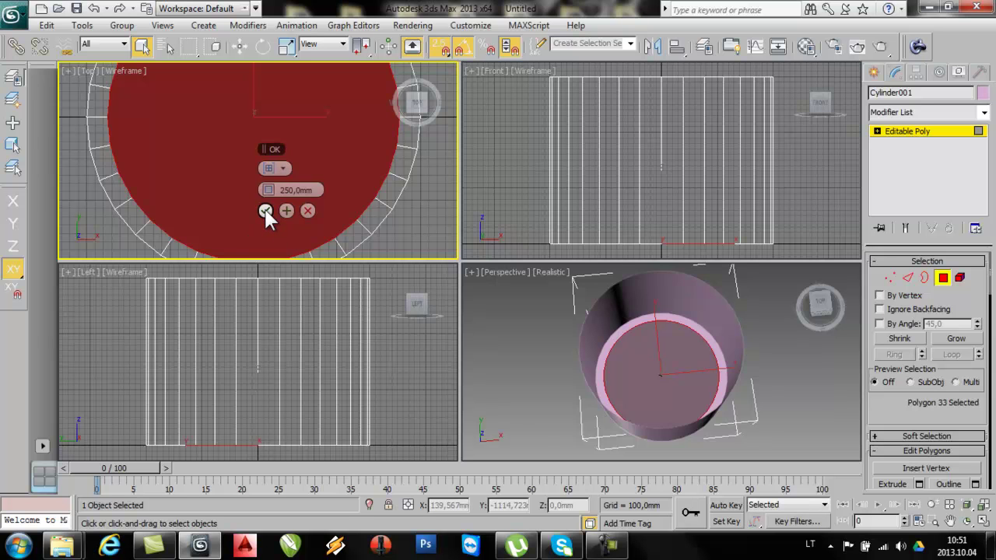
left_click(265, 211)
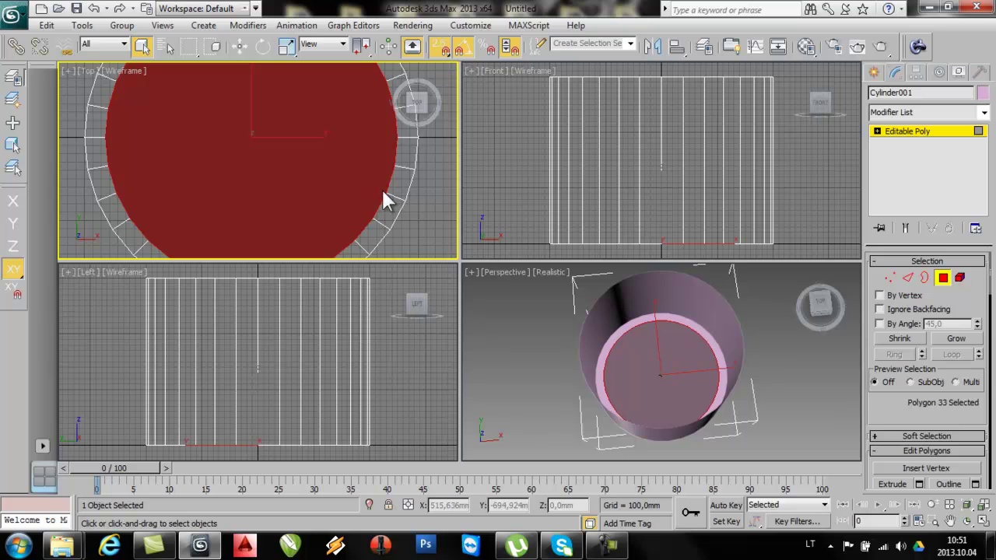
Step: Collapse the inset bottom polygon into a single vertex at the centre of the cylinder's base
scroll(887, 399, "down", 1)
scroll(887, 397, "down", 5)
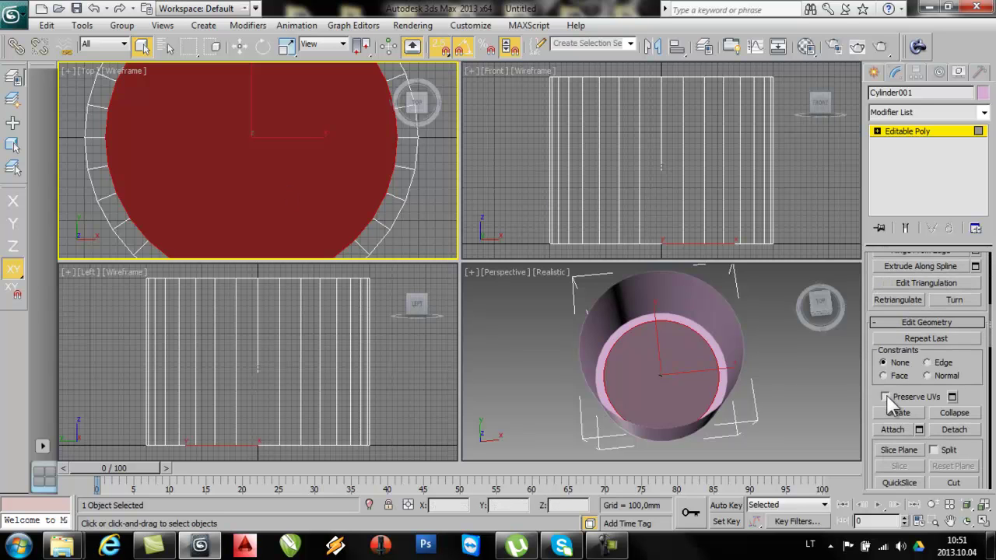
scroll(887, 400, "down", 2)
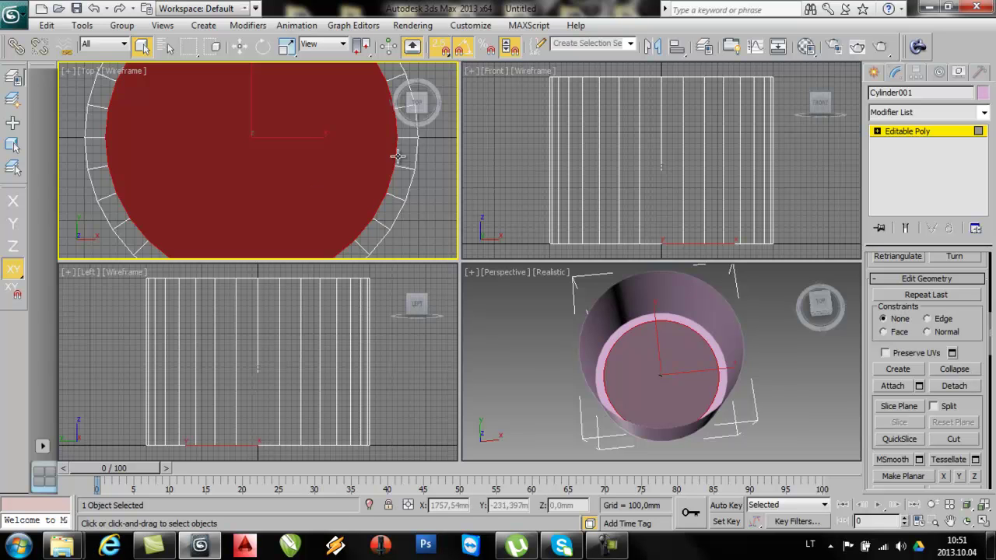
left_click(949, 369)
middle_click_drag(477, 198, 485, 164)
middle_click_drag(285, 181, 292, 186)
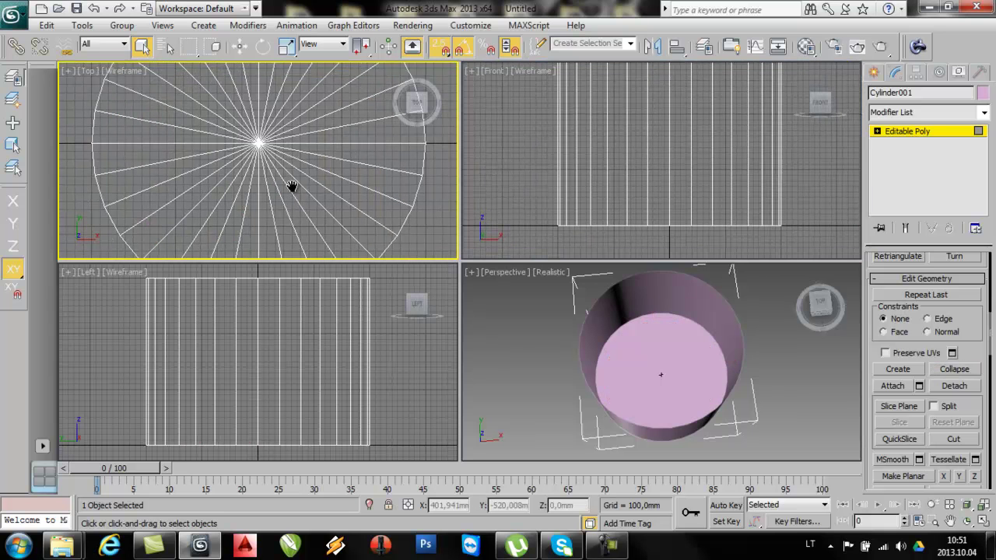
scroll(905, 317, "up", 4)
scroll(907, 324, "down", 3)
scroll(918, 320, "up", 3)
Step: Delete all vertices of the cylinder's front half at Vertex level in the Top viewport, keeping the vertices on the centre line
scroll(910, 318, "up", 5)
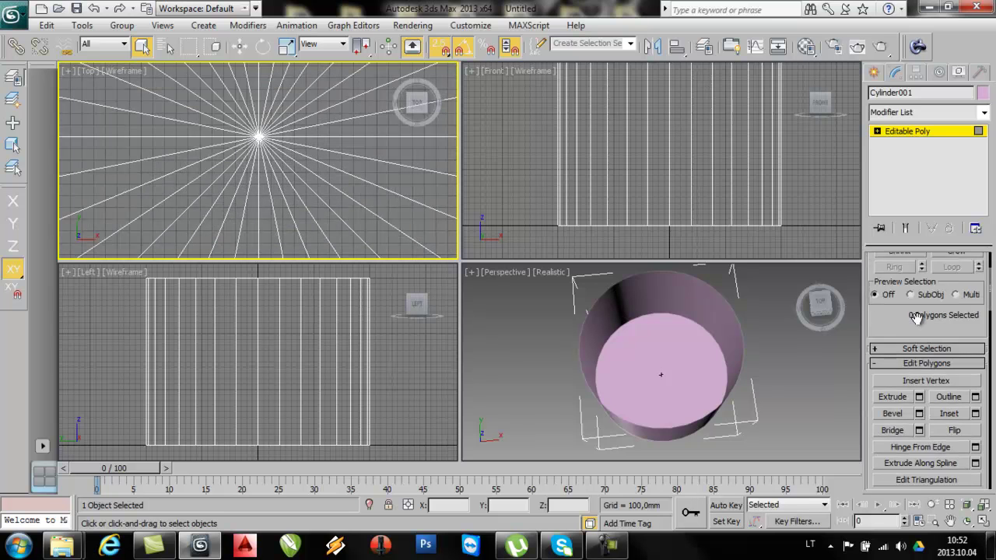
left_click(889, 278)
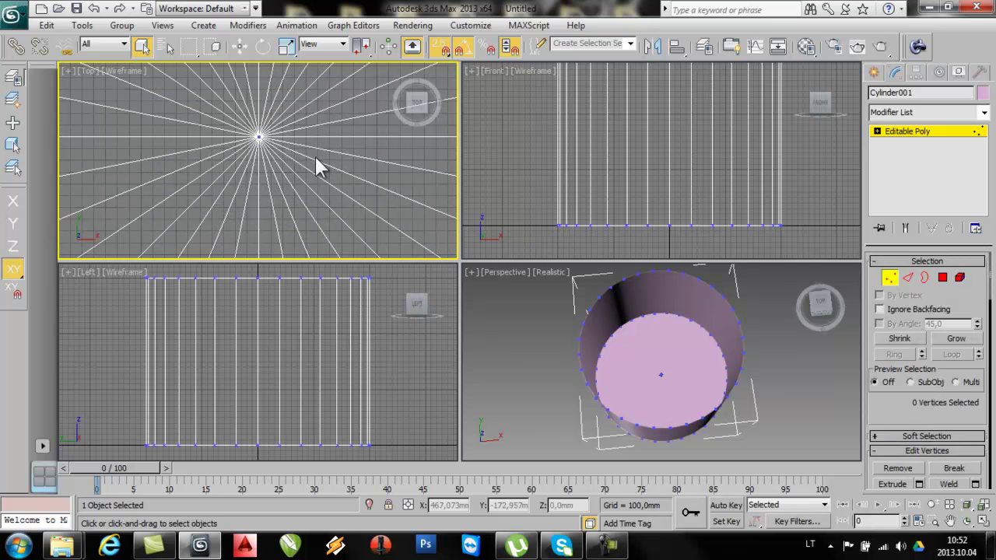
scroll(237, 174, "down", 5)
left_click_drag(345, 238, 163, 159)
key("Delete")
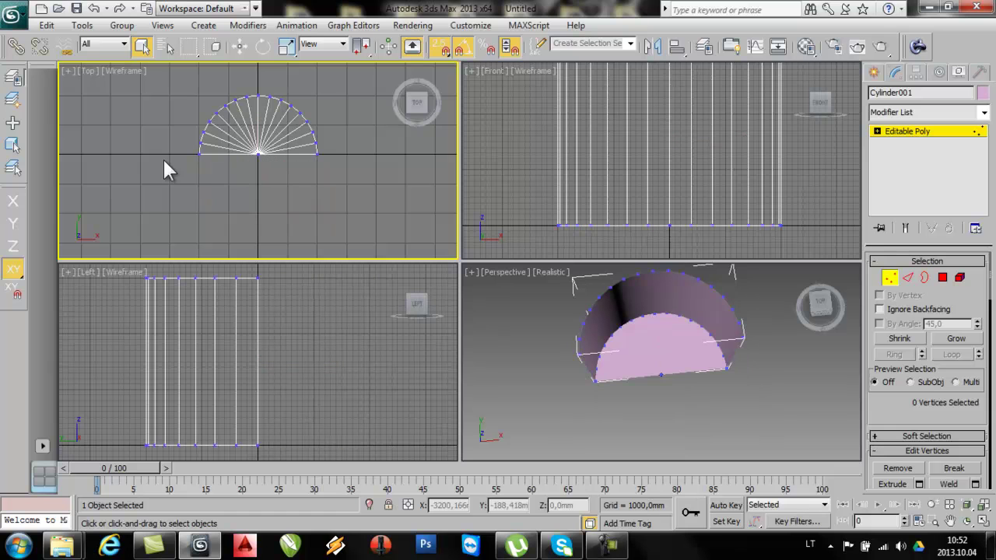
Step: Select the curved edge loop where the half cylinder's wall meets its floor, at Edge level in the Perspective viewport
middle_click_drag(633, 393, 666, 372, "alt")
scroll(666, 371, "up", 4)
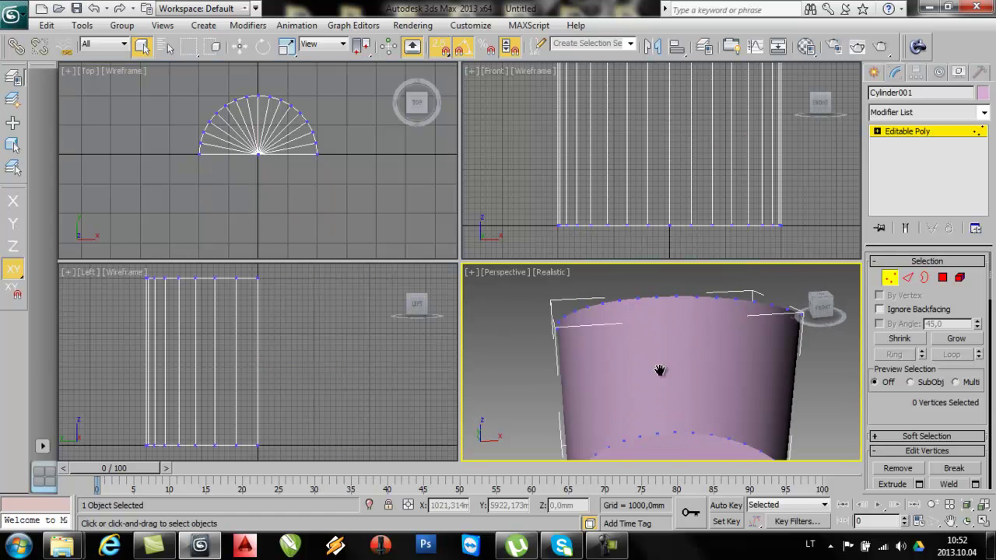
middle_click_drag(600, 340, 694, 430)
middle_click(196, 185)
scroll(692, 421, "up", 5)
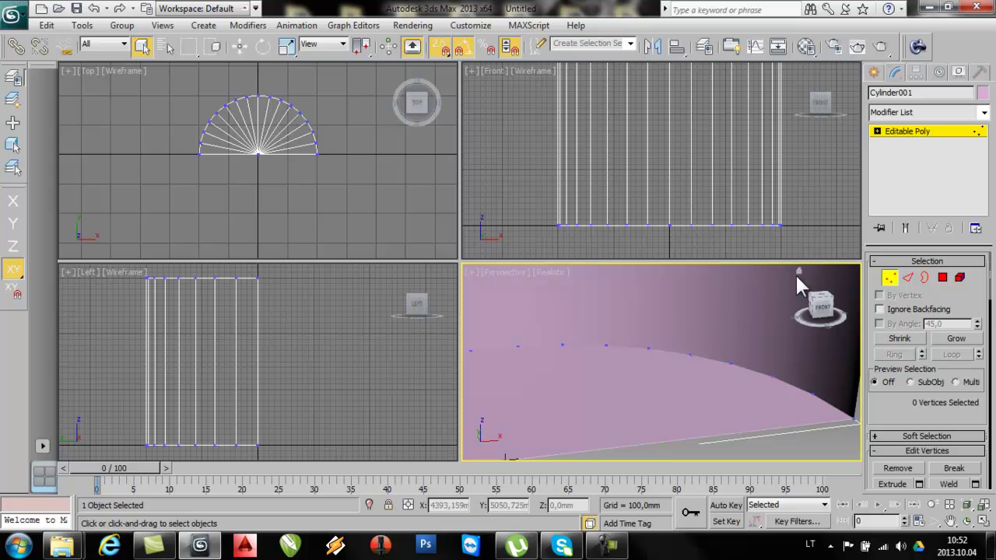
left_click(908, 279)
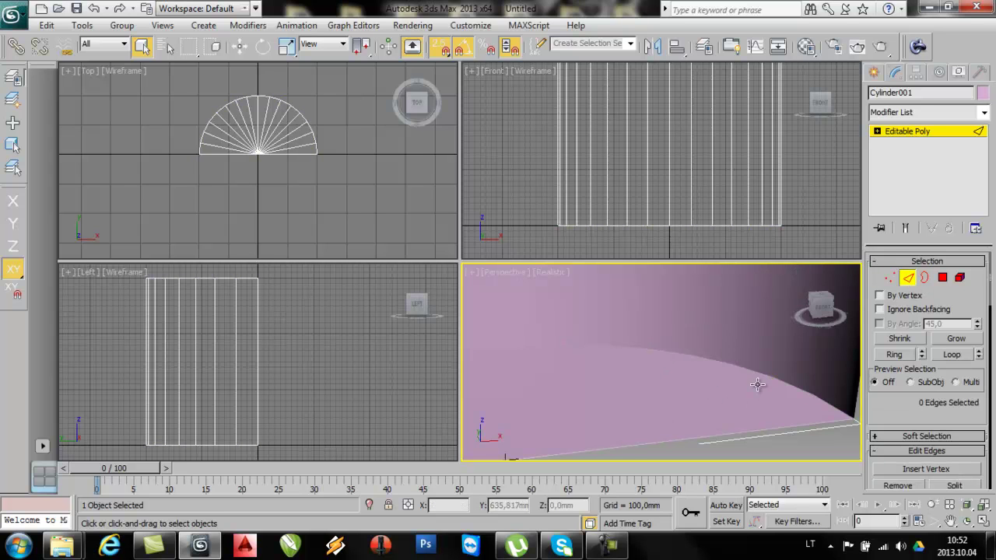
left_click(786, 383)
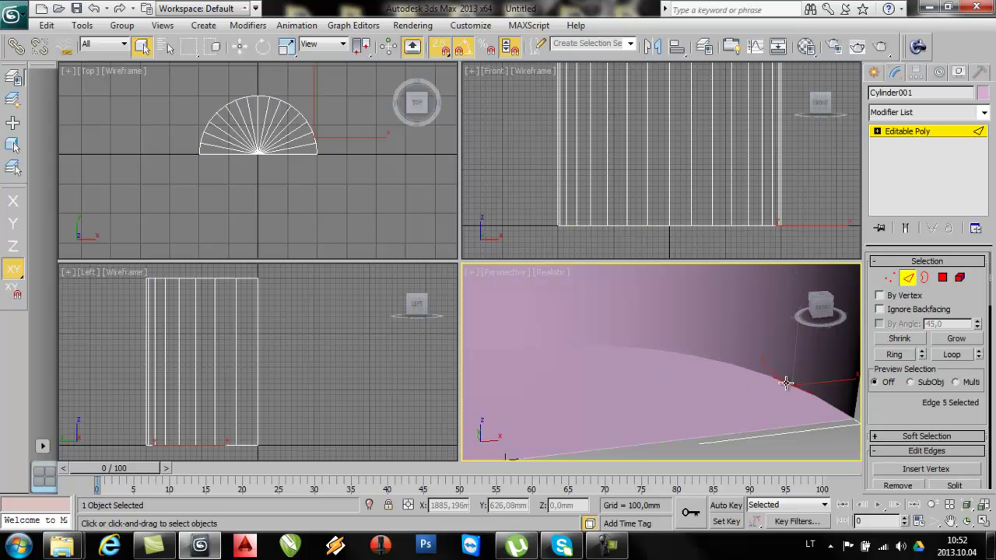
left_click(952, 354)
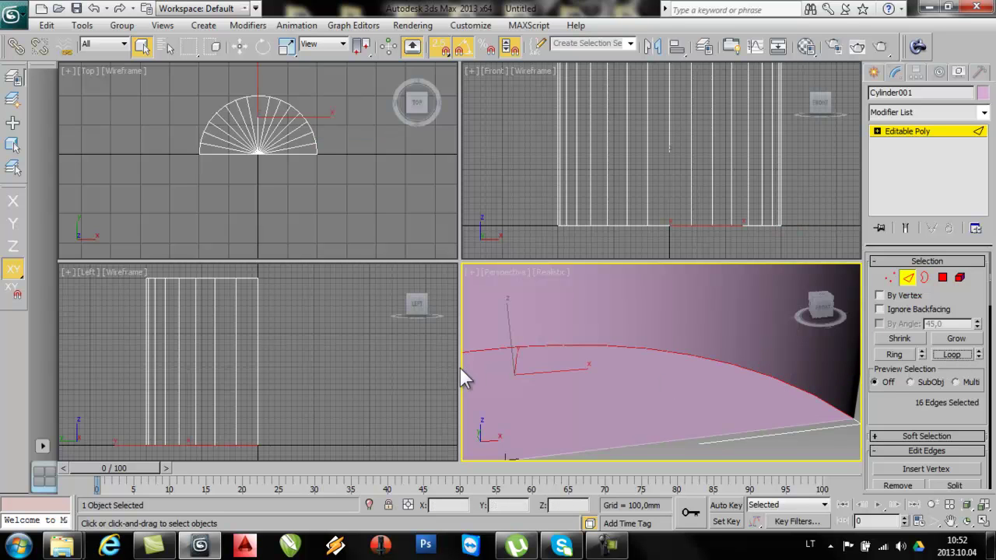
left_click(748, 370)
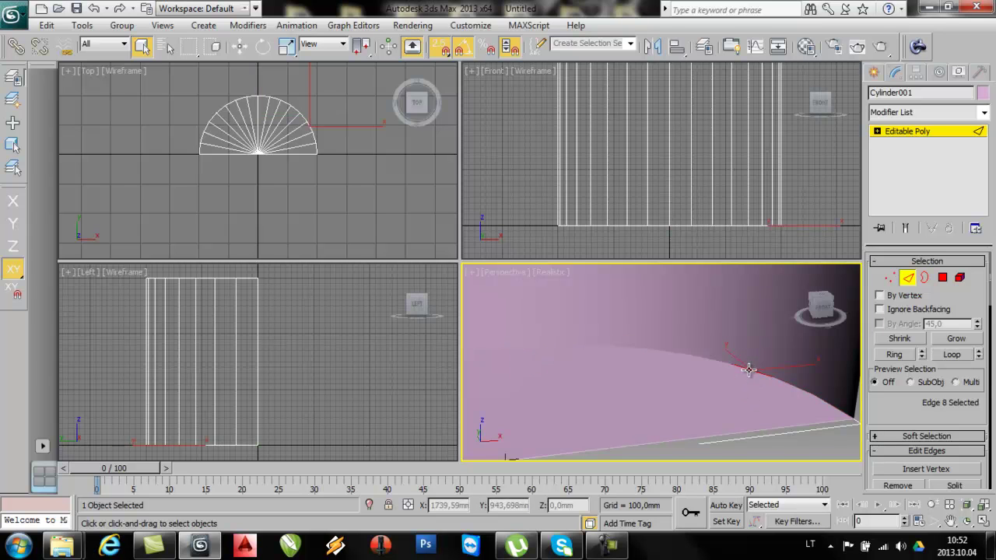
double_click(749, 369)
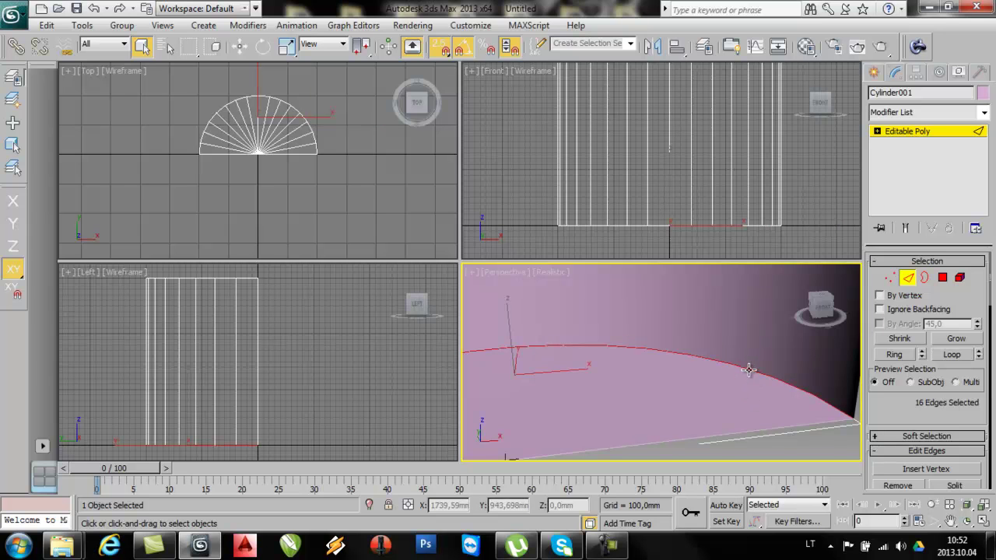
Step: Toggle the edged faces and wireframe display modes on and off in the Perspective viewport
key("F4")
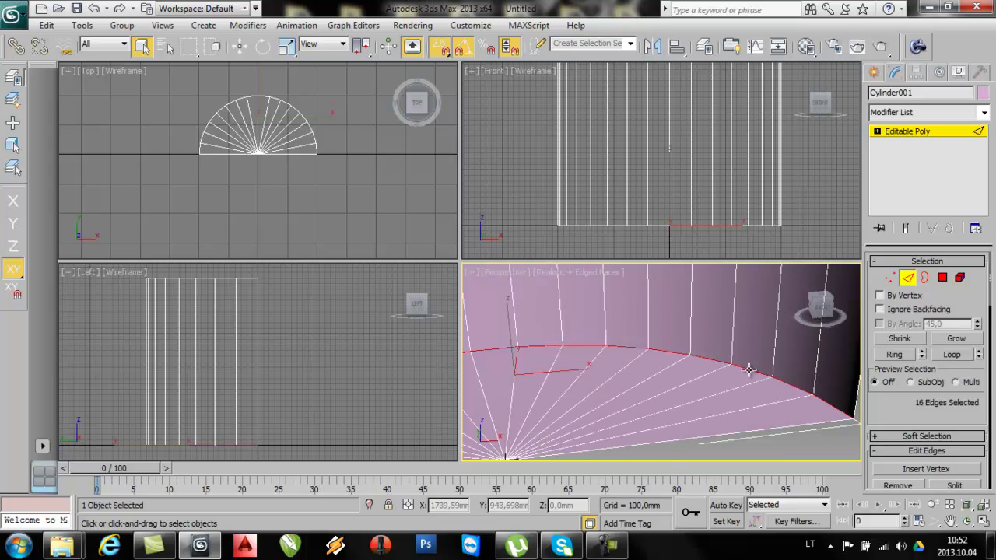
key("F4")
key("F4")
key("F4")
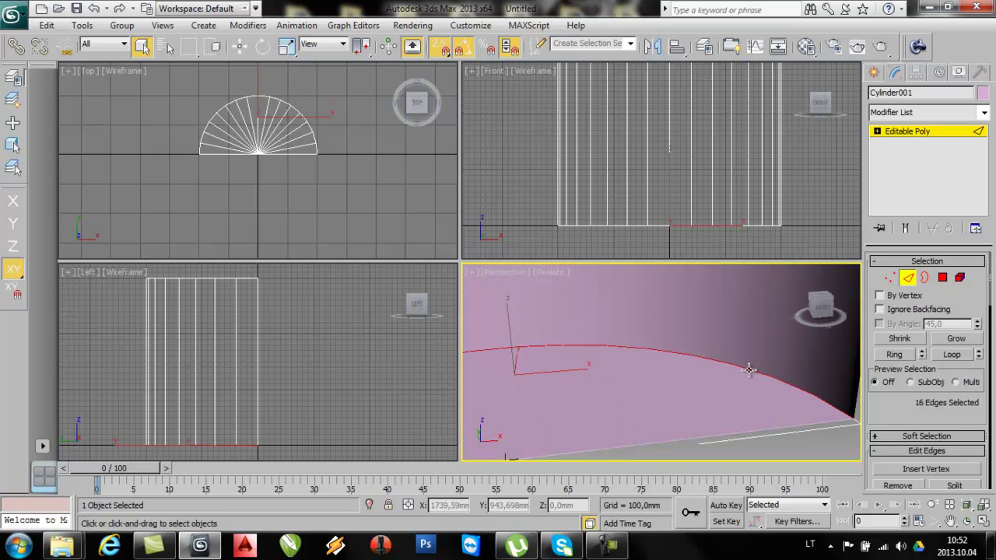
key("F3")
key("F3")
key("F3")
key("F3")
key("F3")
key("F3")
key("F3")
key("F3")
key("F3")
key("F3")
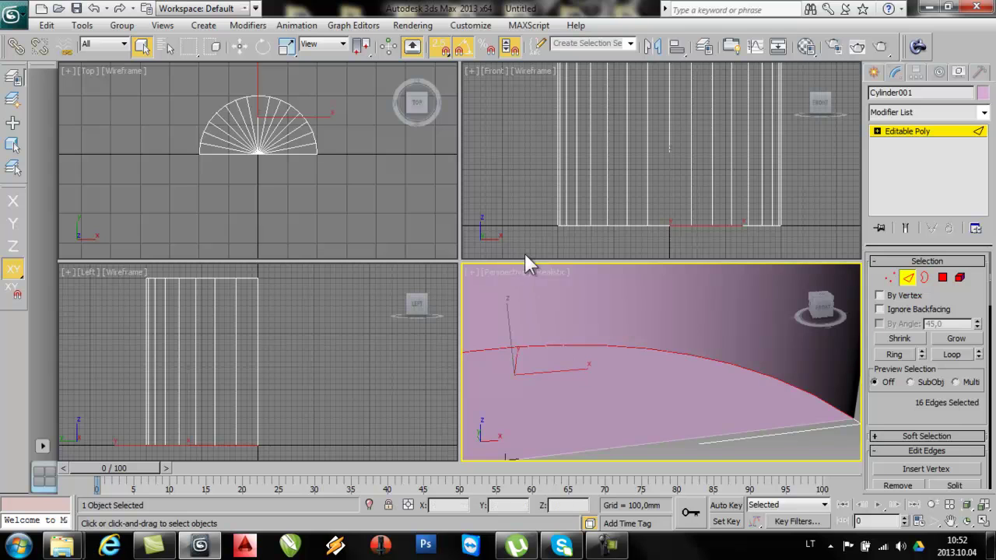
Step: Set the Perspective viewport's visual style to Shaded
left_click(543, 272)
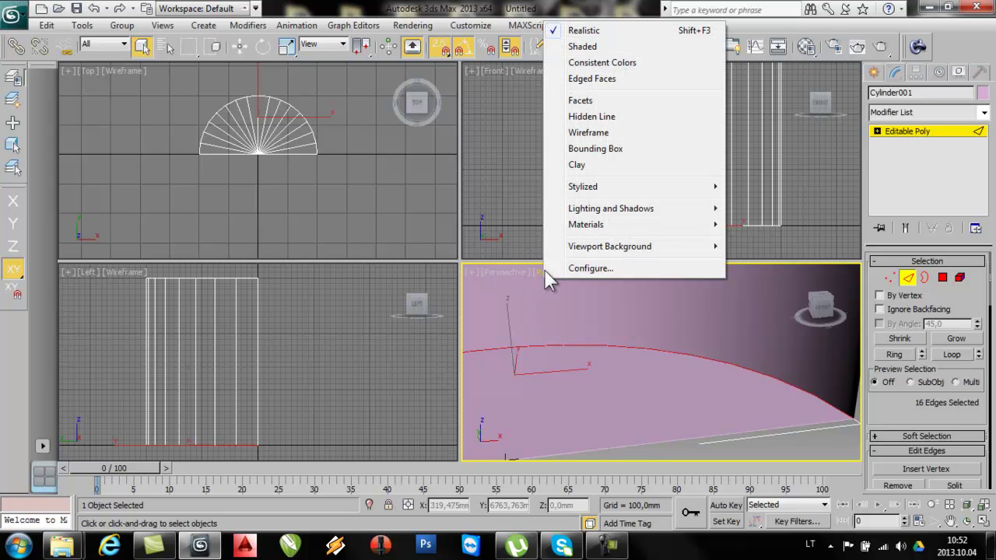
left_click(582, 47)
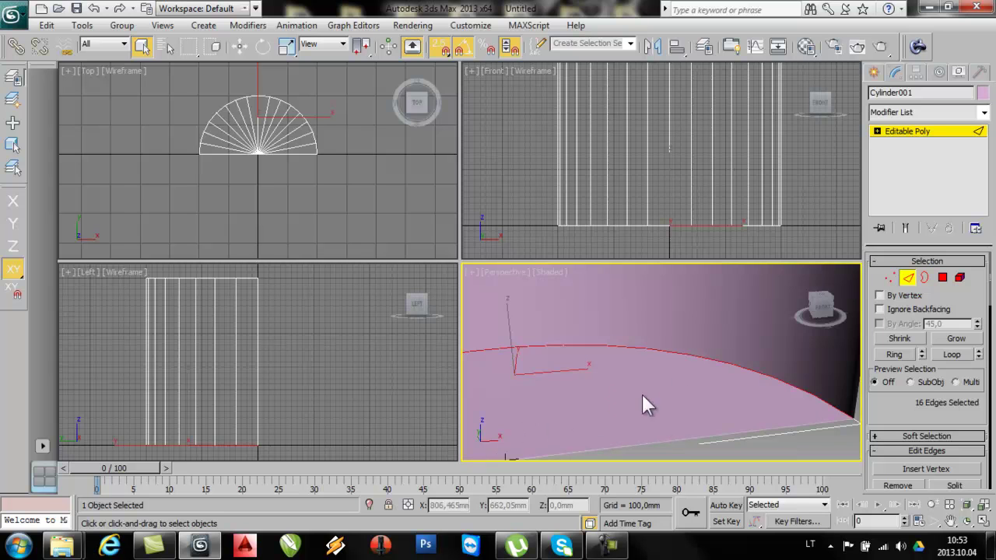
scroll(685, 386, "down", 2)
scroll(677, 389, "down", 3)
scroll(663, 389, "up", 4)
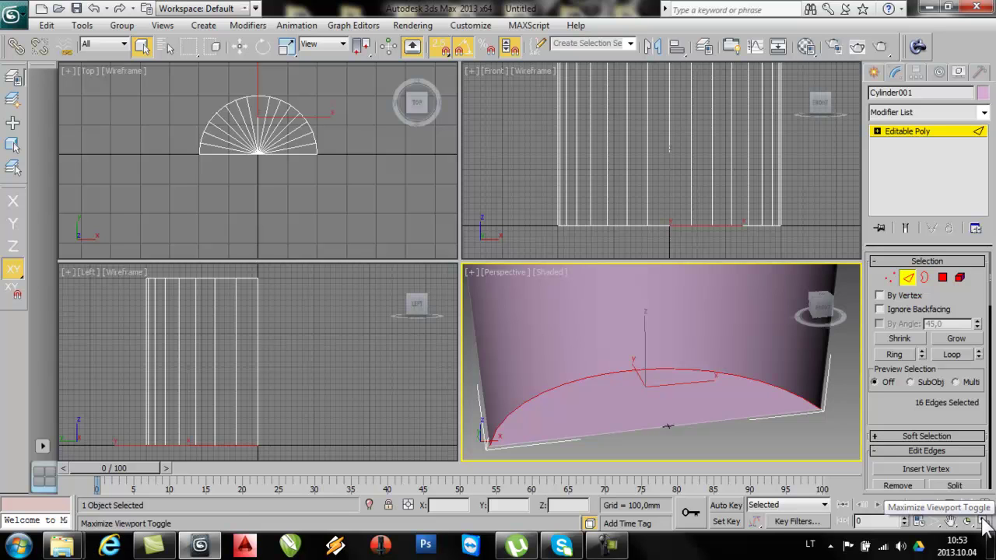
Step: Maximize the Perspective viewport and frame the selected edge loop along the half cylinder's base
left_click(984, 526)
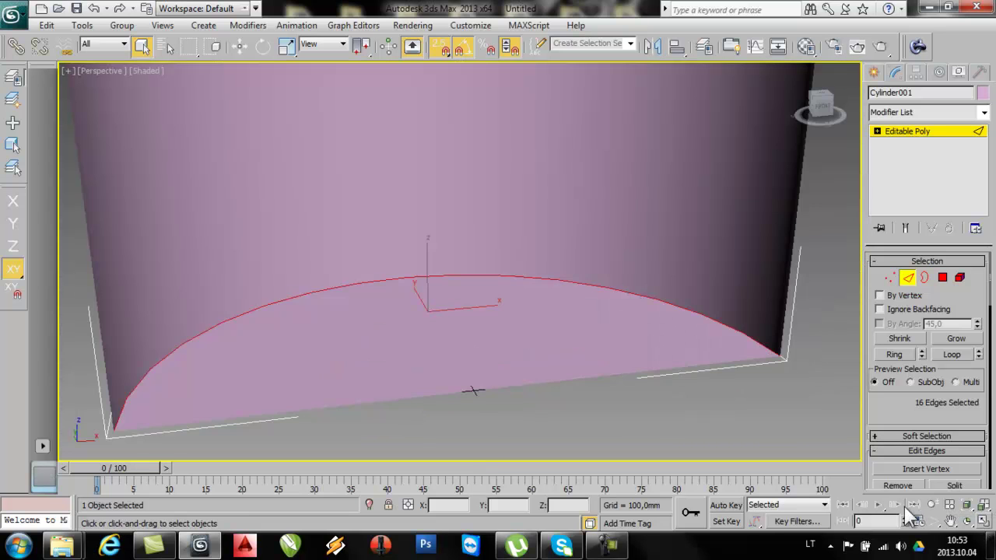
scroll(284, 284, "down", 6)
scroll(484, 351, "up", 4)
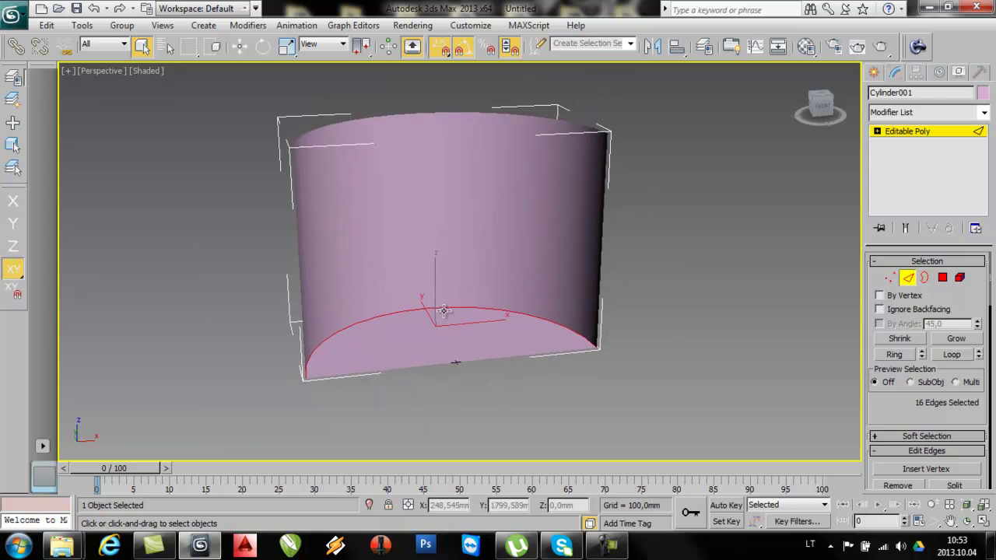
middle_click_drag(455, 379, 491, 382)
mouse_move(590, 370)
middle_mouse_down("alt")
mouse_move(515, 381)
mouse_move(645, 396)
mouse_move(623, 373)
mouse_move(585, 382)
middle_mouse_up("alt")
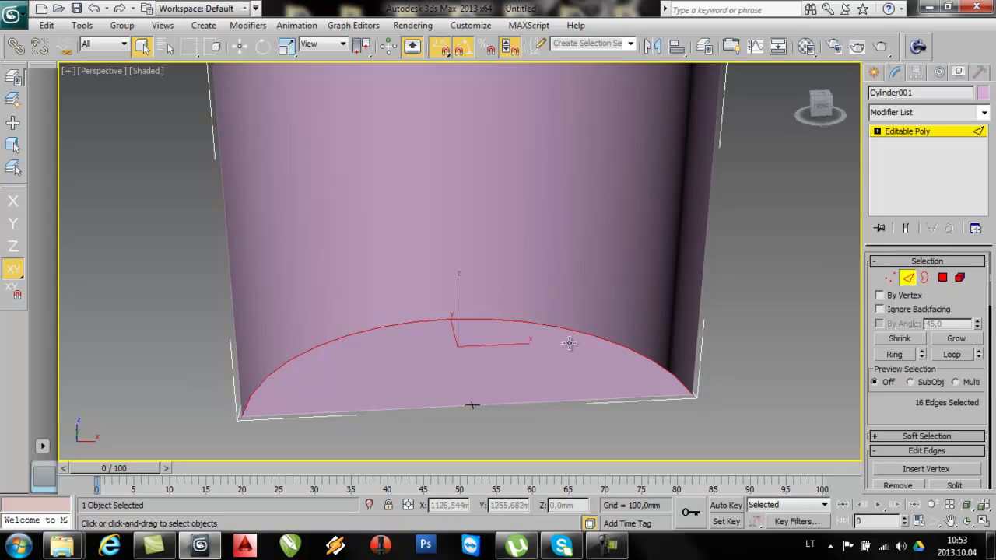
Step: Set up a chamfer on the selected base edge loop with an amount of 250 mm and 20 connect edge segments
right_click(546, 288)
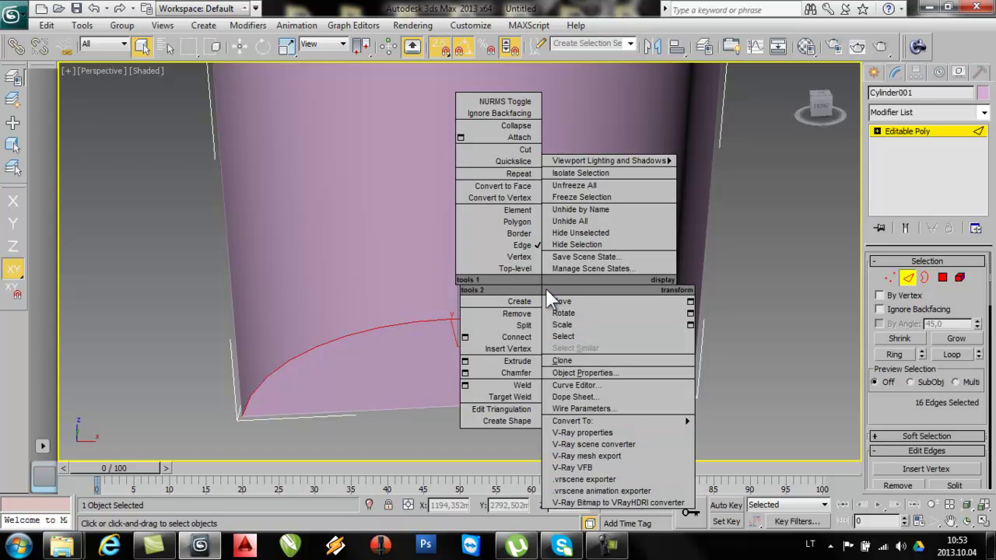
left_click(464, 372)
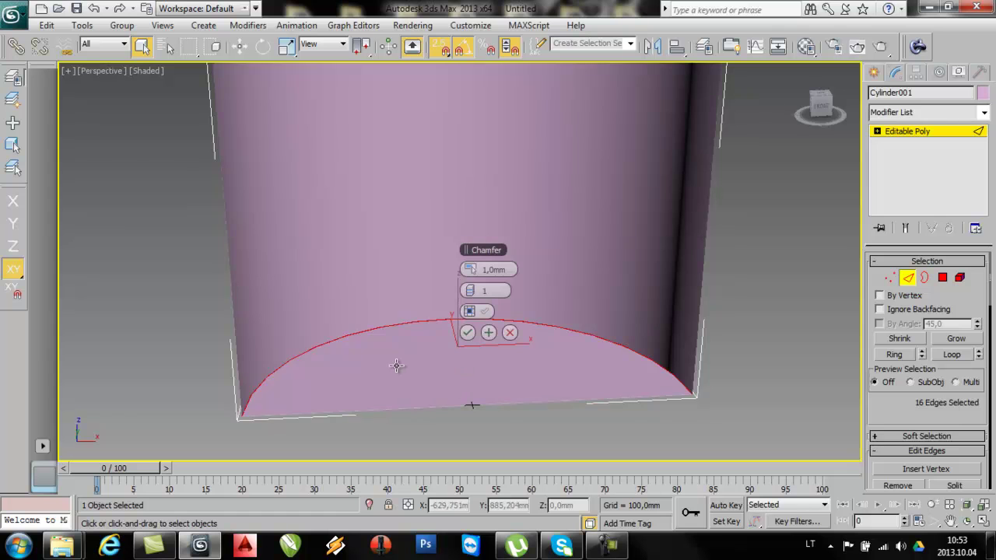
double_click(482, 269)
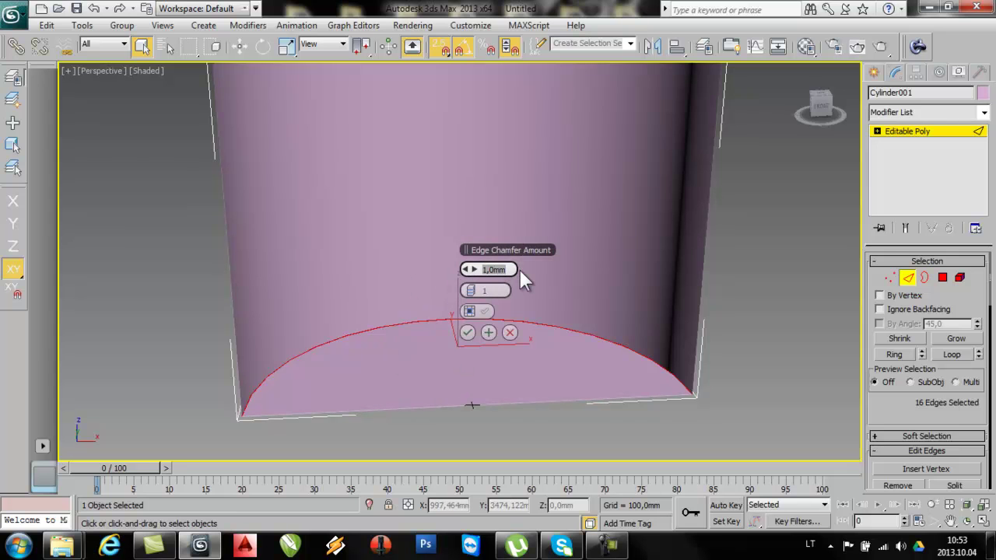
type("250")
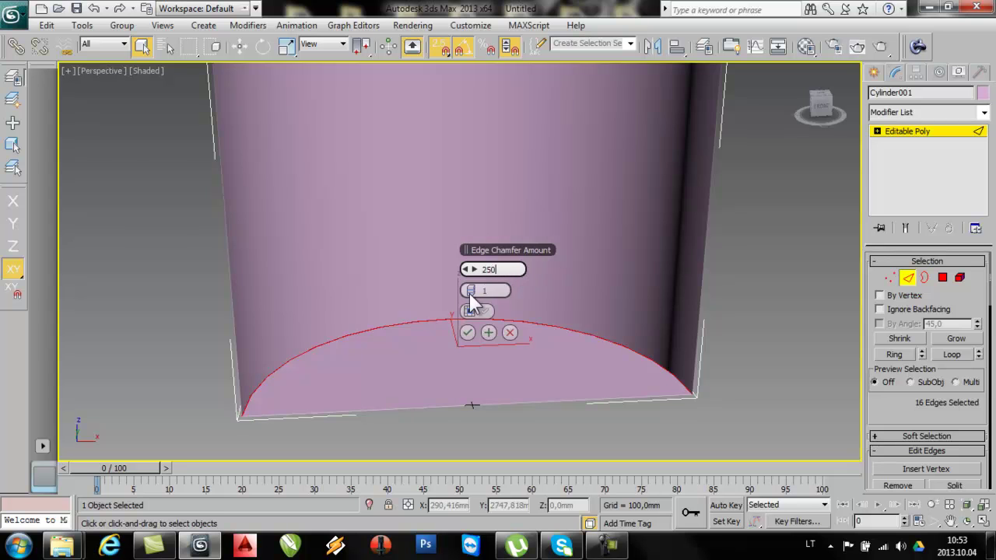
key("Tab")
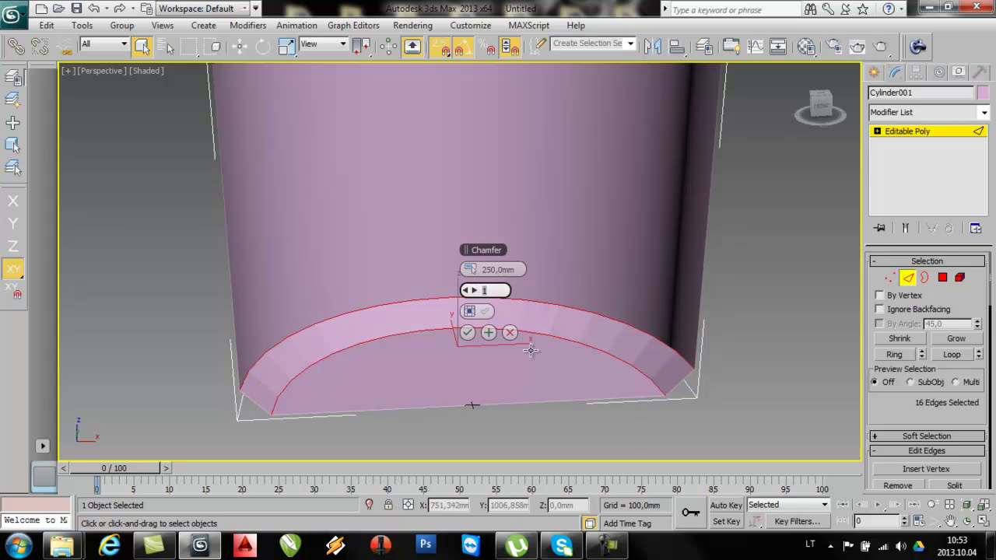
type("28")
key("Return")
left_click_drag(550, 301, 537, 303)
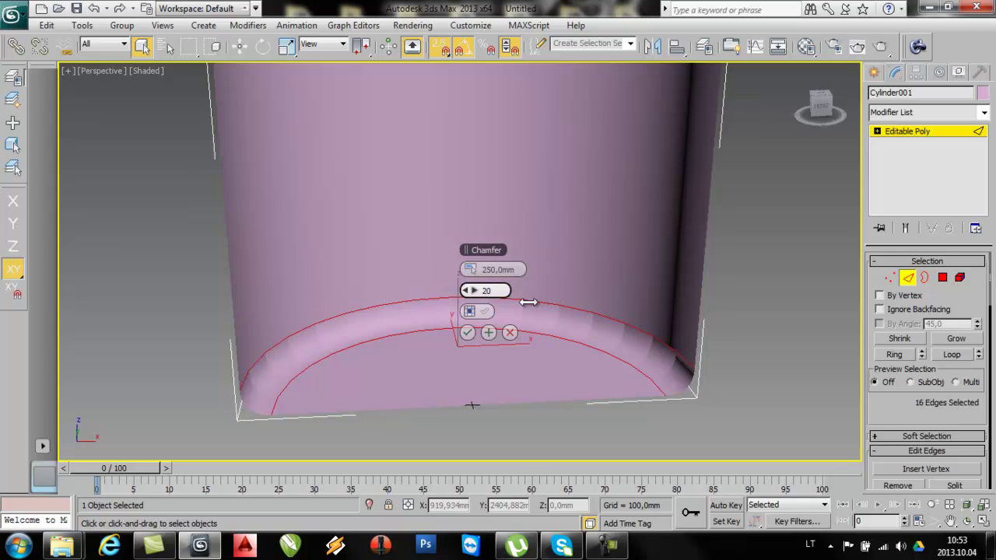
left_click(470, 311)
left_click(476, 312)
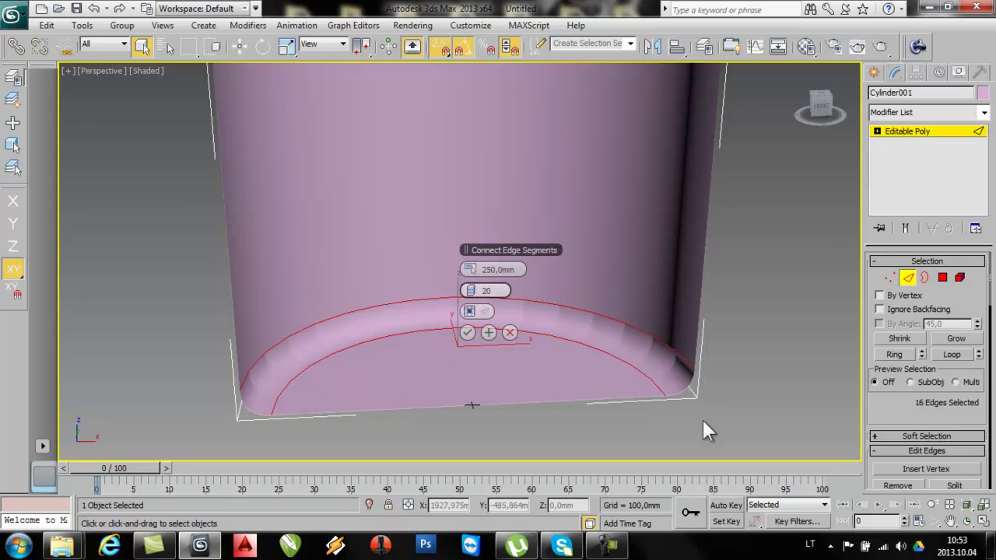
Step: Show edged faces to check the rounded base, apply the chamfer, and clear the edge selection
key("F4")
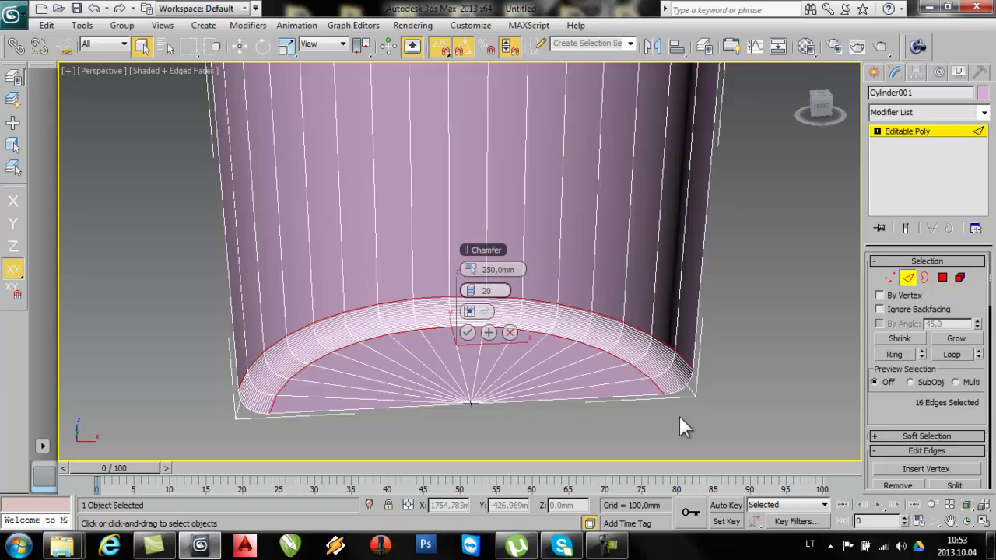
scroll(667, 391, "up", 5)
middle_click_drag(668, 388, 414, 291)
middle_click_drag(562, 306, 429, 212)
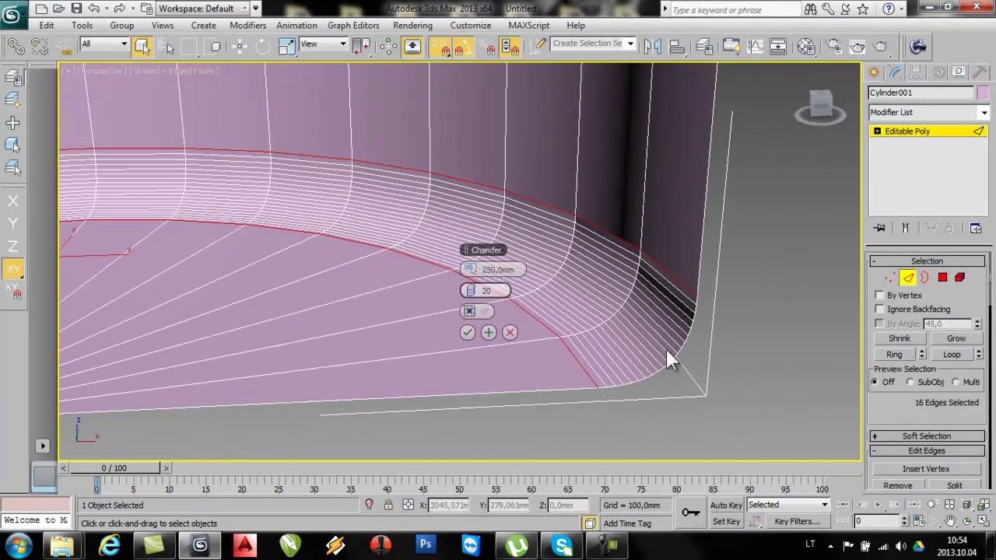
middle_click_drag(484, 362, 522, 397, "alt")
middle_click_drag(478, 364, 530, 362, "alt")
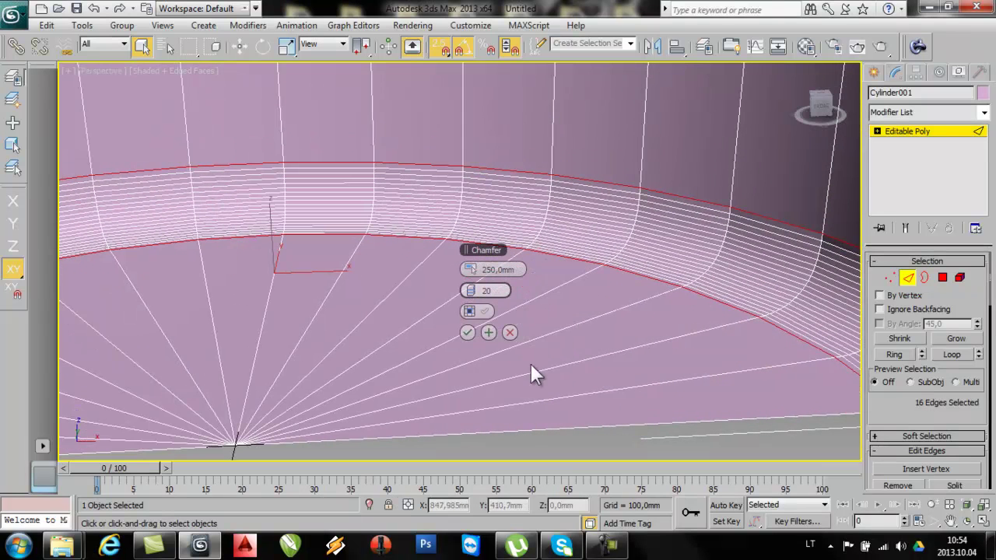
left_click(467, 333)
scroll(505, 350, "down", 5)
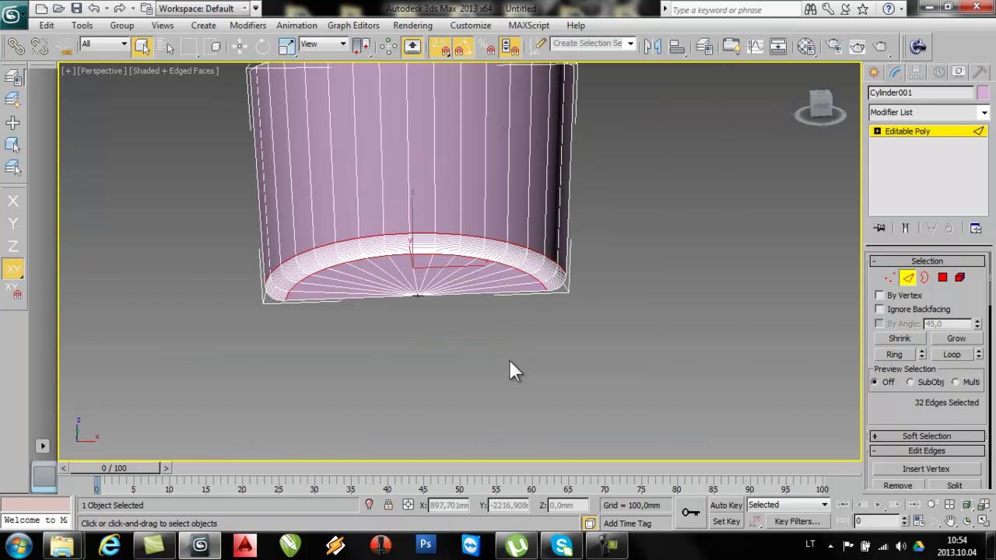
scroll(508, 345, "up", 3)
left_click(511, 366)
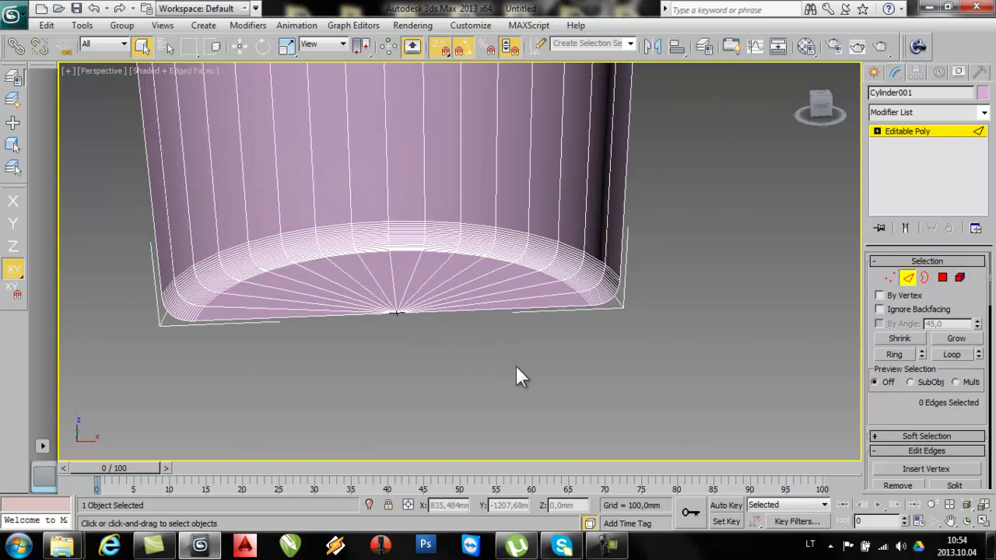
Step: Switch the maximized viewport to the Front view in wireframe, with the half cylinder filling the view
middle_click_drag(601, 343, 613, 412)
scroll(614, 417, "down", 5)
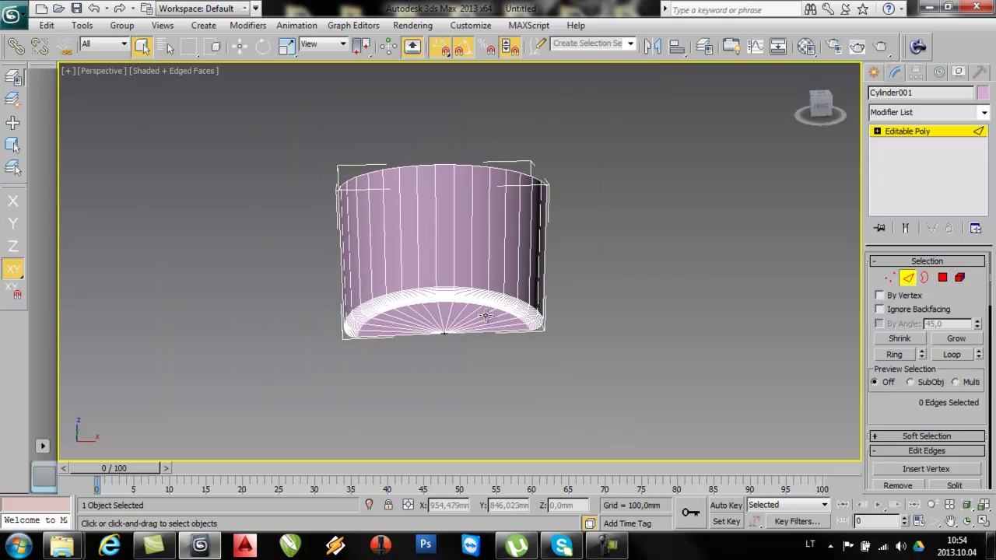
scroll(486, 315, "up", 5)
key("f")
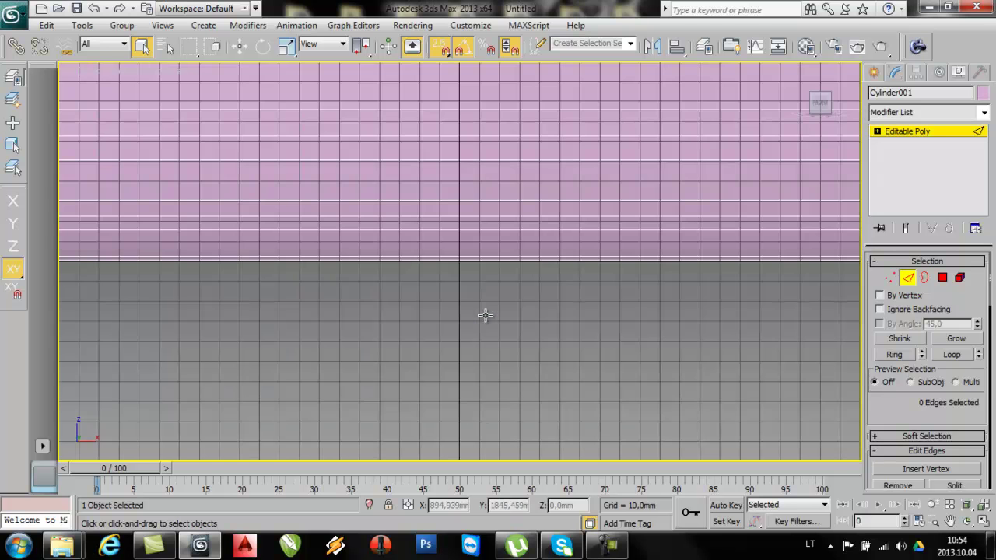
scroll(525, 381, "down", 5)
scroll(513, 354, "up", 5)
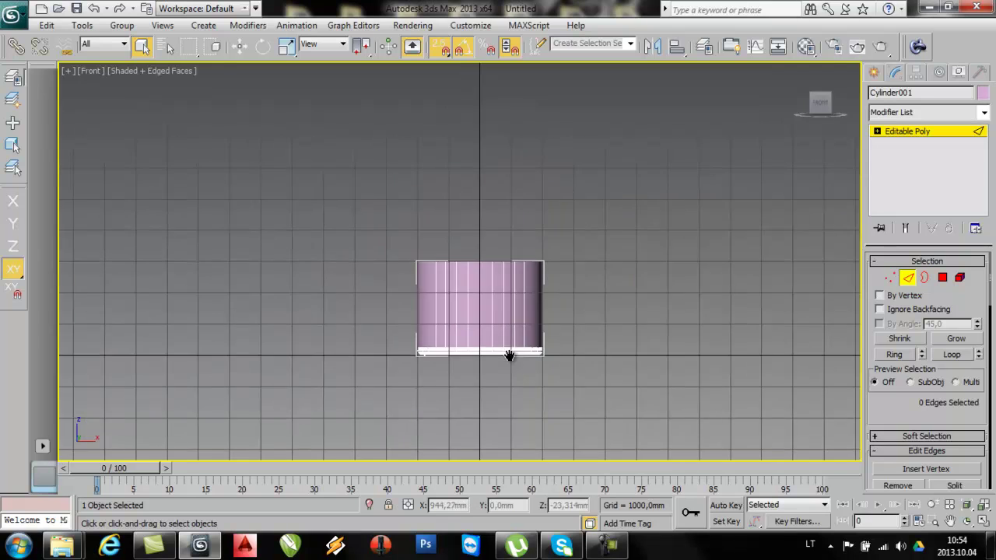
middle_click_drag(508, 380, 478, 362)
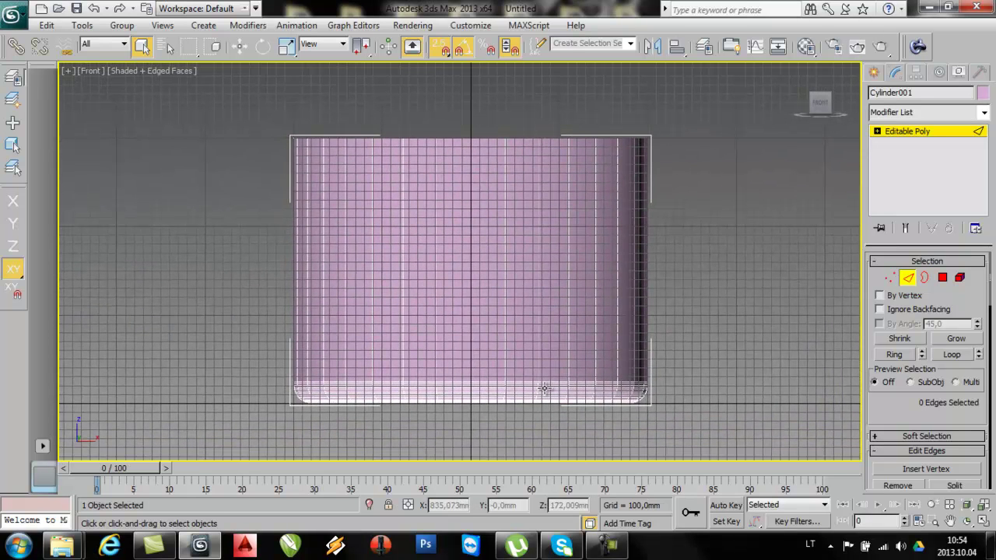
key("F3")
mouse_move(545, 388)
middle_mouse_down()
mouse_move(540, 374)
mouse_move(513, 370)
middle_mouse_up()
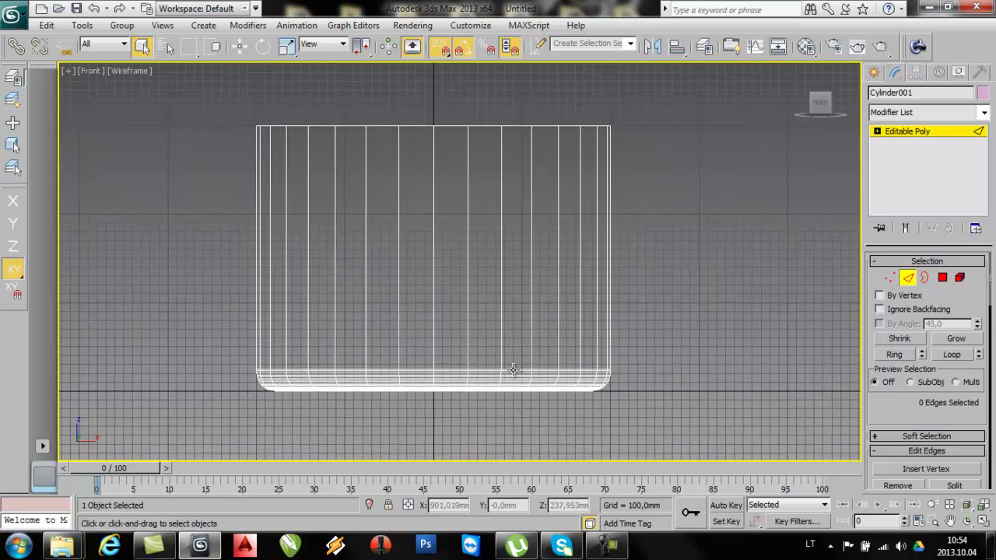
Step: Create a plane-type VRayLight over the half cylinder's left half in the Front view, half-length 1000 mm and half-width 1650 mm
left_click(876, 68)
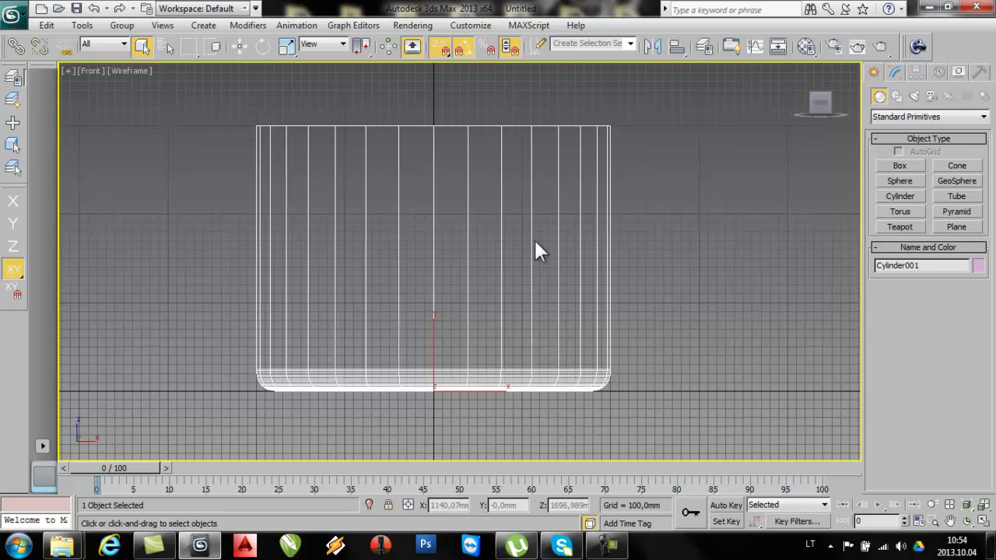
middle_click_drag(534, 240, 517, 237)
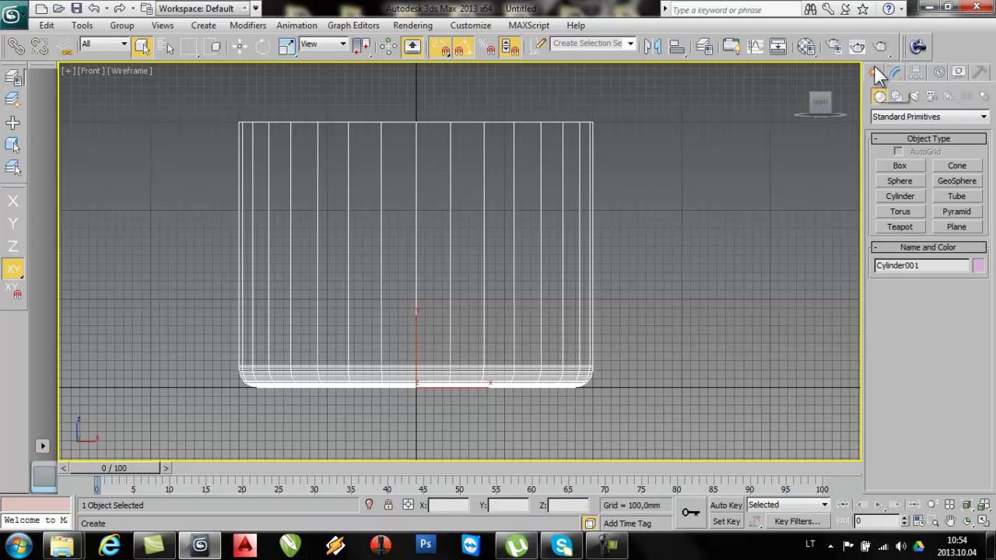
left_click(914, 96)
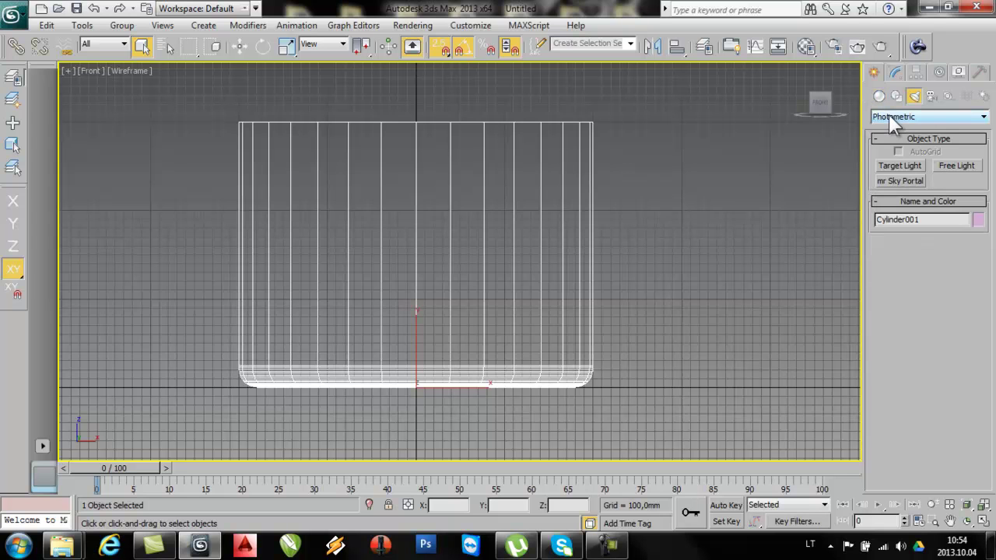
left_click(891, 117)
left_click(877, 148)
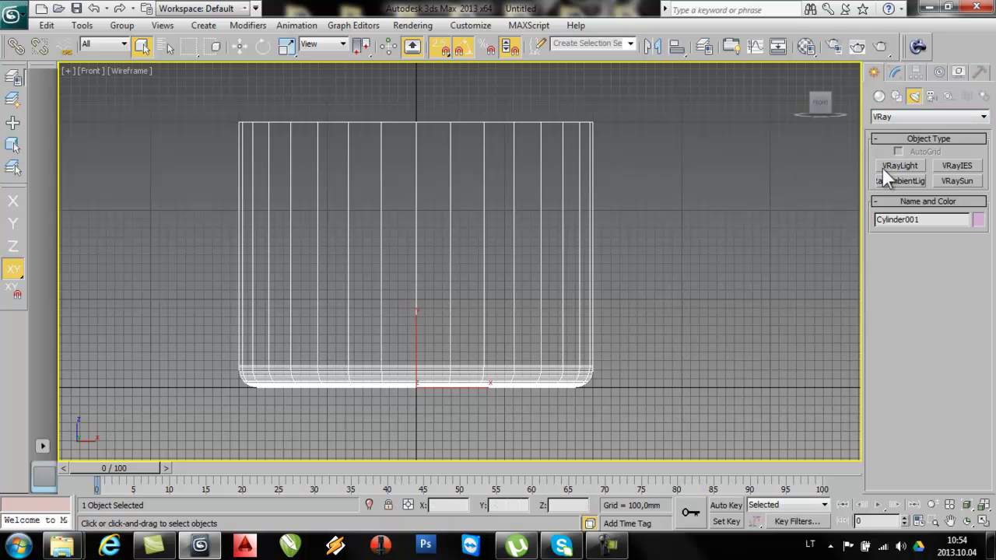
left_click(902, 165)
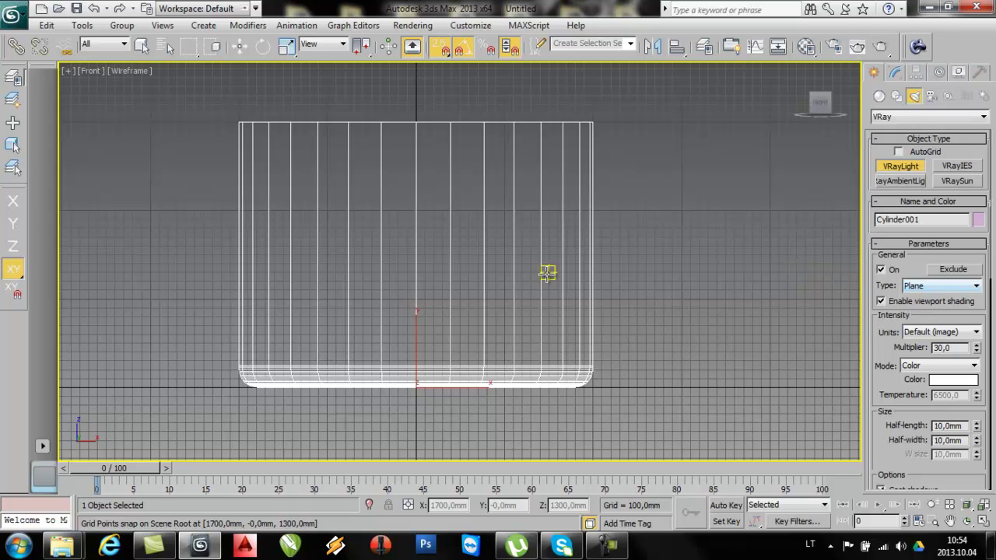
left_click_drag(240, 112, 414, 403)
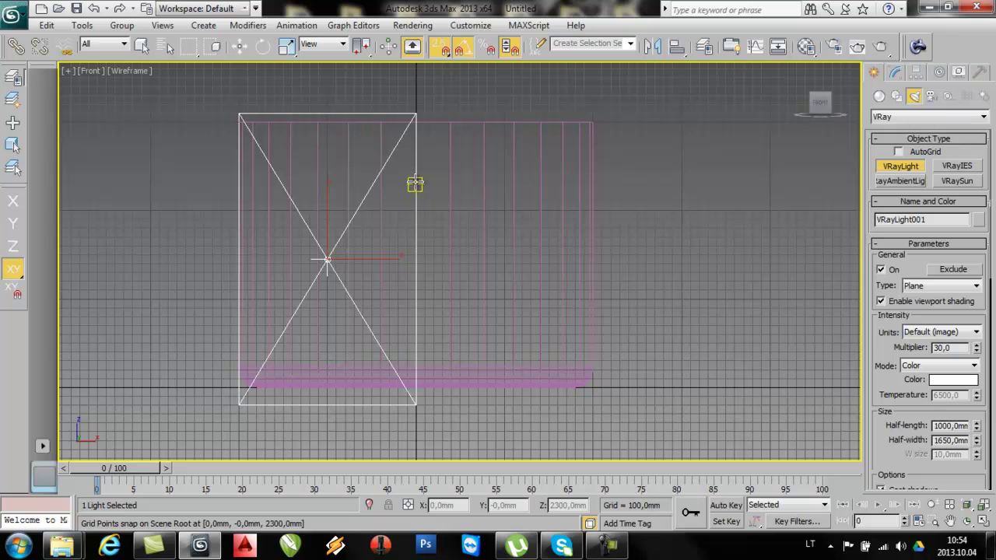
Step: In the Top view, turn off position snapping and move the light about 506 mm out in front of the half cylinder's open side
key("t")
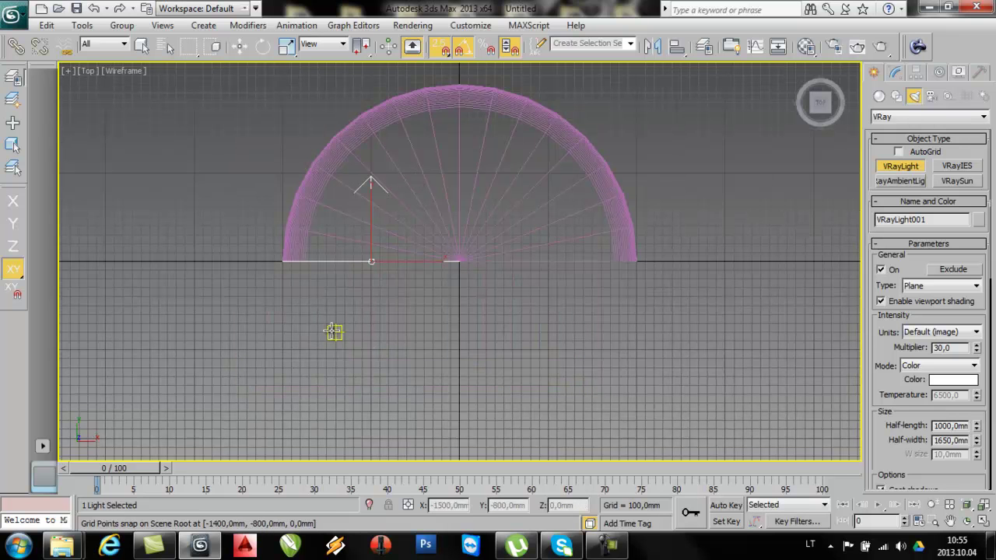
left_click(440, 47)
middle_click_drag(328, 248, 310, 270)
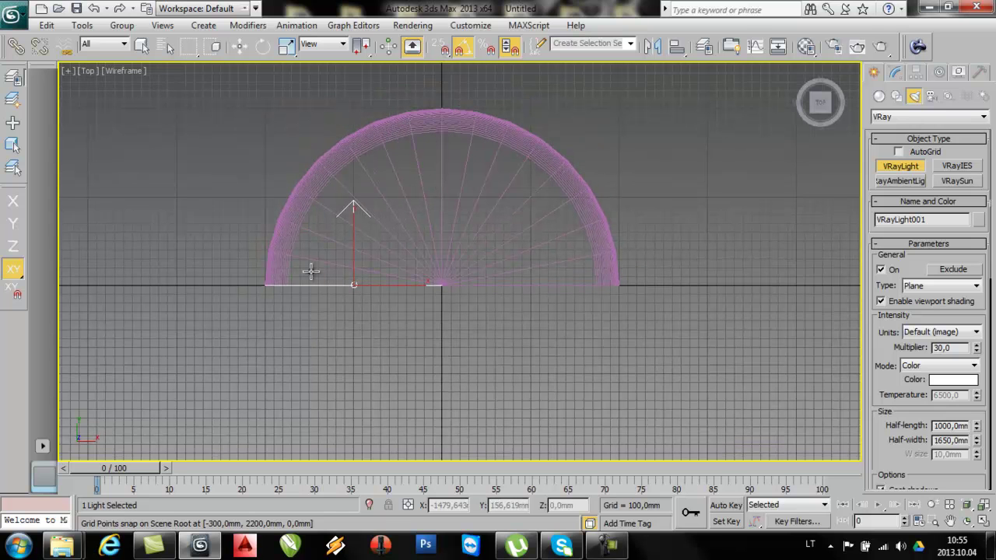
right_click(310, 270)
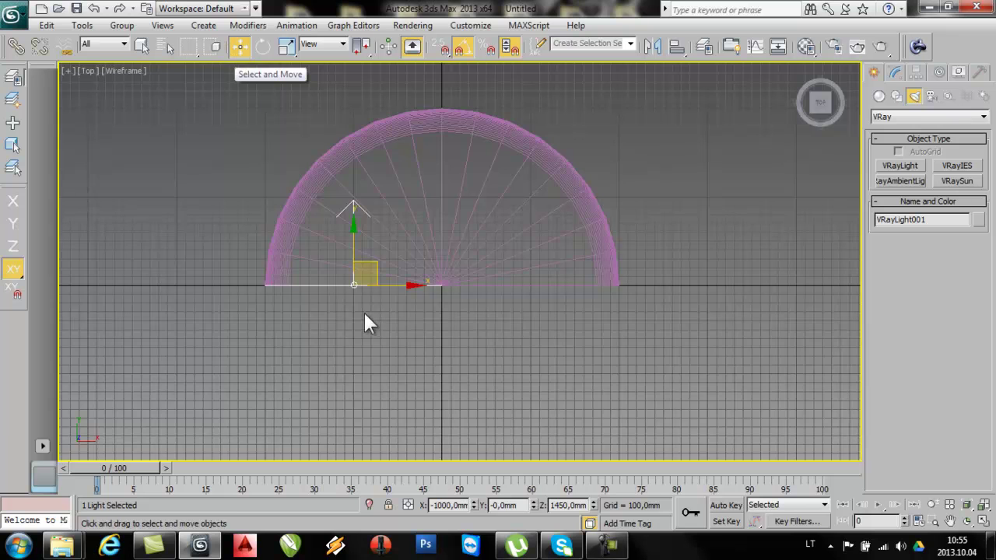
scroll(367, 285, "up", 2)
left_click_drag(331, 277, 331, 338)
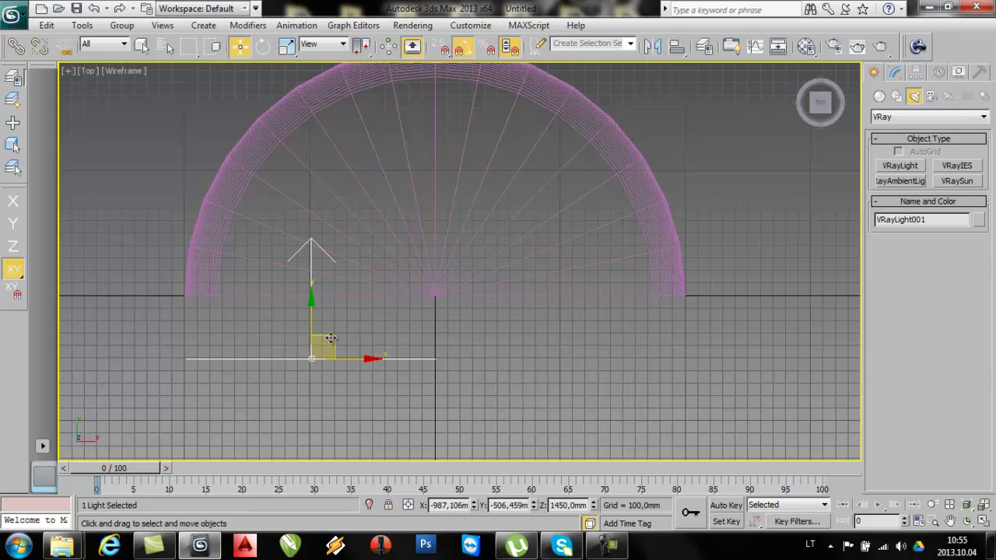
Step: Rotate the light to -45 degrees about the Z axis so it aims diagonally into the half cylinder
key("e")
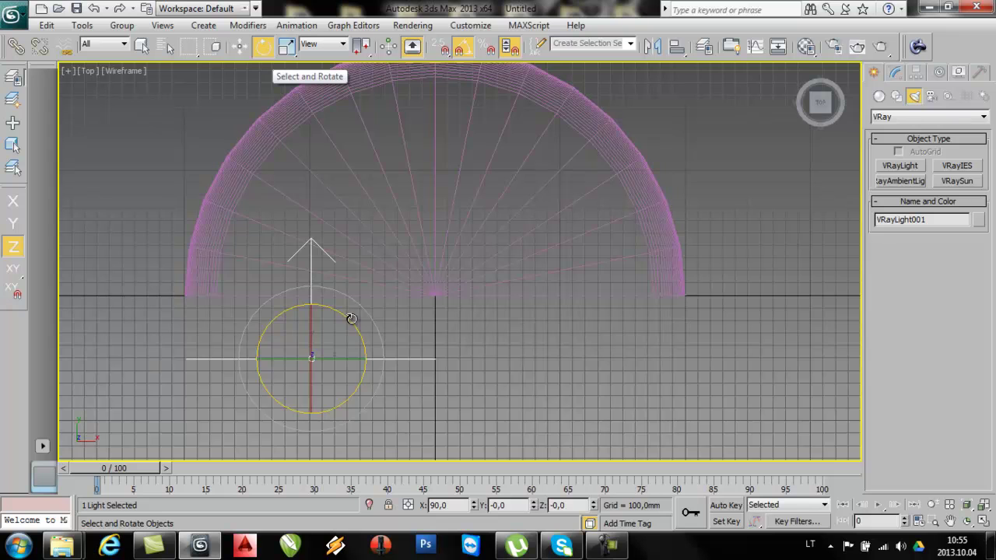
left_click_drag(370, 316, 383, 348)
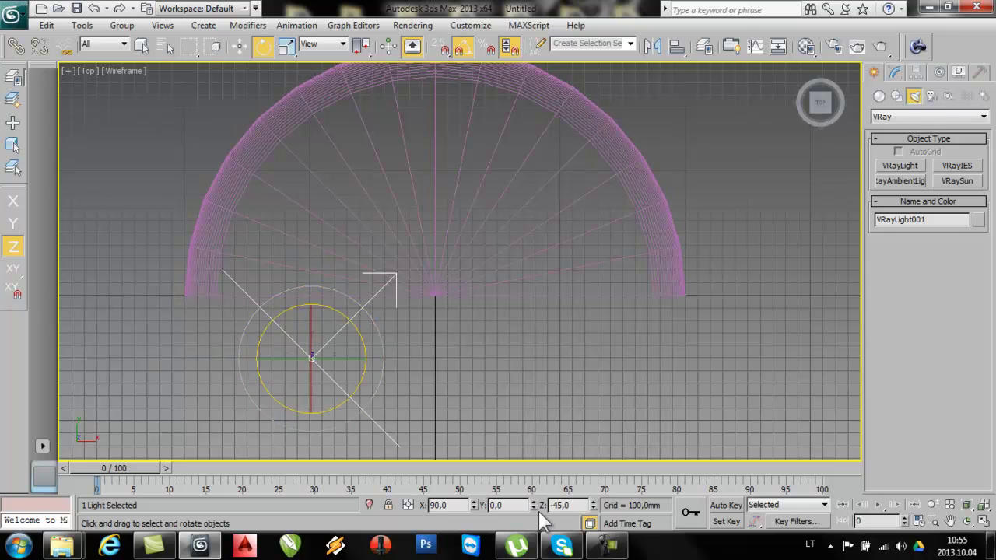
middle_click_drag(476, 354, 420, 327)
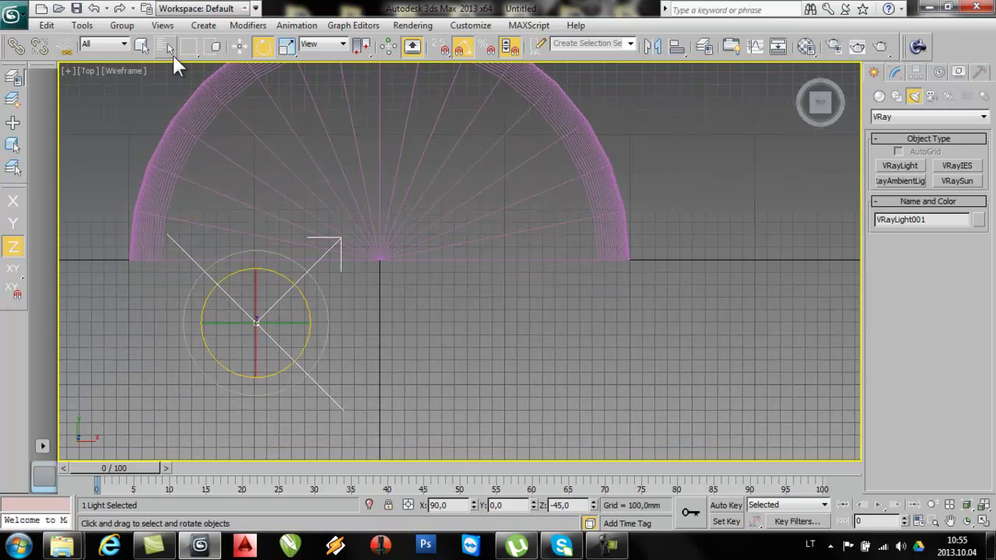
Step: Clone the light as a single copy along the X axis to the other side, at about X 827 mm
left_click(234, 51)
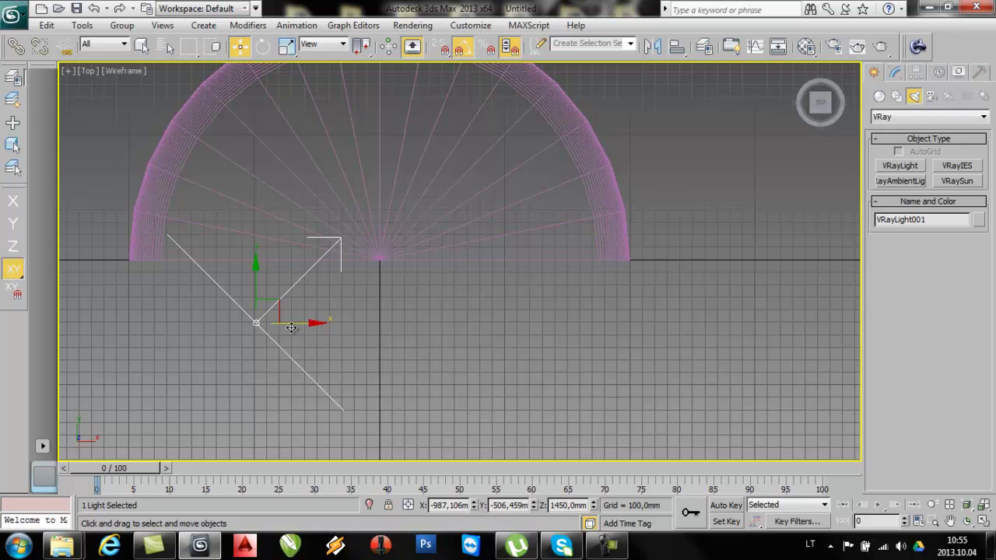
left_click_drag(302, 326, 526, 342, "shift")
left_click_drag(518, 343, 529, 347)
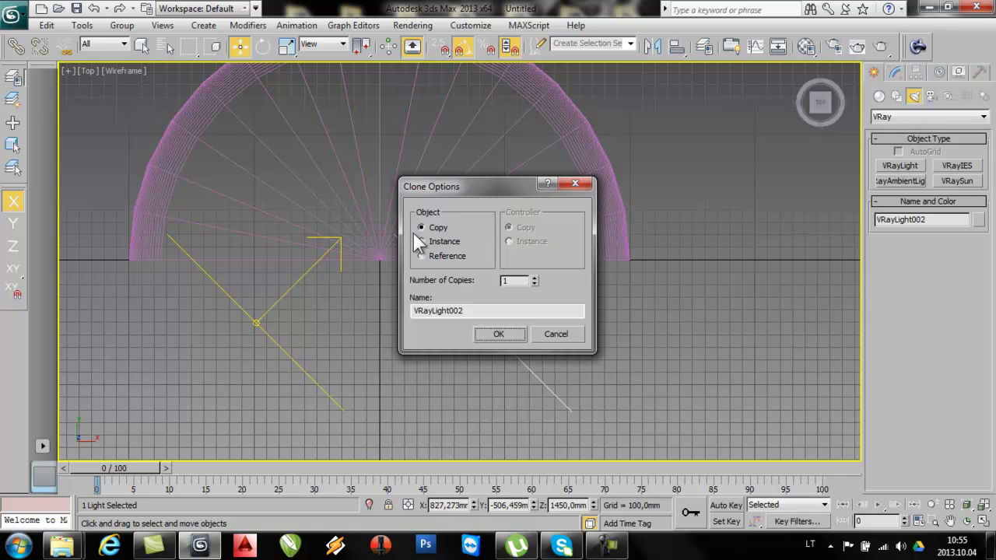
left_click(498, 333)
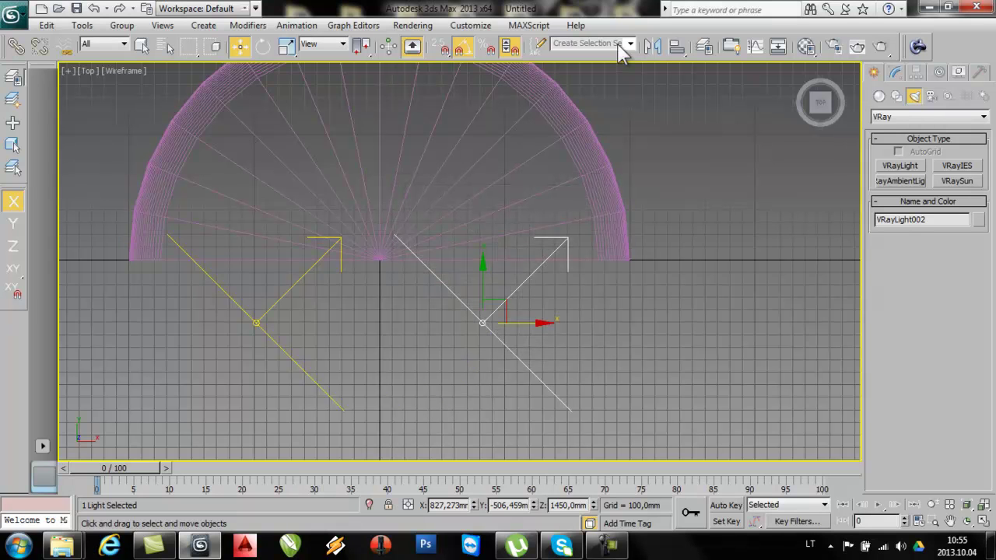
Step: Mirror the copied light about the X axis with No Clone so it faces inward
left_click(652, 48)
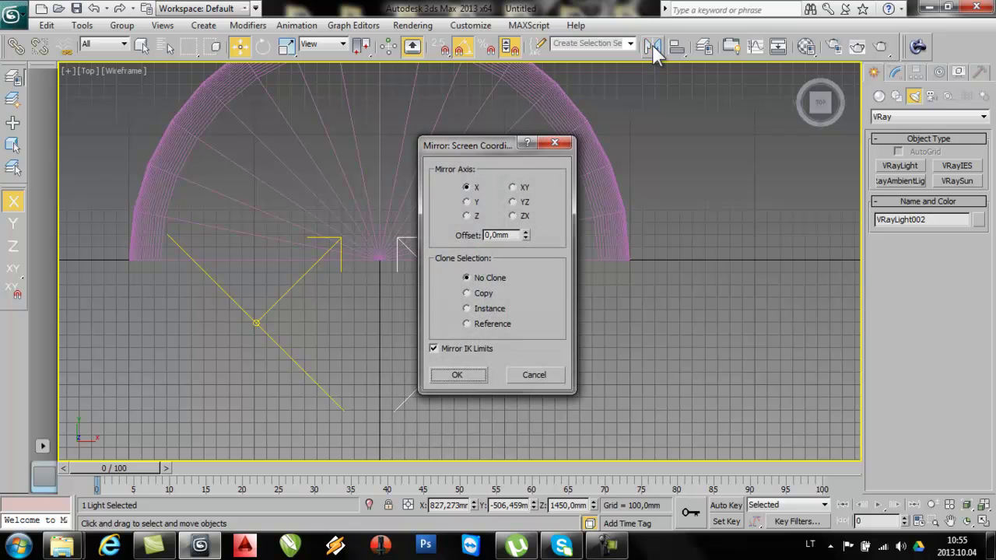
left_click(457, 375)
middle_click_drag(516, 355, 509, 346)
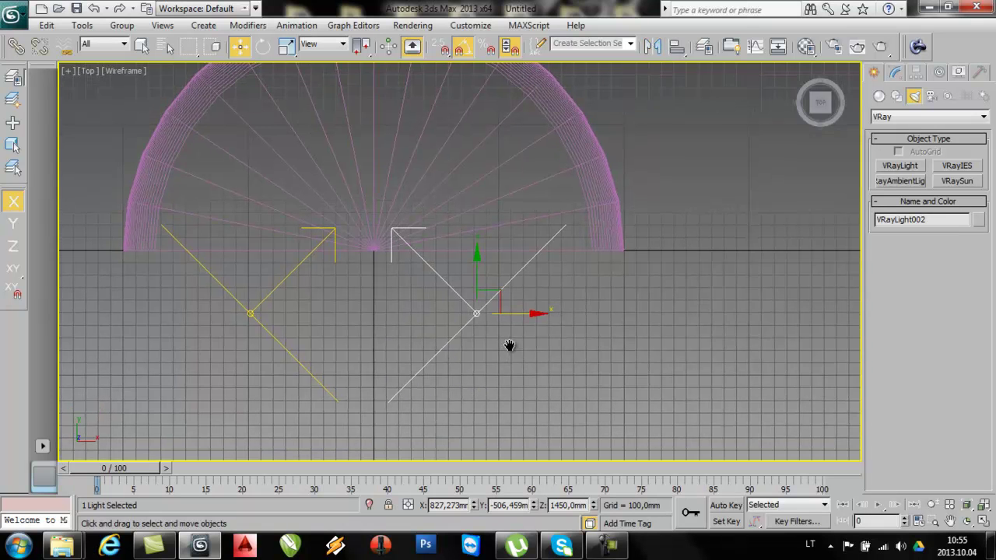
Step: Select the original V-Ray light and rename it "sviesa 1"
left_click(282, 319)
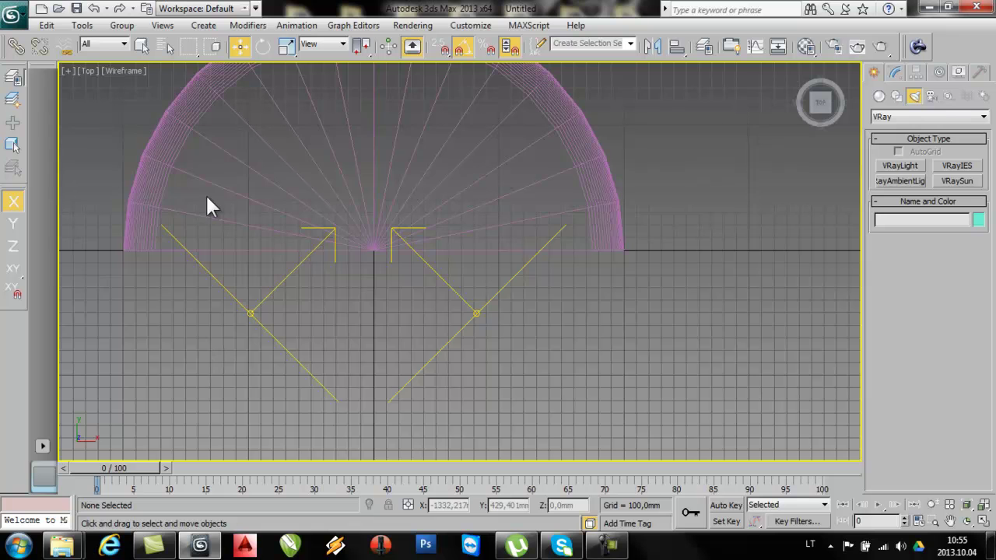
middle_click_drag(306, 296, 296, 320)
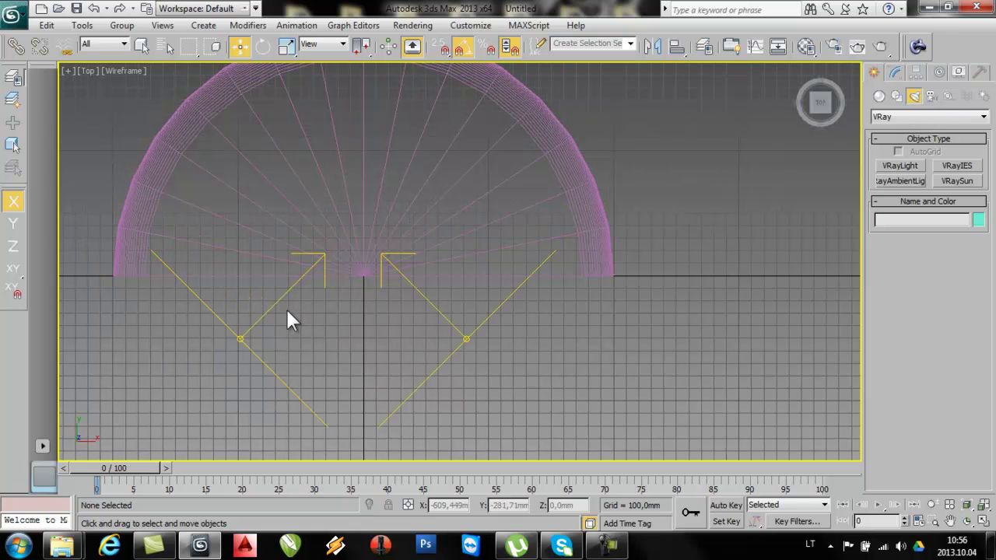
key("shift+z")
left_click_drag(302, 333, 198, 310)
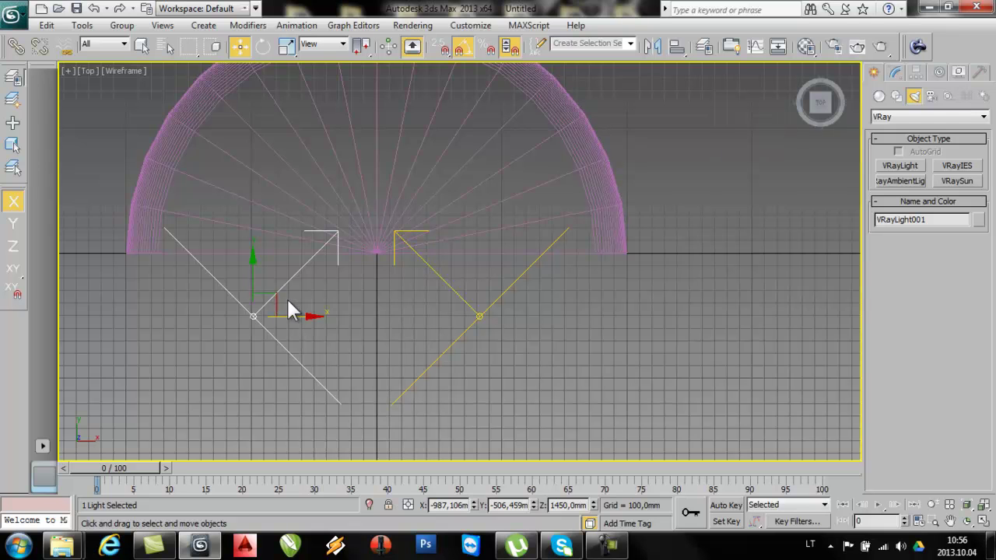
left_click(893, 71)
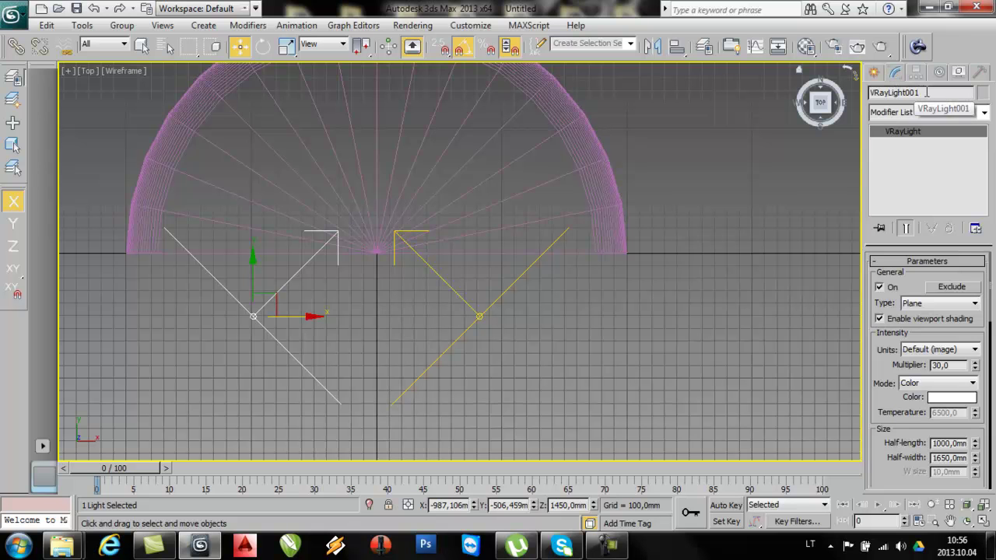
type("s")
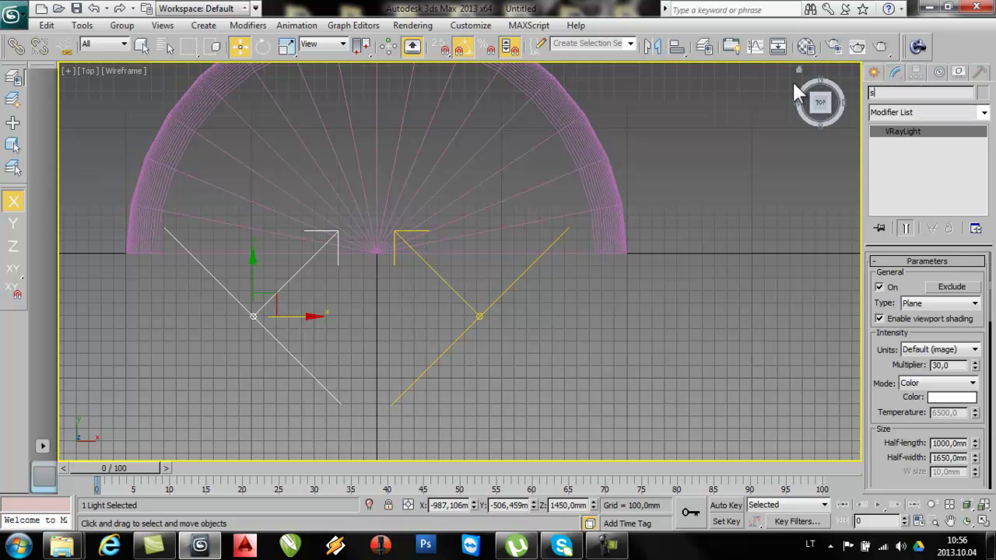
type("viesa 1")
left_click(563, 399)
Step: Select the mirrored copy of the light and rename it "sviesa 2"
left_click(478, 312)
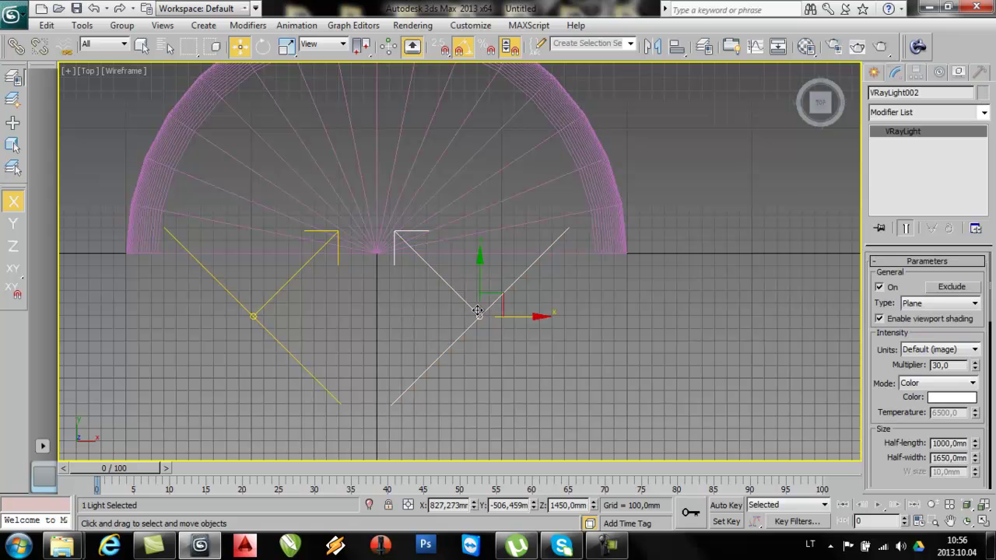
left_click(926, 92)
type("sviesa 1")
Step: Review the multiplier, Invisible and Affect reflections settings of the light sviesa 1
left_click(291, 282)
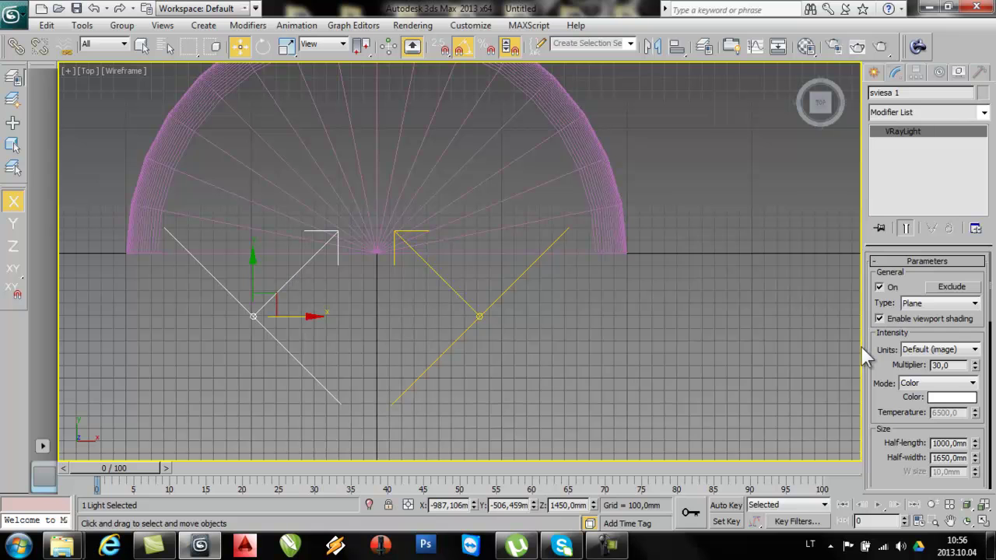
left_click(940, 365)
key("Tab")
scroll(886, 366, "down", 1)
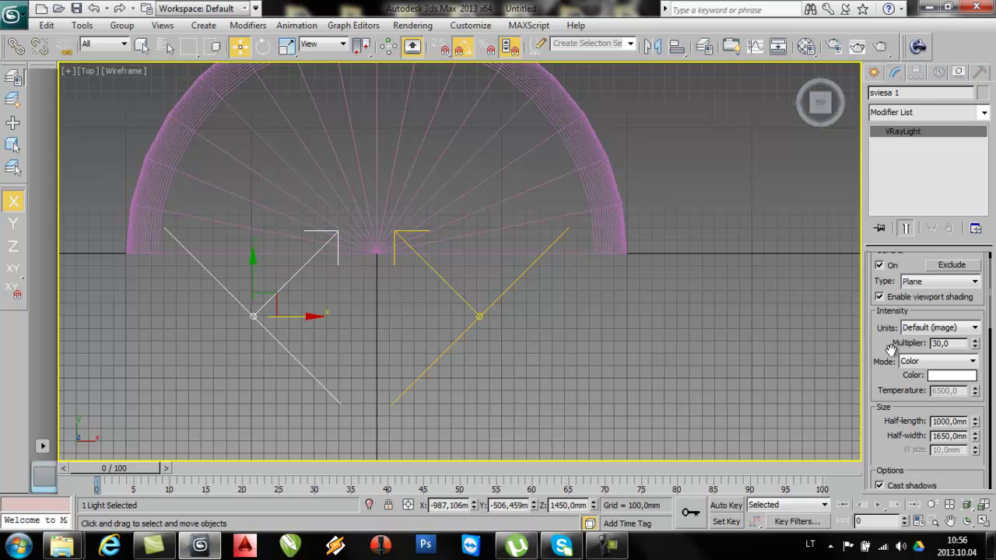
scroll(891, 350, "down", 2)
scroll(887, 351, "down", 3)
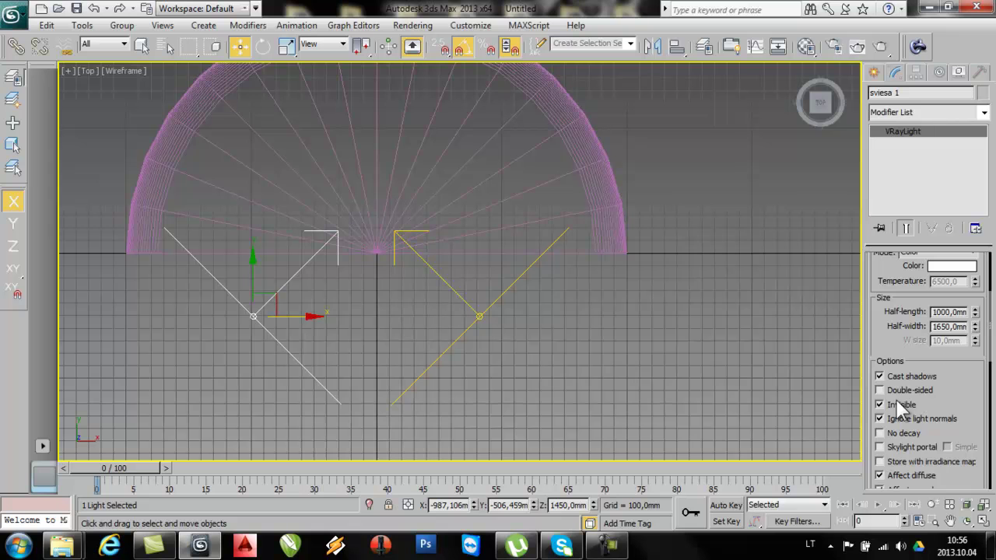
scroll(899, 409, "down", 4)
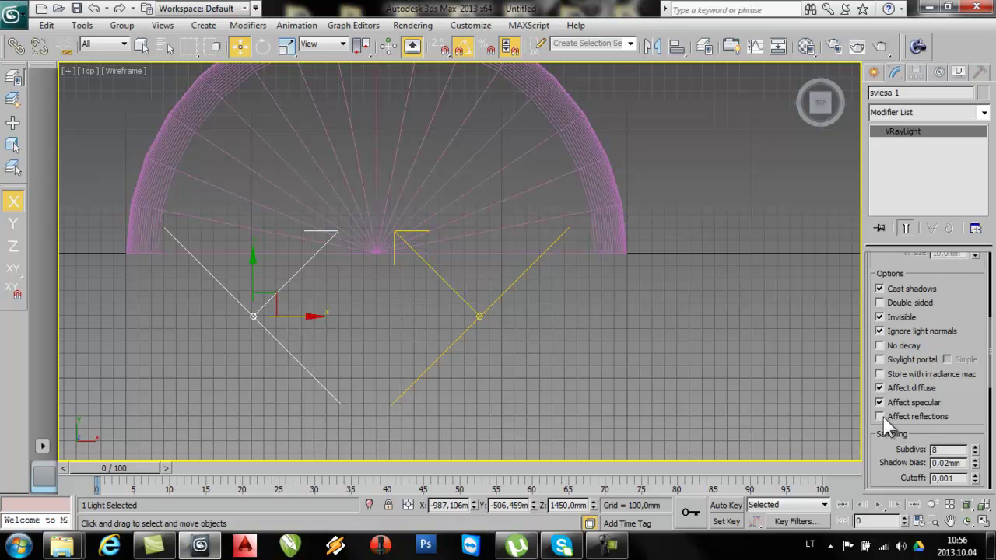
left_click(880, 417)
Step: Set the intensity multiplier of the light sviesa 2 to 5 and deselect it
left_click(474, 313)
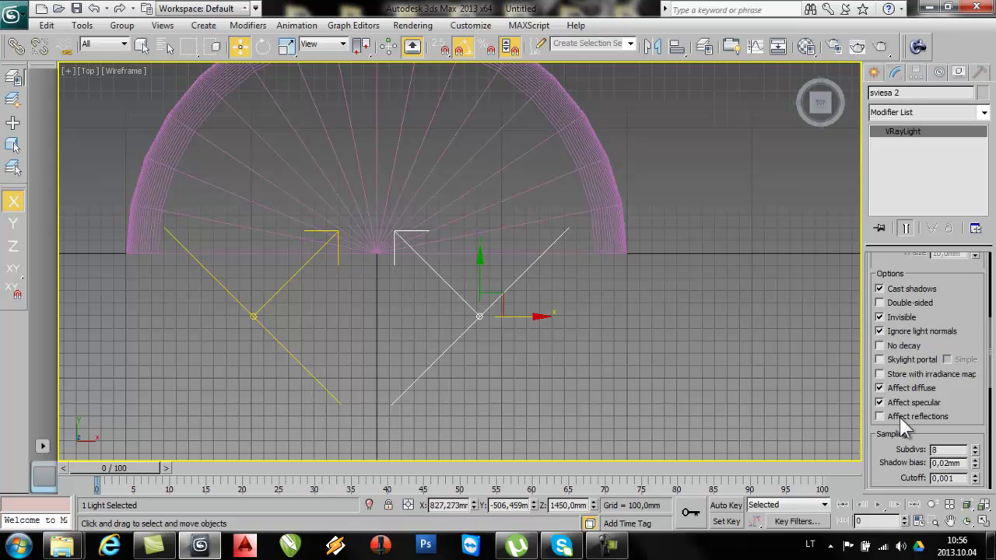
scroll(919, 382, "up", 3)
scroll(919, 382, "up", 2)
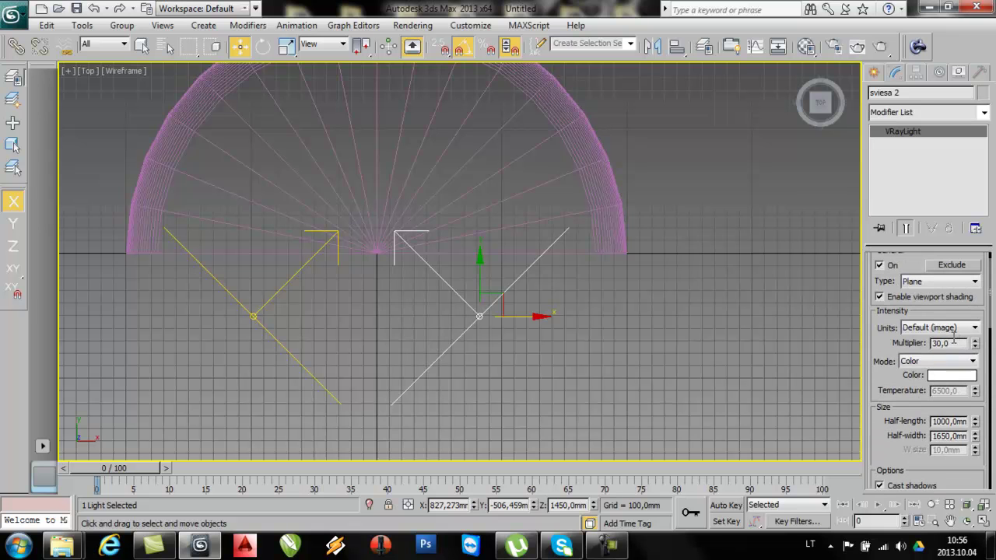
left_click_drag(957, 344, 903, 350)
type("5")
key("Return")
left_click(417, 342)
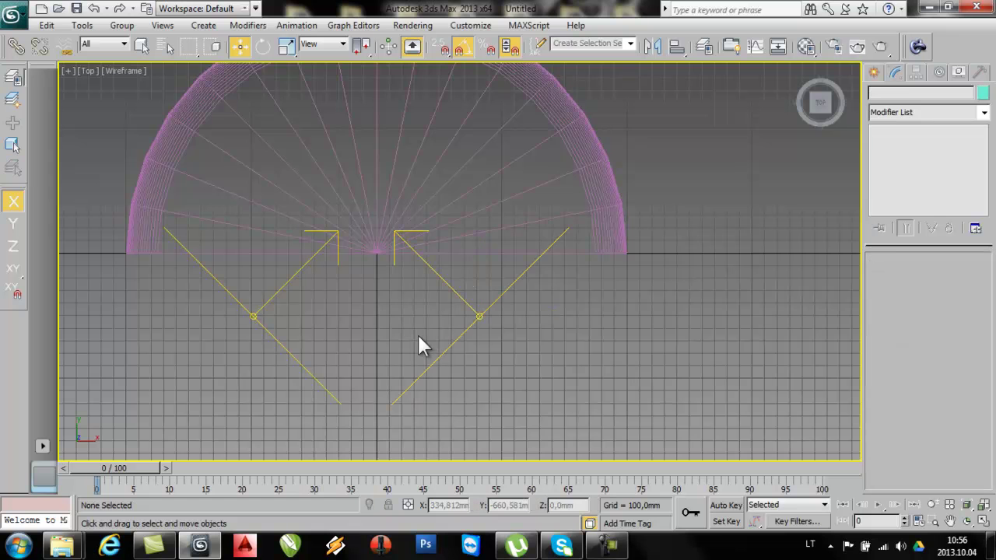
Step: With snapping on, place a VRayPhysicalCamera centred in front of the half cylinder, targeting inside it at a distance of about 2600 mm
middle_click_drag(556, 281, 551, 284)
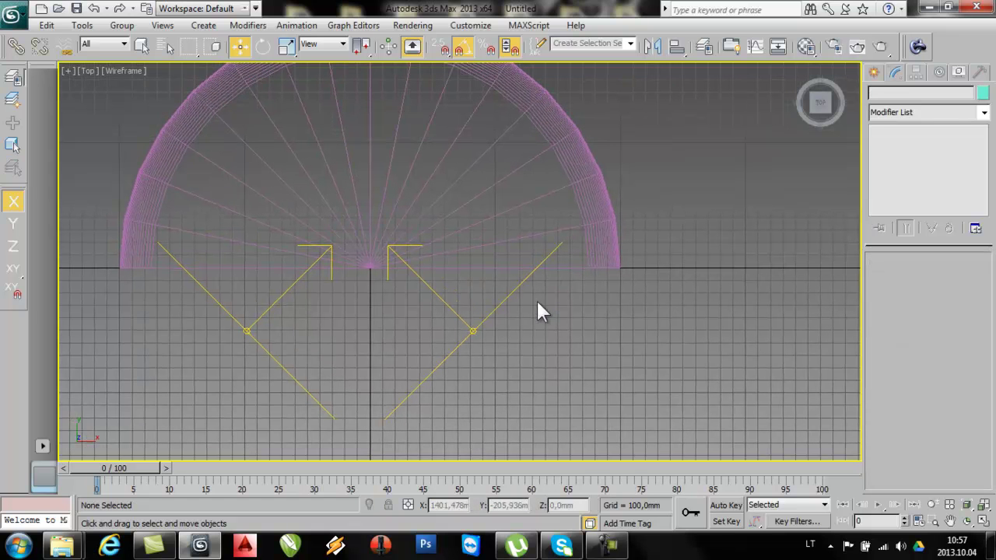
left_click(875, 73)
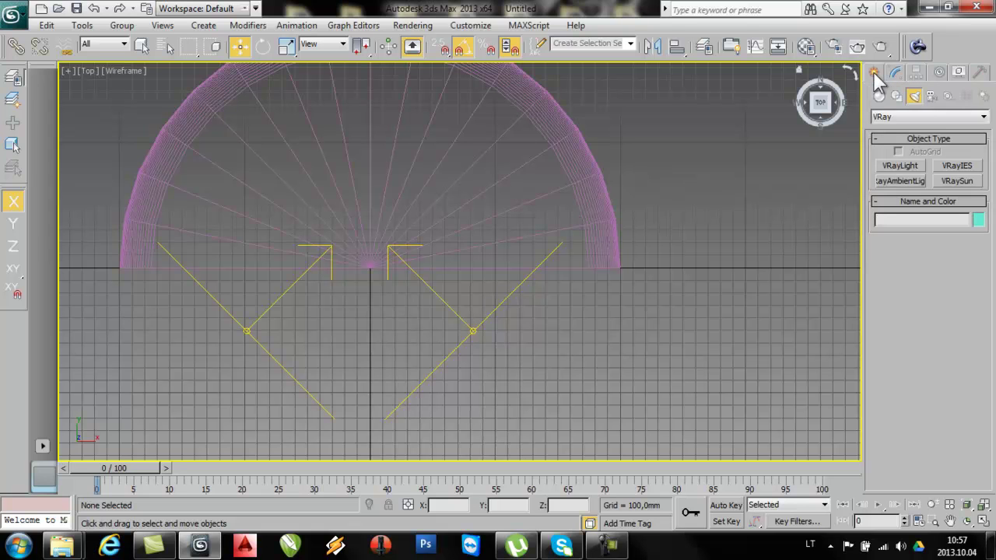
left_click(930, 96)
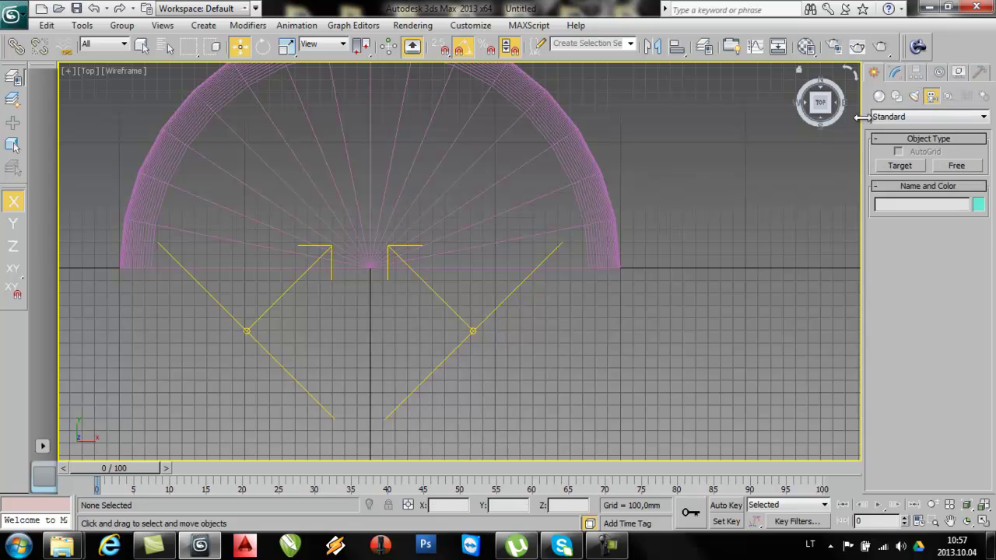
left_click(890, 118)
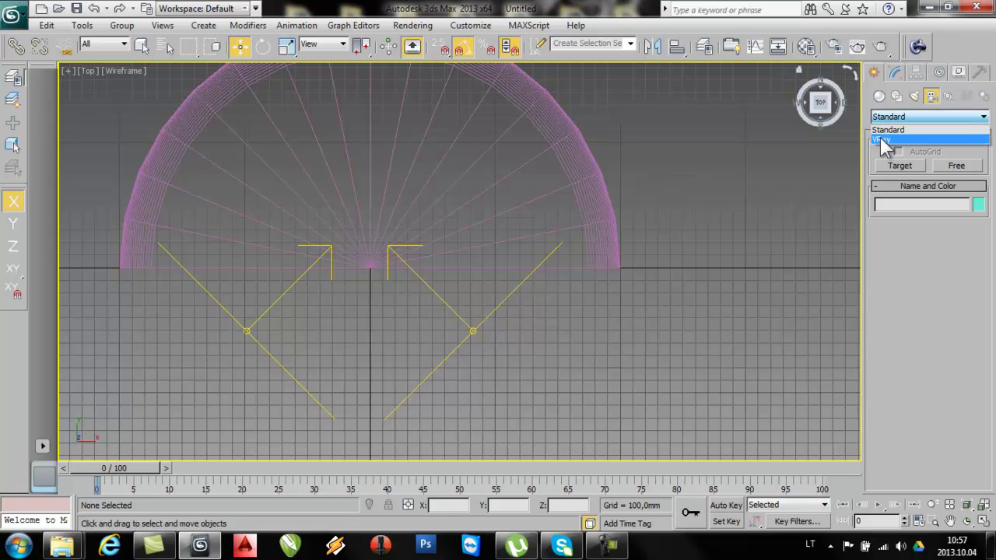
left_click(884, 140)
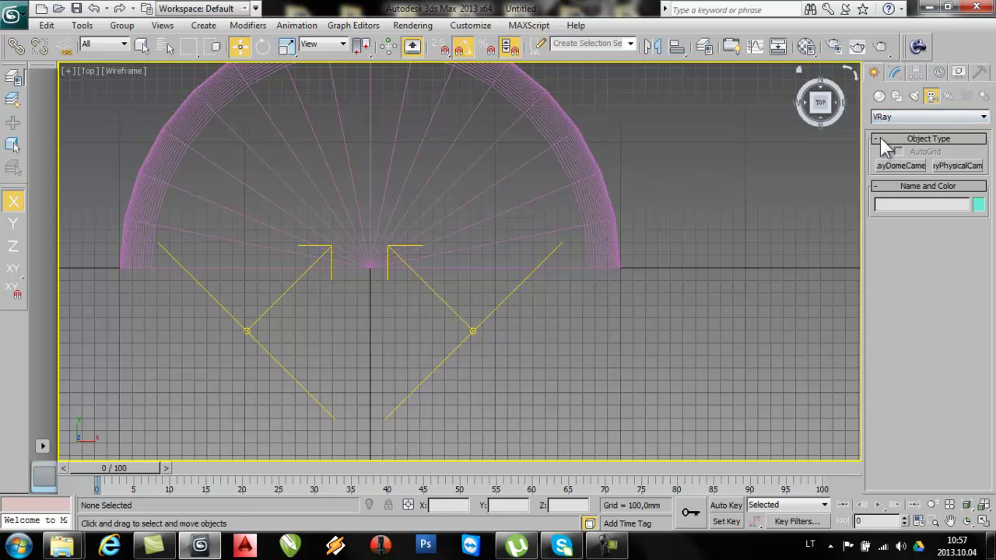
left_click(961, 167)
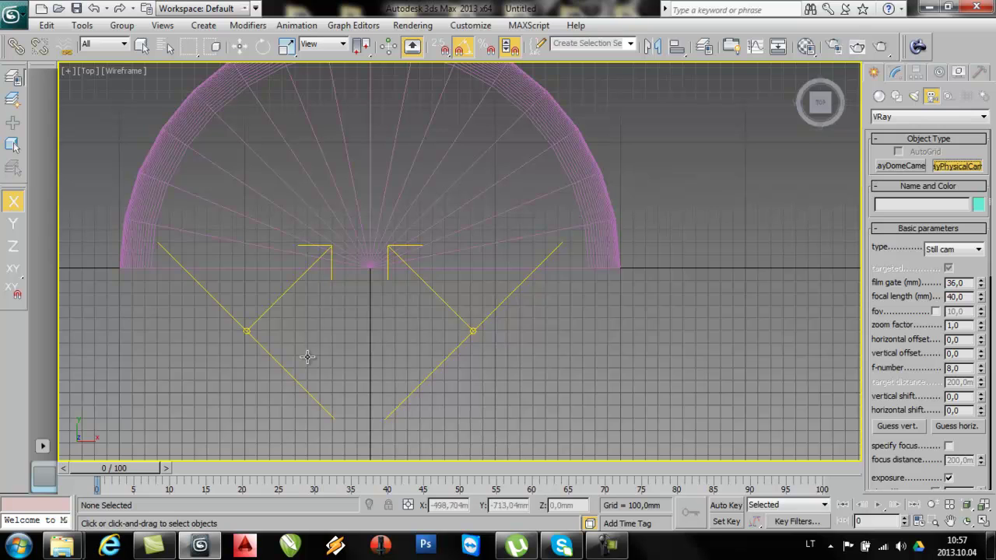
left_click(440, 53)
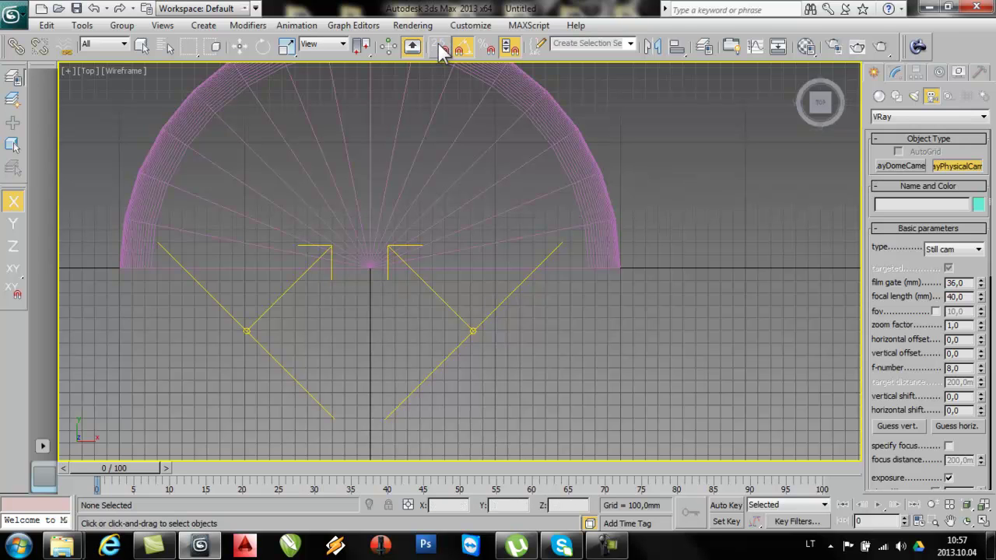
left_click_drag(369, 441, 369, 119)
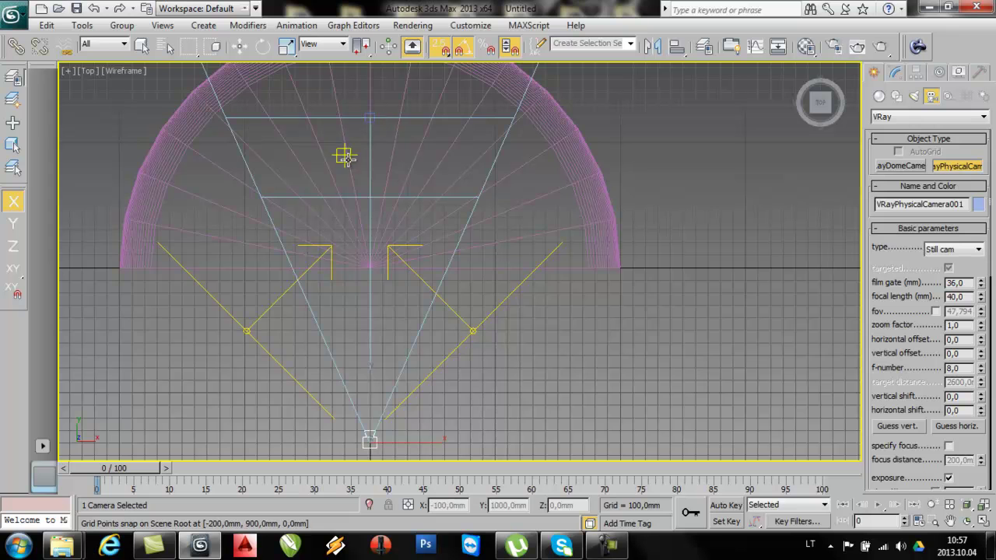
Step: Check the camera from the Left view and turn off position snapping
scroll(428, 319, "down", 5)
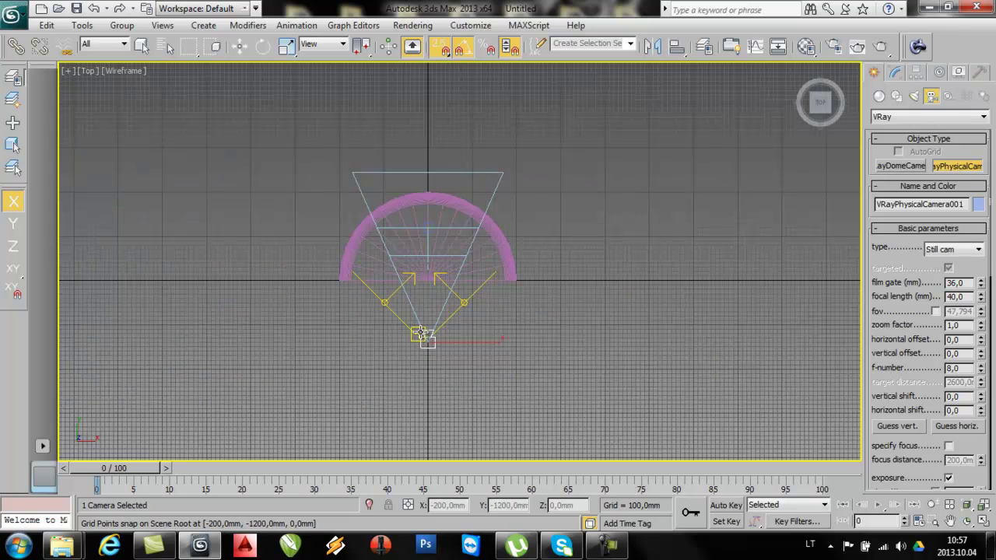
key("l")
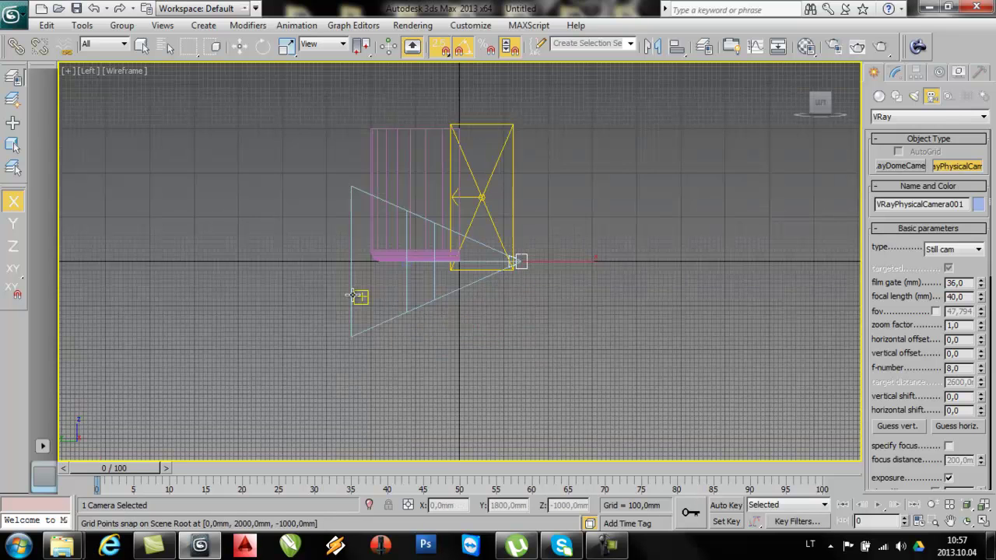
scroll(464, 262, "up", 5)
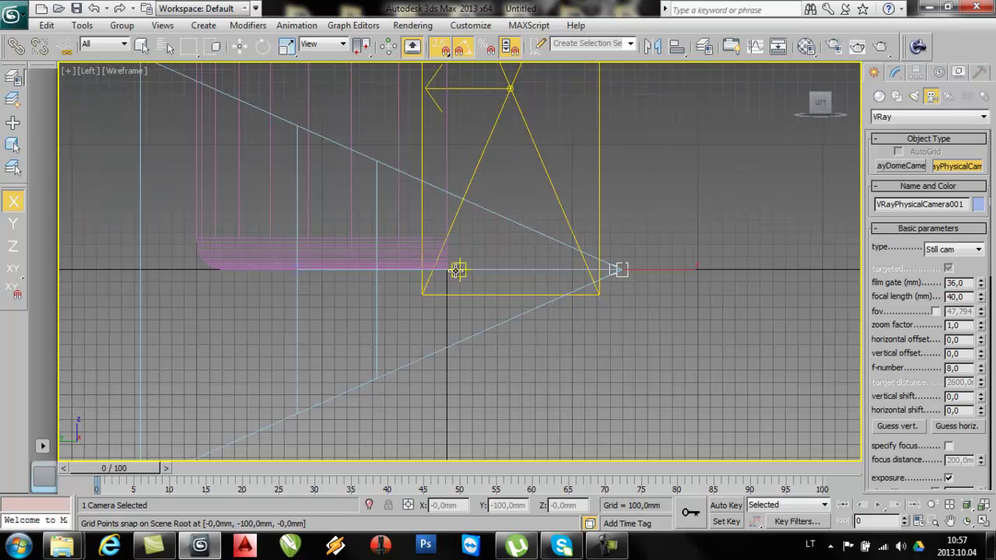
scroll(629, 340, "down", 1)
scroll(567, 333, "down", 1)
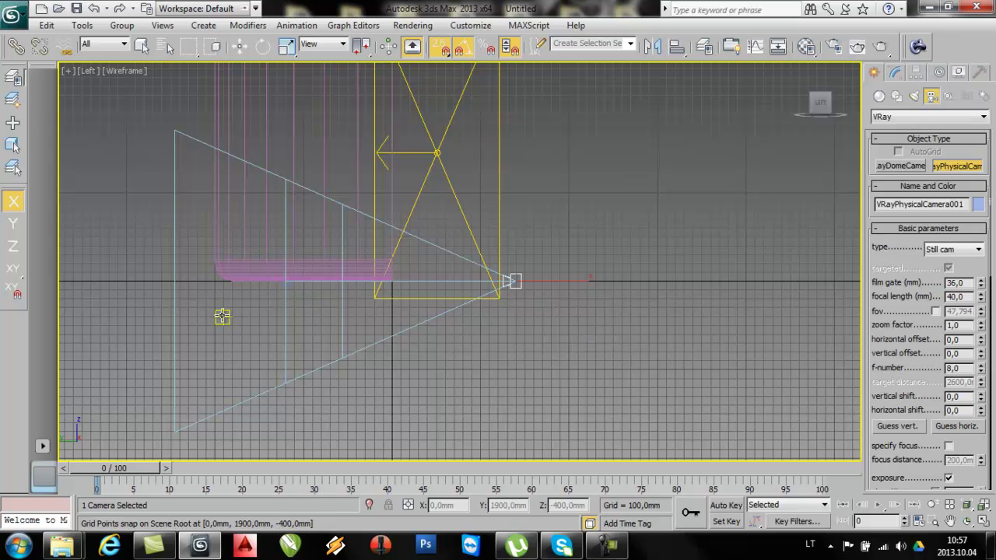
middle_click_drag(223, 316, 252, 351)
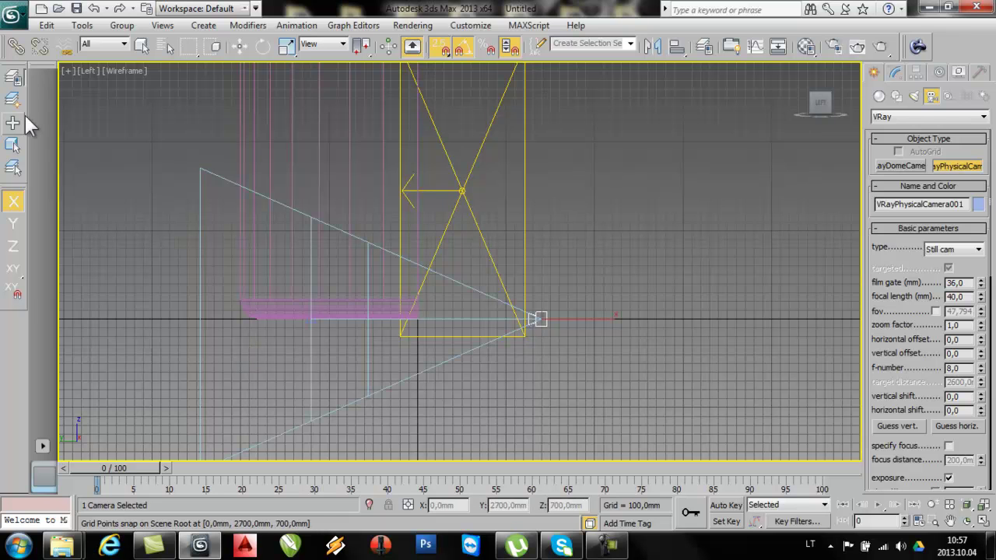
left_click_drag(440, 48, 440, 66)
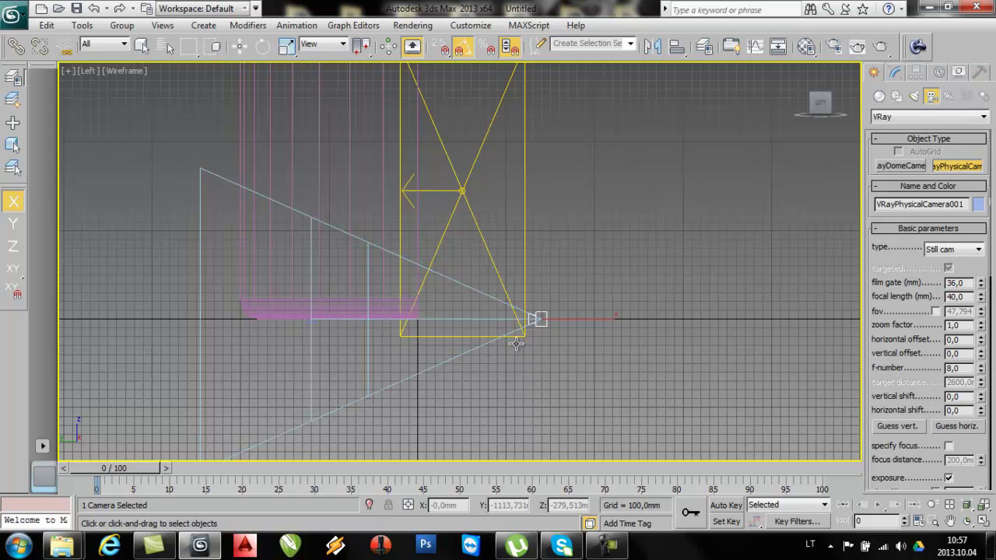
Step: Look through the V-Ray physical camera and switch its viewport display to Shaded
key("c")
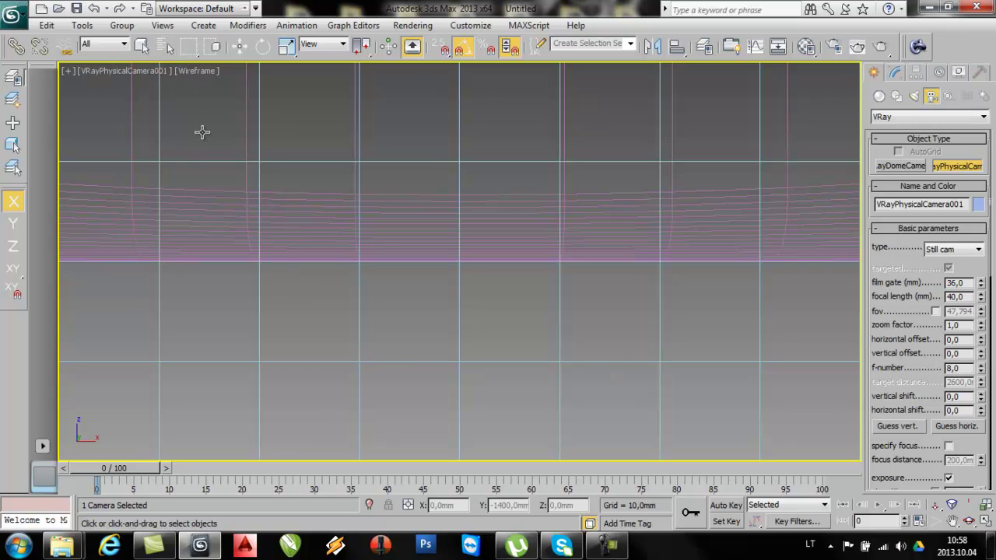
left_click(200, 70)
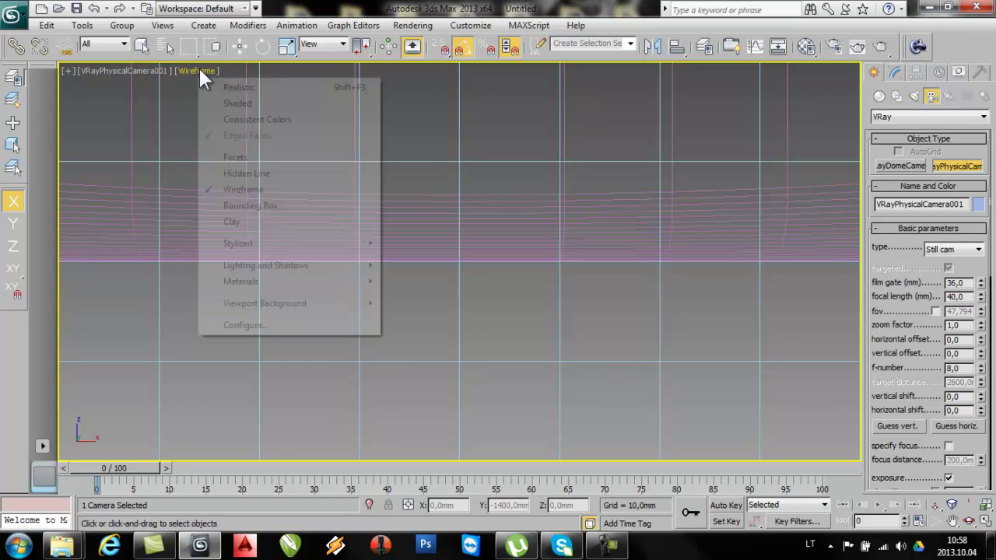
left_click(241, 105)
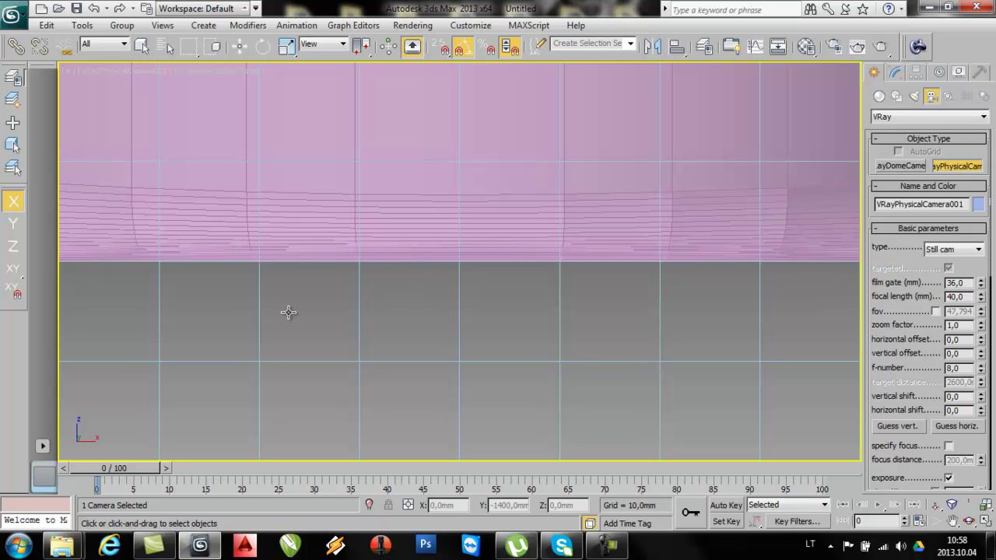
Step: In the Left view, raise the camera to about Z 1633 mm and Y -1528 mm, and look through it again
key("l")
middle_click_drag(304, 329, 363, 371)
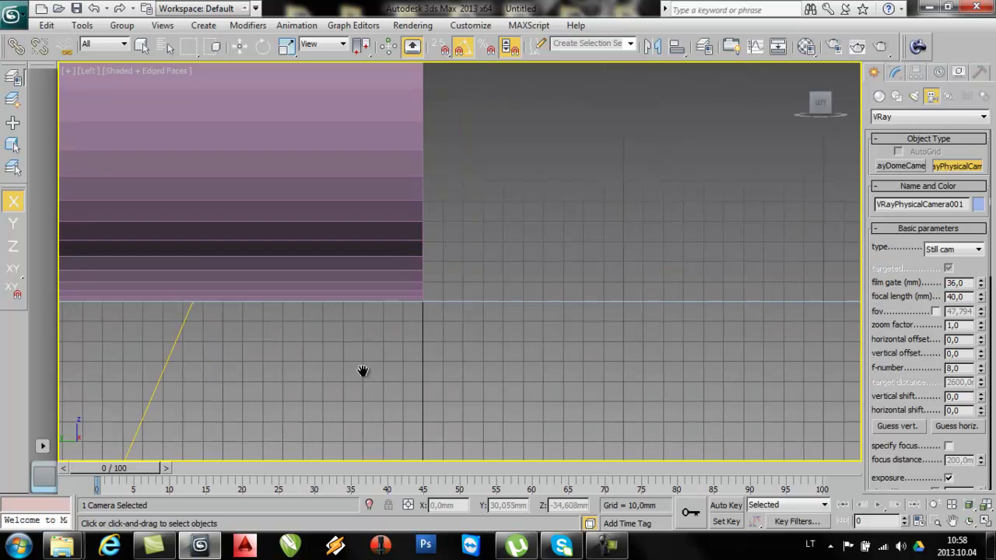
scroll(363, 371, "down", 4)
scroll(407, 338, "down", 3)
left_click(522, 327)
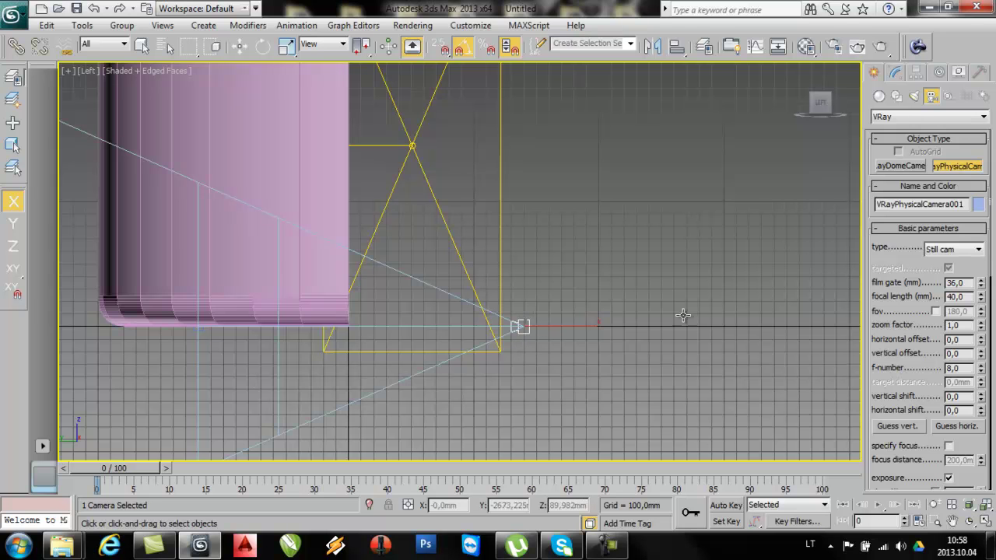
left_click(241, 46)
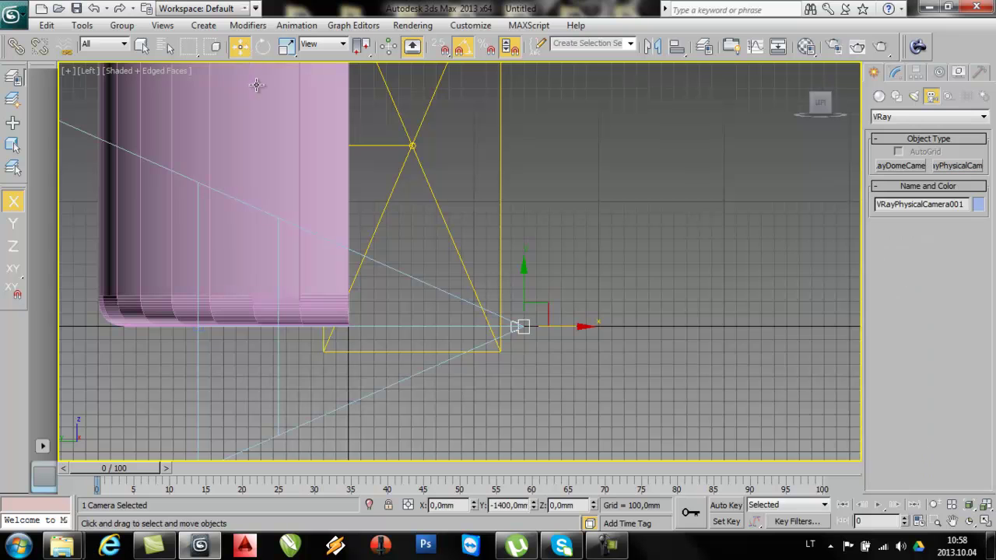
left_click_drag(543, 301, 559, 98)
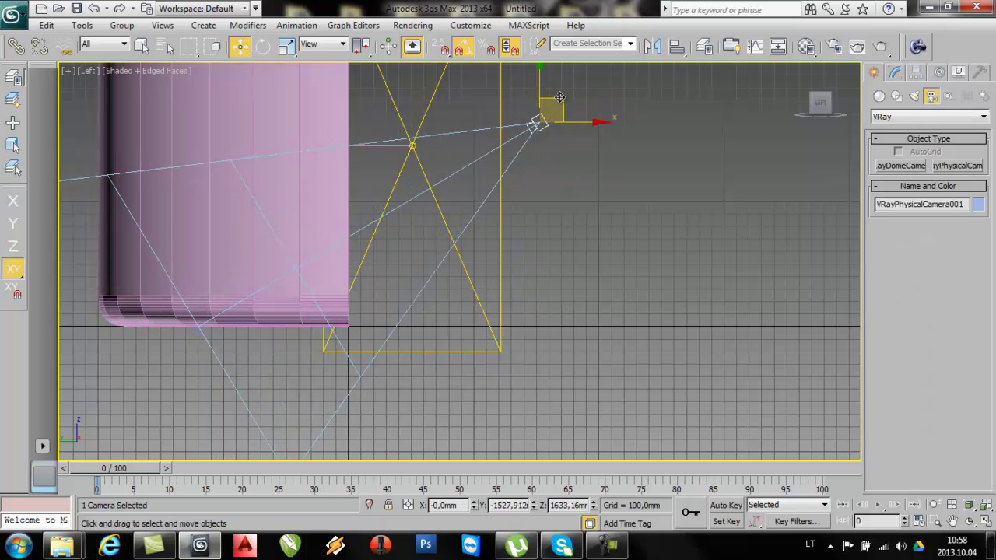
key("c")
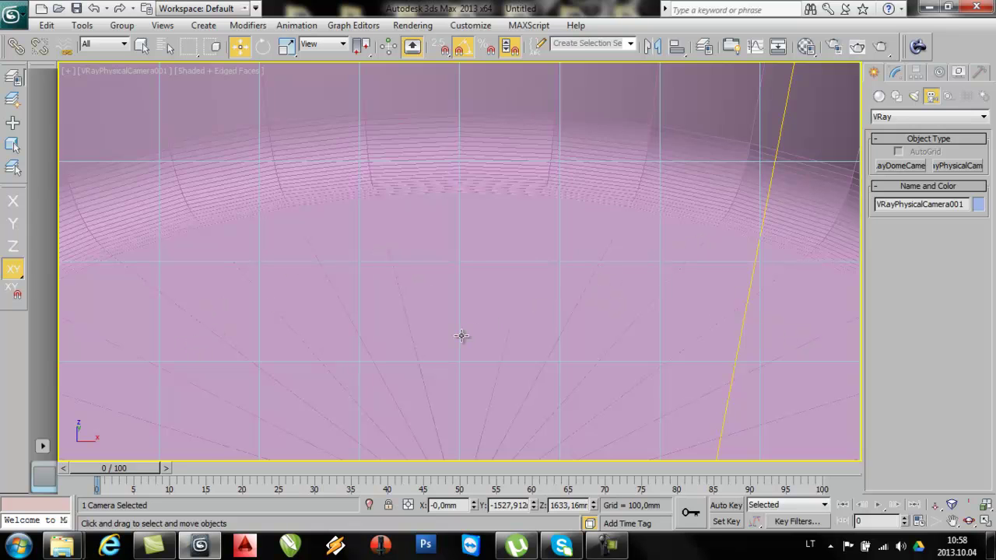
Step: Start merging a file into the scene and browse to the AUTOCAD failai folder on the Work (D:) drive
left_click(396, 320)
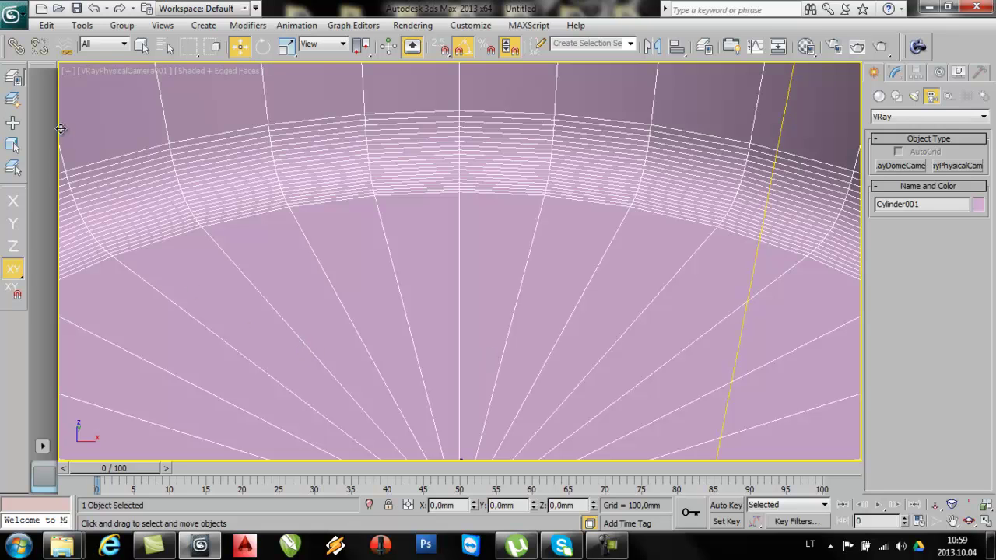
left_click(10, 18)
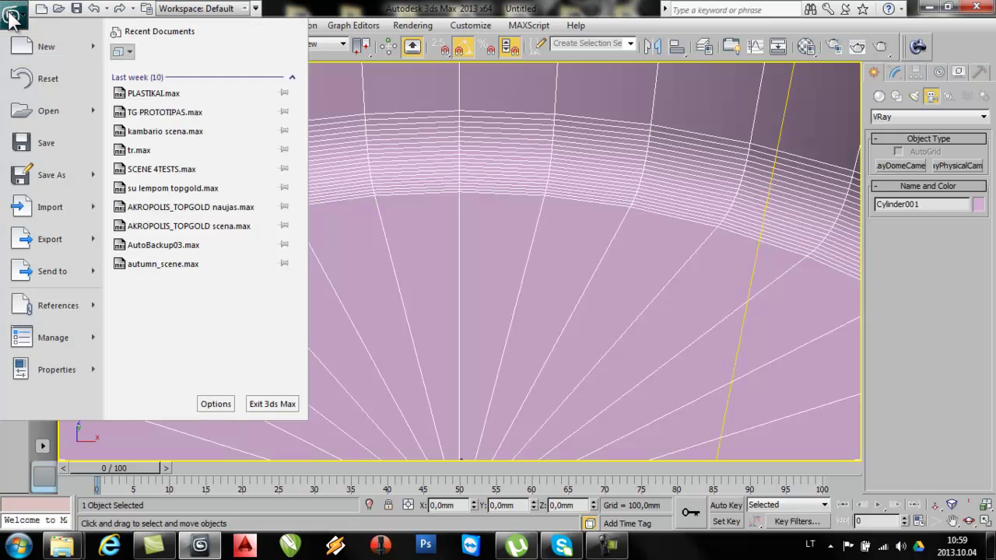
mouse_move(7, 240)
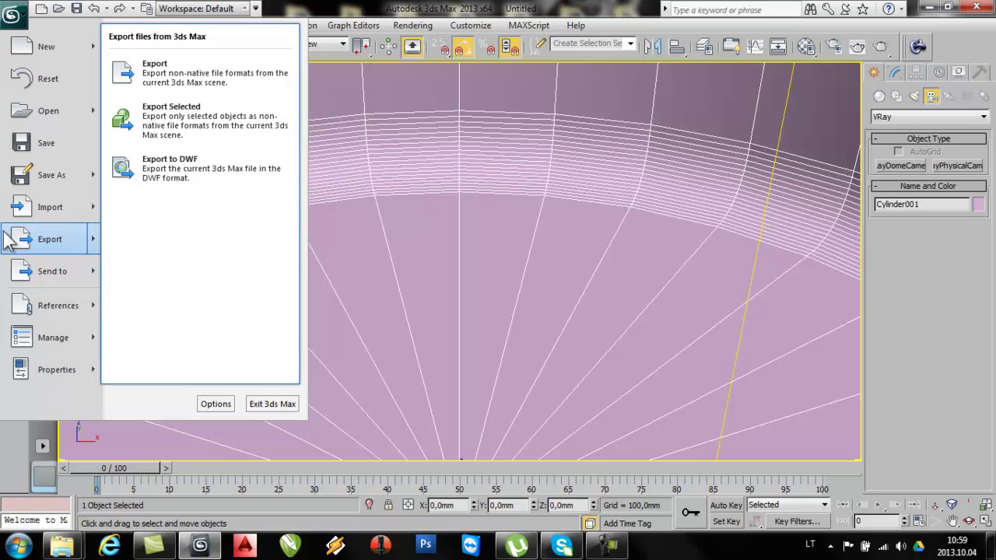
mouse_move(33, 208)
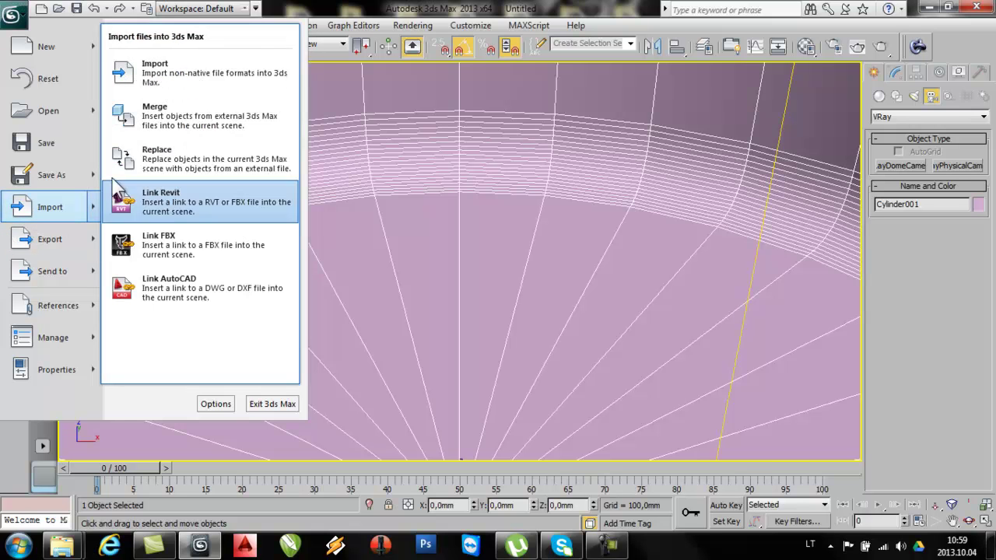
left_click(196, 124)
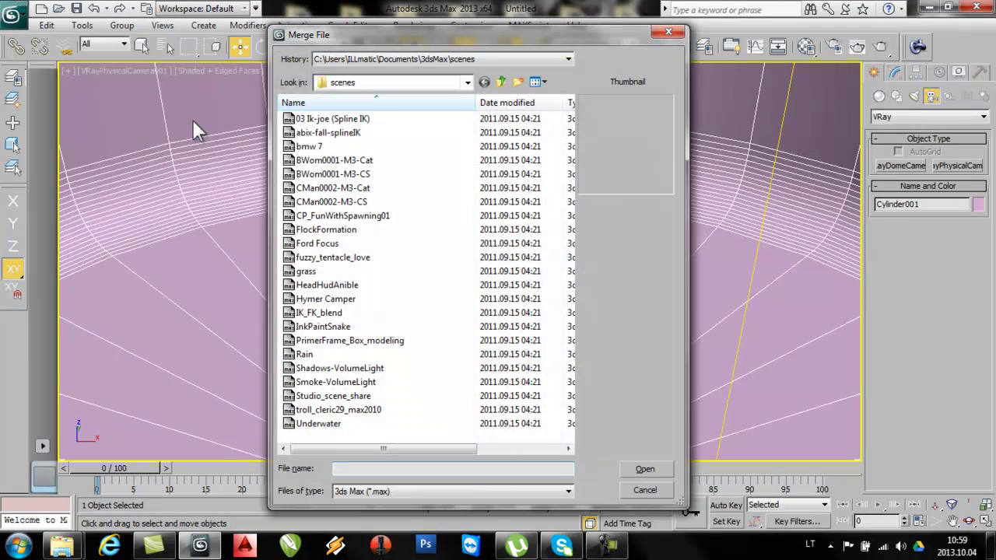
left_click(371, 82)
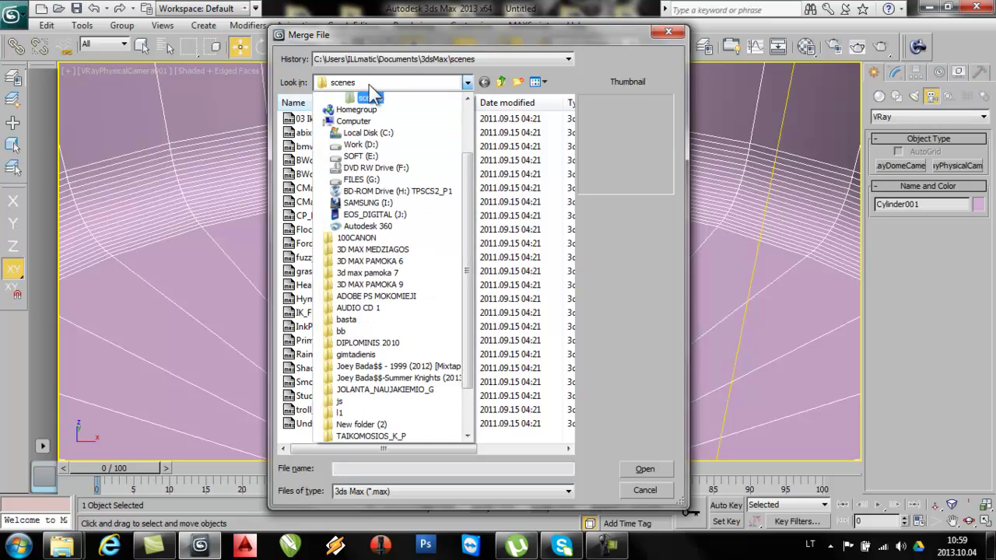
left_click(361, 144)
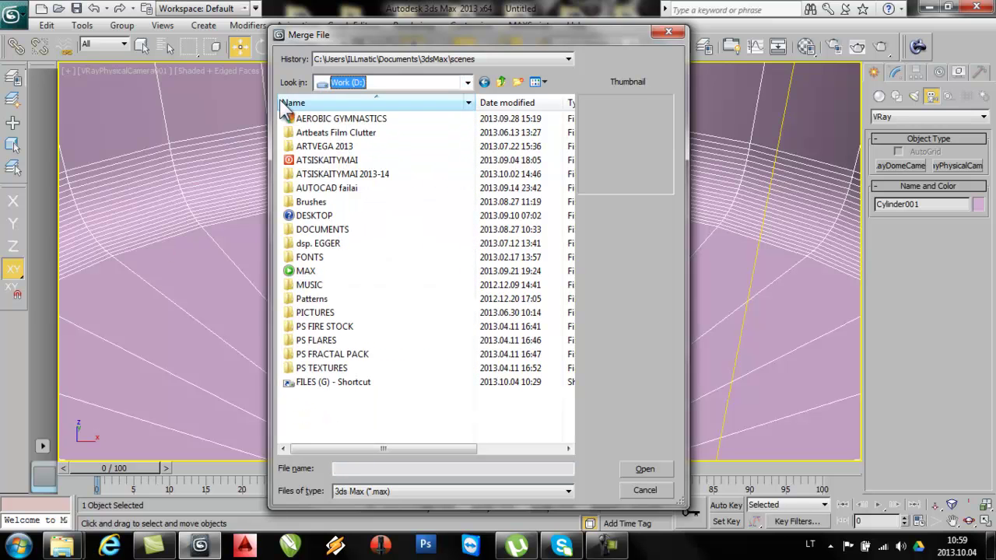
double_click(319, 188)
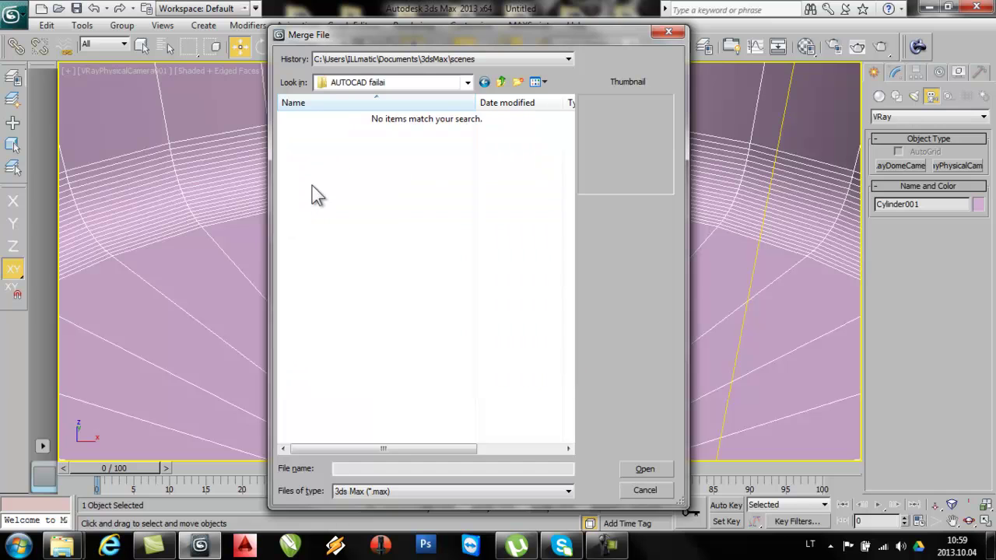
Step: Show all file types in the folder and open the kriaukle drawing for merging
left_click(349, 492)
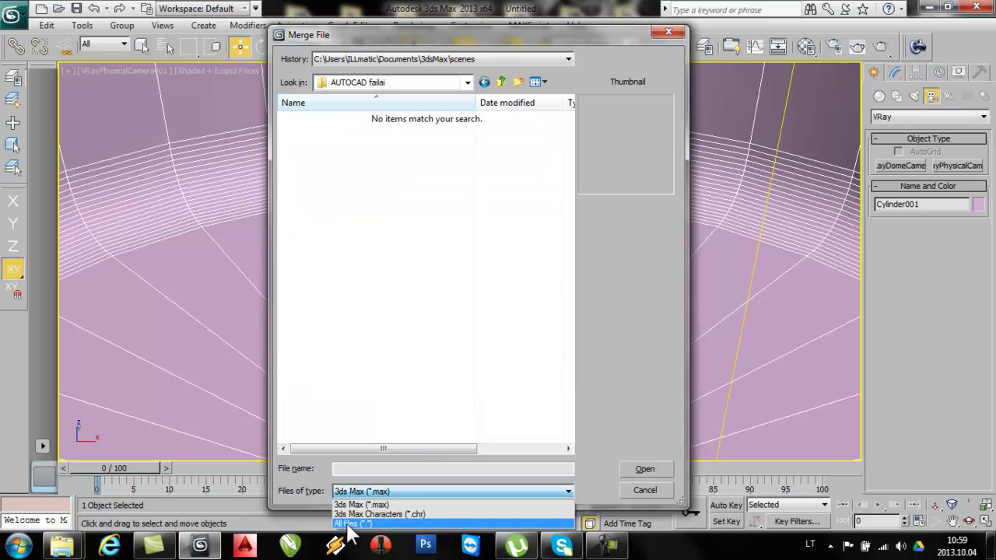
left_click(350, 524)
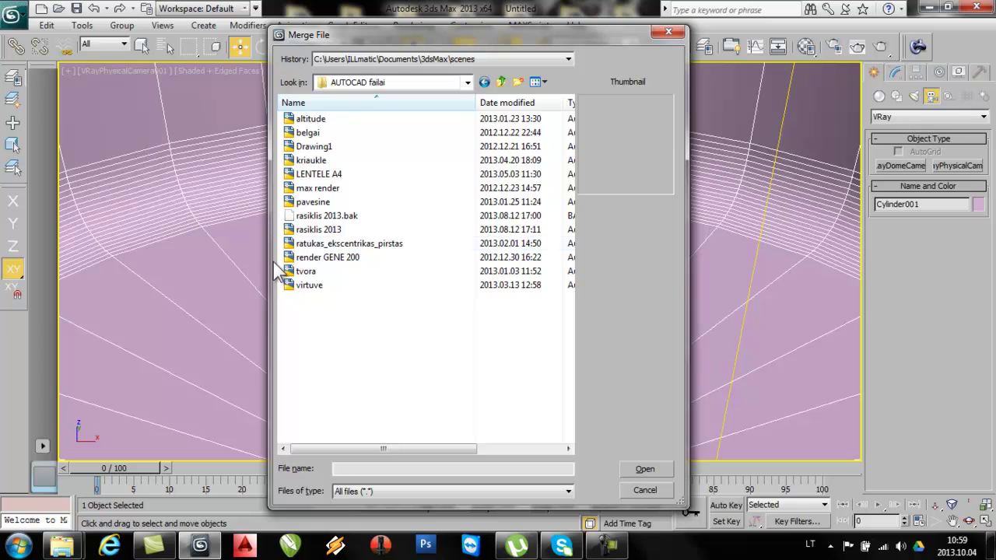
left_click(313, 161)
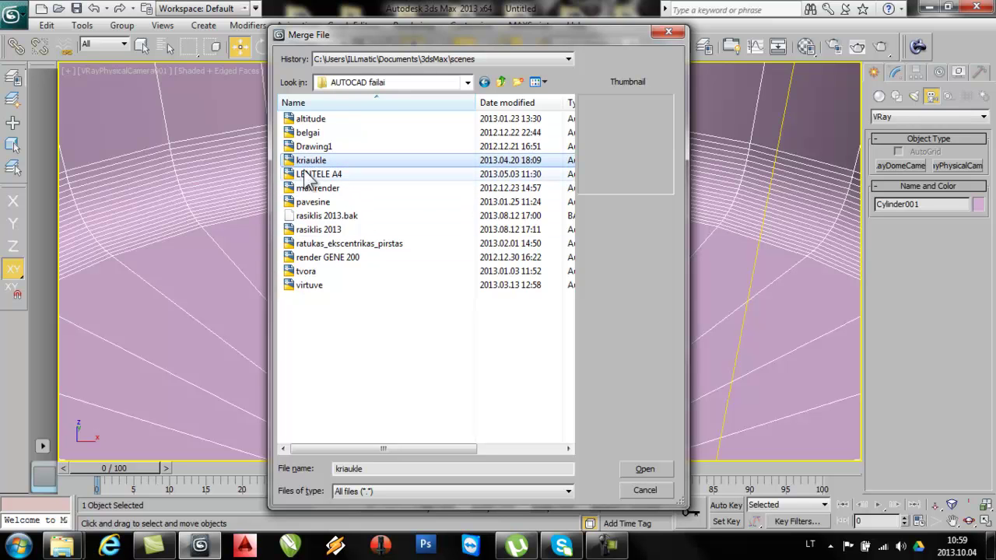
left_click(645, 470)
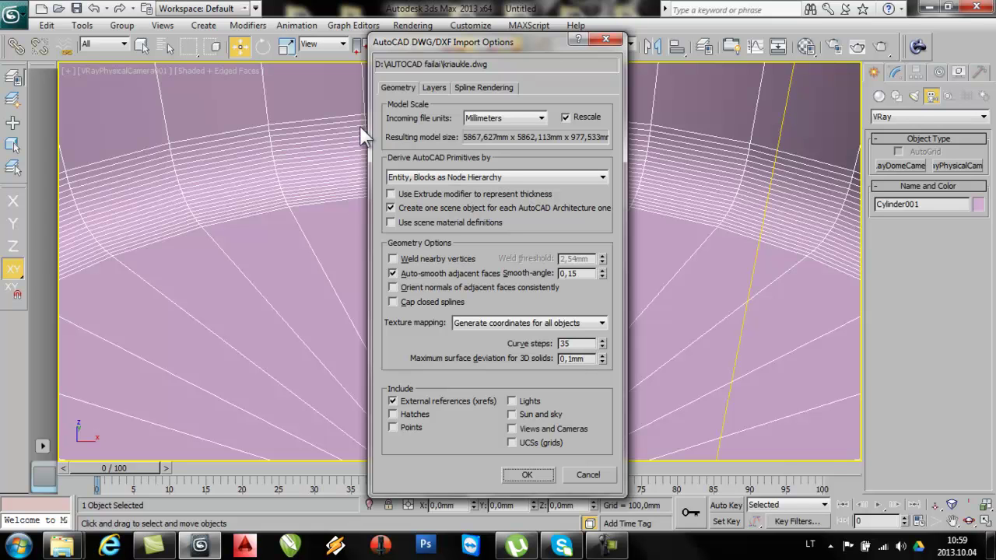
Step: Import the drawing in millimetres with primitives derived by Entity, Blocks as Node Hierarchy, including layer 0
left_click(419, 178)
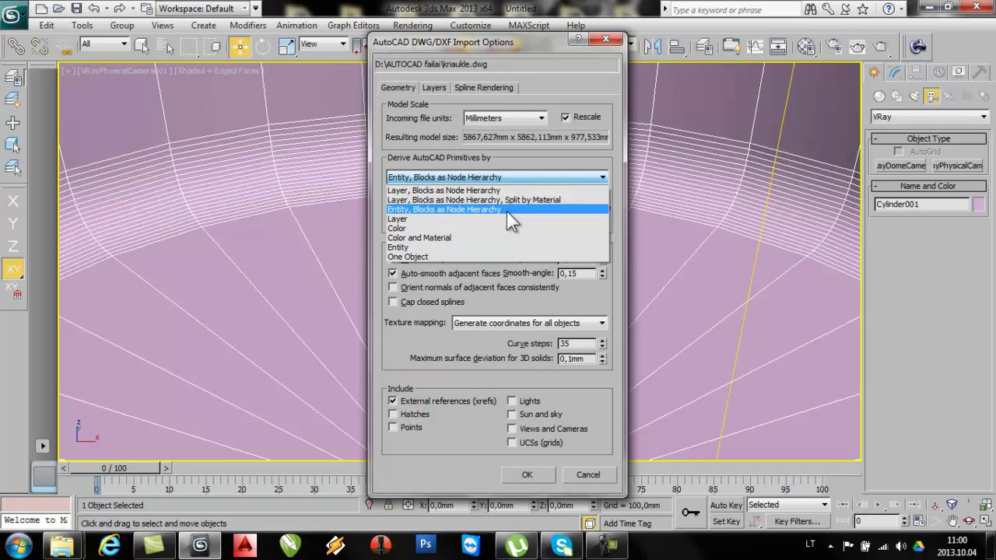
left_click(507, 210)
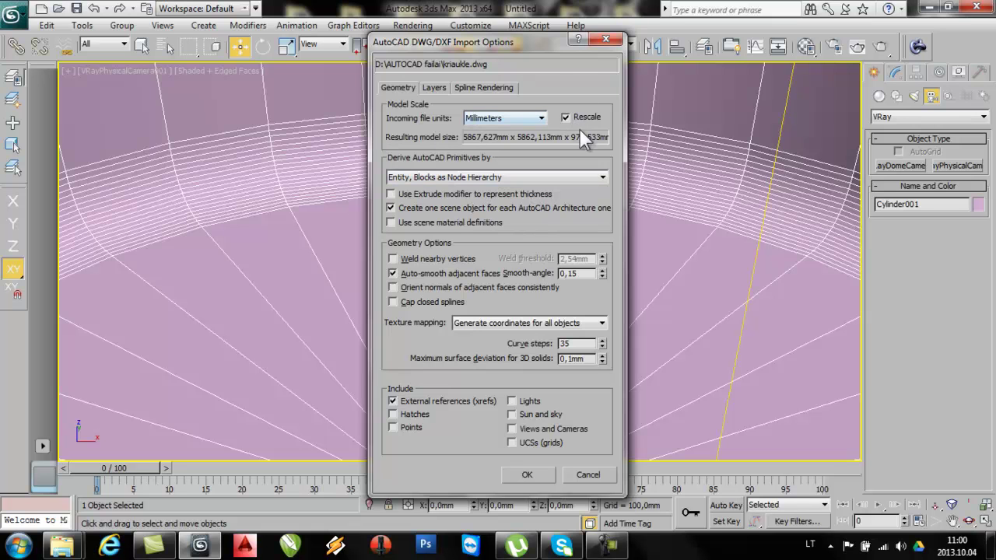
left_click(478, 116)
left_click(478, 116)
left_click(433, 89)
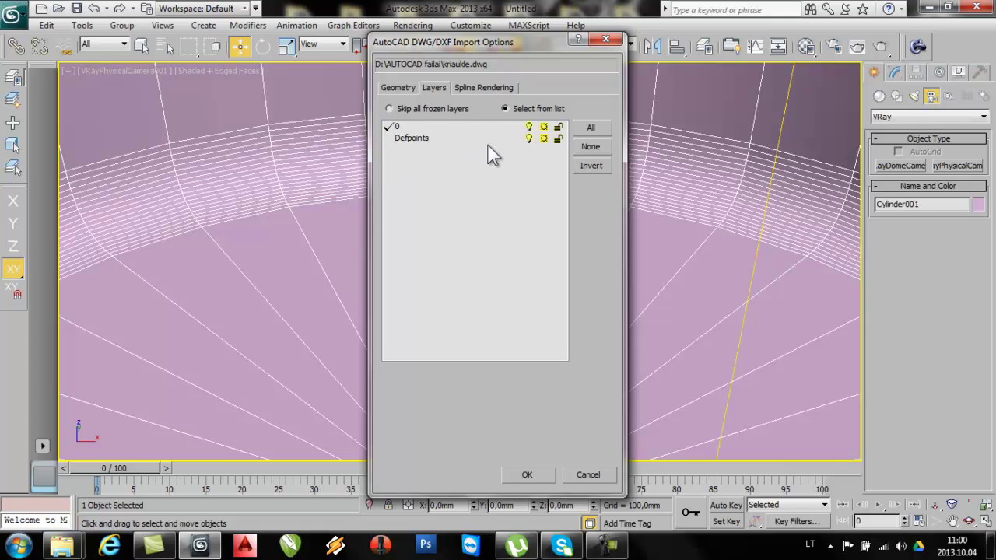
left_click(396, 128)
left_click(395, 130)
left_click(398, 87)
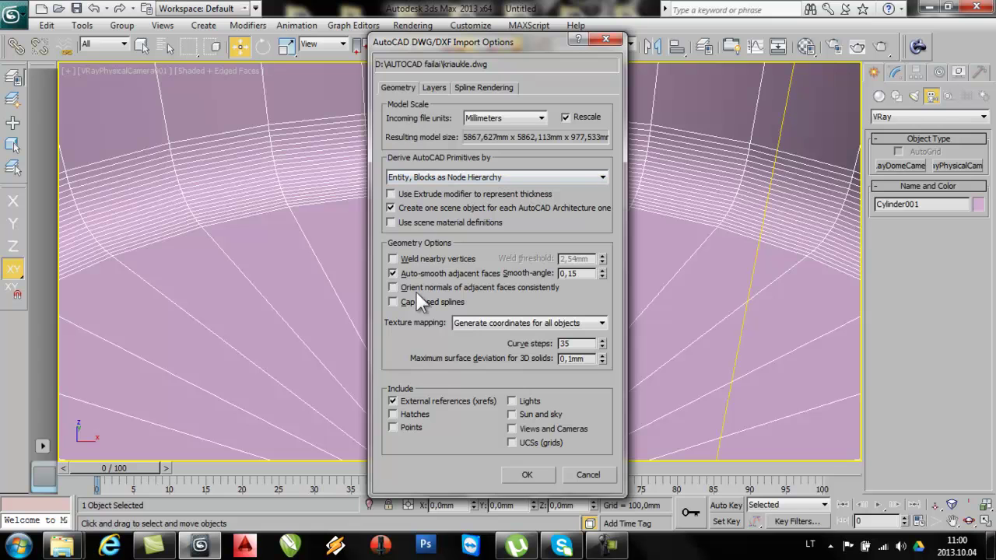
left_click(528, 475)
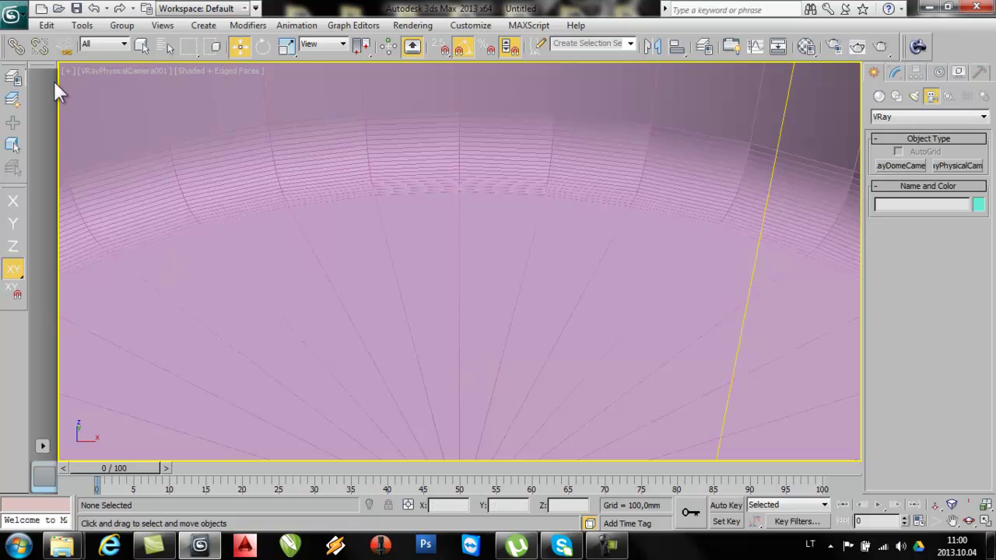
Step: In the Top view, select all the imported sink objects and move them inside the half cylinder
key("t")
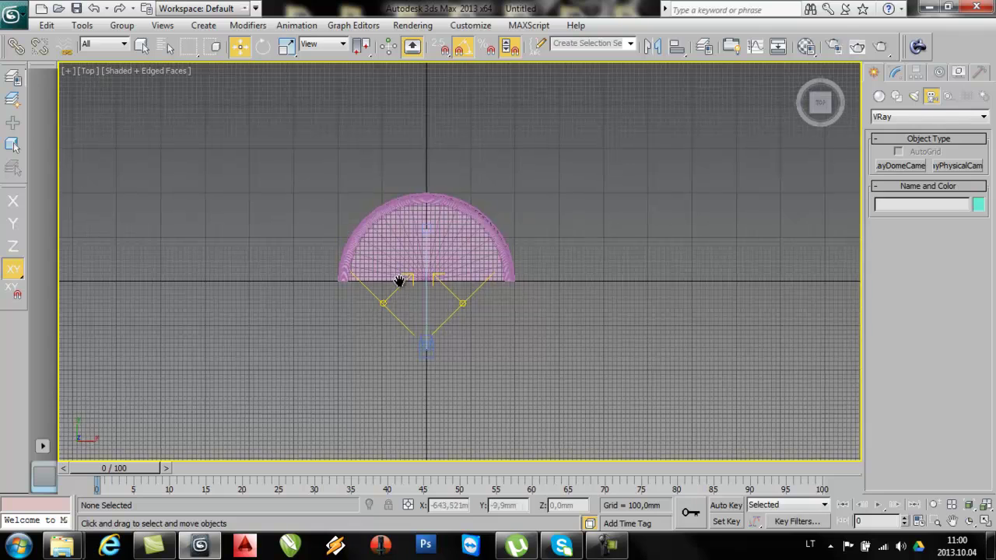
scroll(395, 293, "up", 5)
scroll(378, 300, "down", 12)
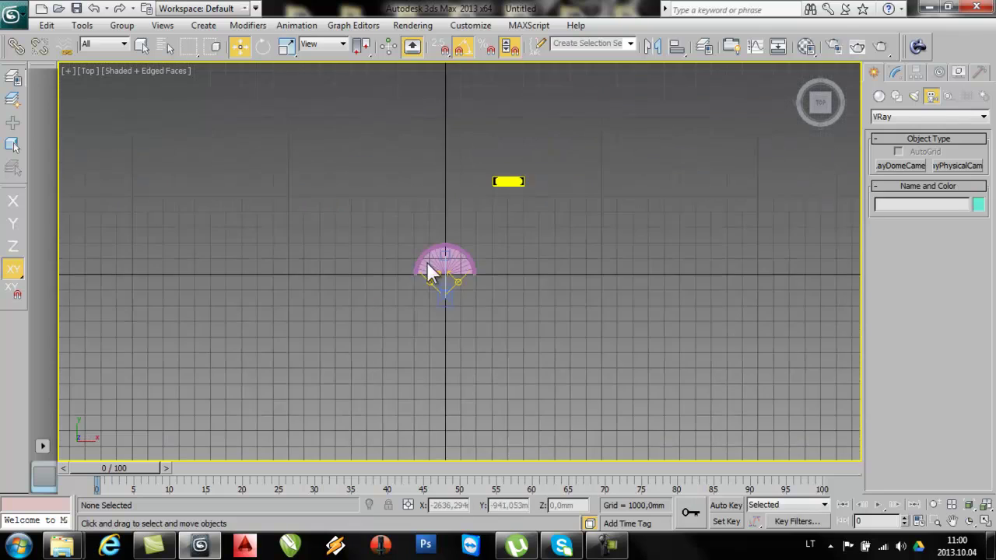
scroll(451, 249, "up", 10)
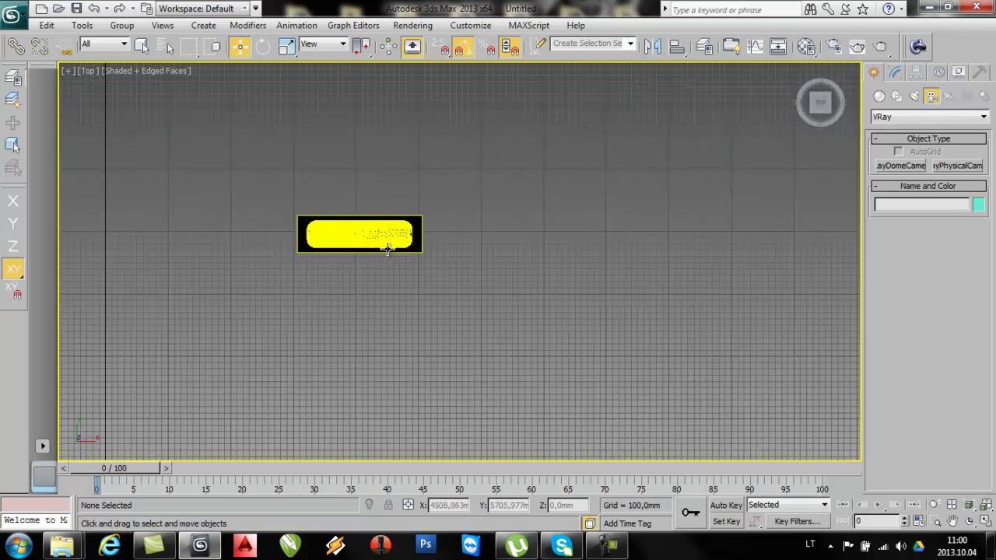
middle_click_drag(300, 275, 424, 290)
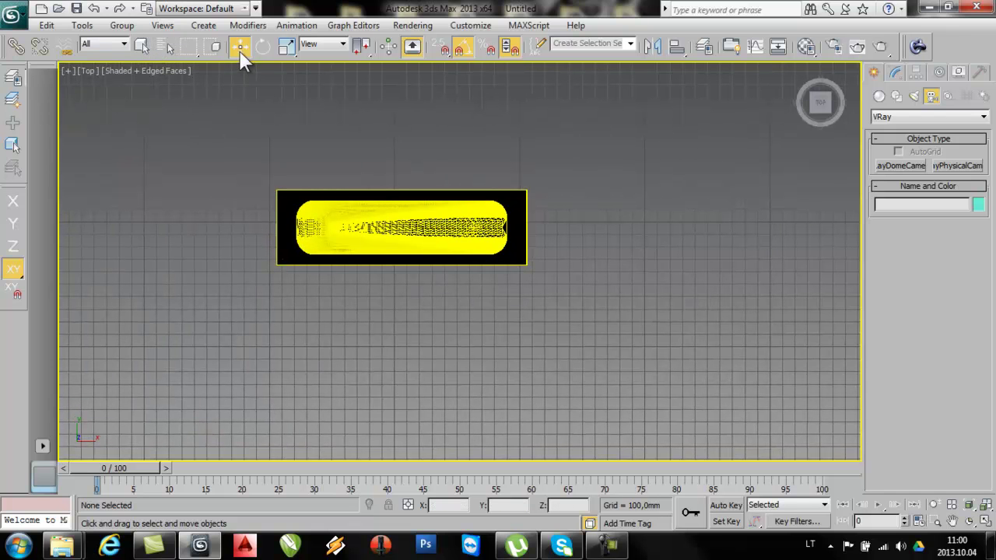
left_click_drag(210, 153, 557, 347)
key("bracketright")
scroll(521, 160, "down", 3)
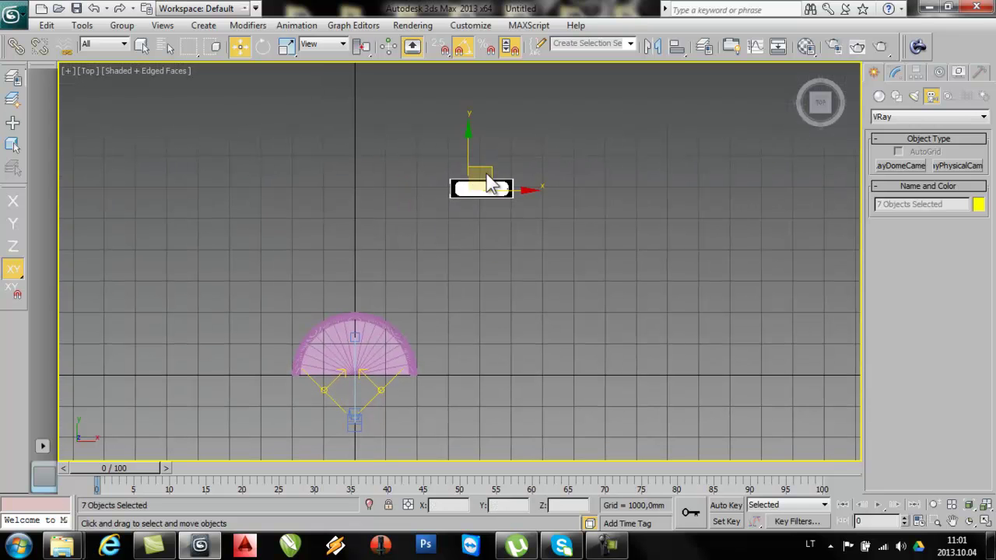
left_click_drag(483, 177, 356, 322)
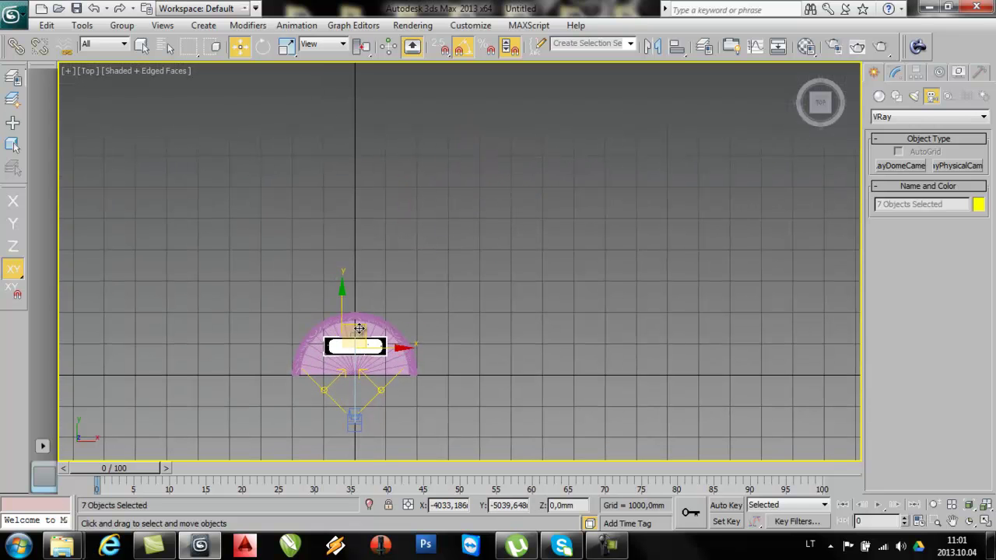
Step: Lower the imported sink along Z towards the half cylinder's floor in an orbited view
scroll(340, 349, "up", 5)
middle_click_drag(339, 349, 509, 74)
scroll(265, 280, "up", 2)
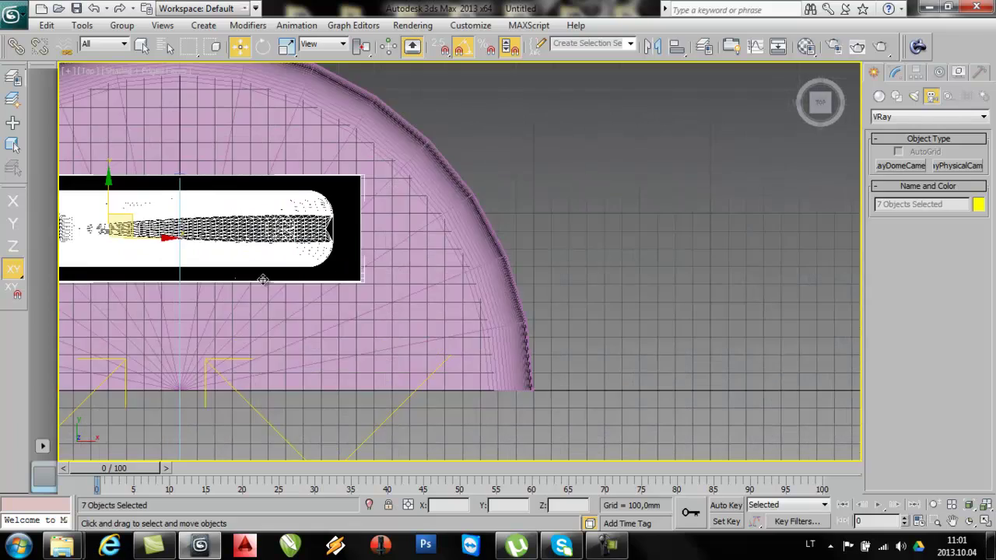
middle_click_drag(240, 371, 254, 277, "alt")
middle_click_drag(196, 291, 373, 260)
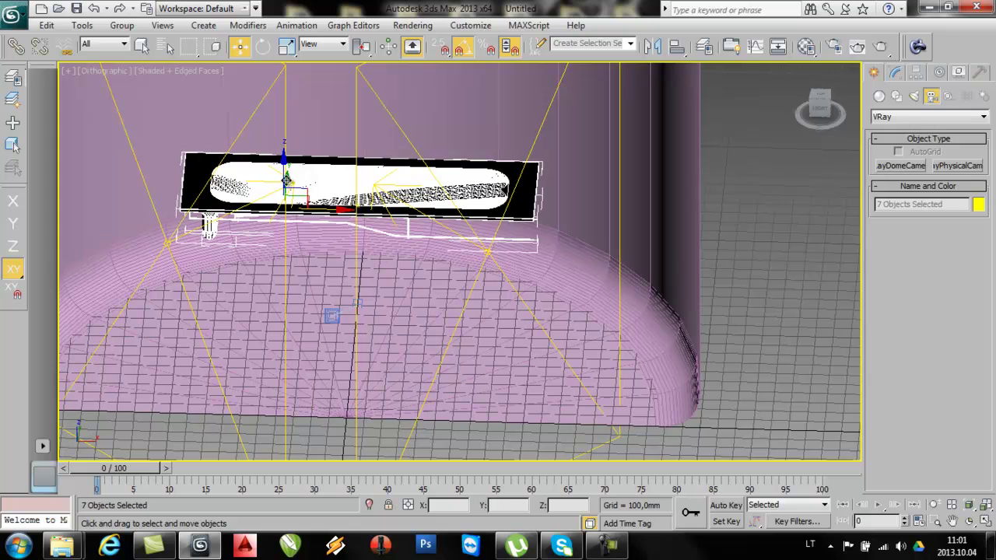
left_click_drag(281, 174, 274, 245)
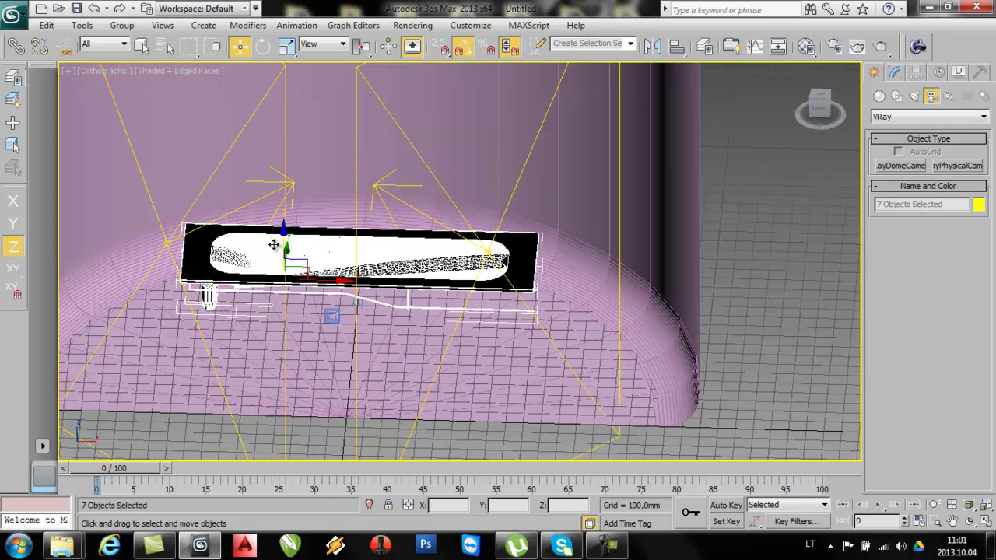
Step: In the Left view in wireframe, move the sink so its drainpipe rests on the backdrop's floor
key("l")
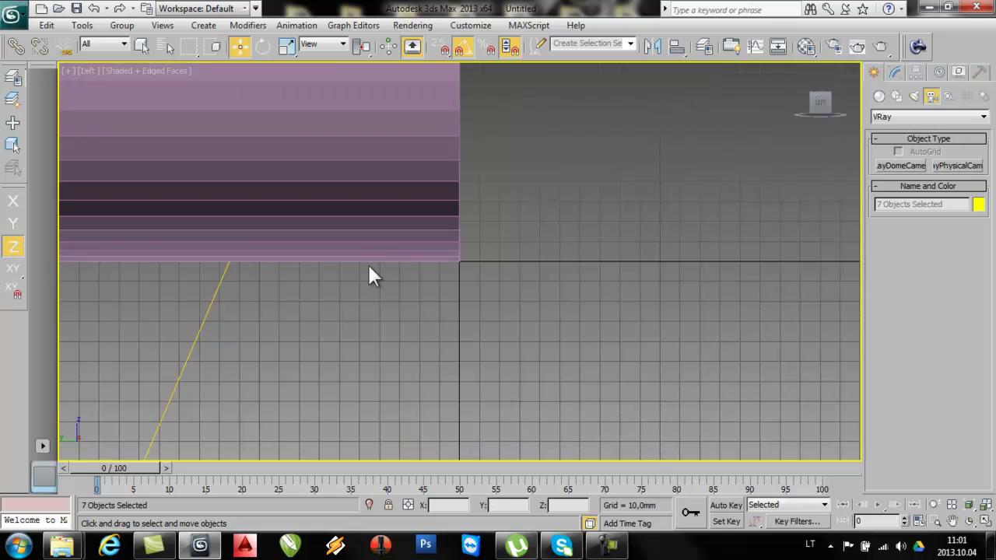
key("F3")
scroll(458, 342, "down", 5)
middle_click_drag(275, 281, 598, 402)
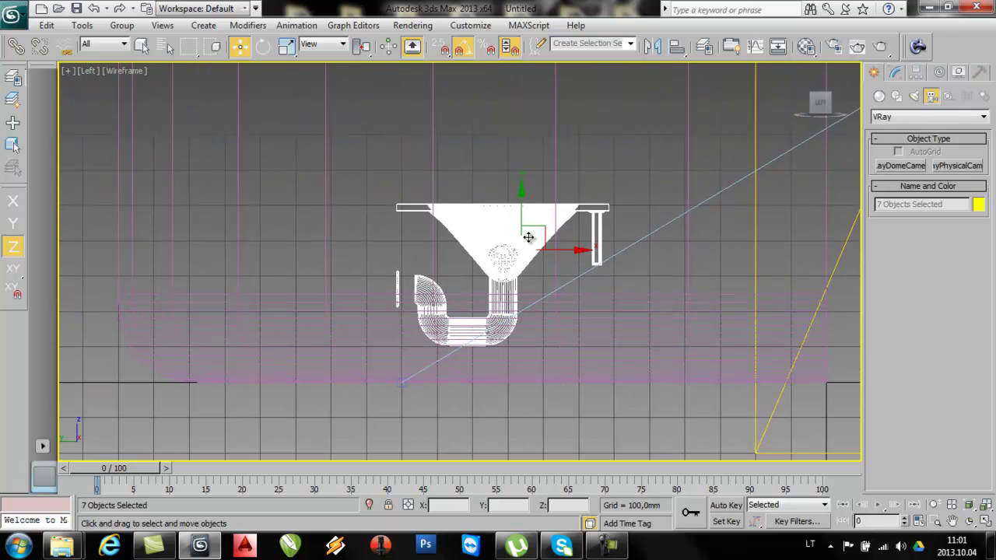
left_click_drag(547, 230, 455, 264)
scroll(300, 326, "up", 8)
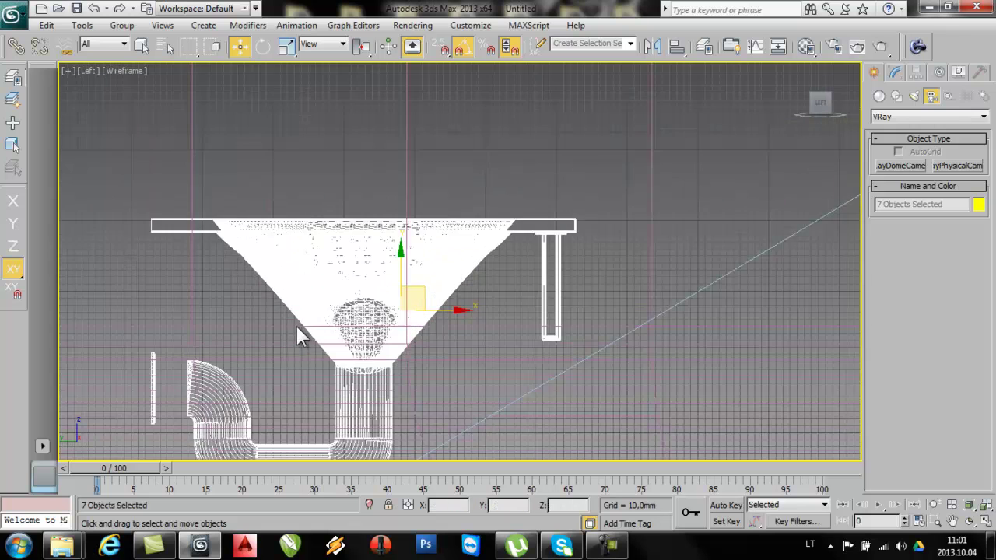
scroll(380, 208, "down", 2)
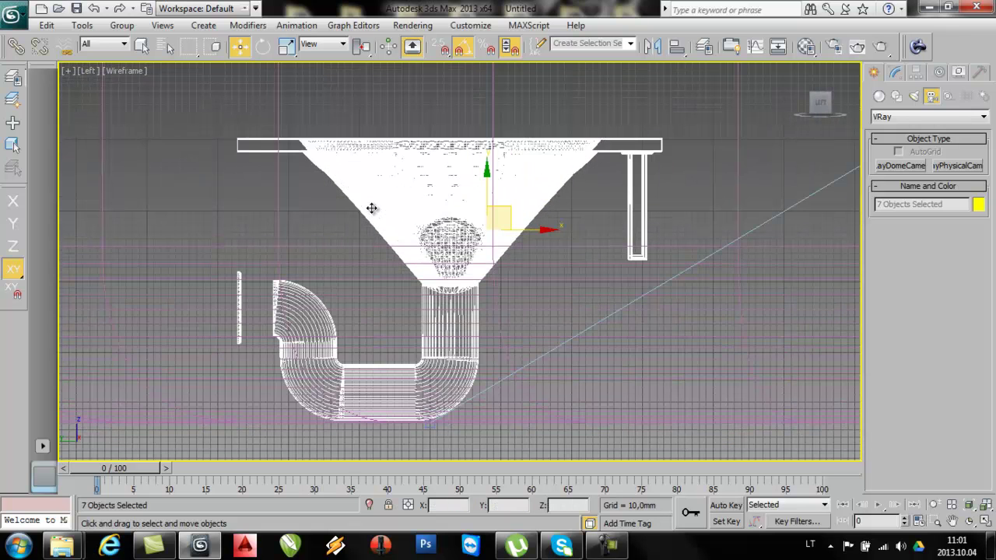
Step: Look through the V-Ray physical camera in Shaded display and select only the sink's basin solid
middle_click_drag(379, 301, 275, 393, "alt")
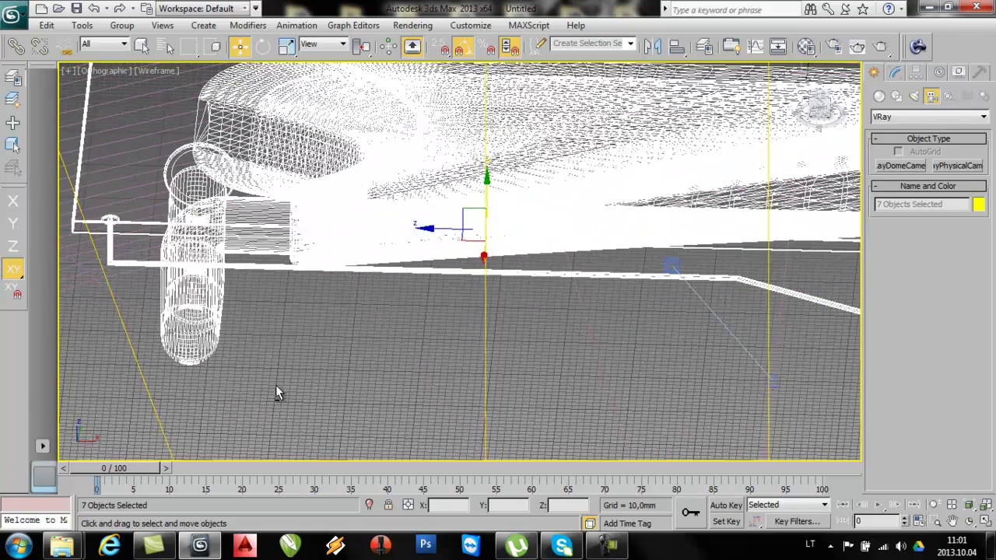
key("c")
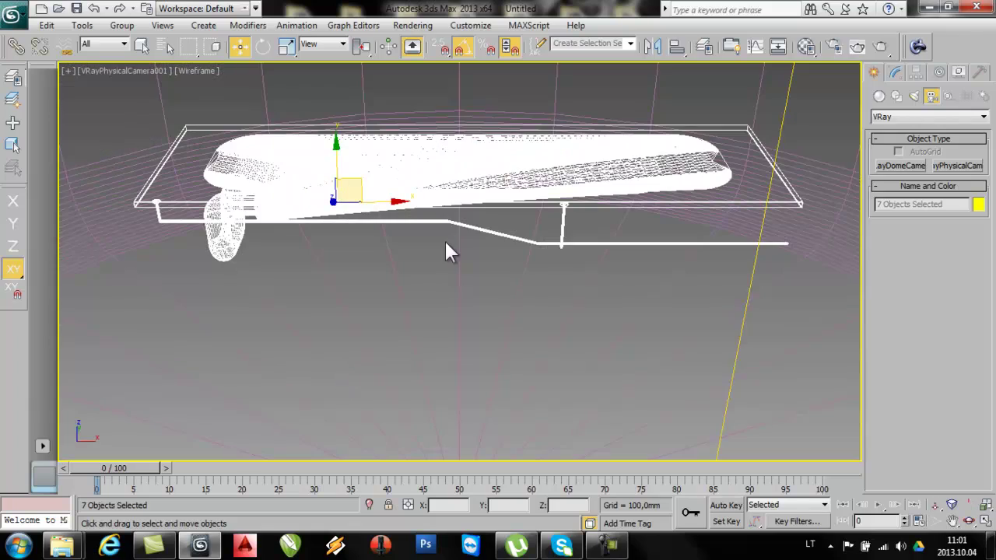
left_click(189, 71)
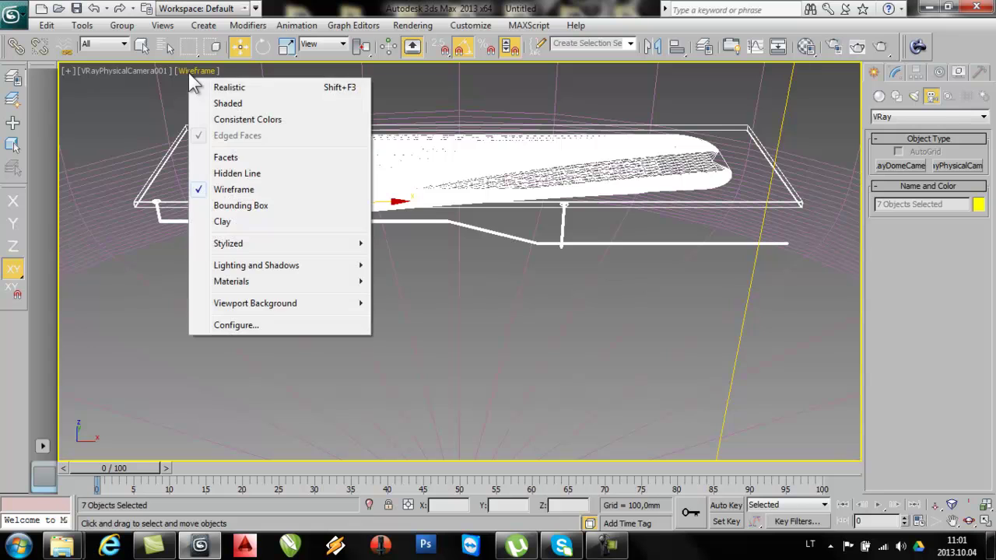
left_click(228, 102)
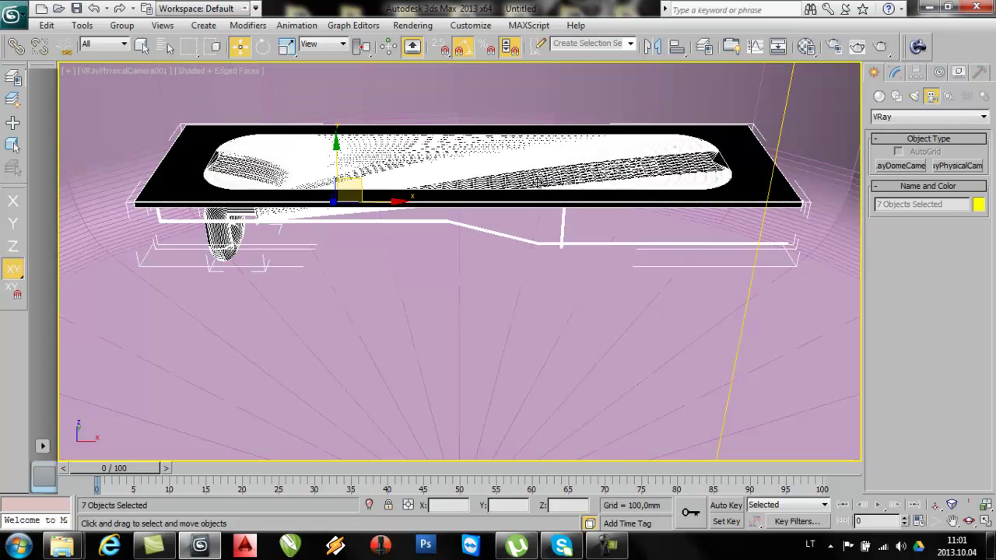
left_click(520, 238)
left_click(532, 246)
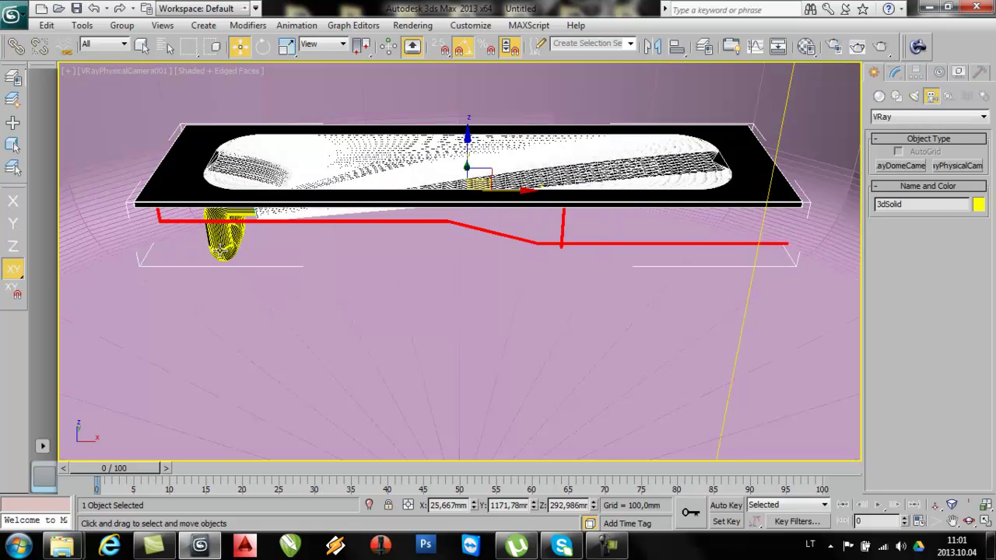
Step: Select the yellow basin solid, followed by the red solid beneath it, to check the sink's separate parts
left_click(222, 249)
left_click(280, 214)
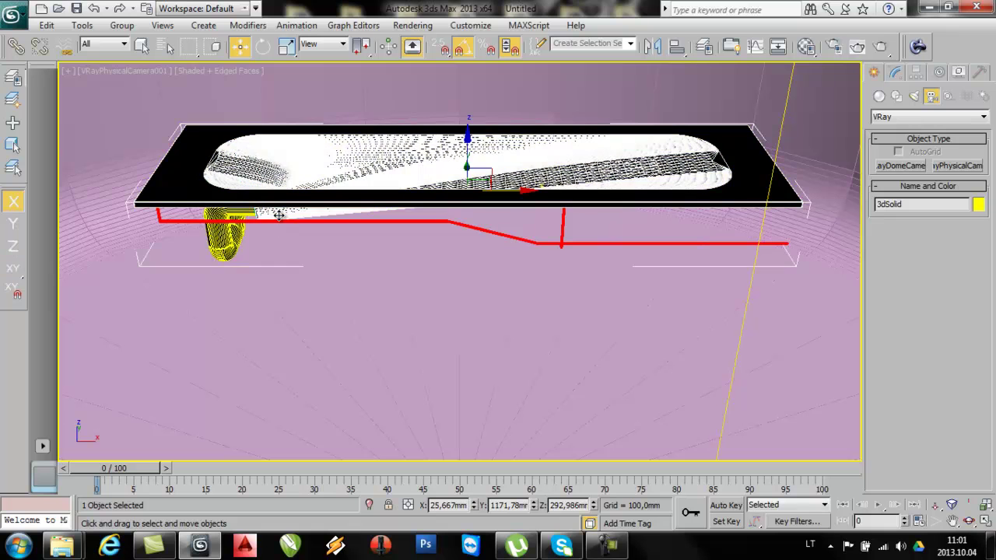
left_click(486, 232)
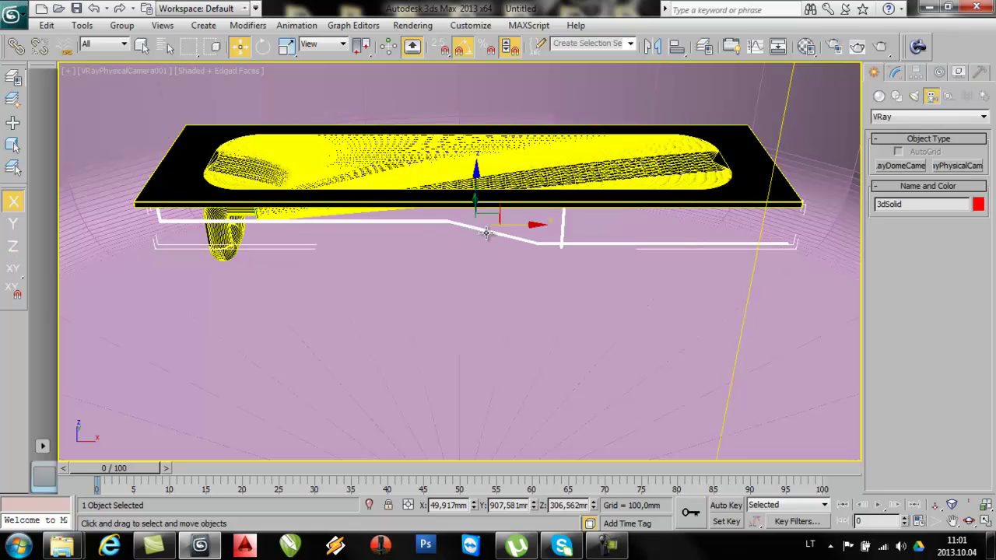
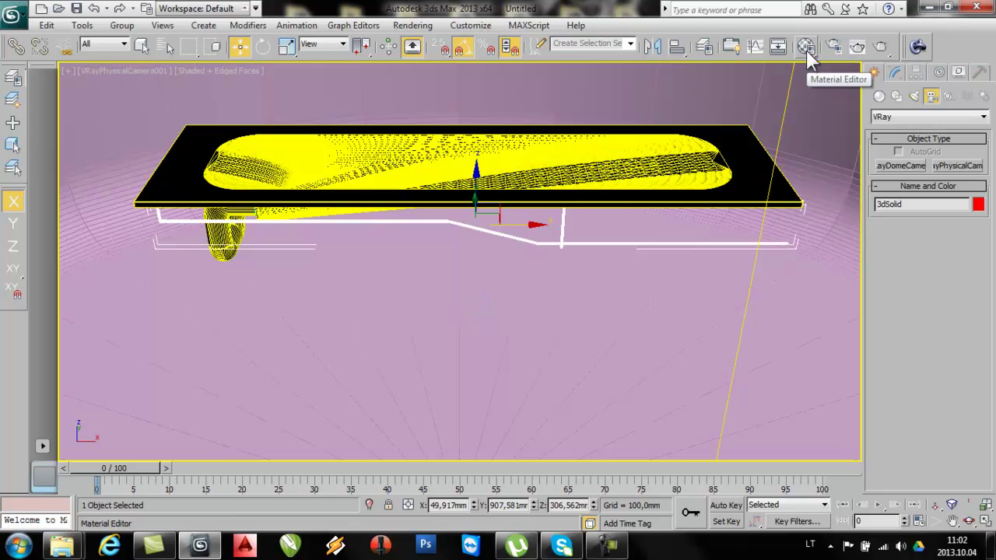
Step: Open the Material Editor and load a VRayMtl material into the first sample slot
left_click(807, 48)
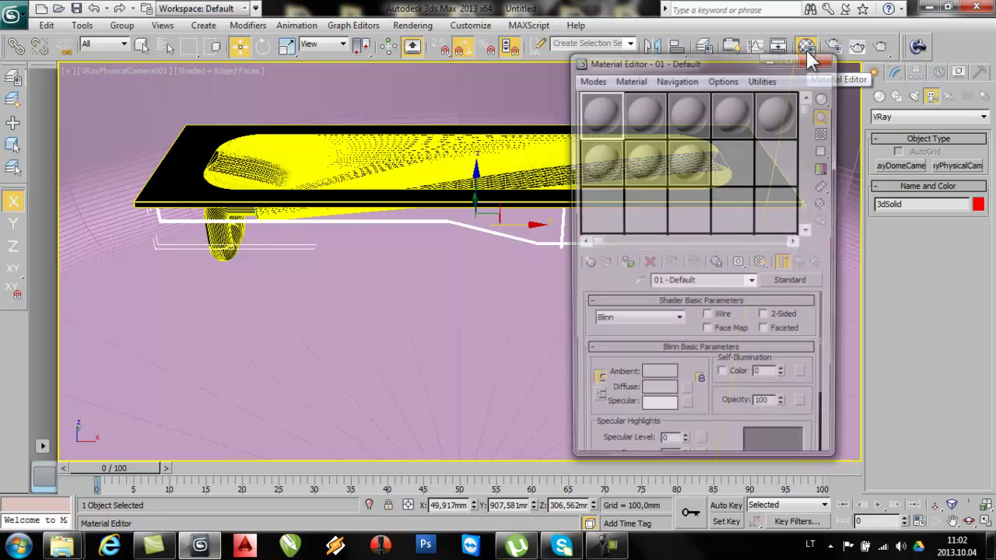
left_click_drag(630, 63, 333, 53)
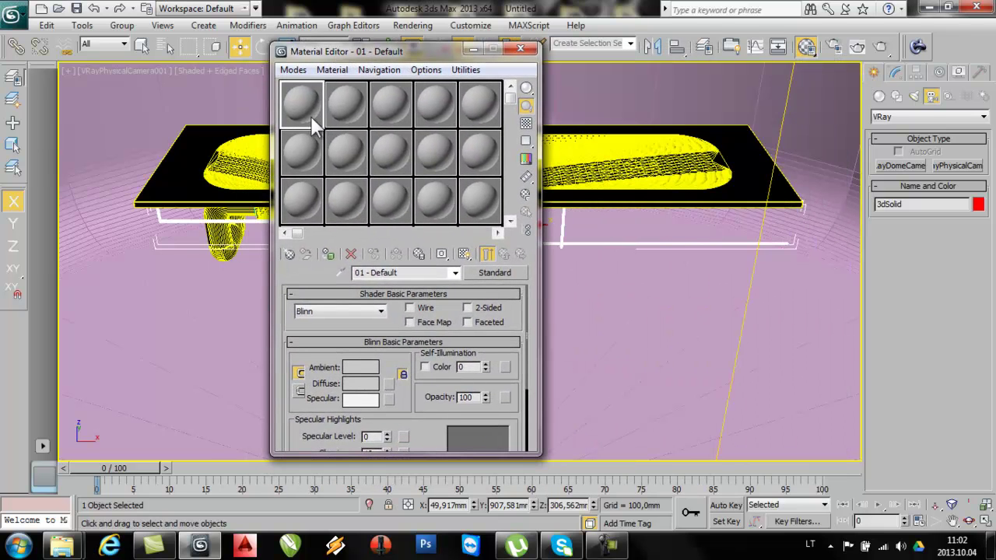
left_click(330, 71)
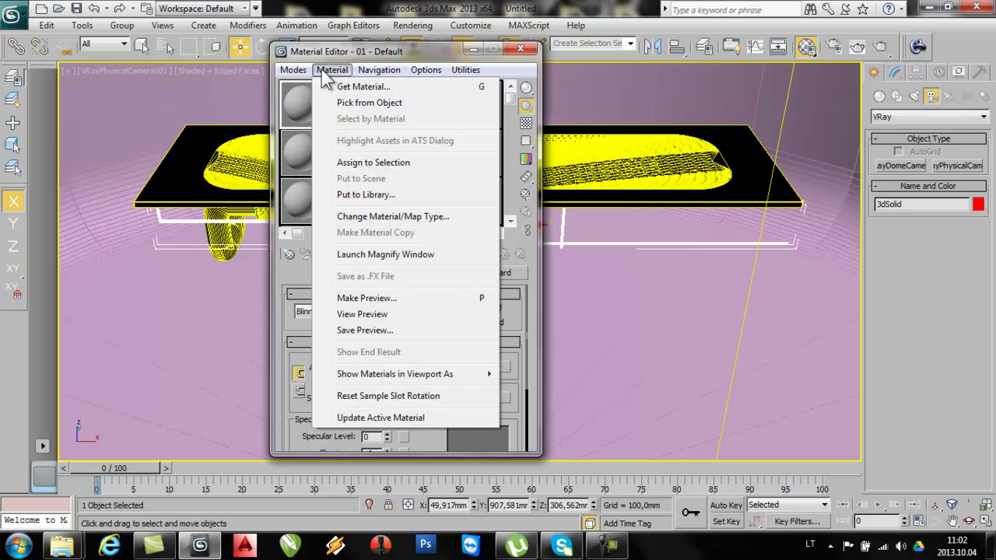
left_click(360, 88)
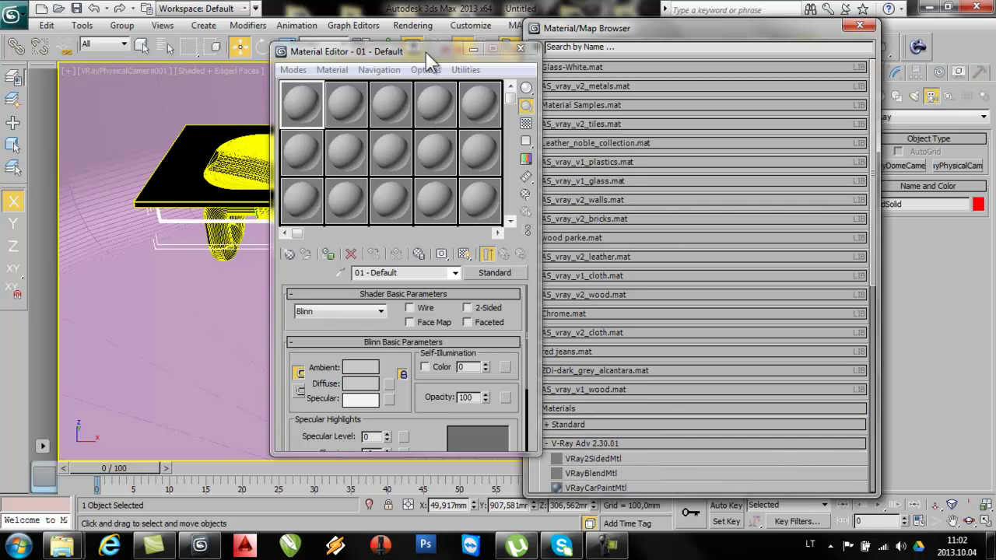
left_click_drag(426, 52, 304, 50)
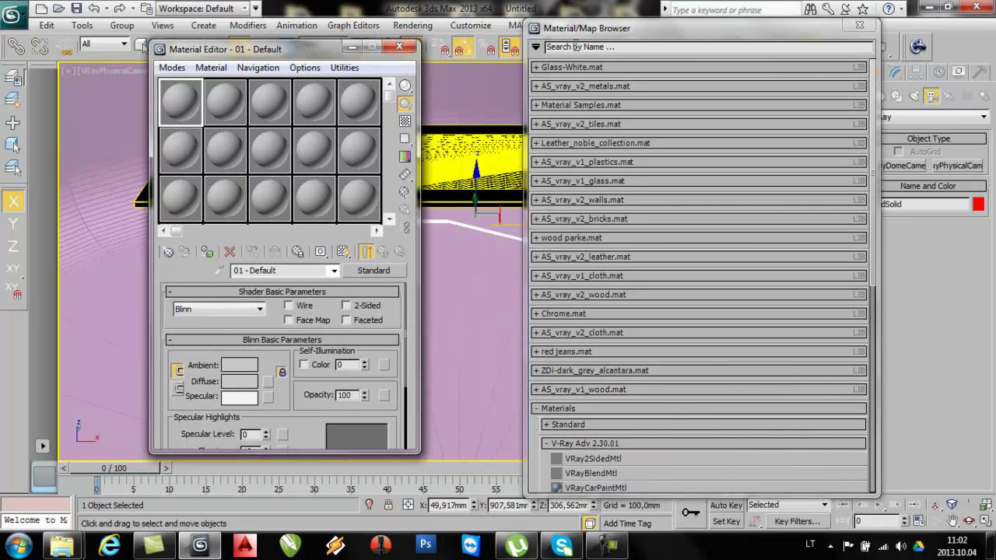
left_click_drag(872, 155, 873, 300)
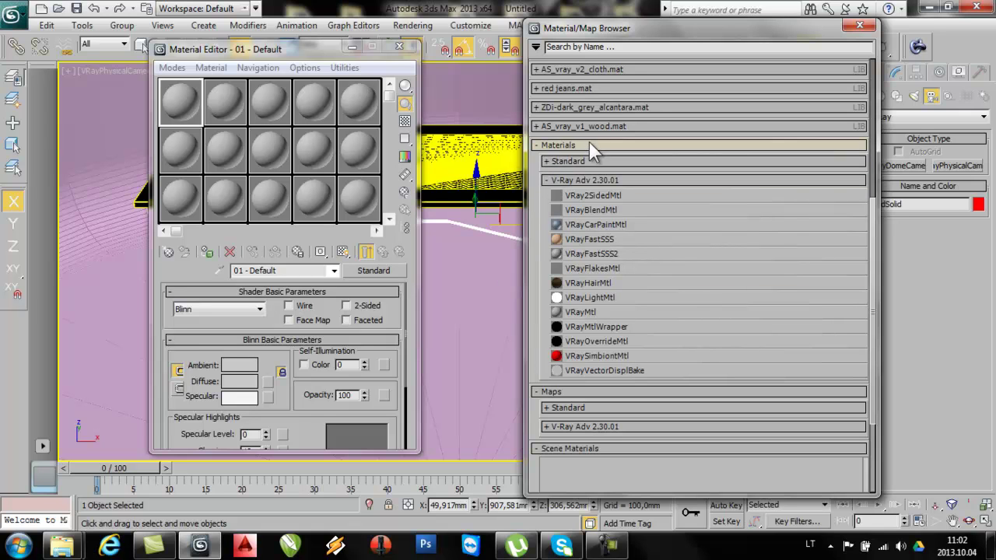
double_click(584, 311)
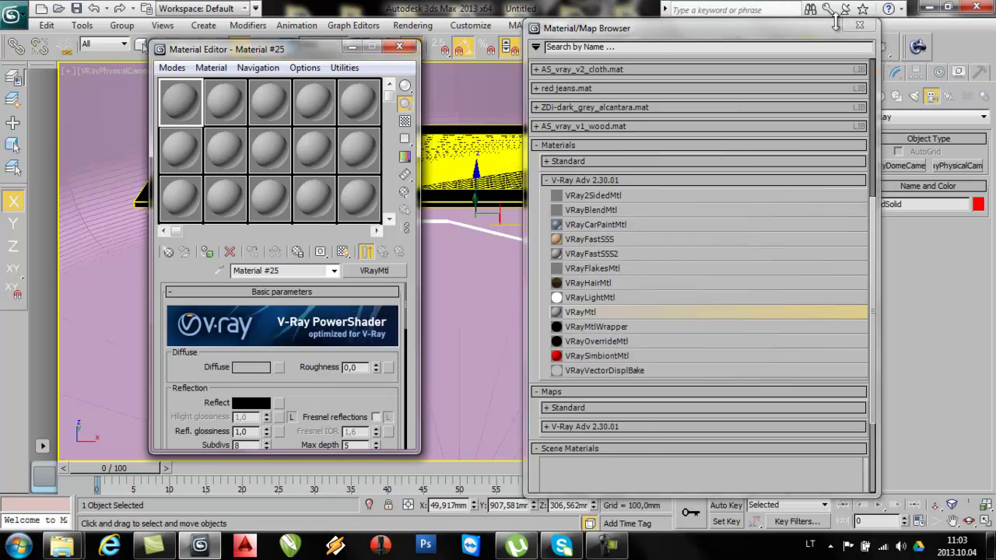
left_click(860, 25)
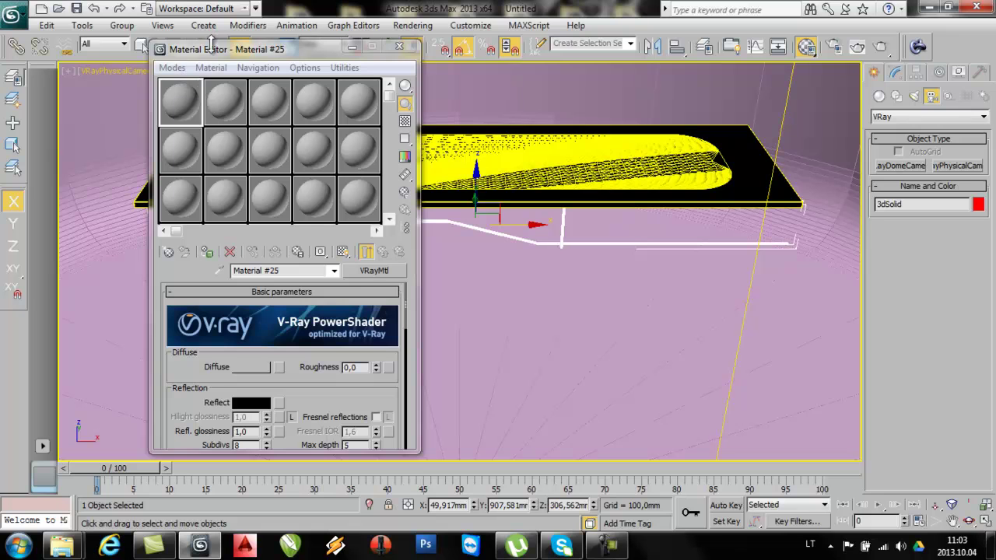
Step: Name the V-Ray material fonas and set its diffuse color to pure white, value 255
left_click_drag(210, 49, 210, 52)
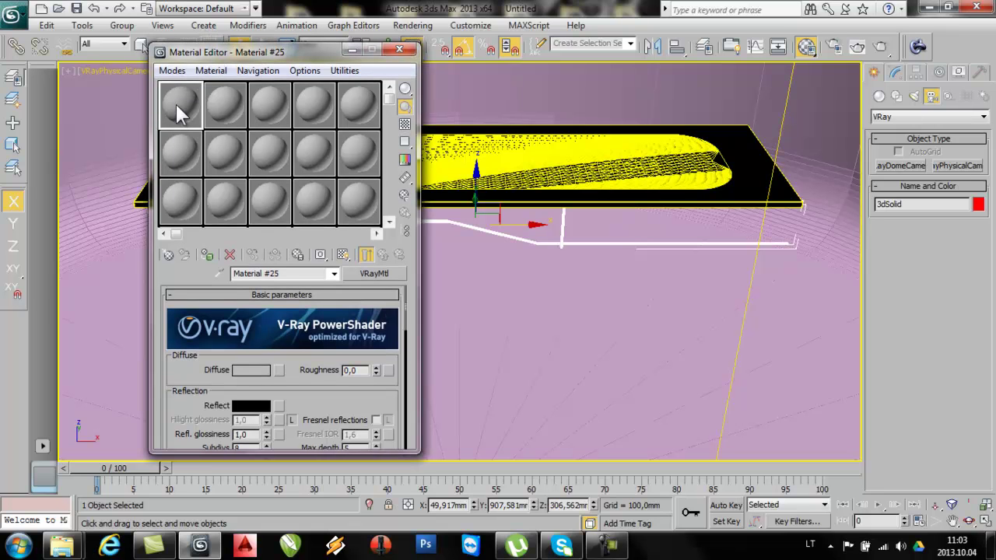
left_click(295, 273)
type("fonas")
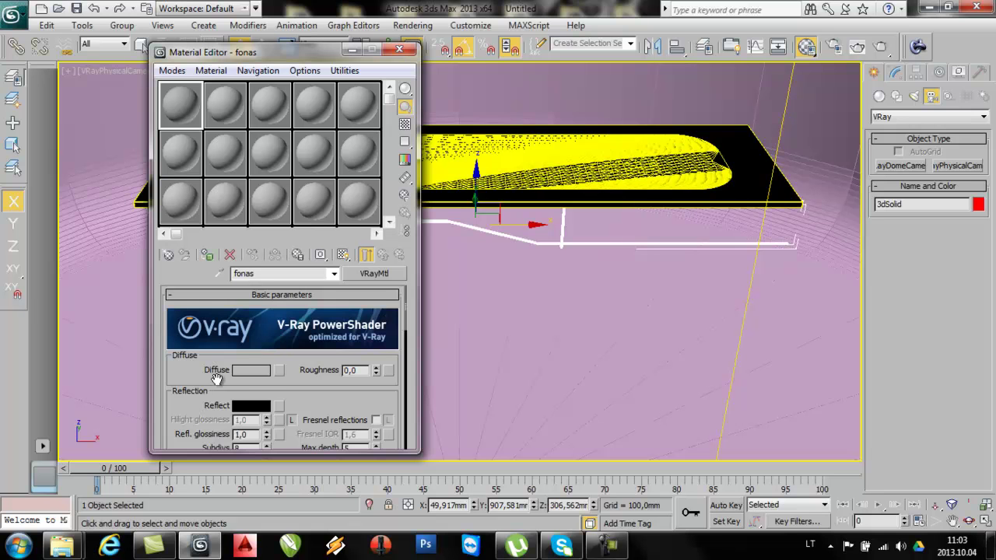
left_click(259, 370)
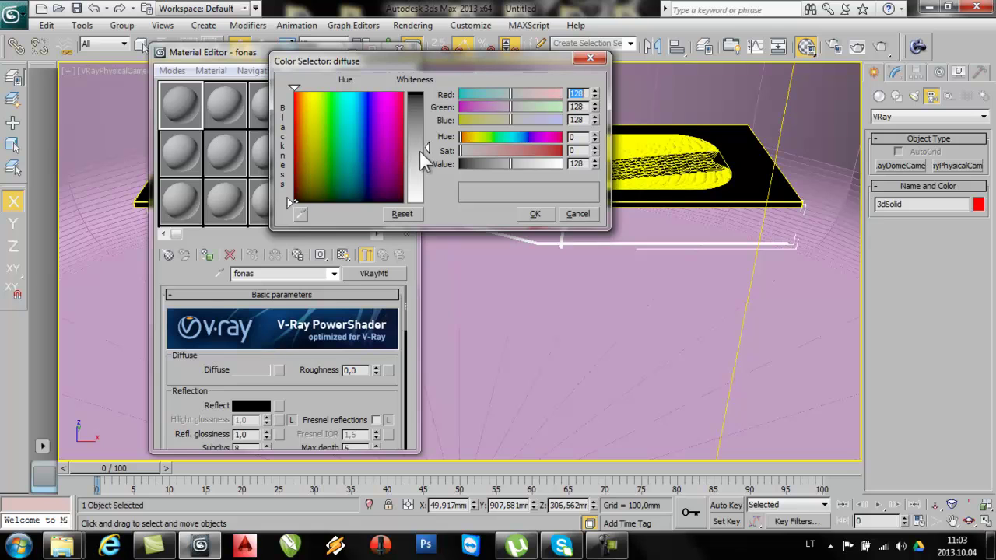
left_click_drag(426, 148, 428, 205)
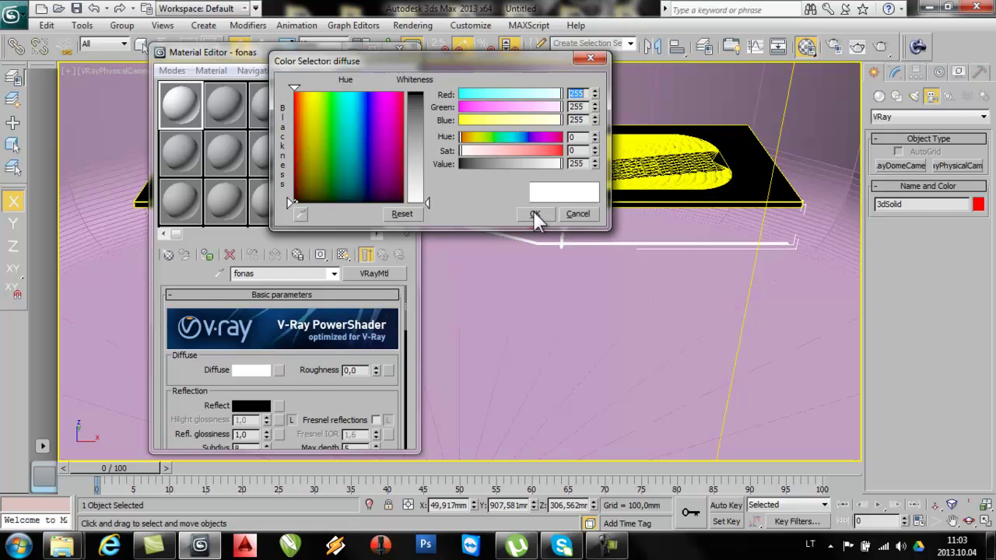
left_click(535, 215)
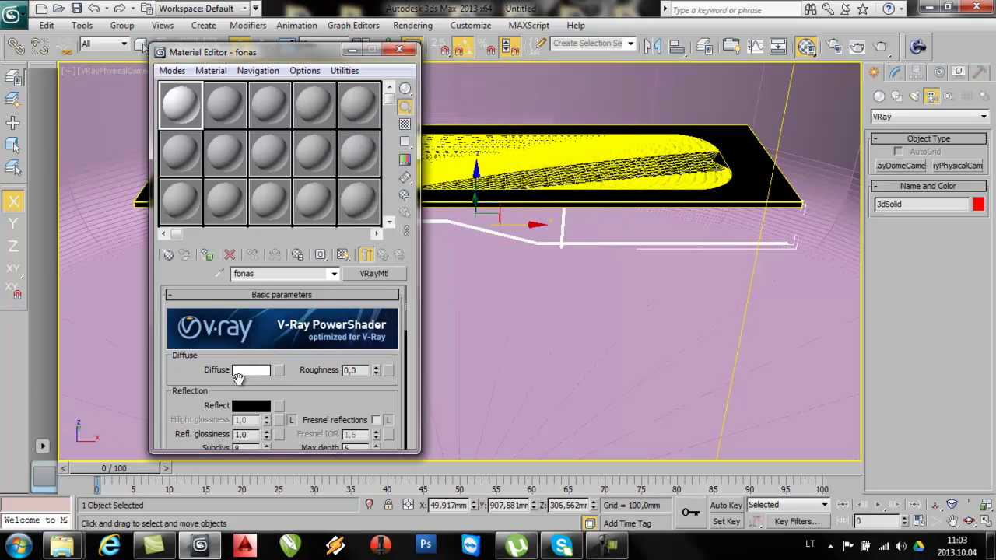
Step: Assign the fonas material to the half-cylinder backdrop and enable its display in the viewport
left_click_drag(286, 59, 491, 88)
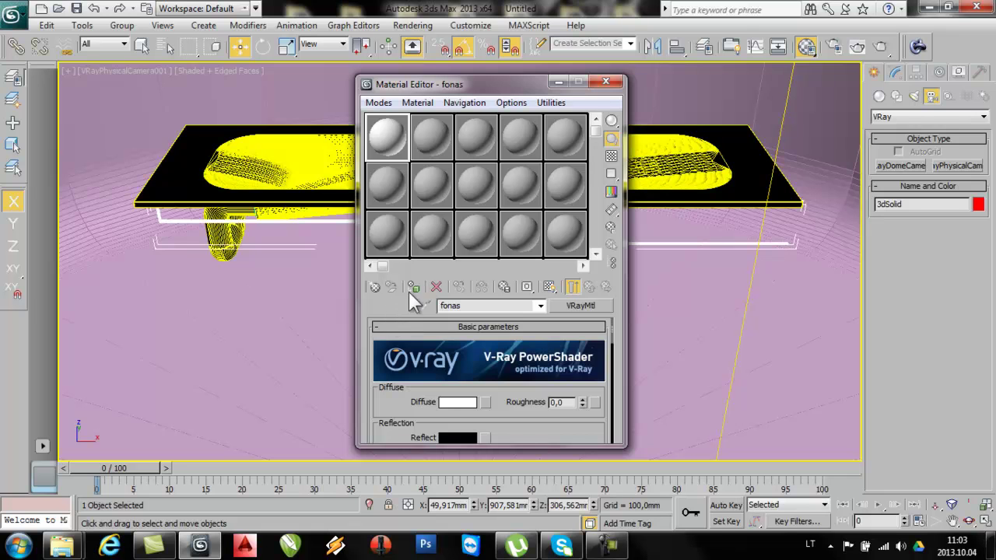
left_click(255, 324)
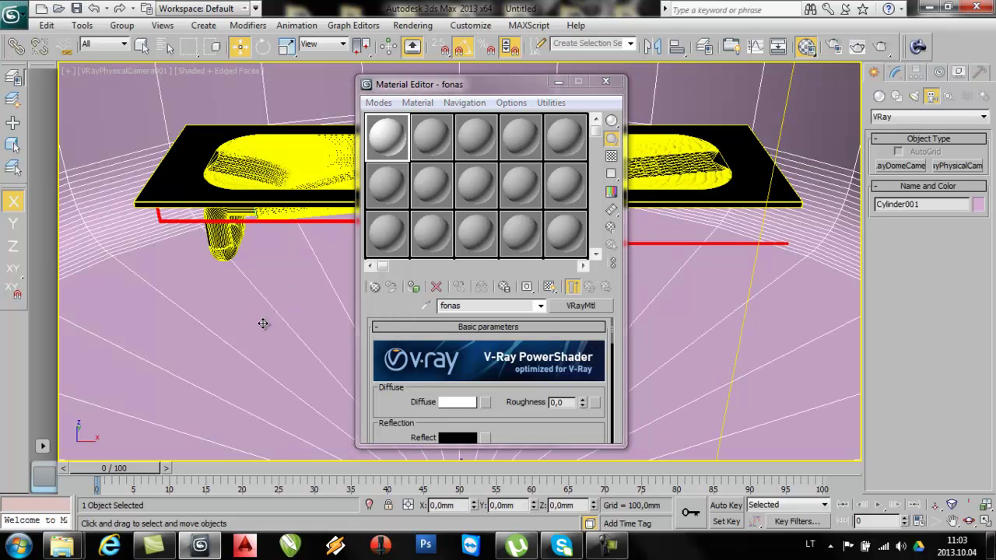
left_click(414, 285)
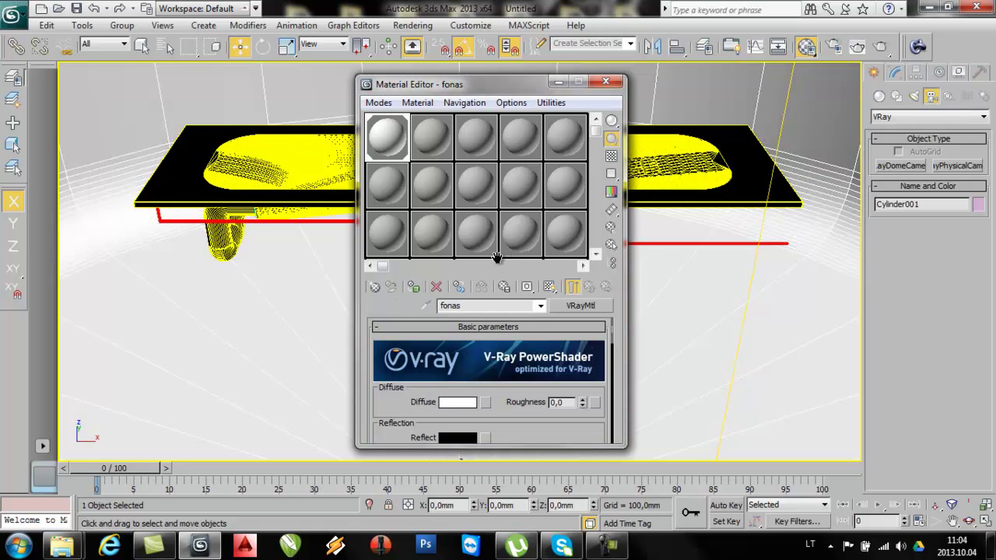
left_click(550, 288)
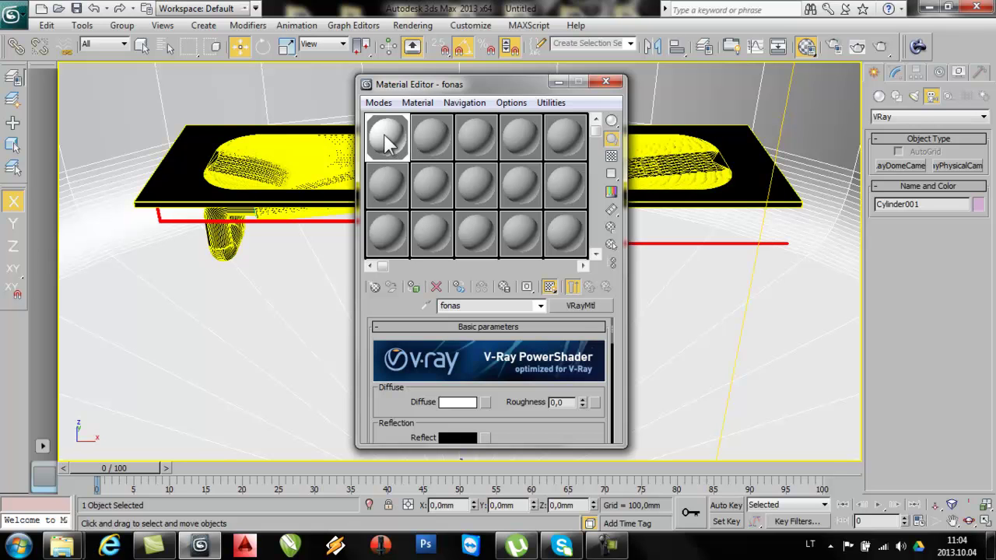
Step: Copy the fonas material into the second sample slot and rename the copy chomas
left_click(433, 137)
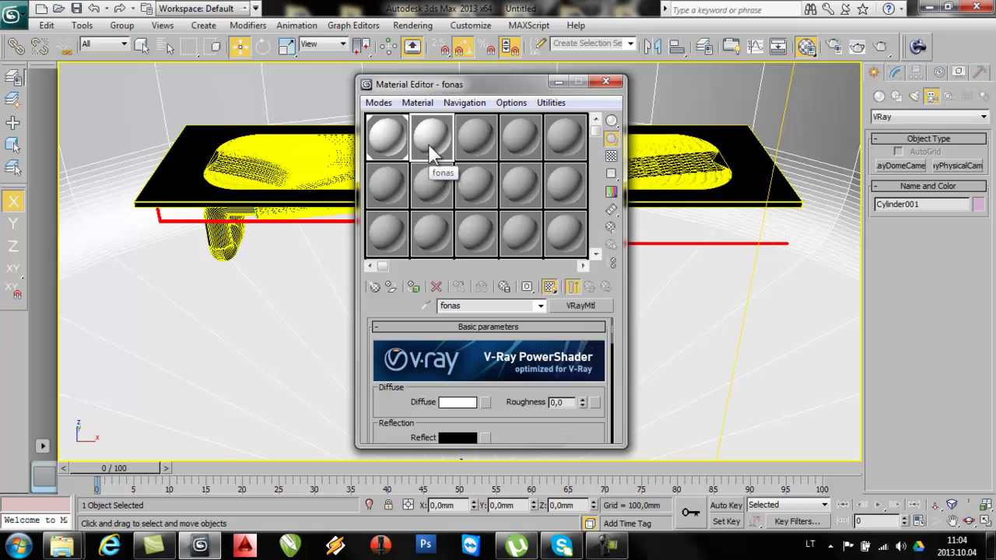
double_click(485, 306)
type("c")
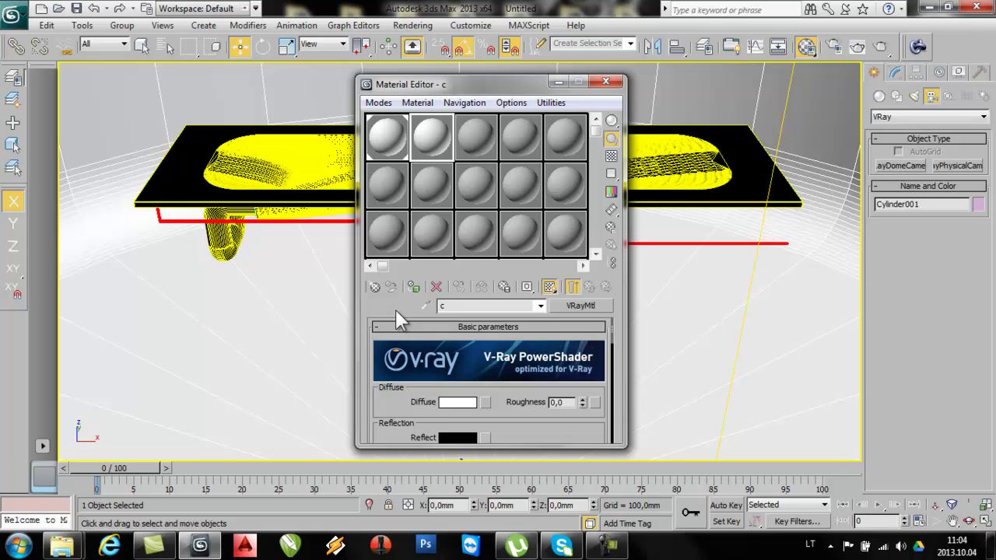
type("homo")
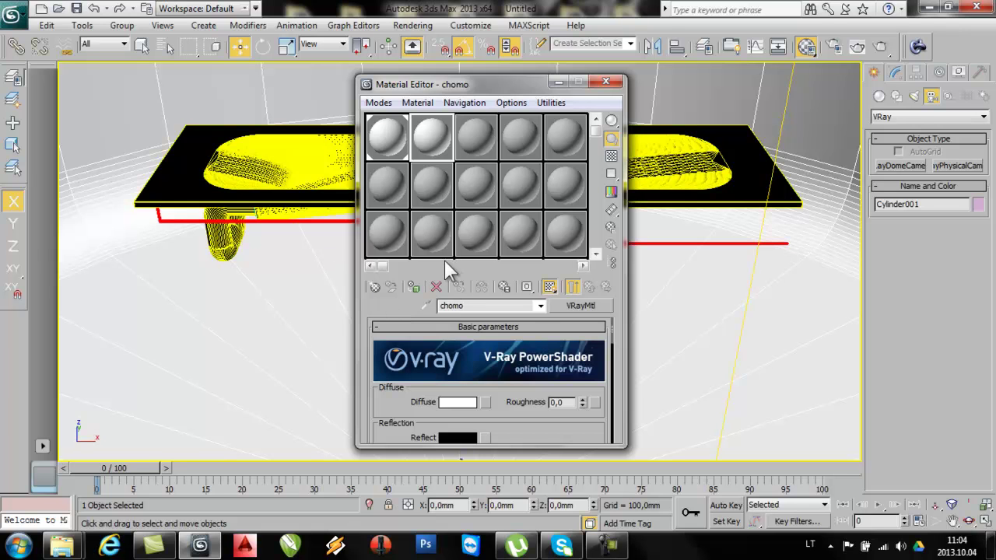
key("BackSpace")
type("as")
Step: Copy the chomas material into the third sample slot and rename the copy plastikas
left_click_drag(423, 138, 482, 142)
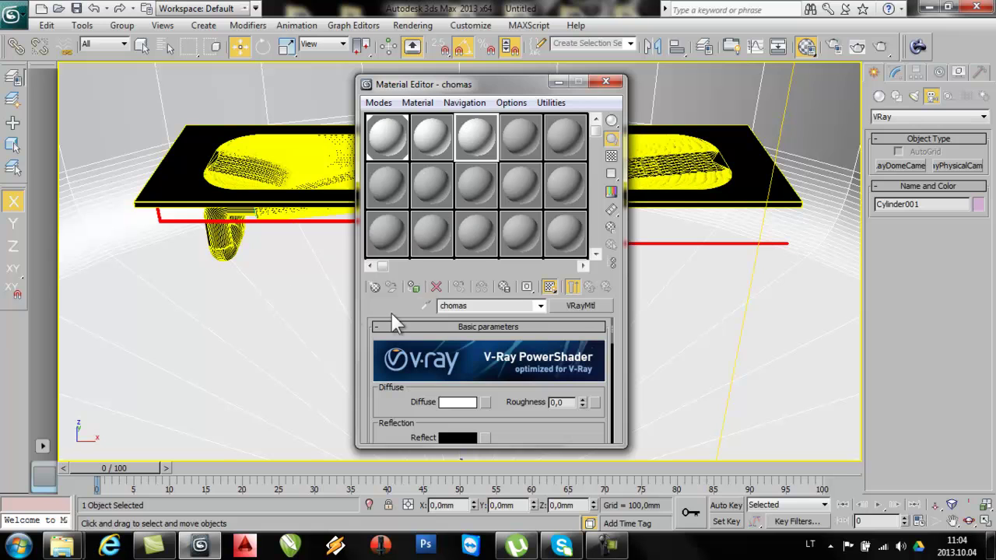
left_click_drag(487, 305, 377, 300)
type("plastikas")
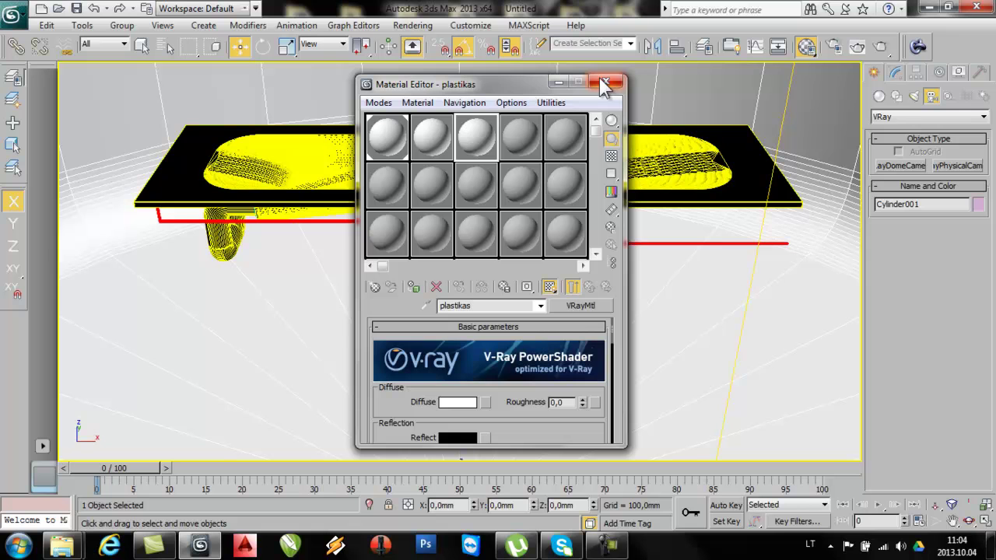
left_click(470, 181)
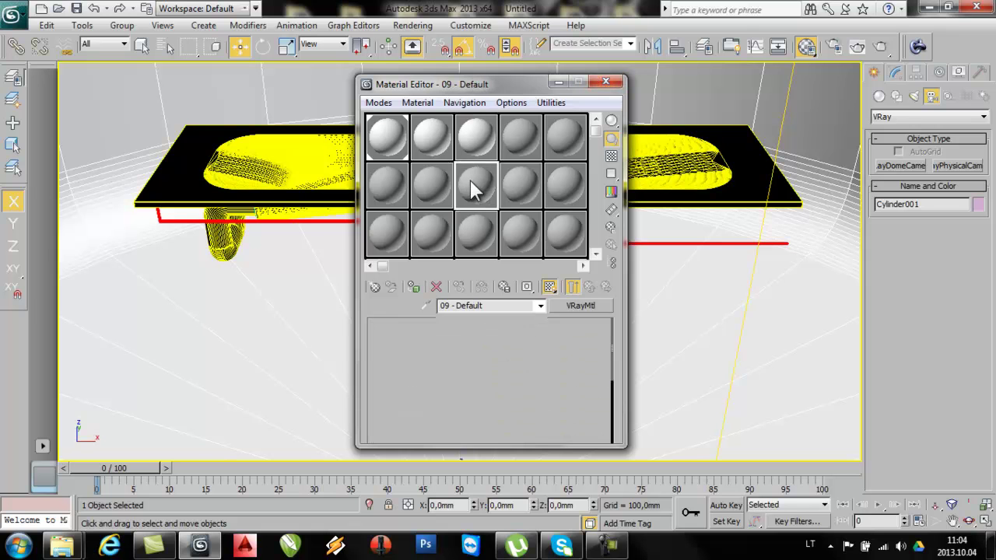
Step: Set the chomas material's diffuse color to near black with a value of 1
left_click(436, 148)
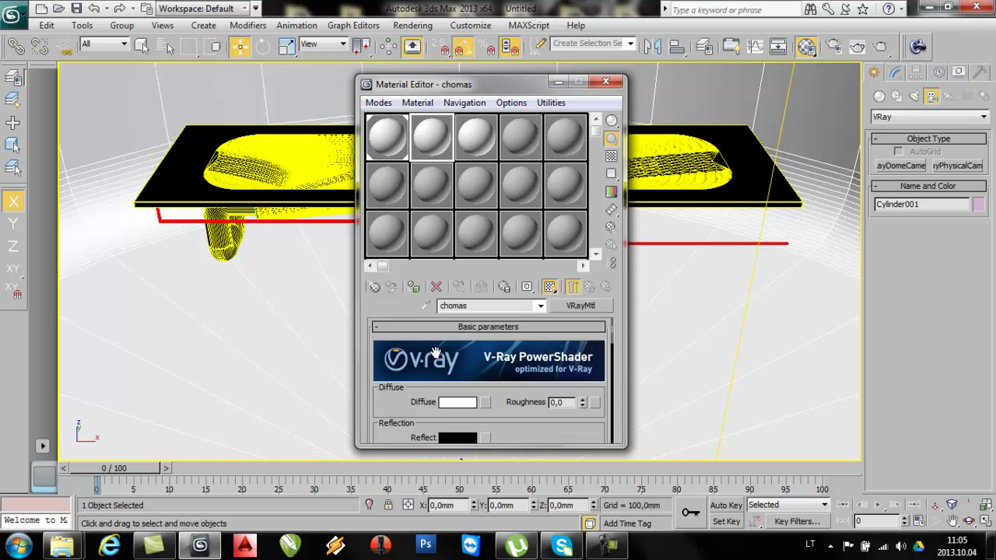
left_click(469, 406)
left_click_drag(587, 164, 528, 168)
type("1")
key("Return")
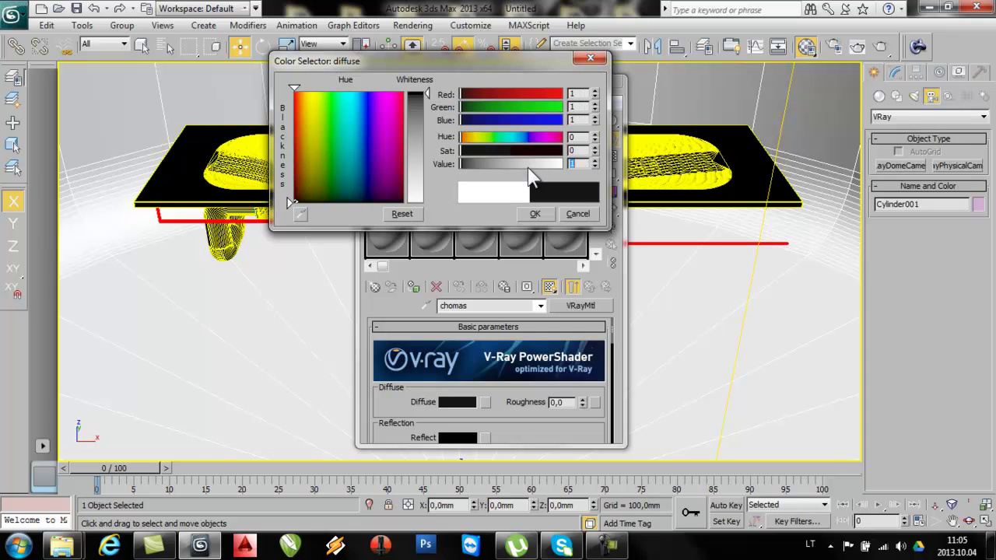
left_click(526, 215)
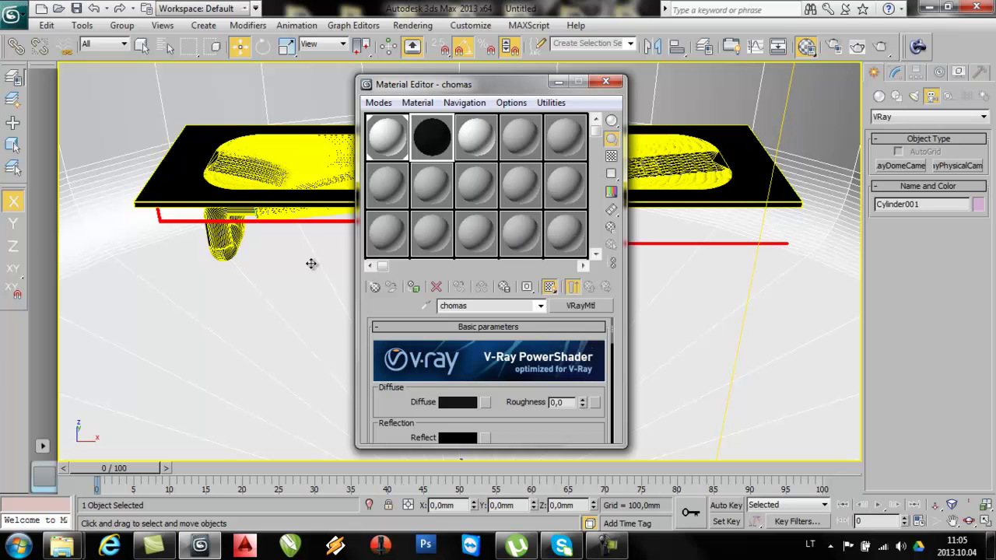
Step: Enable Fresnel reflections on the chomas material, unlock the Fresnel IOR and set it to 100
scroll(384, 410, "down", 2)
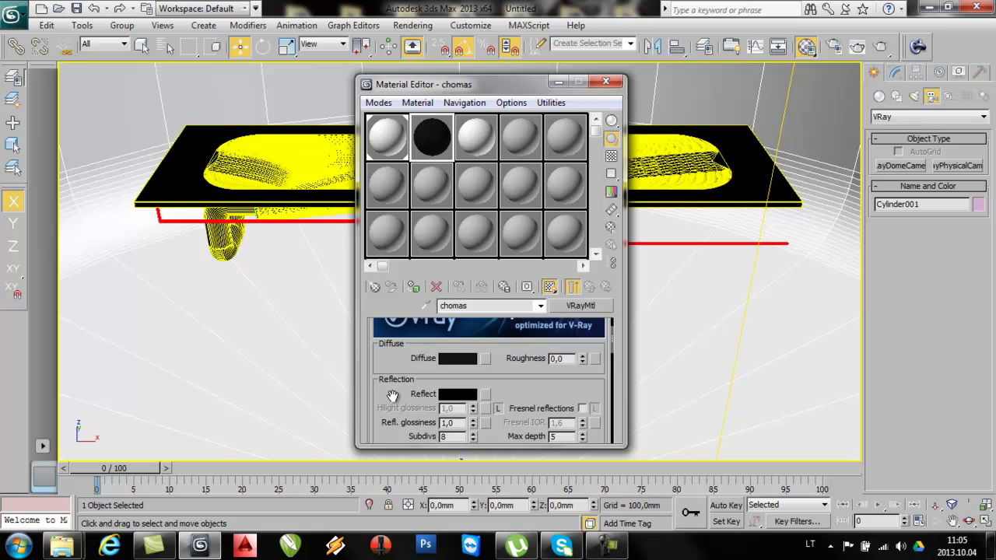
left_click(582, 408)
left_click(595, 408)
scroll(574, 382, "down", 1)
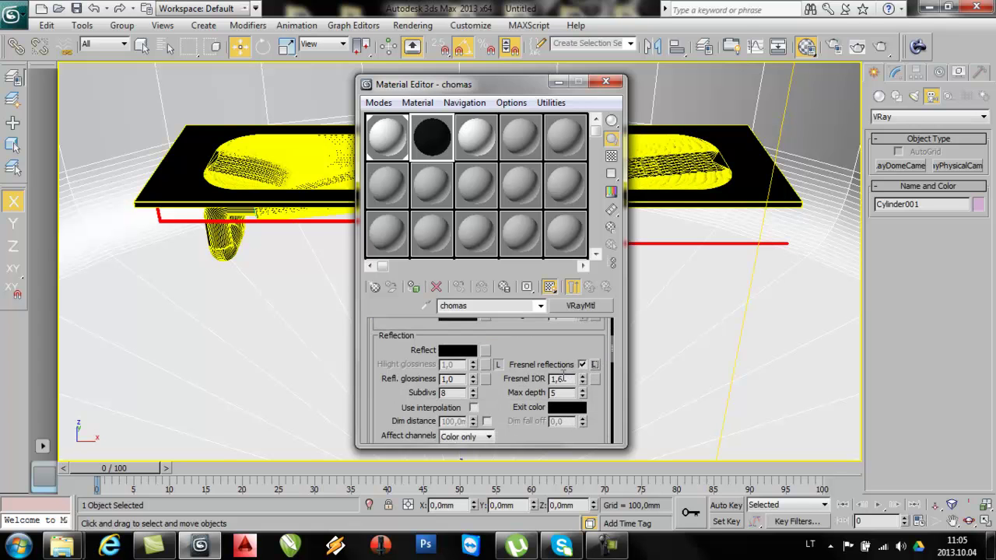
left_click_drag(565, 379, 504, 387)
type("100")
key("Return")
Step: Set the chomas material's reflection color to light grey with a value of 210
left_click(459, 350)
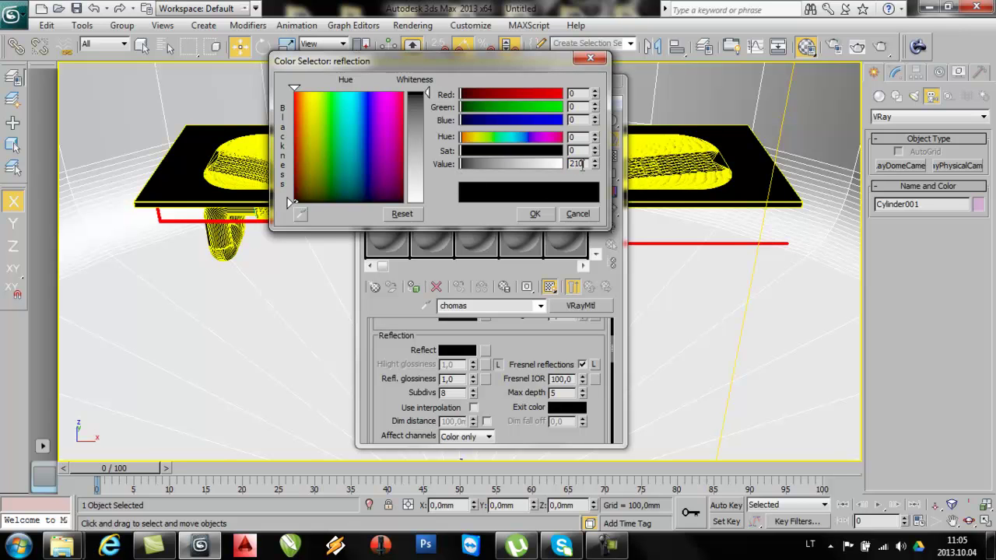
key("Return")
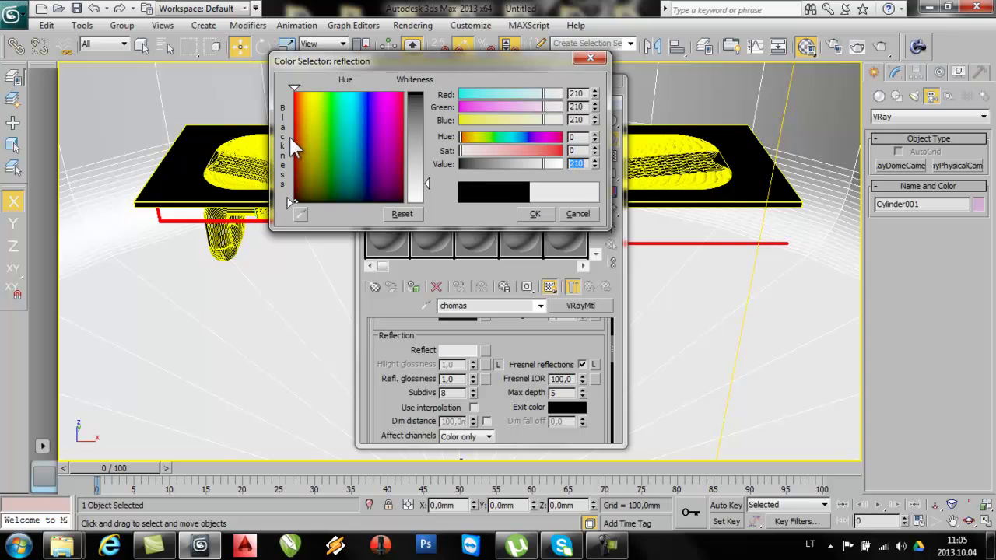
left_click(534, 214)
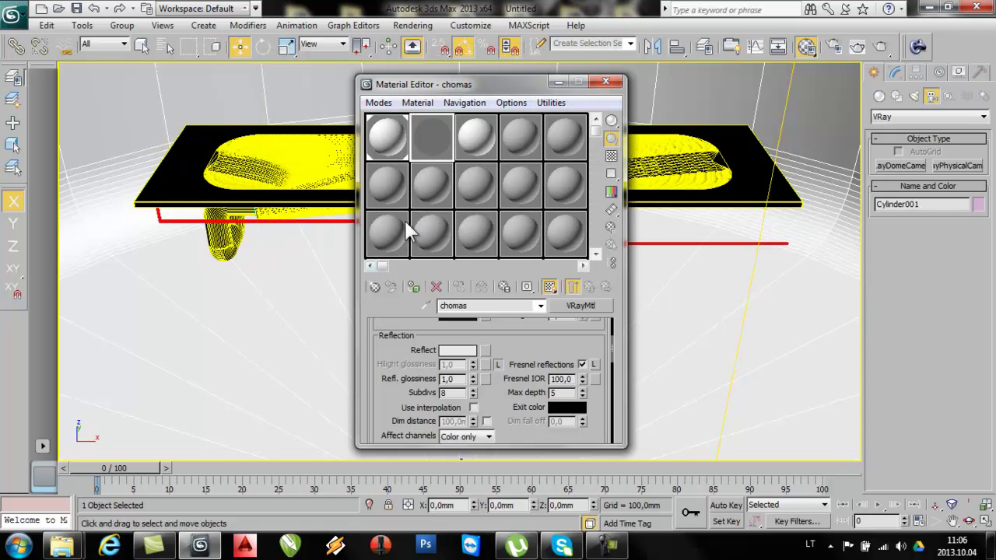
Step: Turn on the checkered sample background for the chomas material and check the sample in an enlarged preview
left_click(612, 156)
double_click(437, 143)
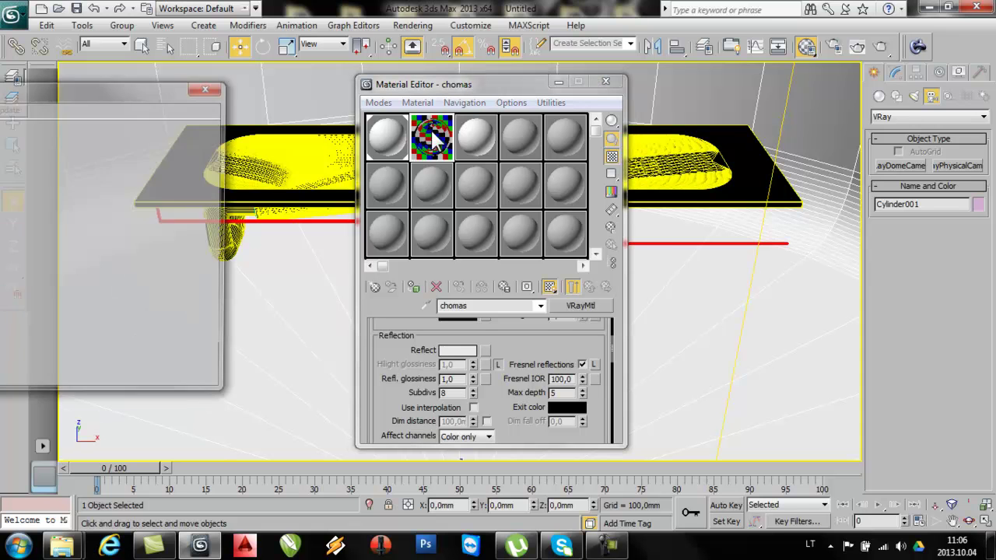
left_click_drag(72, 90, 186, 88)
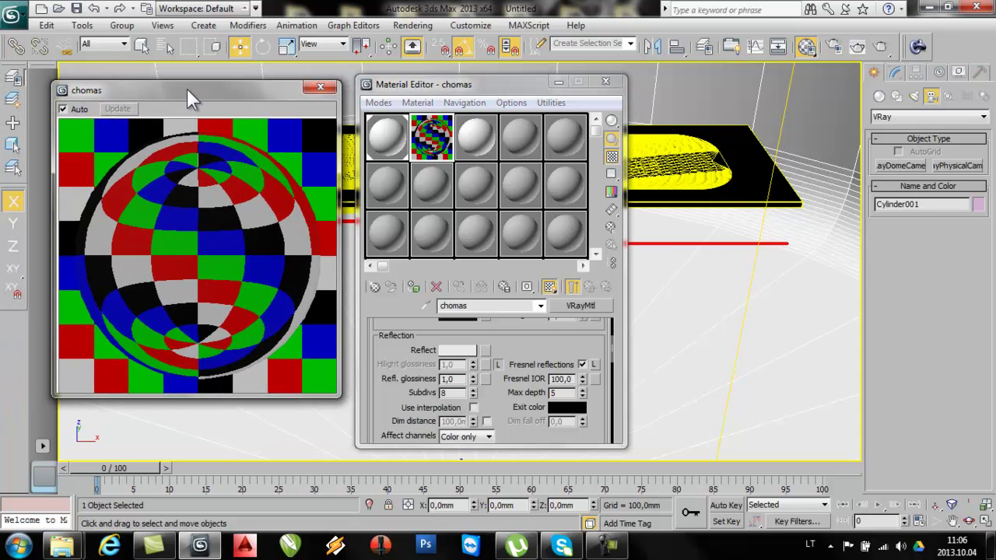
left_click(320, 87)
left_click(611, 156)
left_click(612, 157)
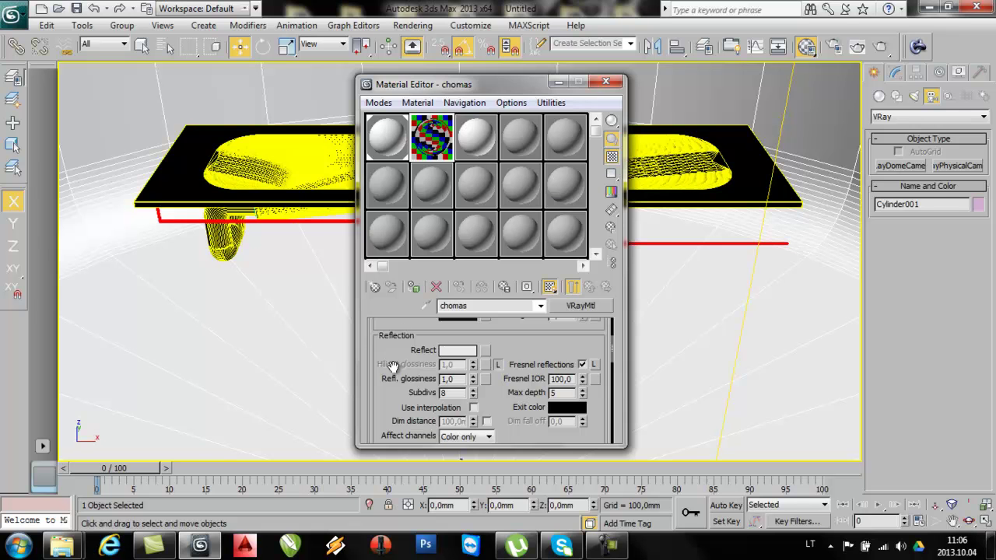
Step: Assign a standard Bitmap map to the Bump slot of the chomas material
scroll(393, 366, "down", 3)
scroll(393, 367, "down", 5)
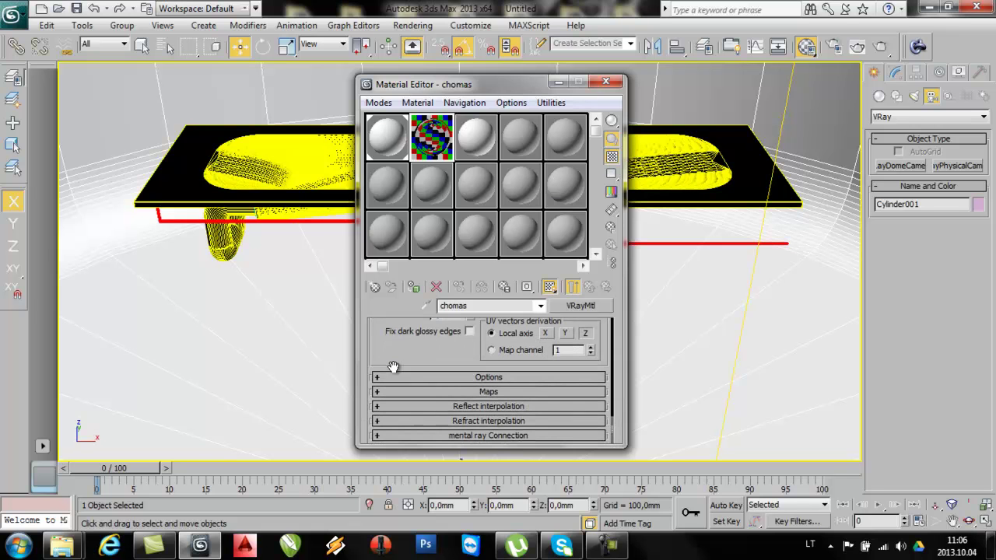
left_click(488, 393)
scroll(484, 389, "down", 5)
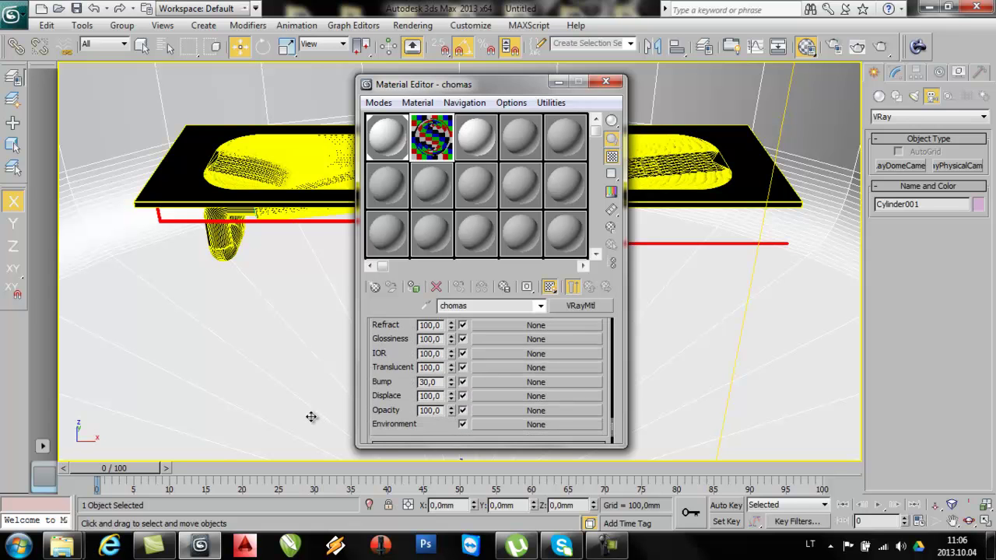
left_click(505, 381)
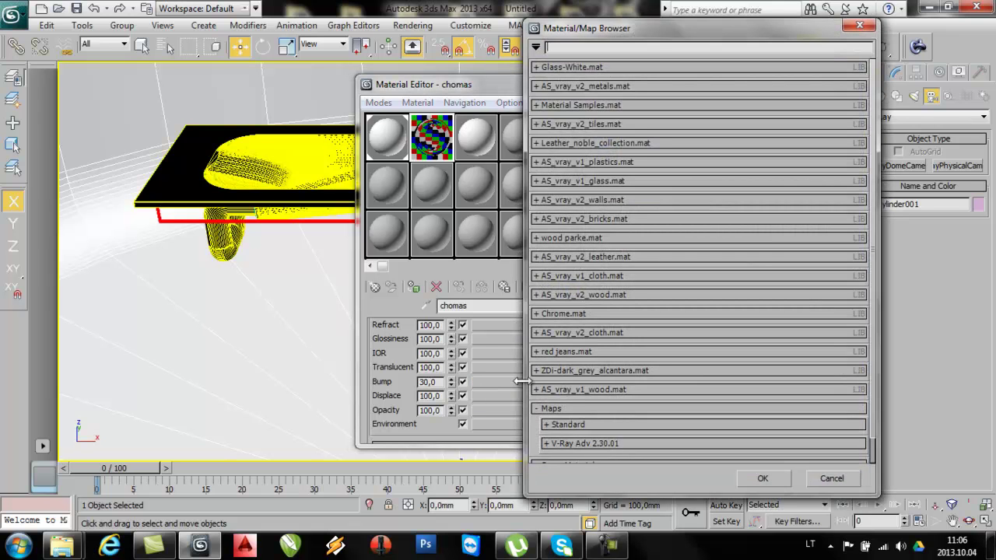
left_click(568, 425)
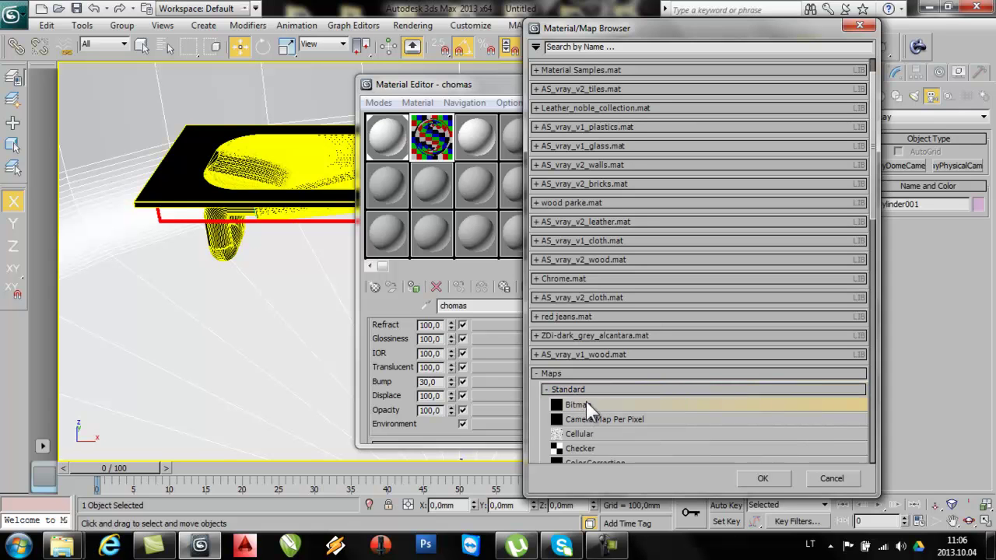
double_click(587, 402)
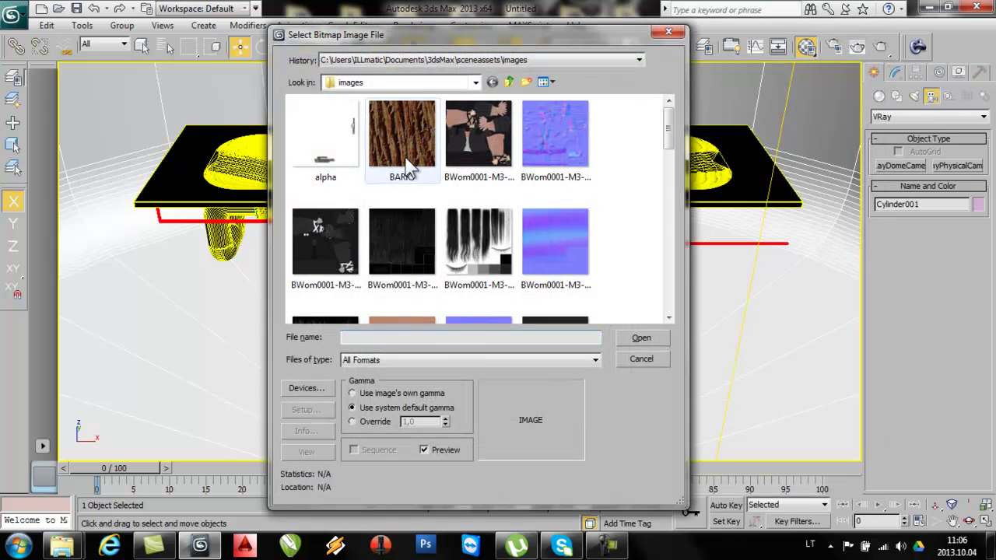
Step: Load the dr_6 image from the DIRT folder in 3D MAX MEDZIAGOS and display the map in the viewport
left_click(387, 84)
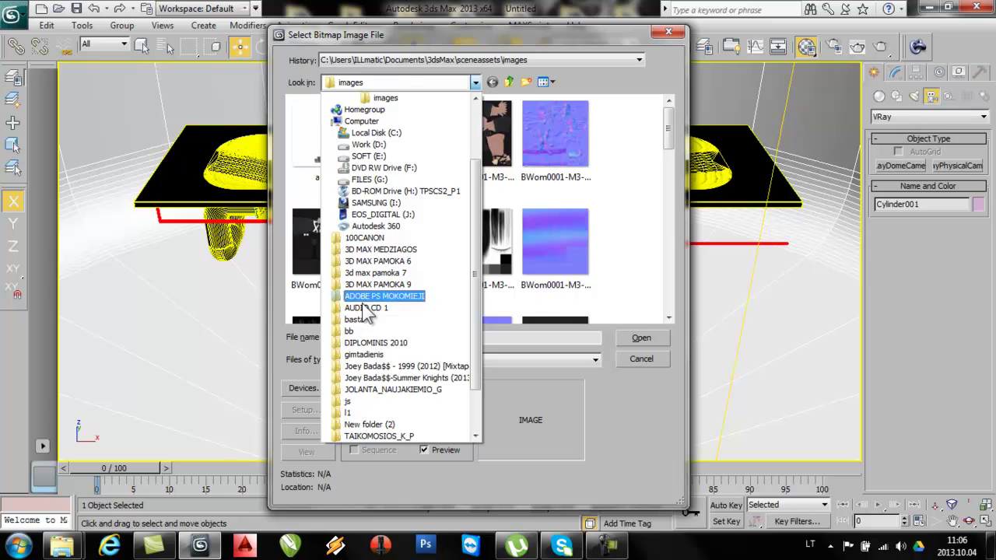
left_click(381, 250)
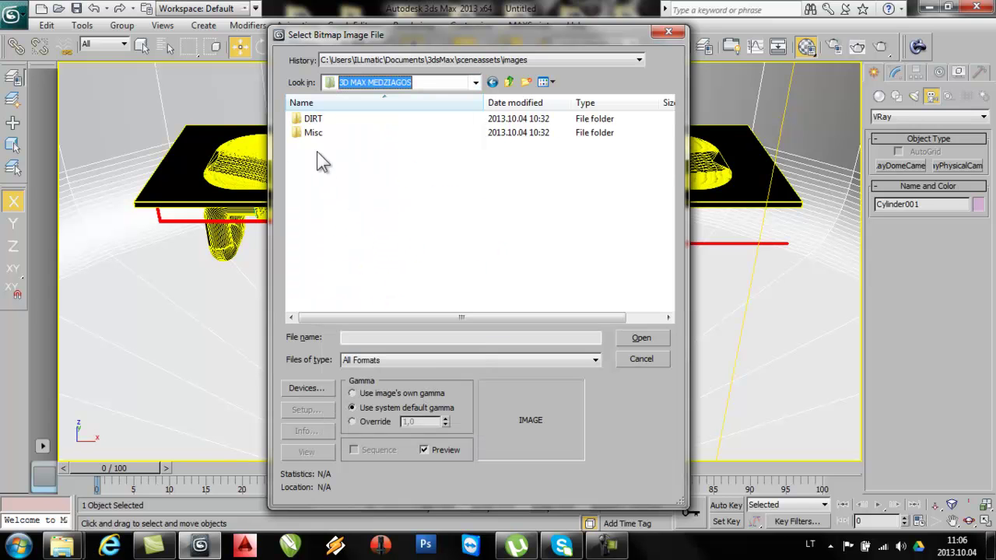
double_click(314, 120)
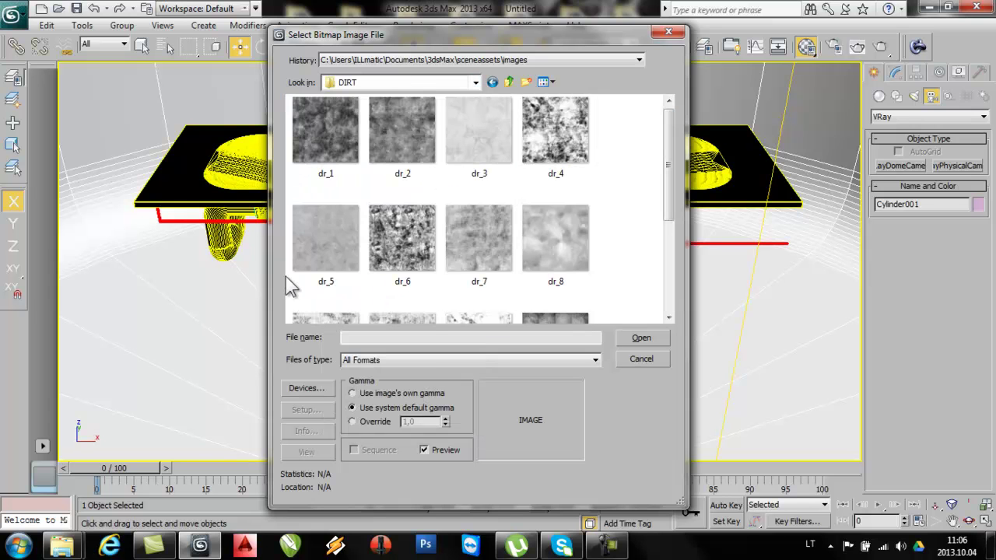
left_click(396, 239)
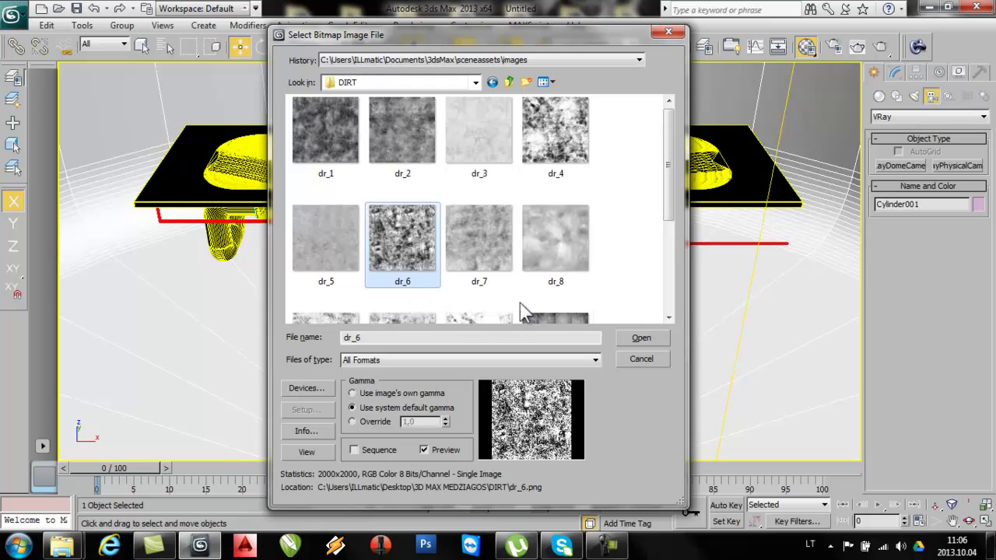
left_click(641, 338)
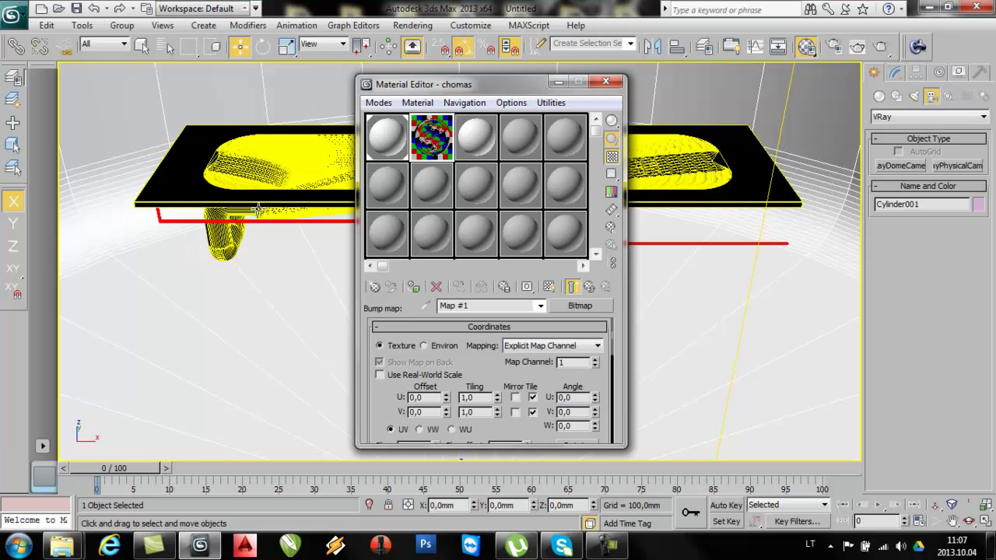
left_click(549, 287)
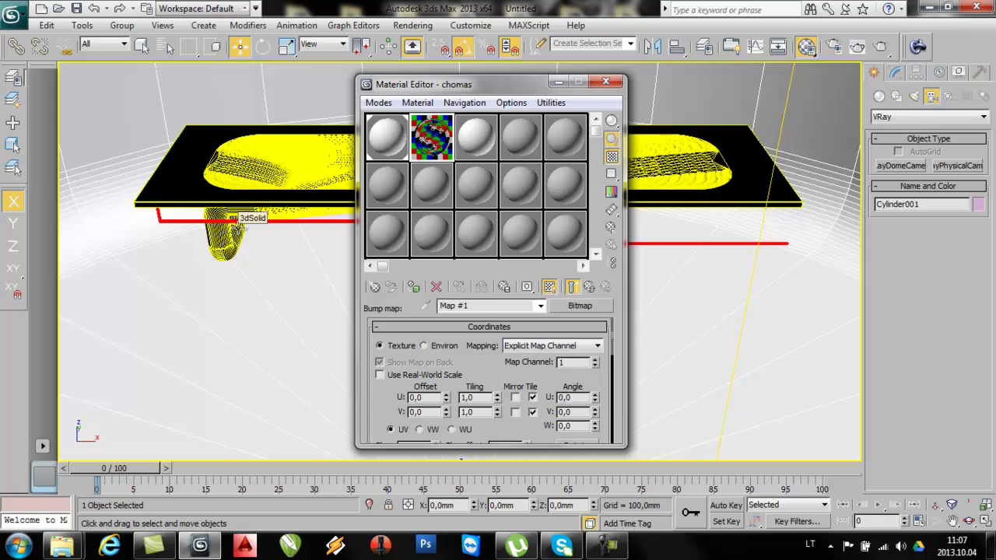
Step: Show the table leg in the front view with the grid and edged faces turned off
key("f")
middle_click_drag(255, 265, 117, 211)
scroll(178, 322, "up", 4)
middle_click_drag(178, 322, 377, 154)
scroll(111, 293, "up", 5)
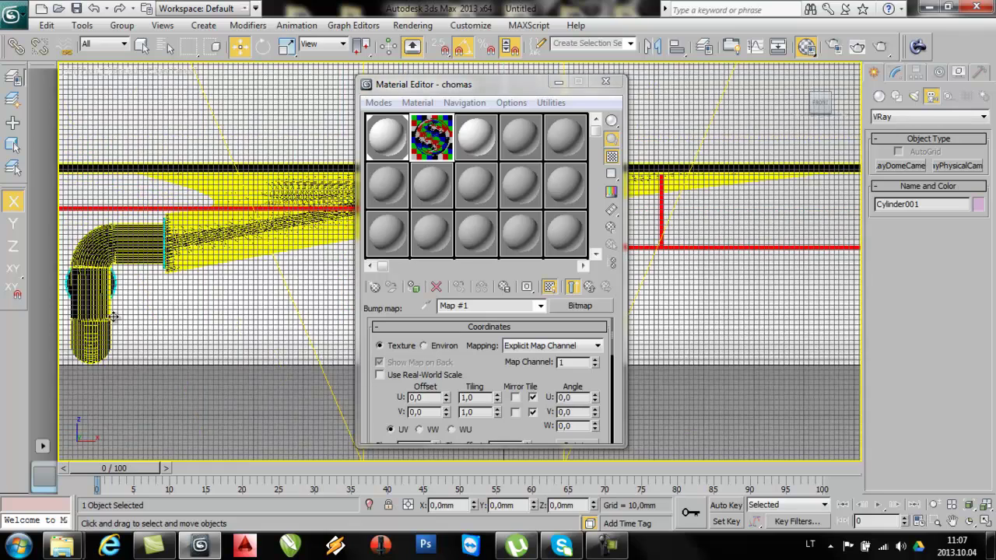
middle_click_drag(113, 317, 181, 303)
key("g")
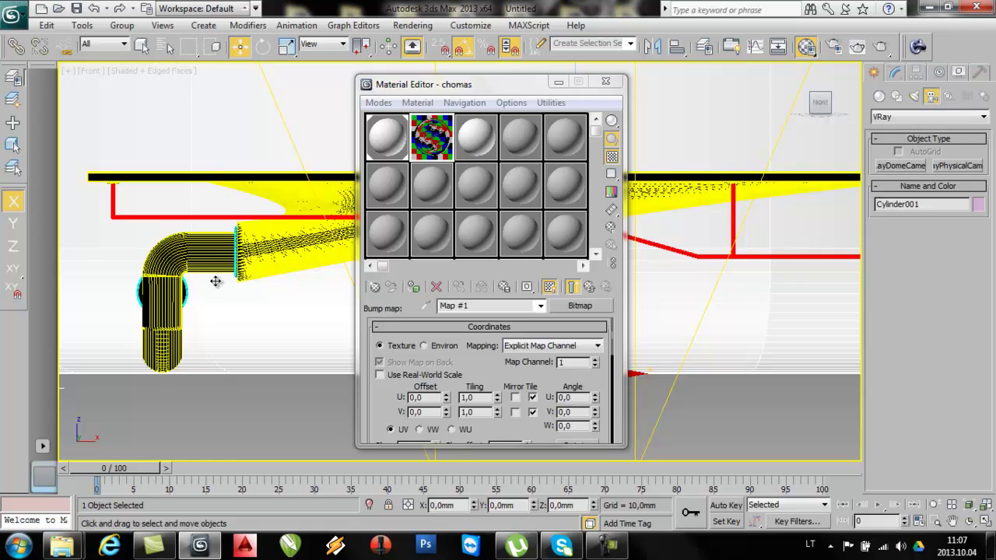
key("F4")
middle_click_drag(173, 296, 180, 288)
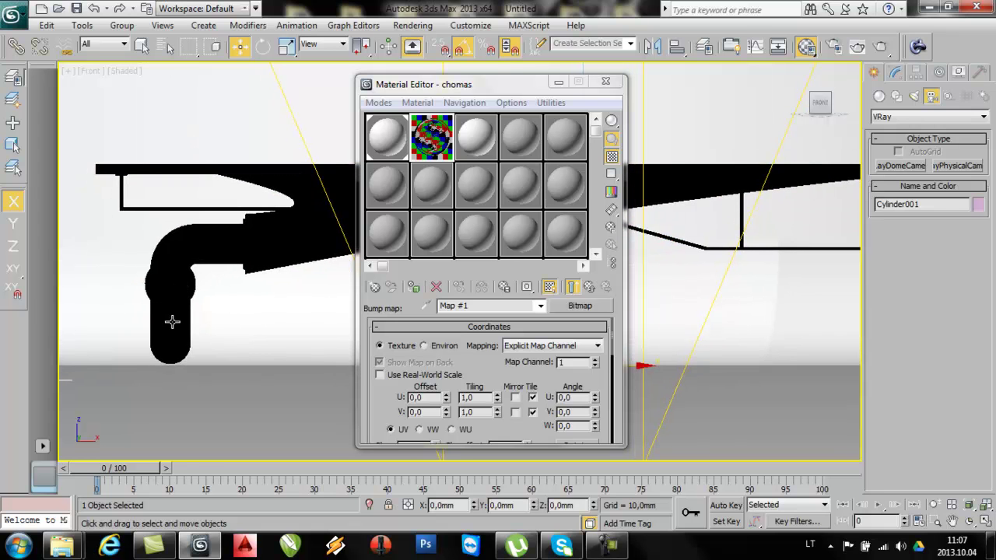
Step: Assign the chomas material to the bent pipe leg under the tabletop
left_click(173, 321)
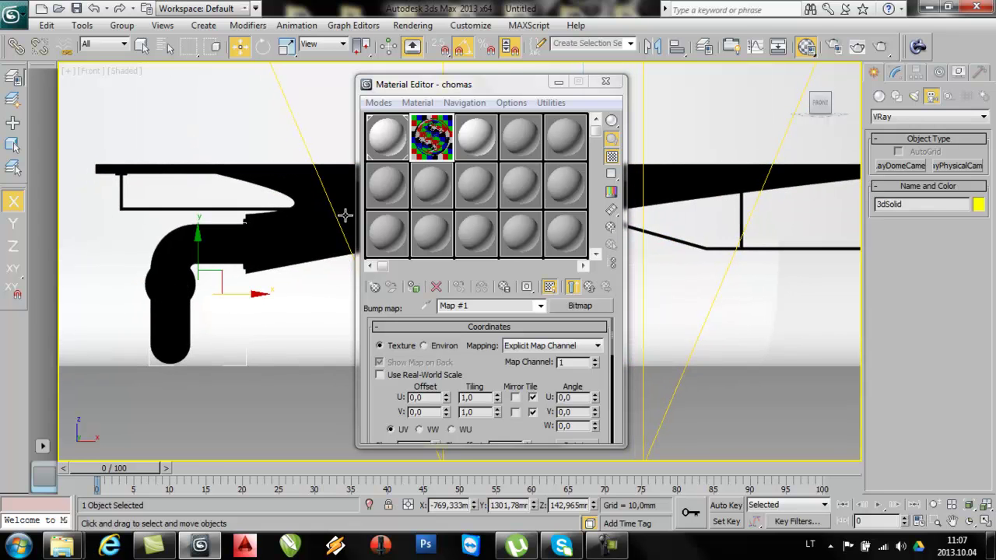
scroll(162, 286, "up", 4)
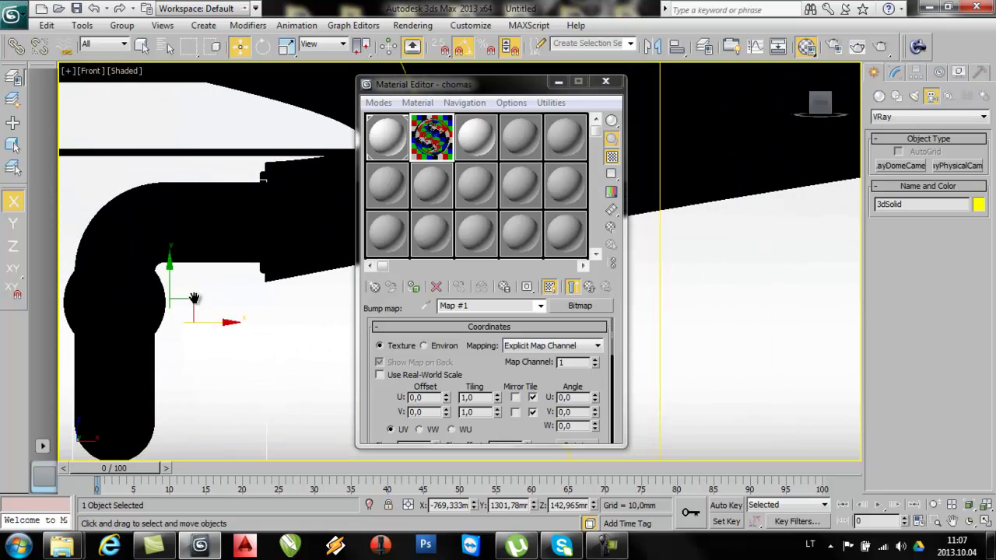
left_click(414, 287)
scroll(199, 287, "up", 5)
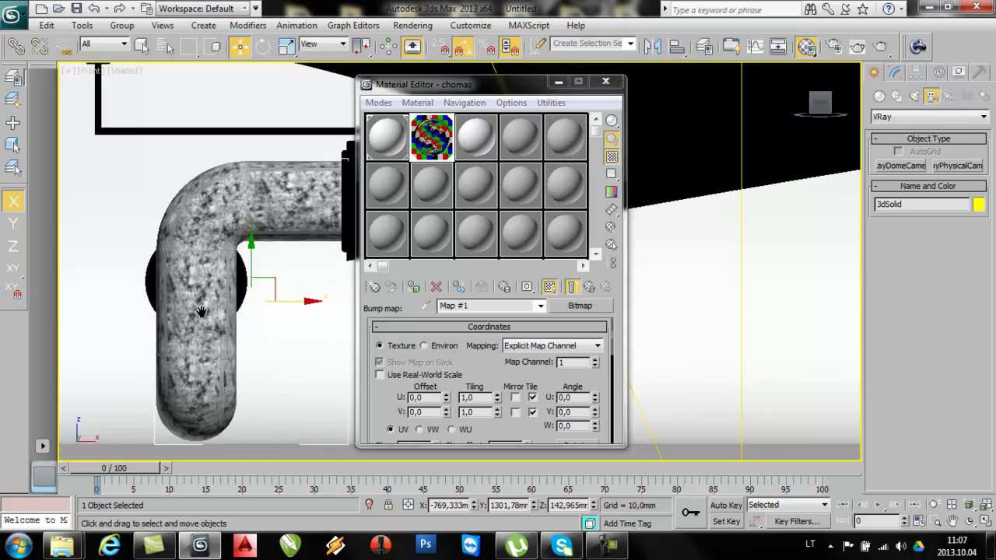
Step: Assign the chomas material to the ring where the bent pipe meets the table body
scroll(199, 287, "down", 4)
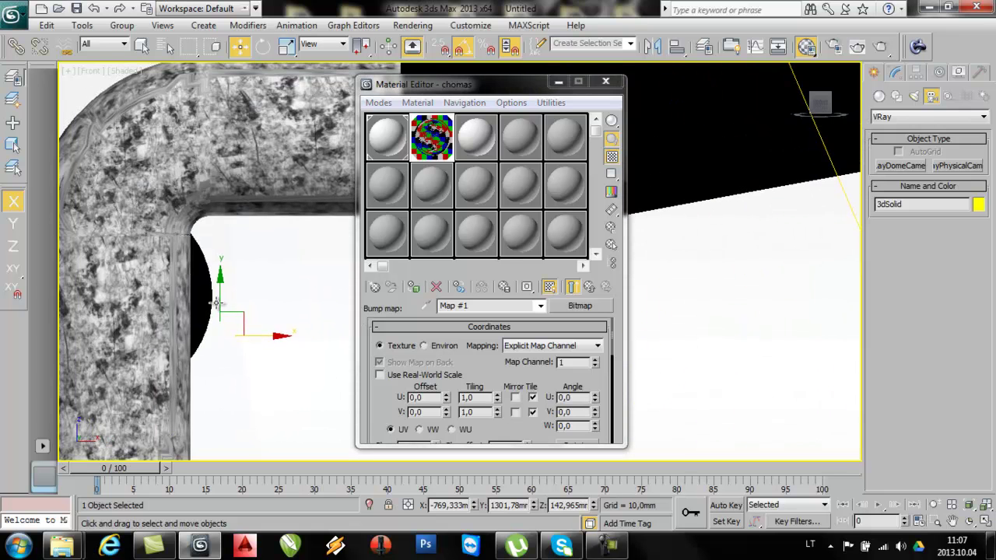
scroll(222, 336, "up", 6)
scroll(311, 347, "down", 2)
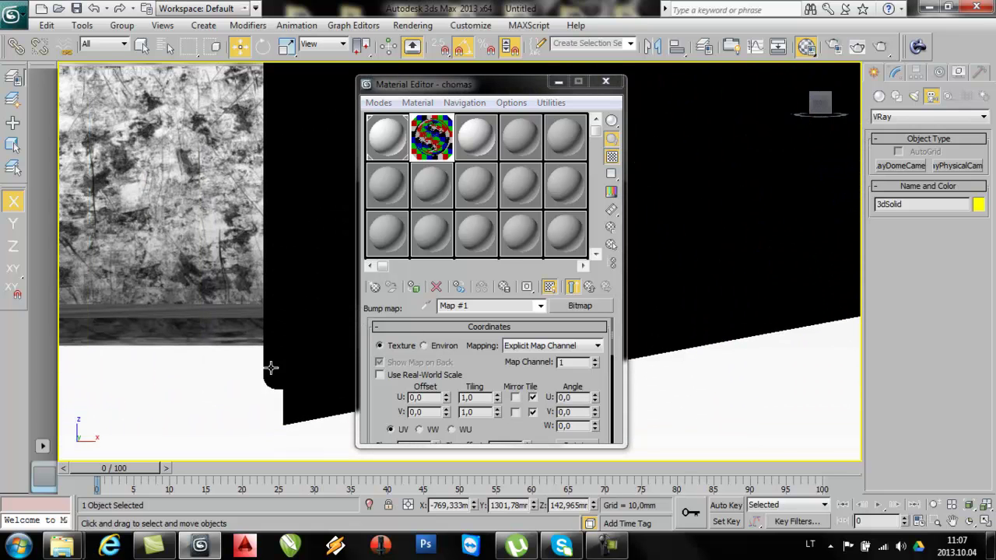
left_click(272, 368)
left_click(412, 288)
scroll(260, 334, "down", 5)
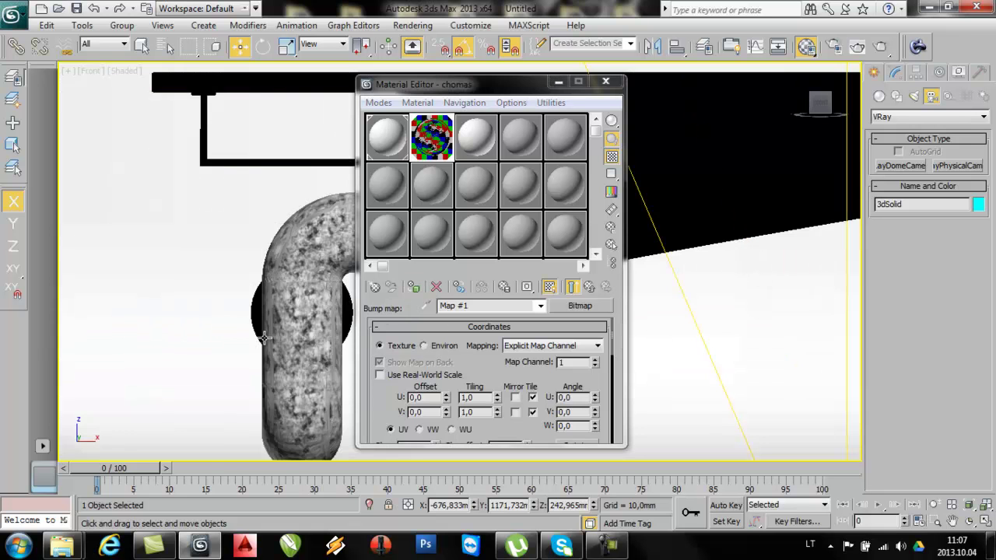
scroll(123, 238, "down", 2)
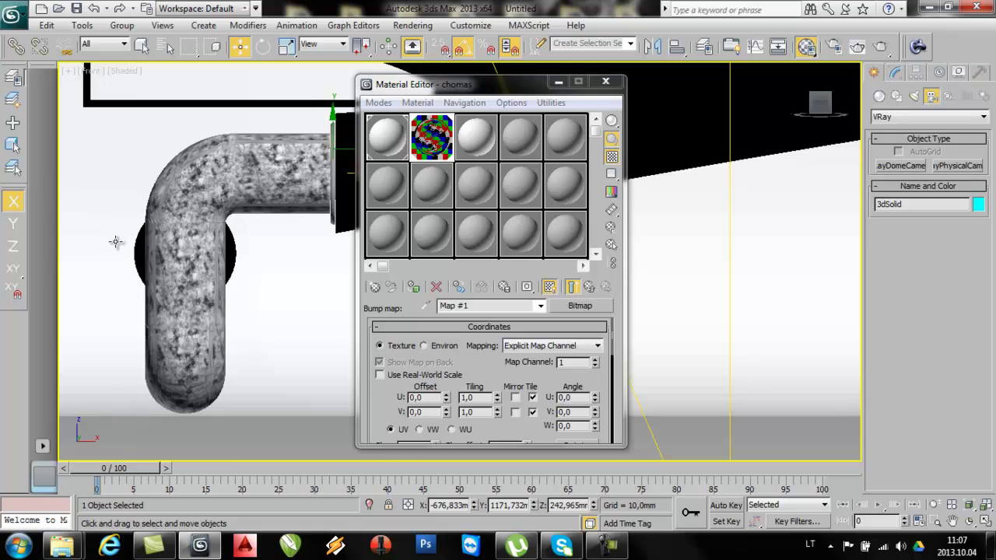
scroll(239, 225, "up", 2)
left_click(262, 207)
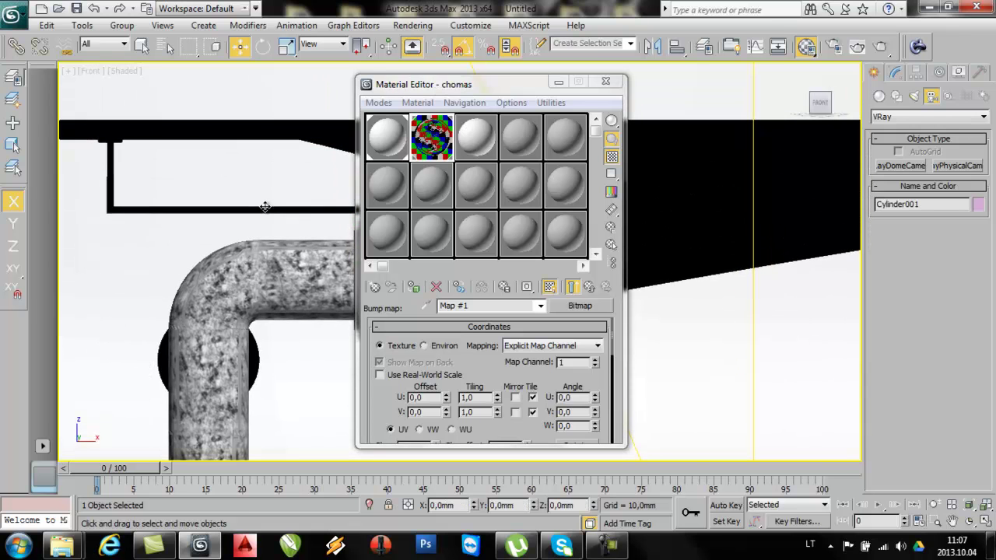
left_click(412, 287)
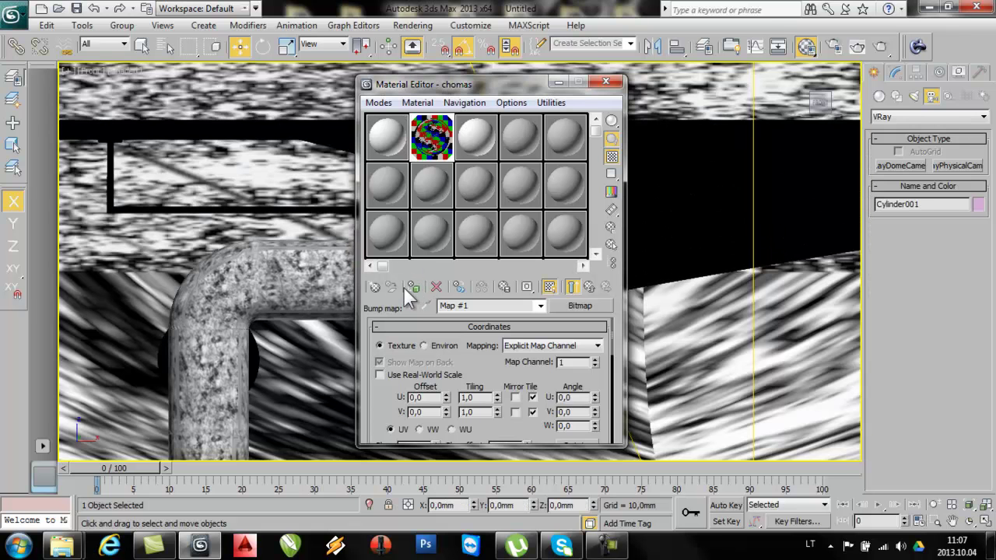
Step: Assign the chomas material to the thin red frame beneath the tabletop
left_click(168, 208)
scroll(122, 247, "down", 4)
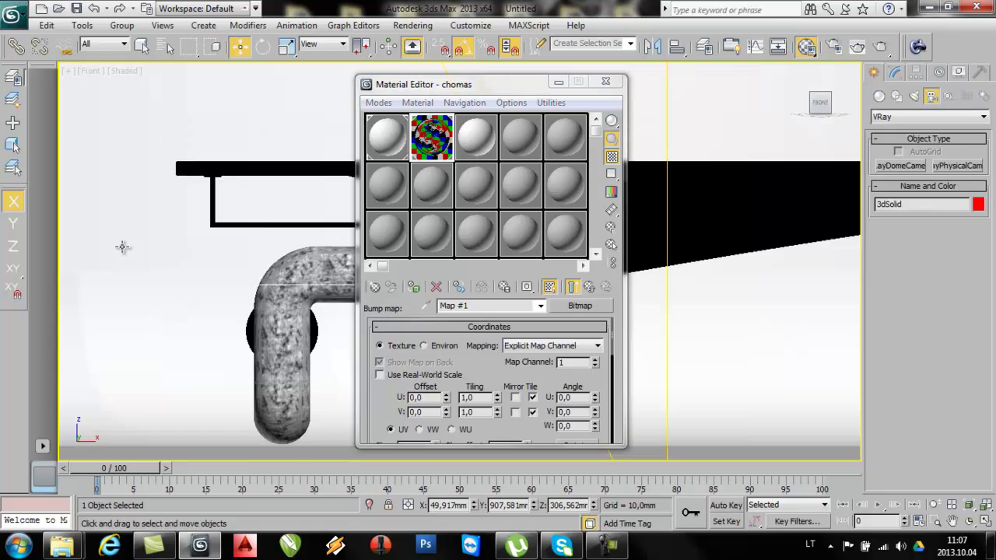
left_click(415, 287)
scroll(148, 273, "up", 3)
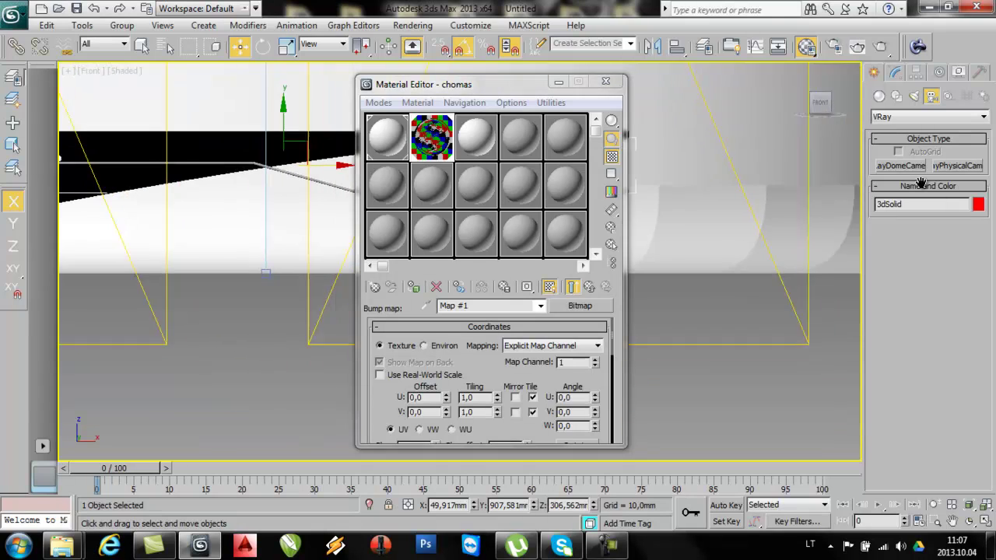
Step: Move the Material Editor off the model and assign the chomas material to the ring on the neighbouring bent pipe
left_click_drag(441, 84, 674, 93)
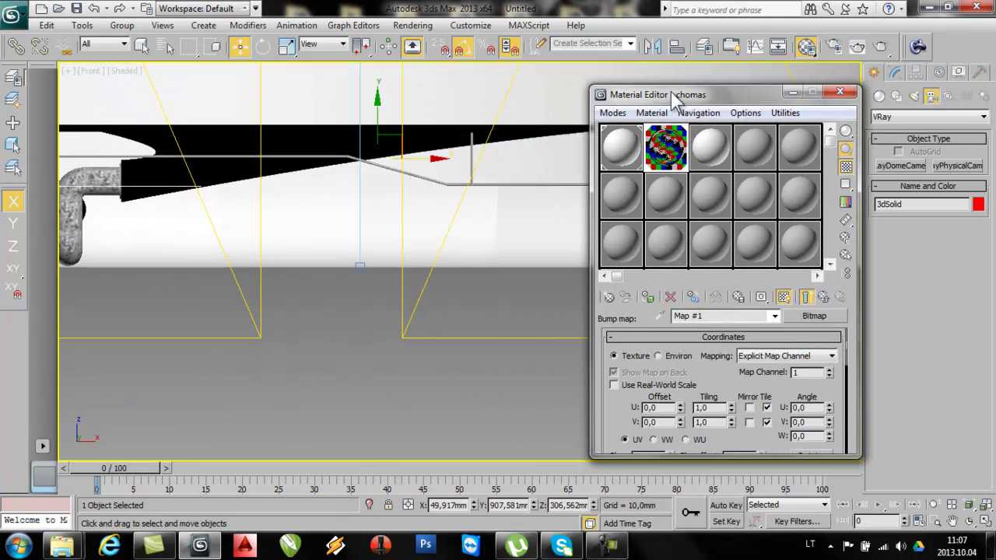
middle_click_drag(200, 211, 433, 237)
scroll(260, 273, "up", 4)
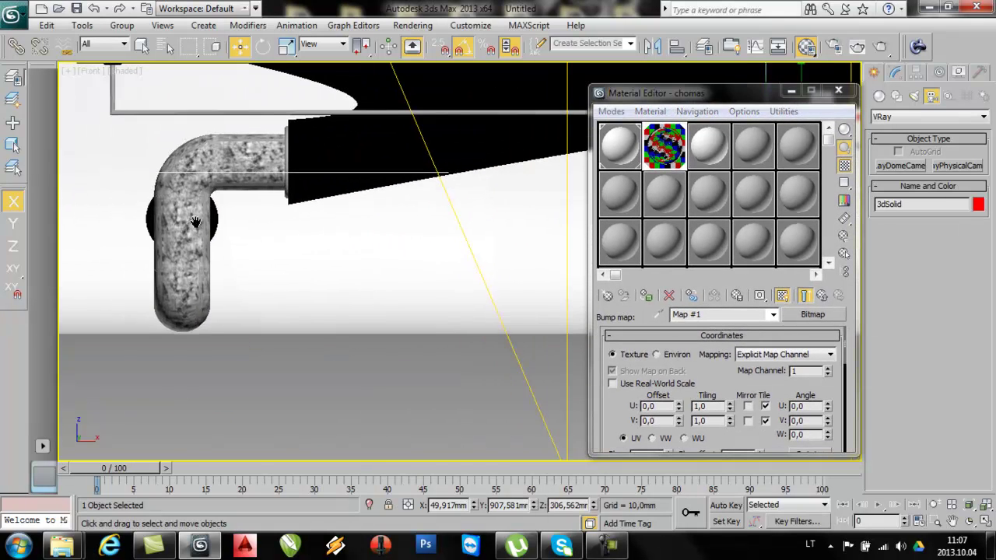
middle_click_drag(62, 296, 231, 348, "alt")
scroll(221, 285, "up", 4)
middle_click_drag(217, 277, 523, 310)
left_click(313, 207)
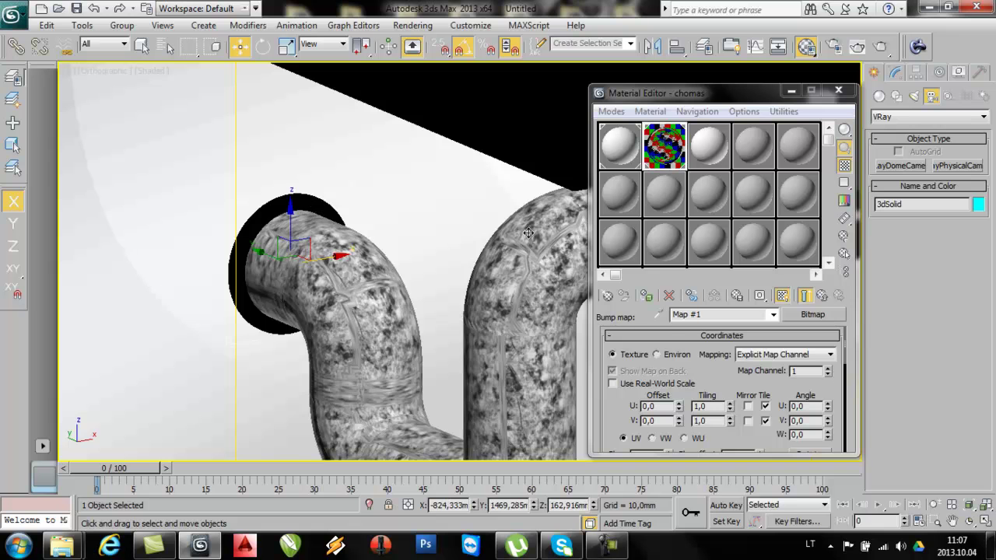
left_click(642, 293)
Step: Examine how the dirt map lies on the pipe bends, ring and thin frame from close up
middle_click_drag(311, 295, 115, 355, "alt")
scroll(276, 319, "up", 8)
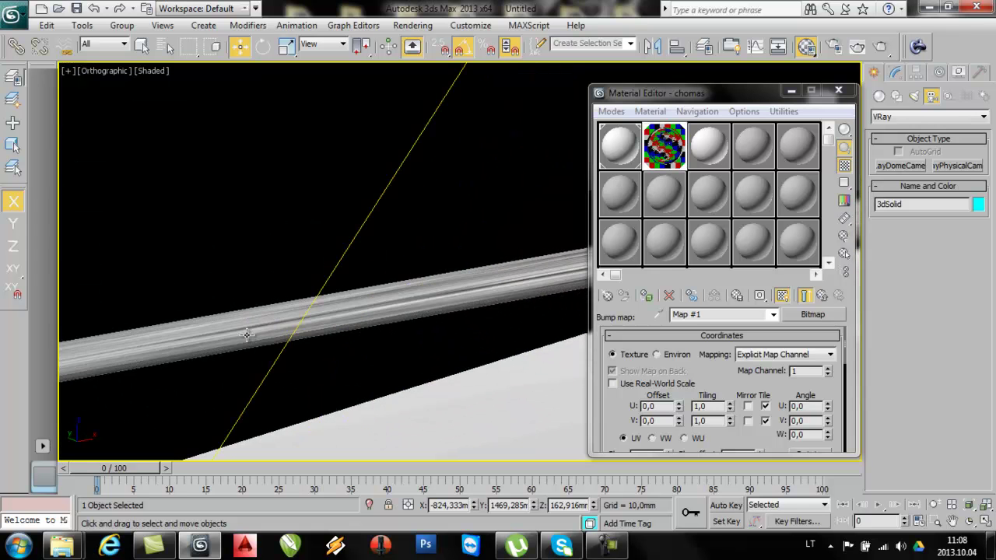
scroll(247, 334, "down", 5)
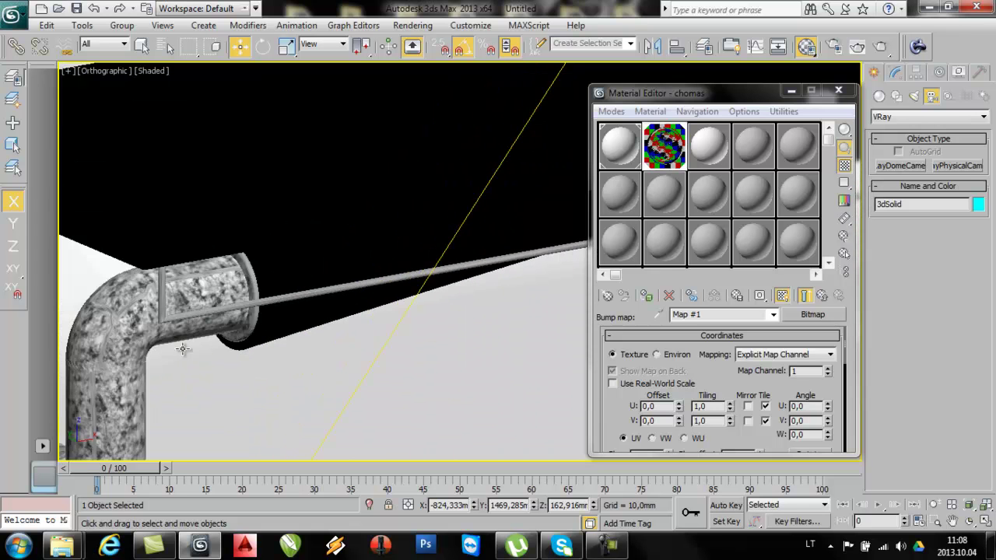
scroll(182, 349, "down", 5)
scroll(222, 346, "up", 8)
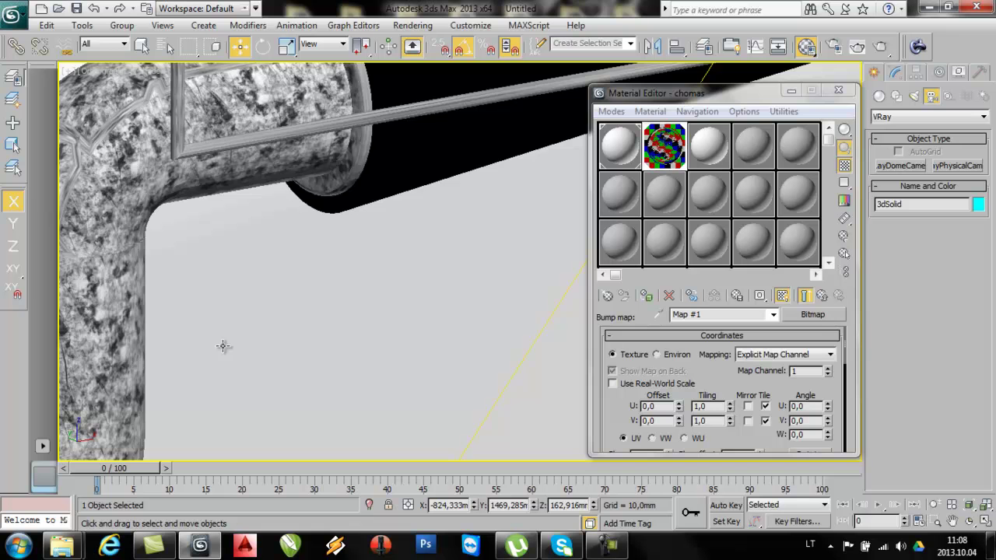
scroll(223, 346, "down", 5)
scroll(287, 242, "up", 3)
scroll(287, 242, "down", 3)
middle_click_drag(199, 303, 247, 271)
scroll(258, 310, "up", 4)
middle_click_drag(175, 279, 316, 324)
scroll(263, 288, "up", 3)
scroll(262, 288, "down", 3)
scroll(221, 330, "up", 3)
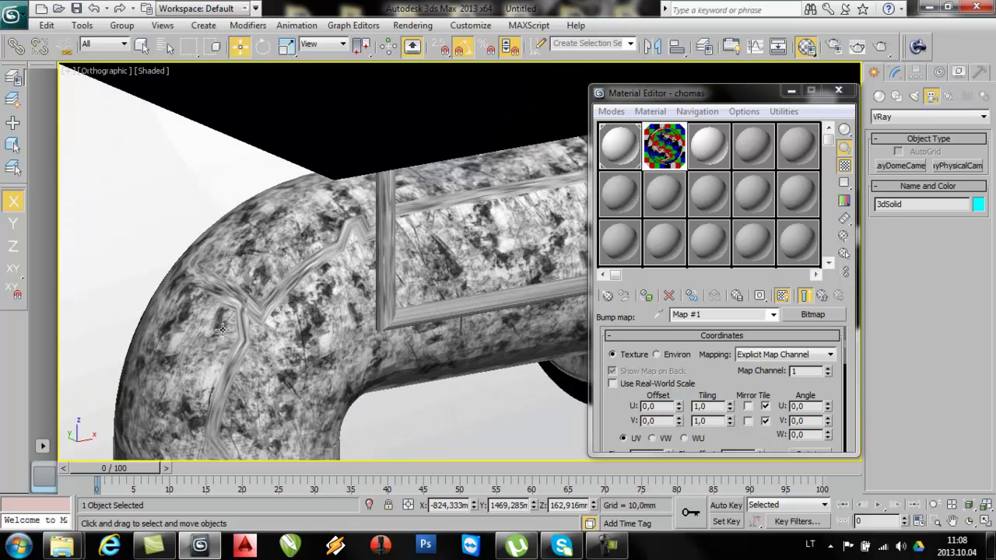
Step: Set the dirt bitmap's tiling to 2 in both U and V
scroll(243, 364, "up", 3)
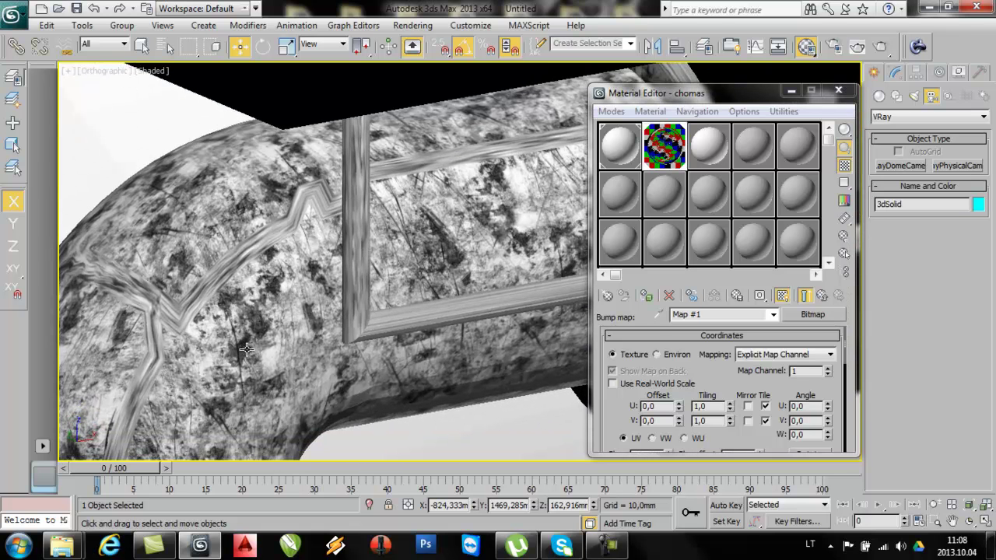
double_click(705, 406)
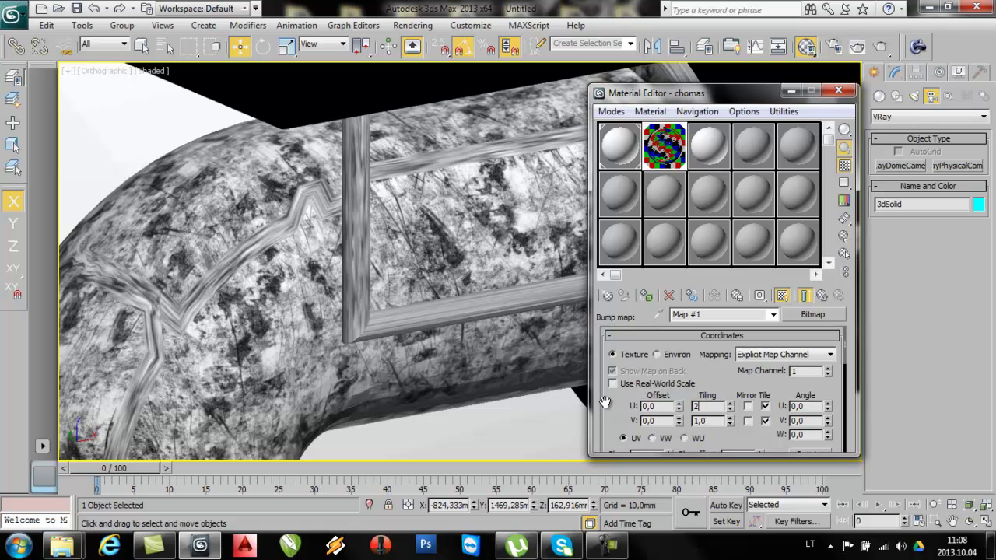
key("Return")
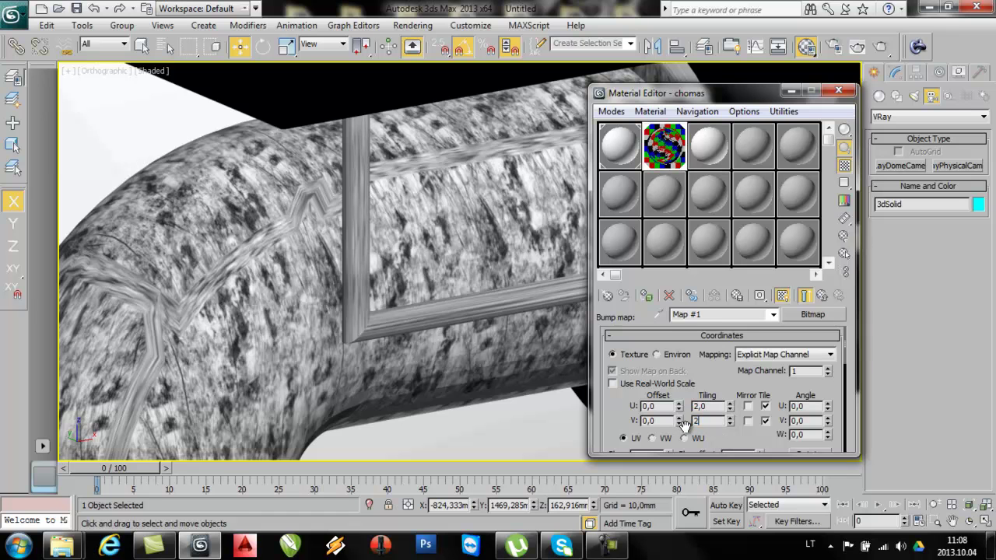
type("2")
key("Return")
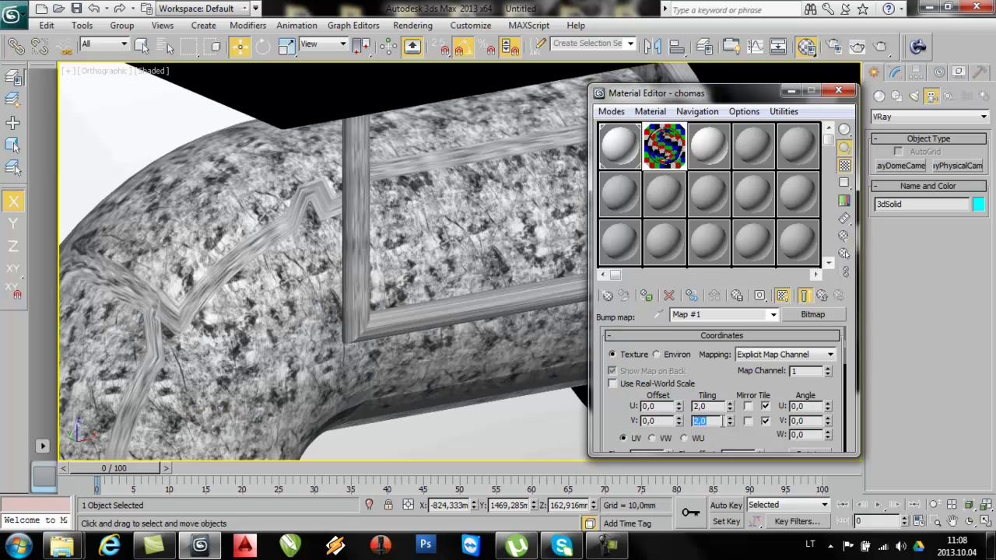
Step: Raise the dirt bitmap's U and V tiling to 4 and check the pattern on the pipes
left_click_drag(714, 413, 635, 406)
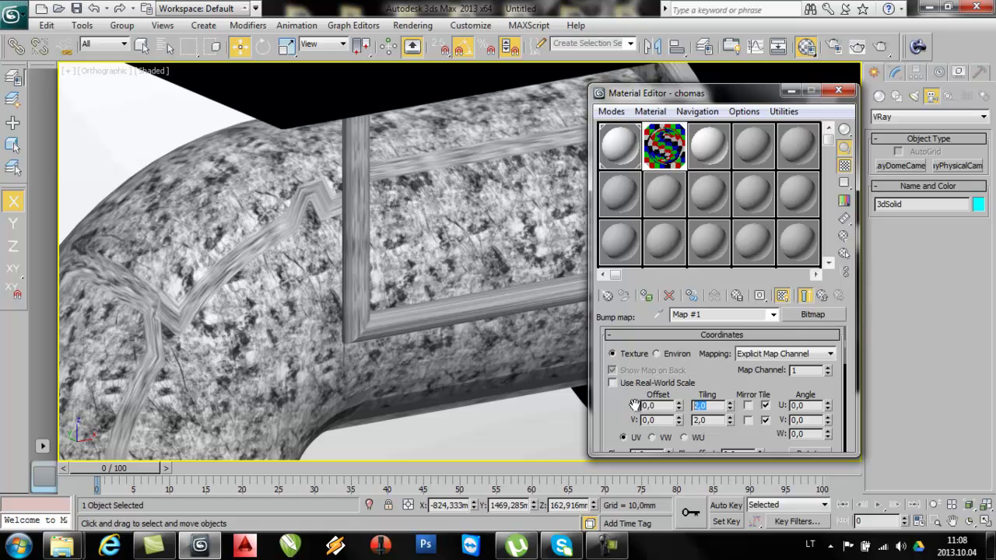
type("4")
key("Return")
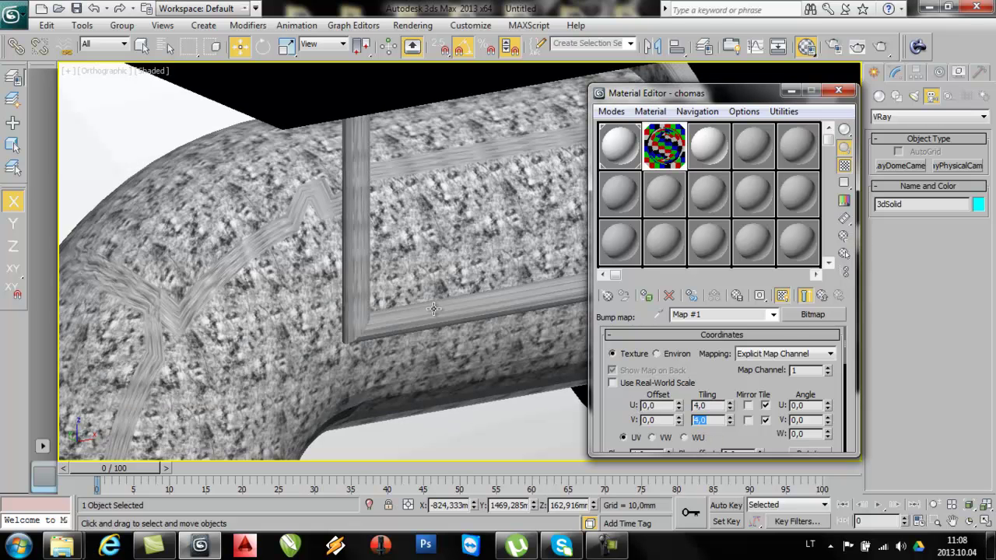
scroll(338, 291, "down", 6)
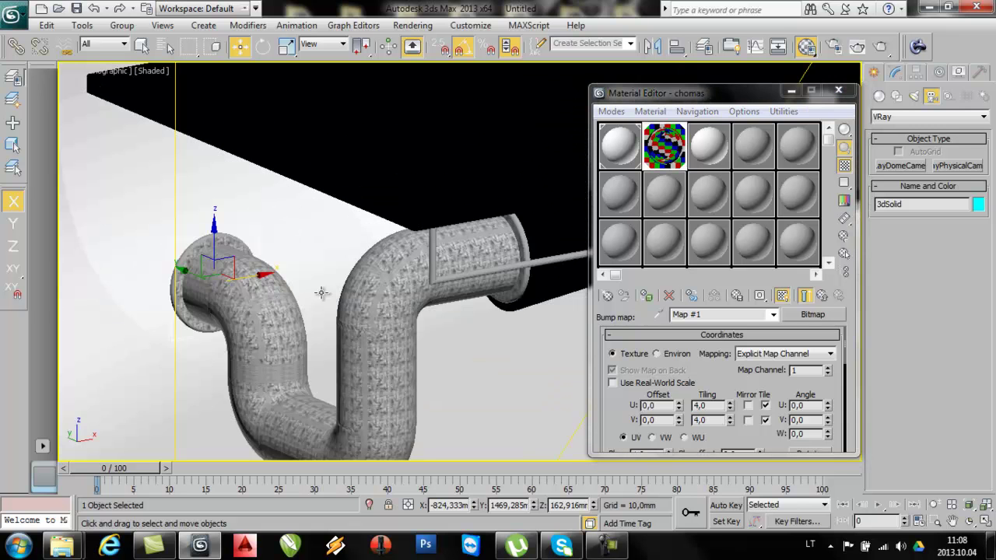
middle_click_drag(315, 323, 298, 317)
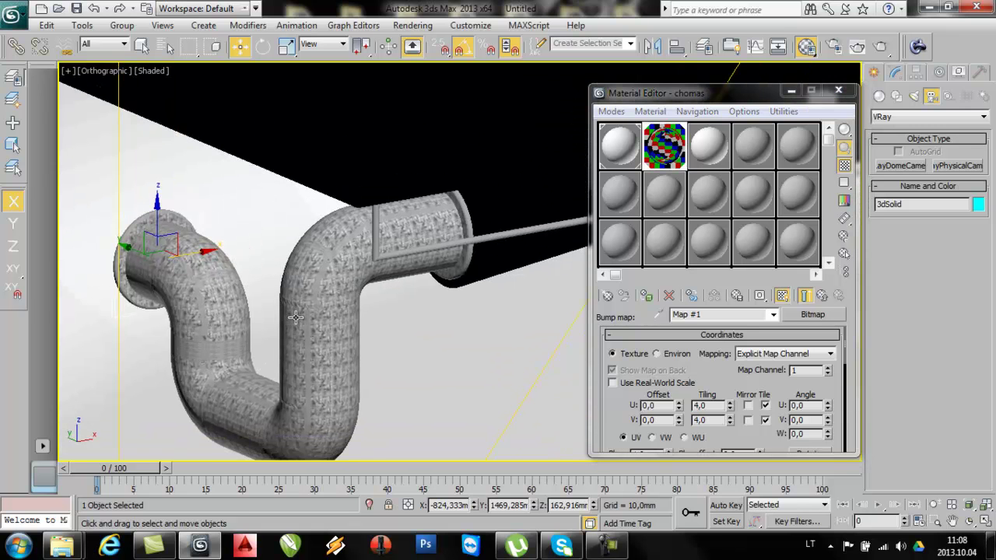
Step: Restore the dirt bitmap's U and V tiling to 1 and check the pipes from farther away
double_click(703, 405)
type("1")
key("Return")
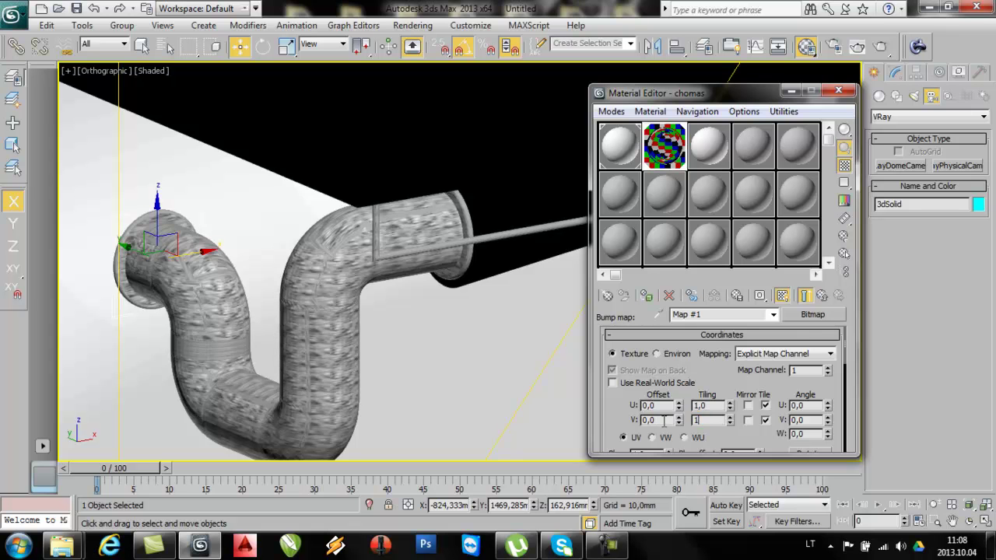
key("Return")
scroll(409, 314, "down", 2)
scroll(350, 345, "down", 3)
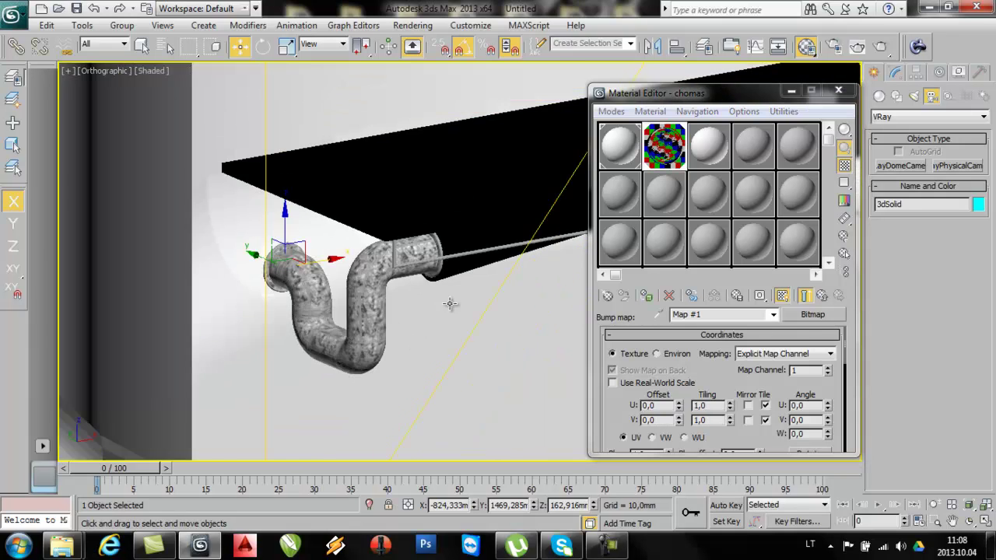
middle_click_drag(450, 304, 384, 330)
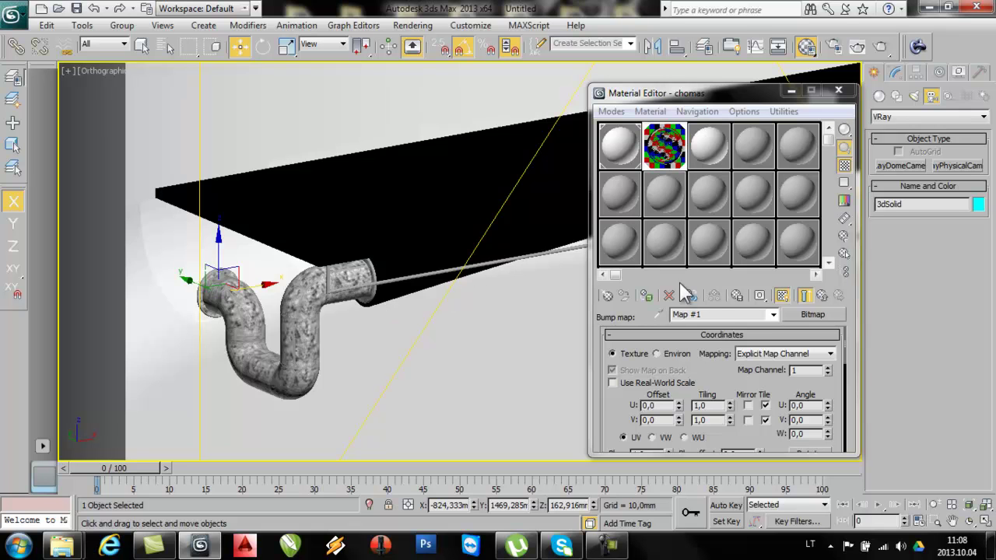
Step: Return to the main level of the chomas material and show its shaded material in the viewport
left_click(820, 296)
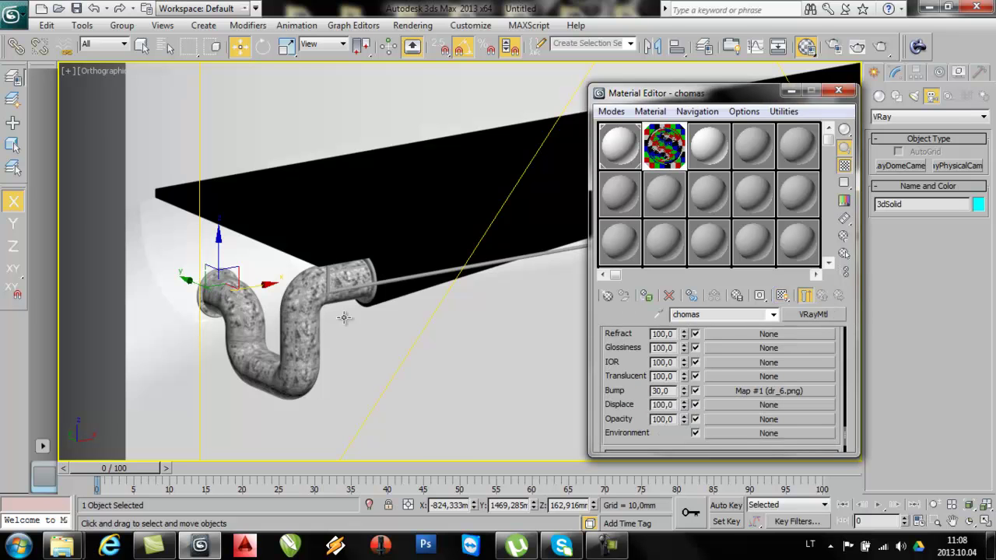
left_click(782, 296)
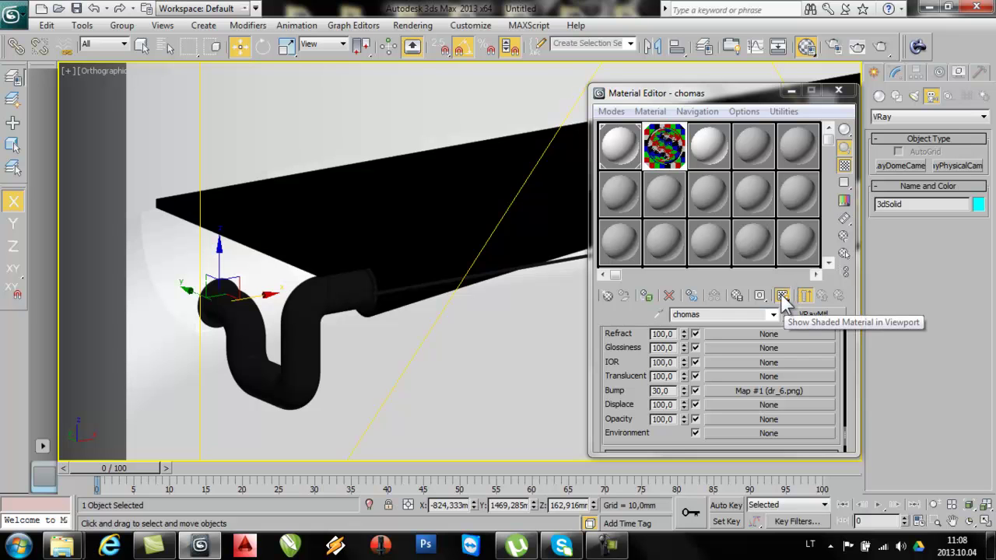
middle_click_drag(363, 301, 337, 335)
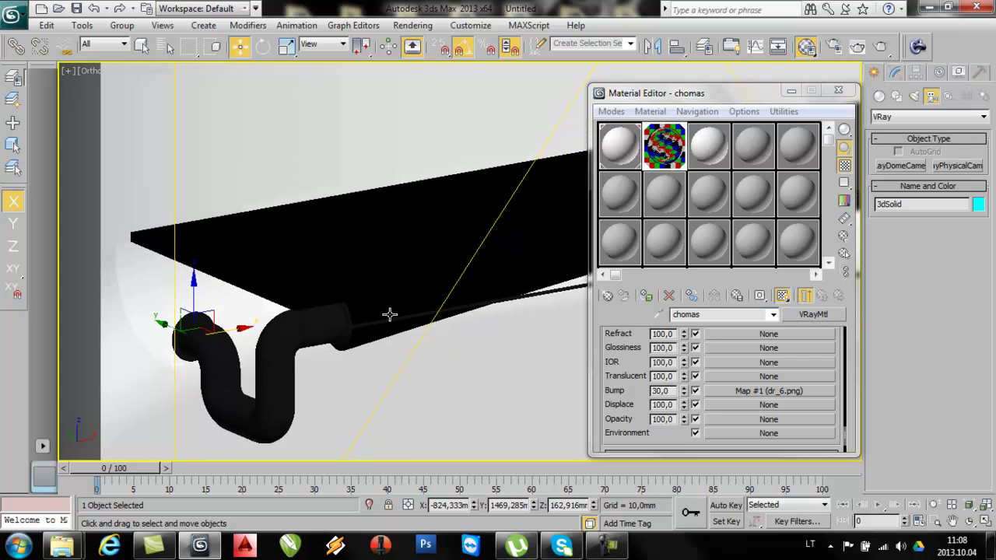
Step: Open the plastikas material for editing and expand its list of maps
left_click(713, 152)
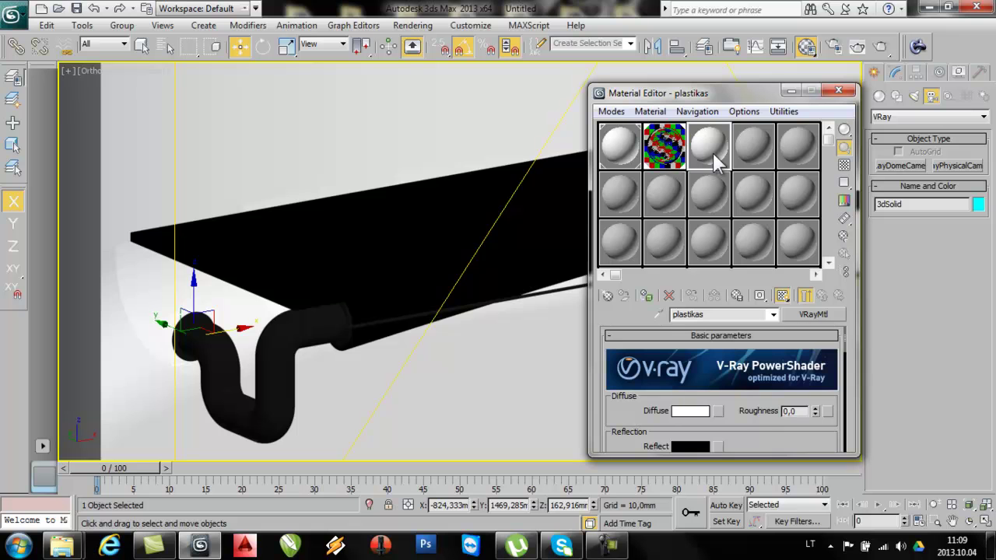
left_click_drag(665, 85, 576, 65)
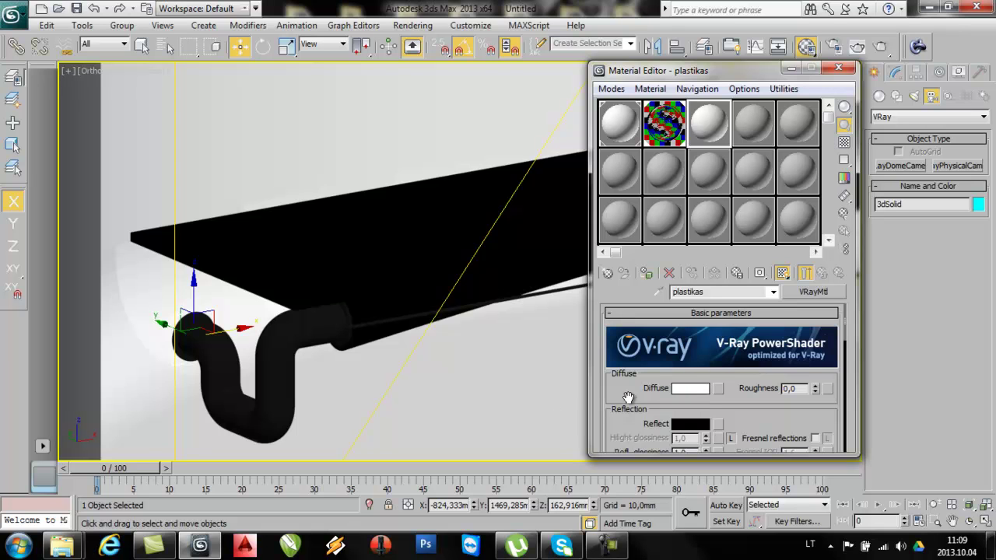
scroll(627, 397, "down", 3)
scroll(627, 396, "down", 10)
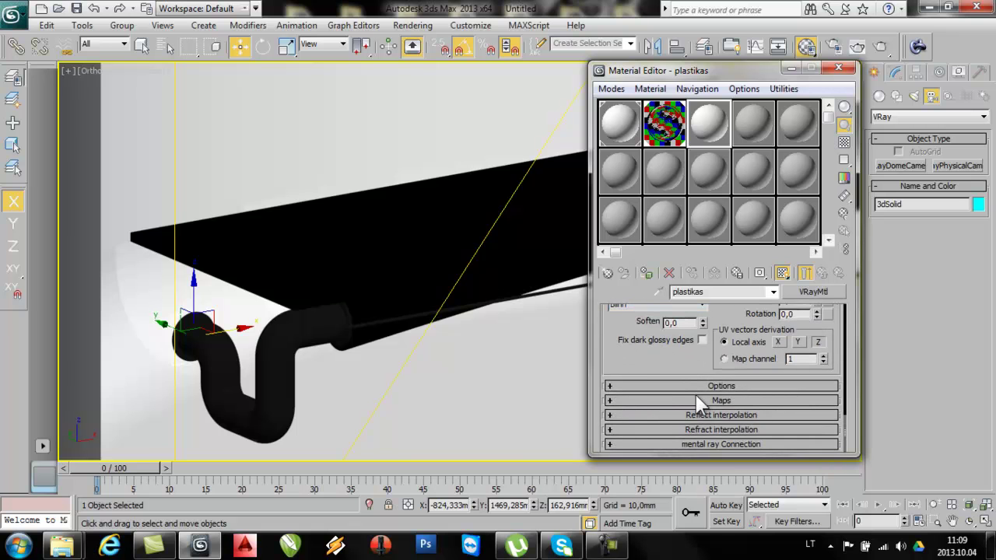
left_click(696, 398)
scroll(655, 383, "down", 2)
scroll(653, 386, "up", 5)
scroll(654, 385, "up", 8)
scroll(638, 381, "down", 1)
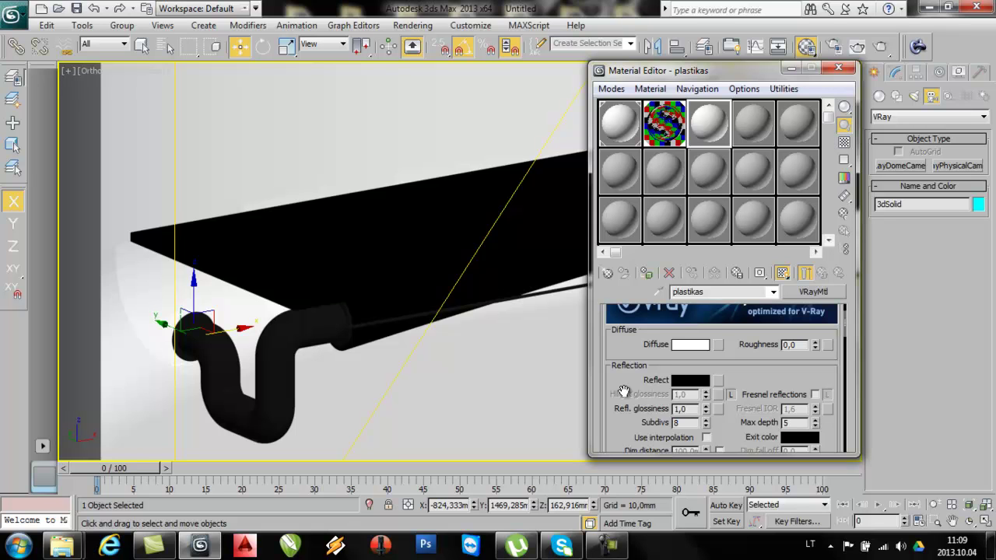
Step: Set the brightness value of the plastikas material's diffuse colour to 240
left_click(691, 347)
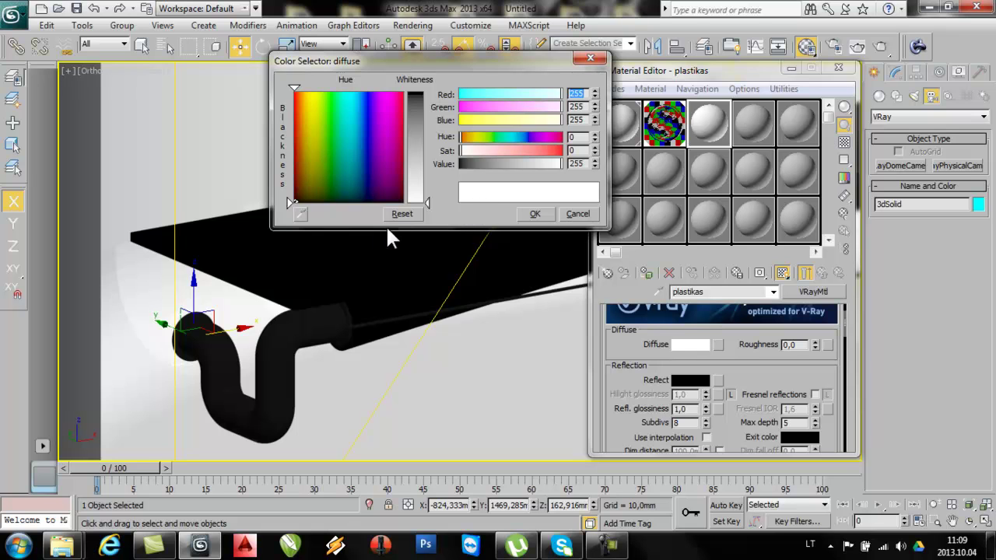
left_click(578, 164)
type("1")
key("BackSpace")
type("240,")
left_click(533, 214)
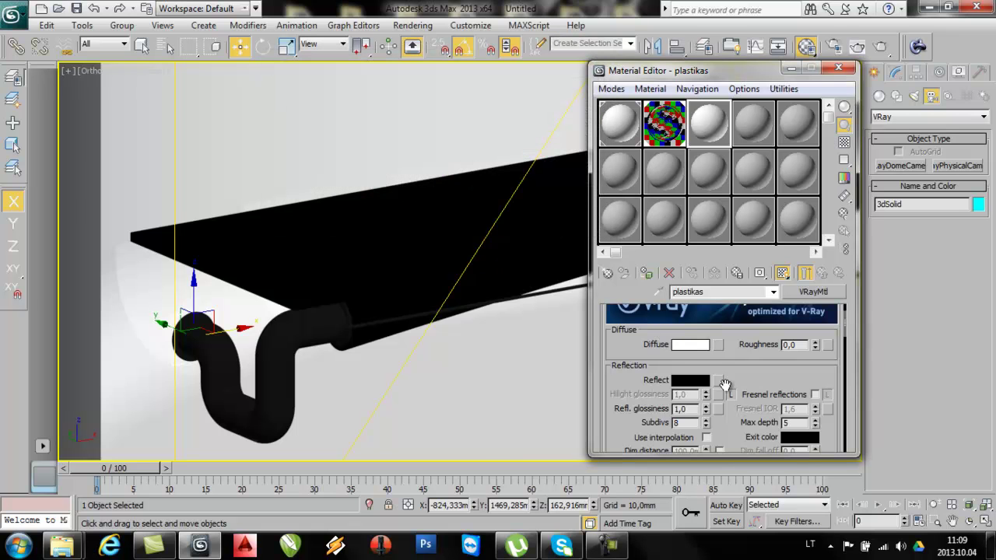
Step: Enable Fresnel reflections for plastikas, unlock the Fresnel IOR and set it to 1,45
left_click(814, 395)
left_click(826, 395)
left_click_drag(806, 409, 763, 408)
type("1,45")
Step: Set the plastikas reflection colour to a grey with a value of 80
left_click(689, 381)
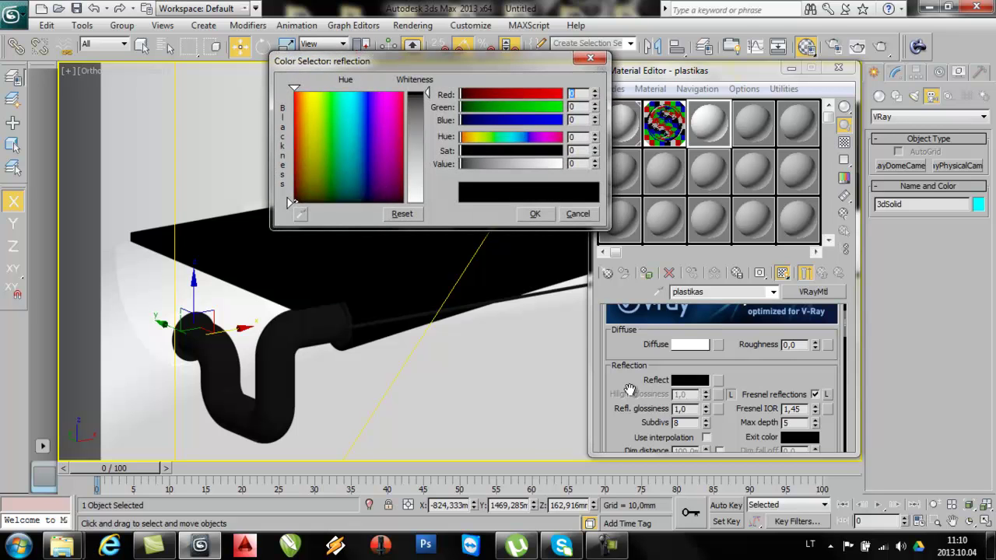
left_click(582, 162)
double_click(582, 163)
type("80")
key("Return")
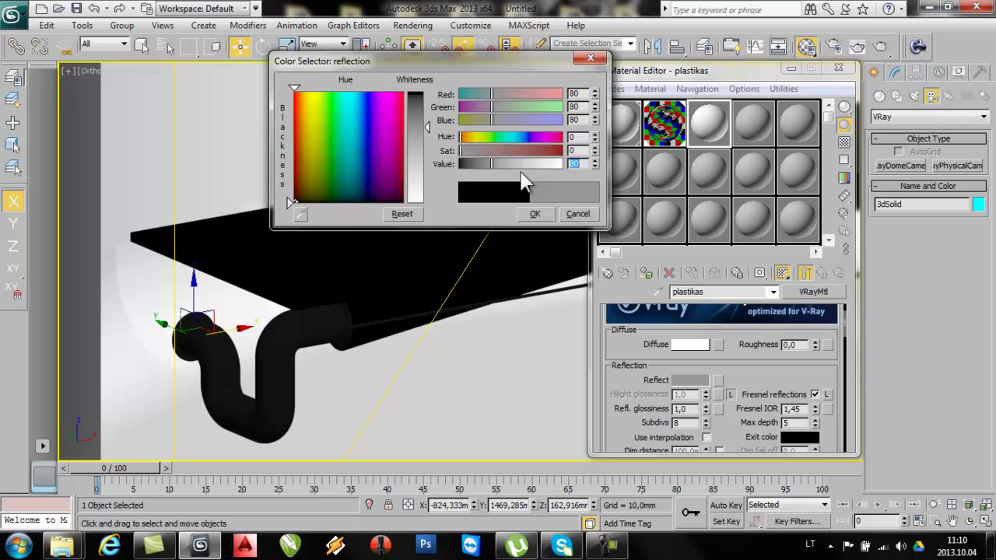
left_click(534, 213)
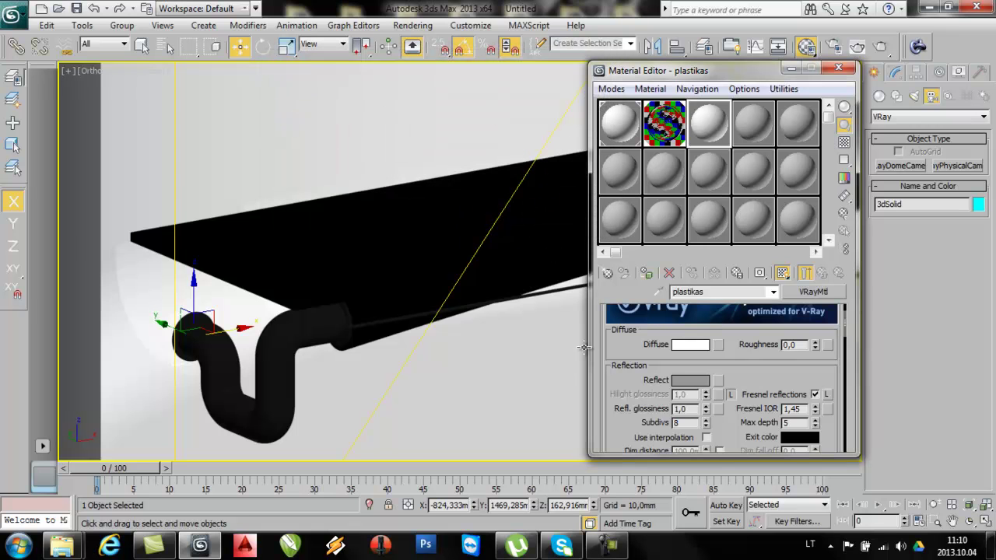
Step: Set the plastikas reflection glossiness to 0,7 and inspect the enlarged material sample
double_click(679, 409)
type(",7")
key("Return")
double_click(709, 122)
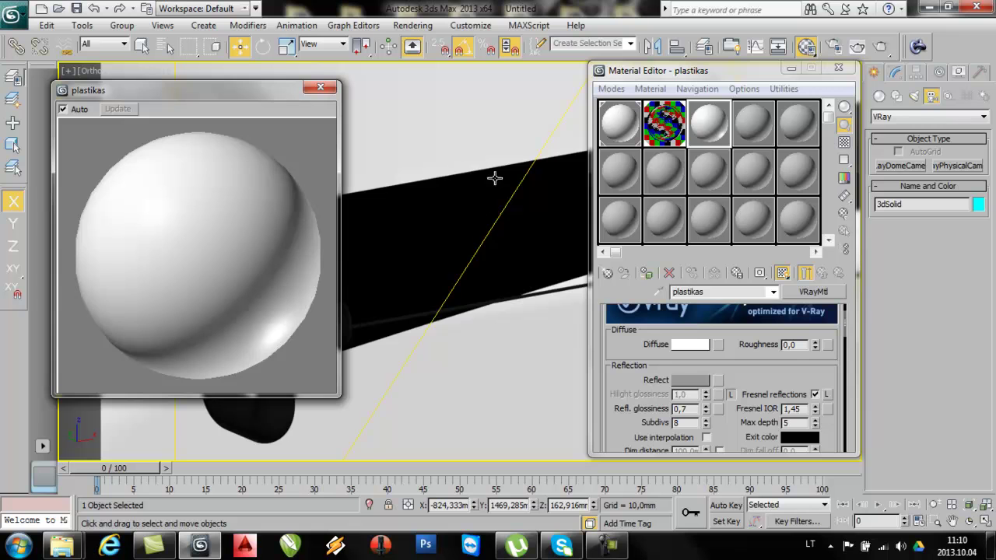
left_click(330, 91)
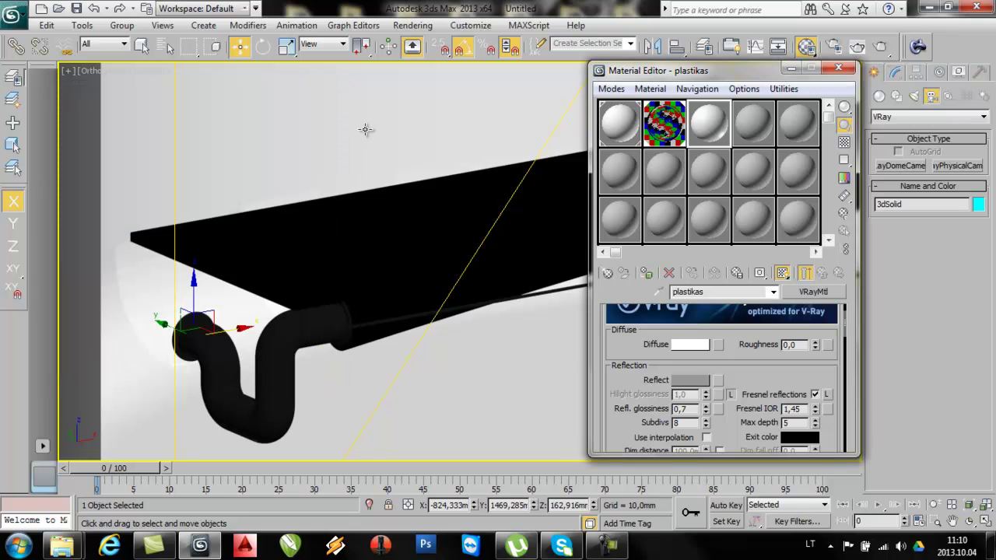
Step: Lower the plastikas reflection glossiness to 0,65
left_click(694, 407)
key("BackSpace")
type("65")
key("Return")
scroll(637, 397, "down", 3)
scroll(636, 397, "down", 2)
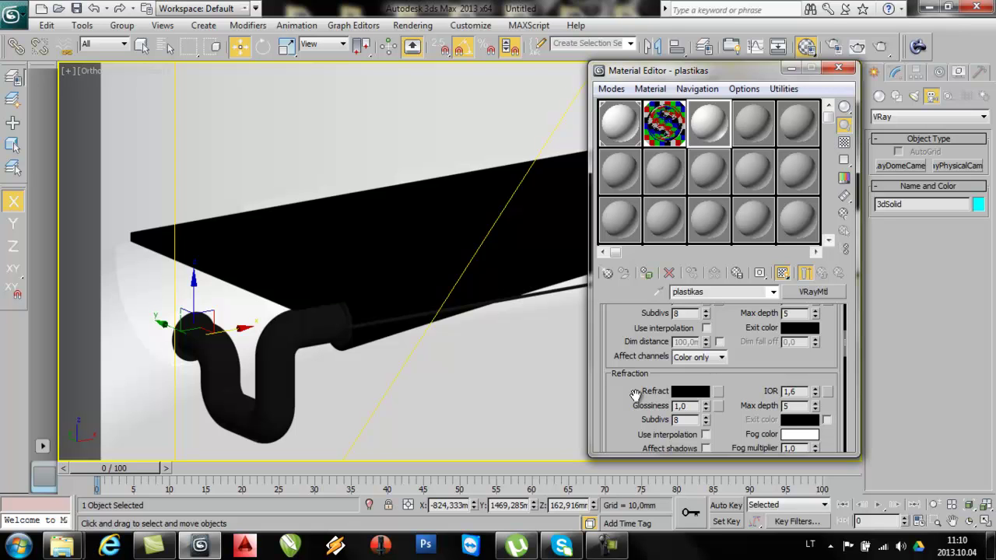
scroll(628, 383, "down", 4)
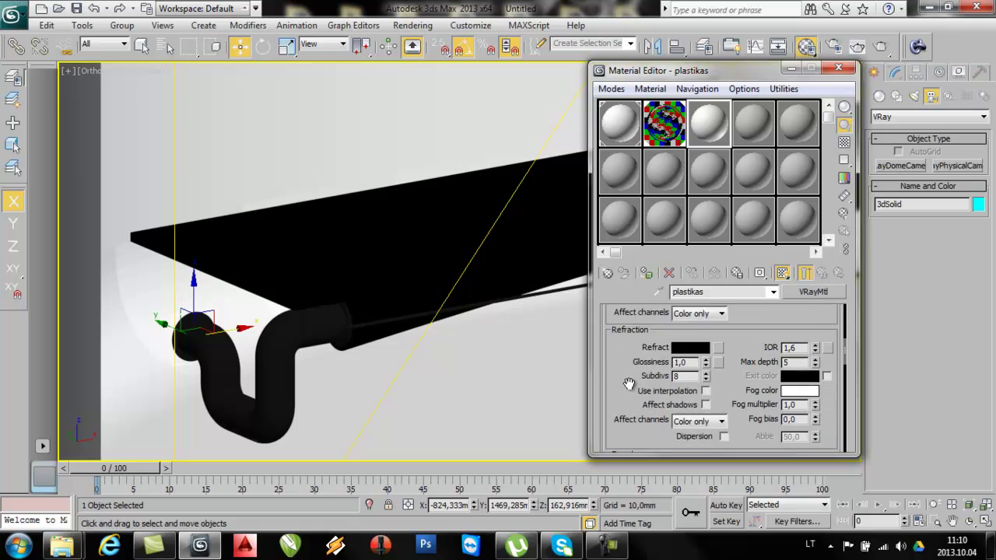
scroll(629, 383, "down", 12)
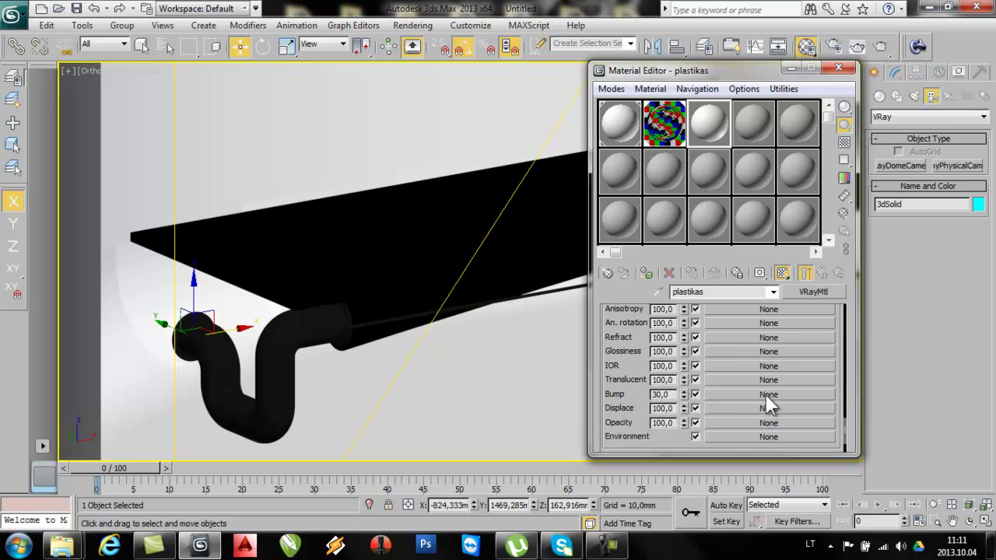
Step: Select the black tabletop body and assign the plastikas material to it
left_click(296, 249)
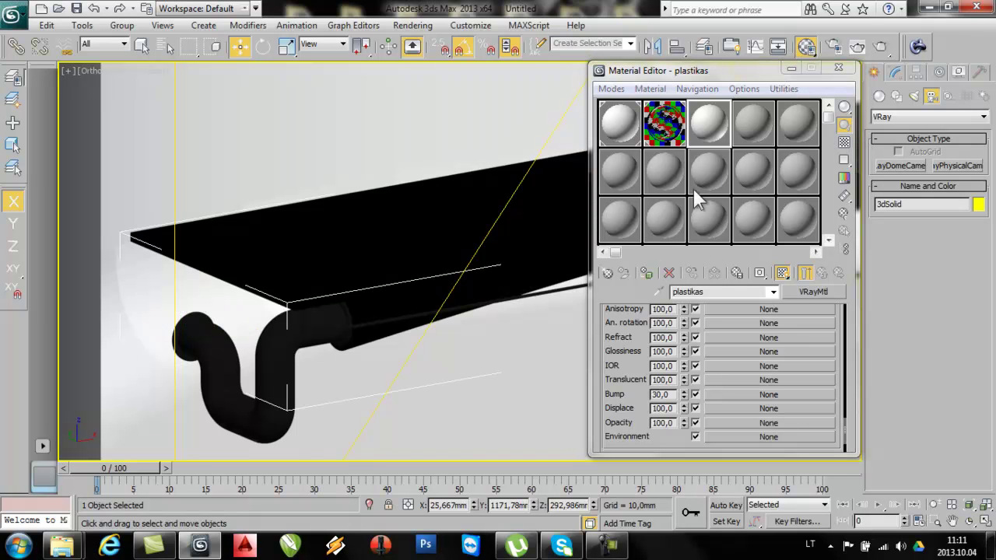
left_click(764, 275)
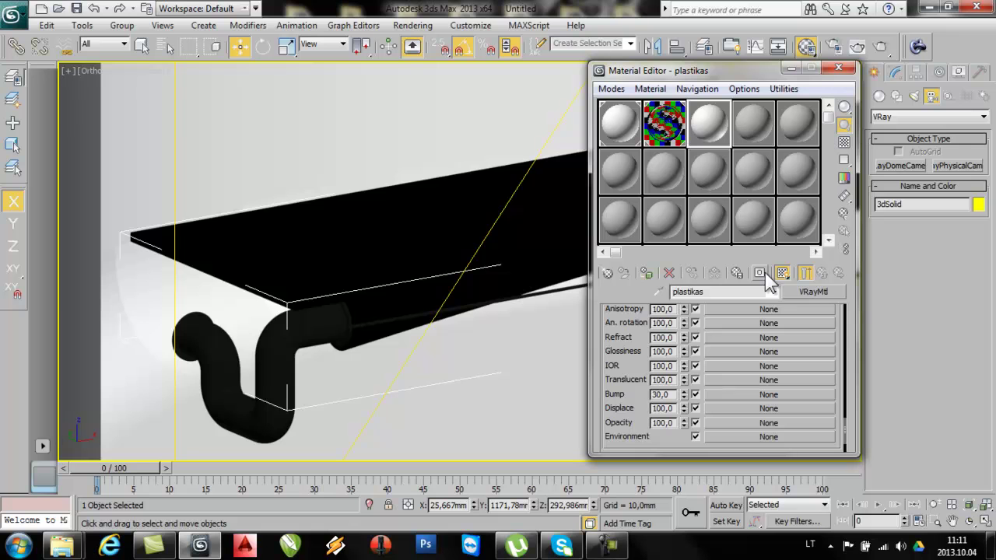
left_click(645, 272)
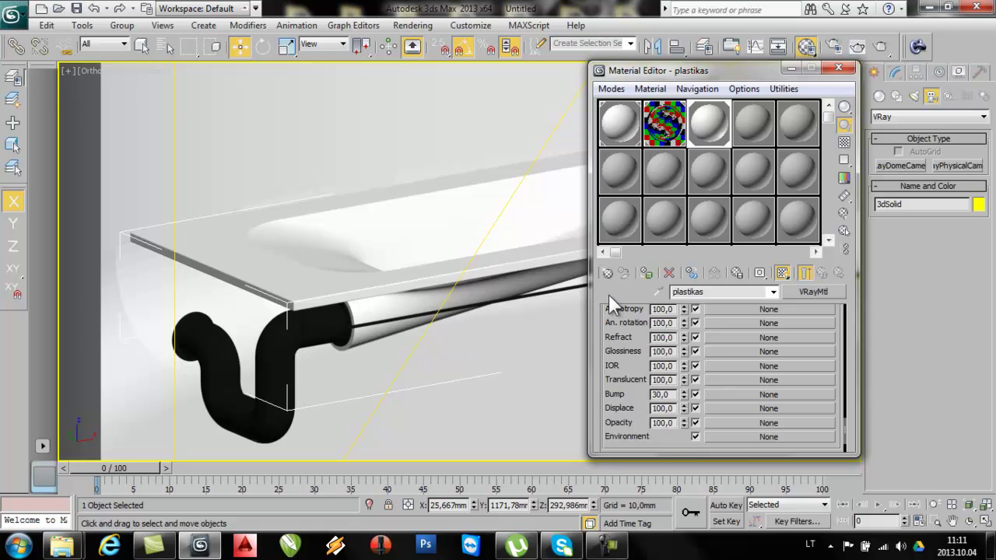
Step: Change the plastikas diffuse colour to orange with red 206, green 92 and blue 0, and close the Material Editor
left_click_drag(847, 427, 845, 307)
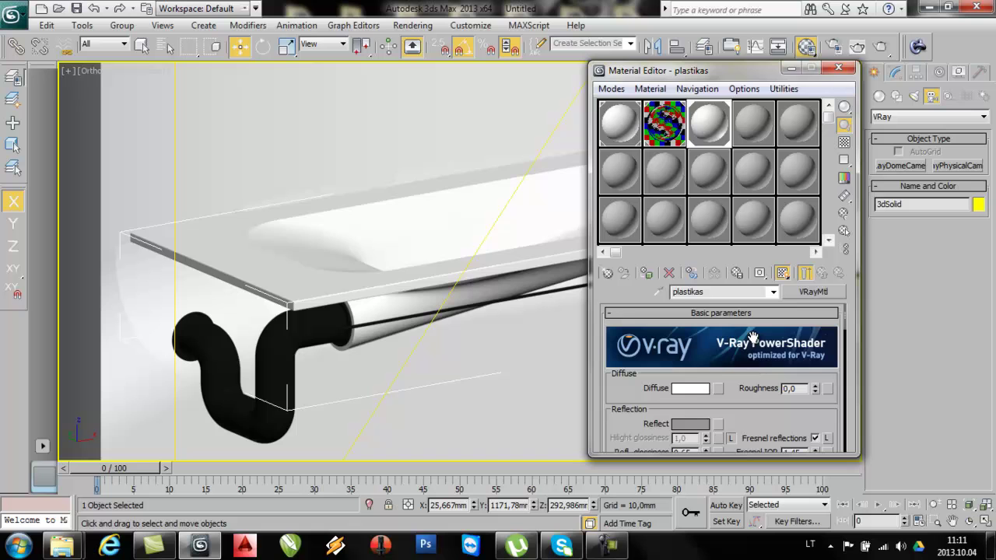
left_click(695, 389)
left_click_drag(314, 158, 311, 112)
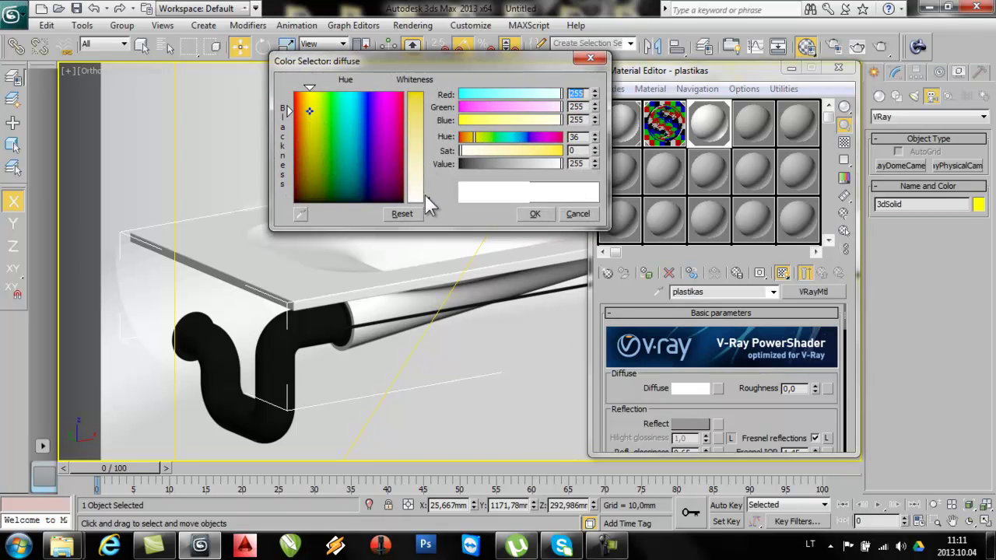
left_click_drag(426, 201, 424, 93)
left_click_drag(531, 164, 497, 163)
left_click_drag(303, 170, 304, 105)
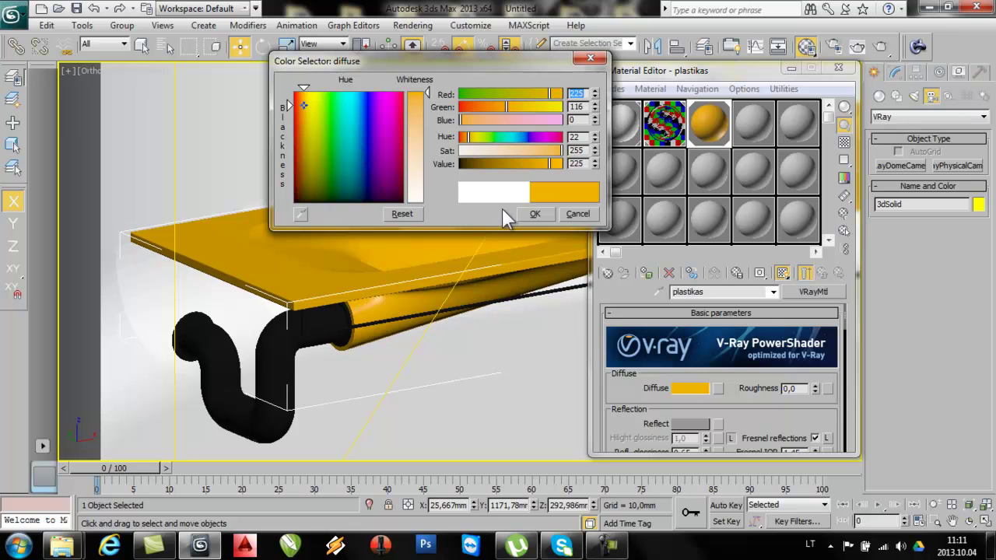
left_click_drag(304, 106, 302, 112)
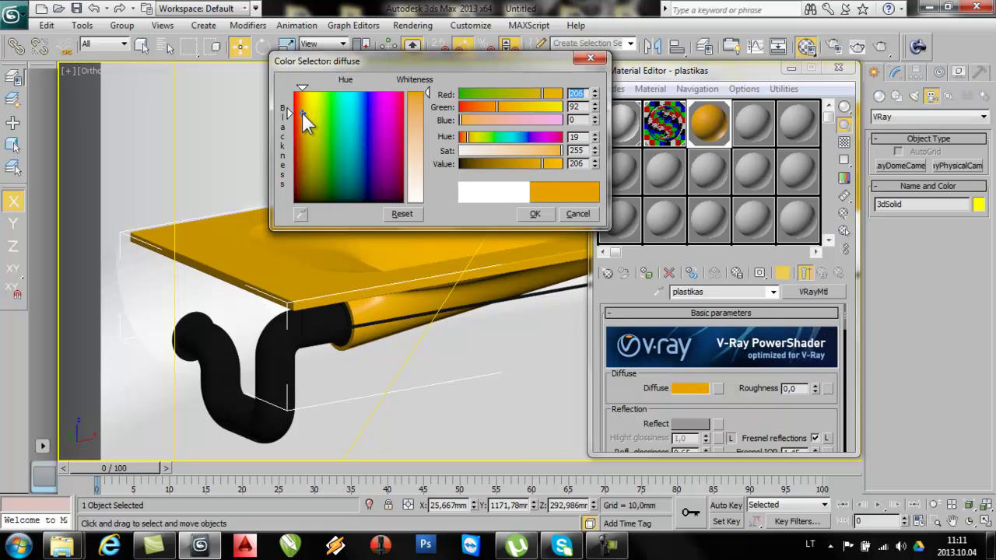
left_click(526, 210)
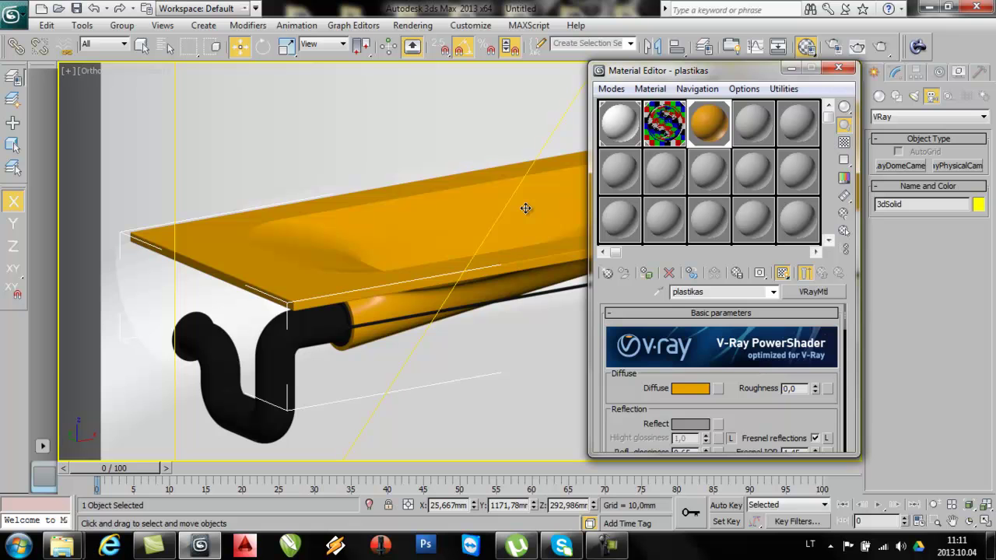
left_click(838, 68)
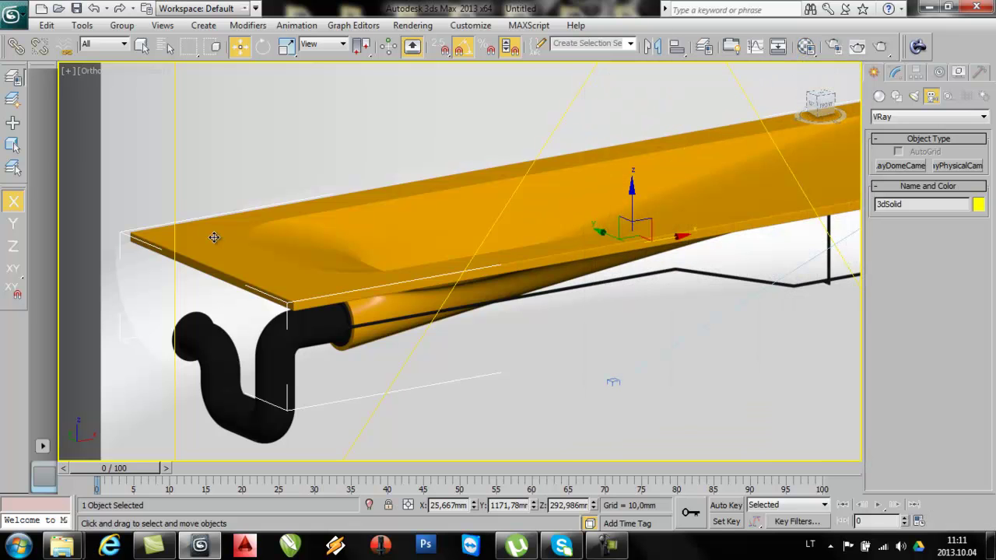
Step: In the top view, move the V-Ray physical camera to about X -1486, Y -1094 mm and look through it
key("f")
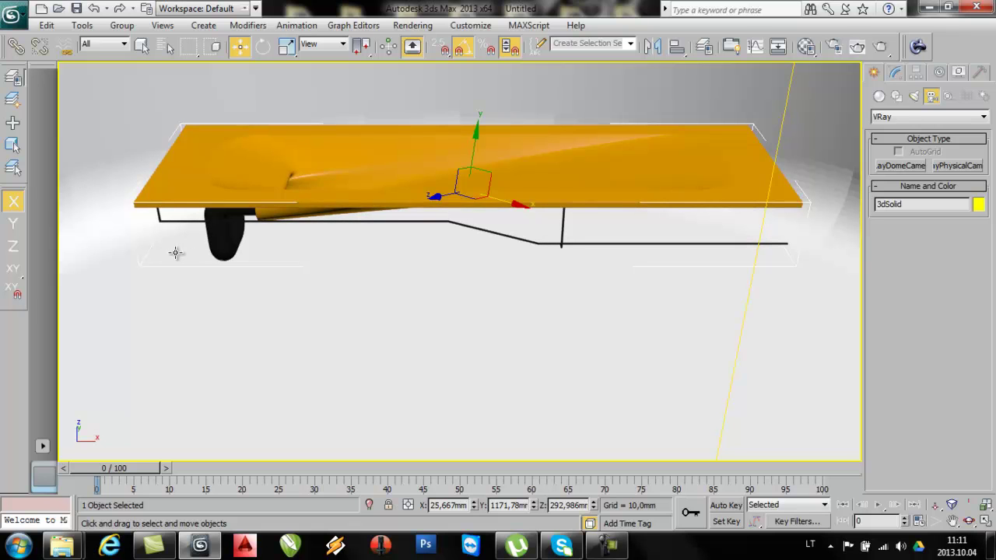
key("t")
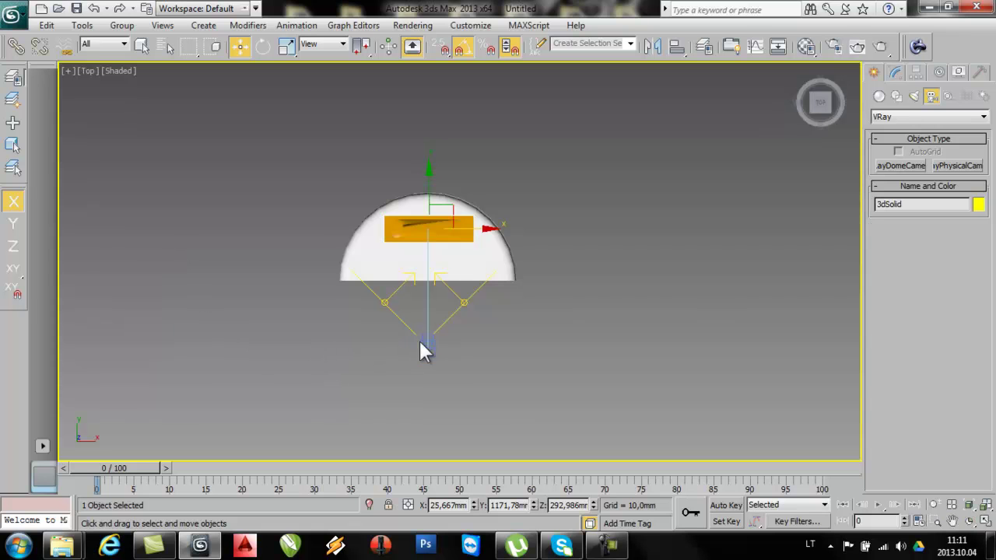
scroll(408, 354, "up", 6)
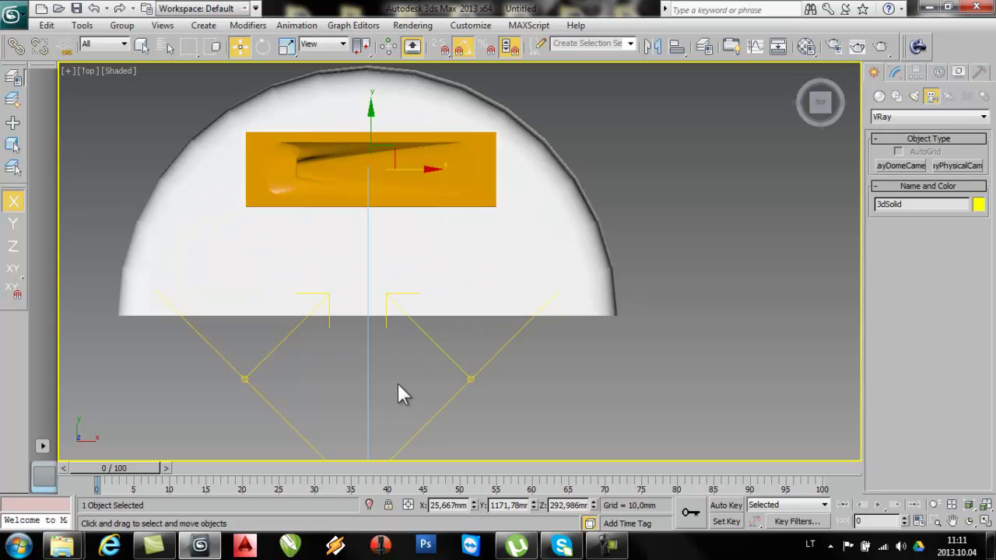
left_click(434, 438)
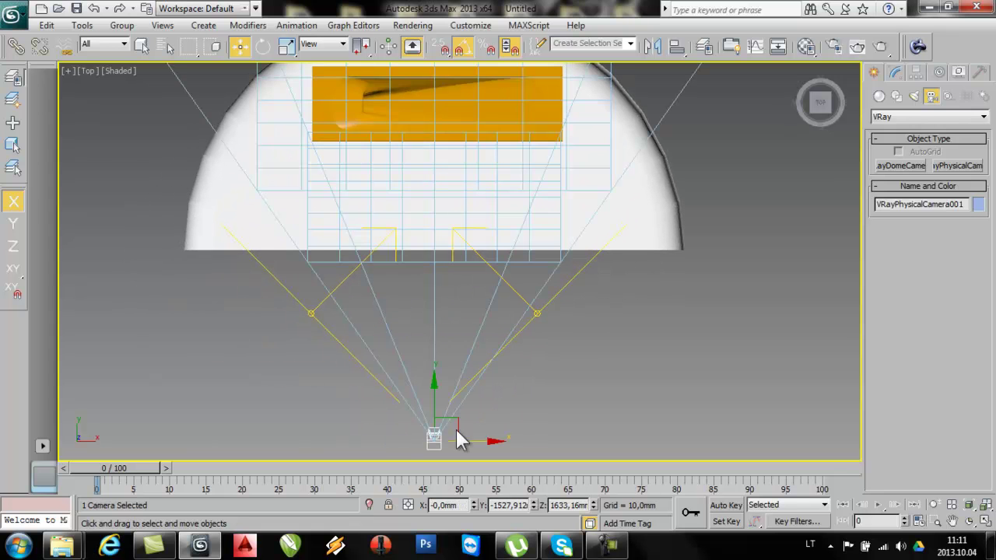
left_click_drag(446, 417, 260, 372)
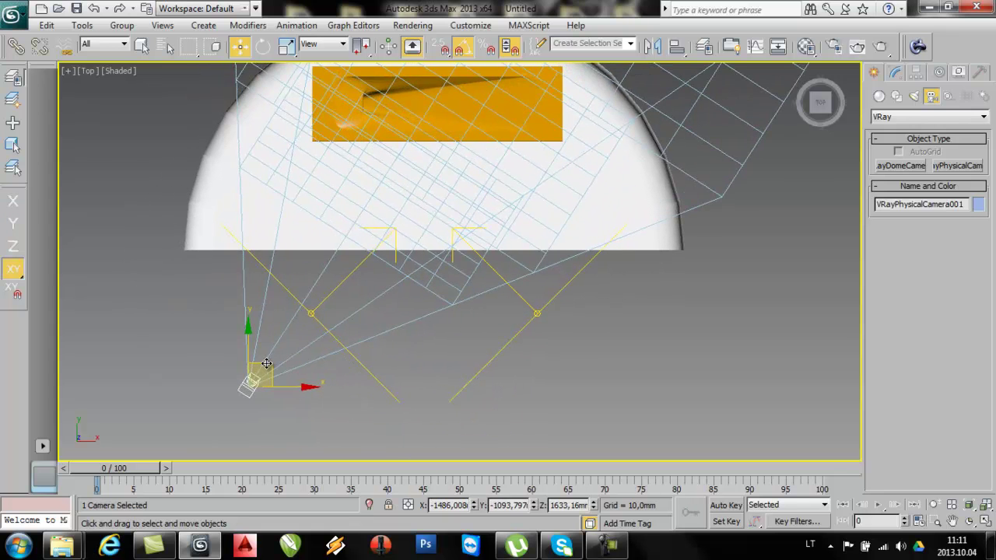
key("c")
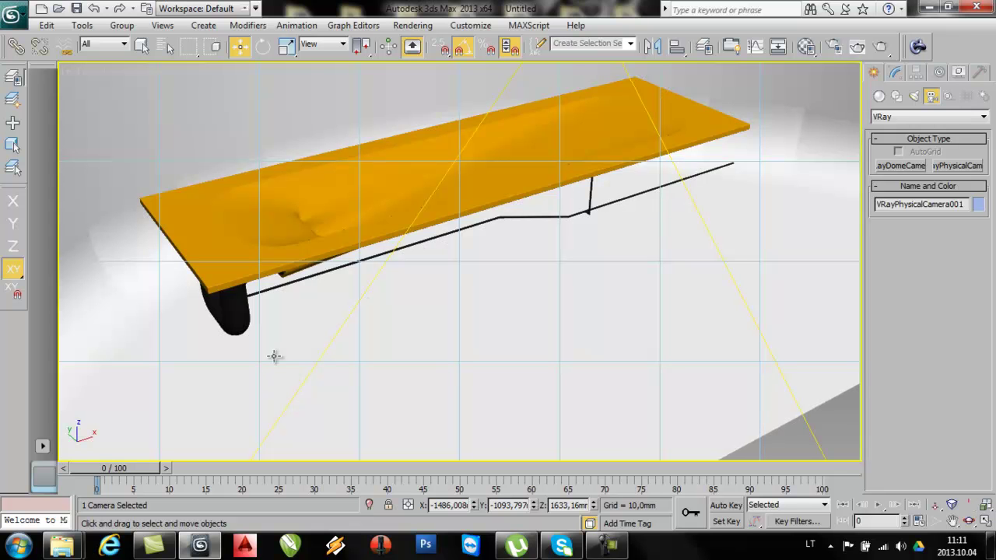
Step: Reframe the table through the camera, lower the camera in the left view to about Z 1228 mm, and return to the camera view
middle_click_drag(442, 285, 466, 351)
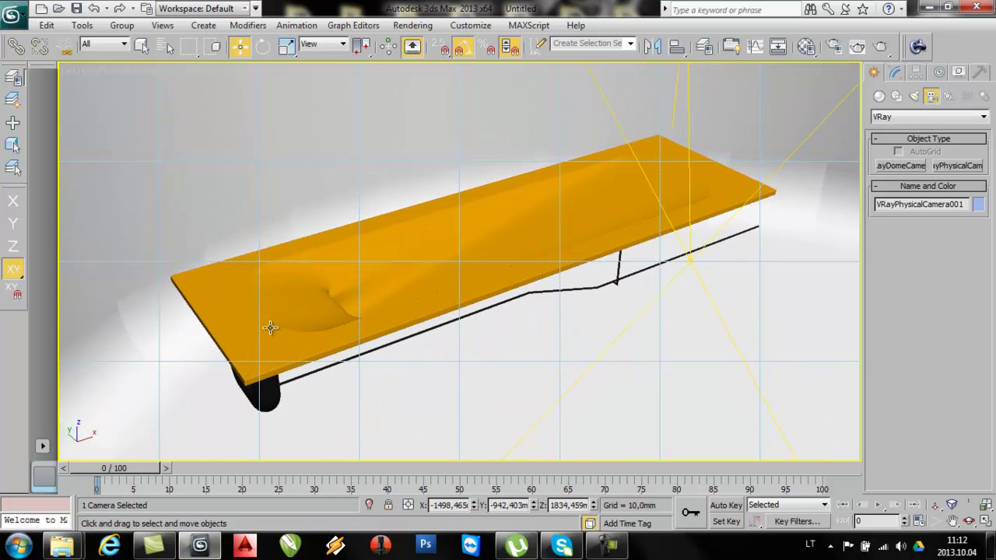
middle_click_drag(269, 327, 308, 437)
scroll(336, 409, "down", 5)
middle_click_drag(474, 169, 409, 312)
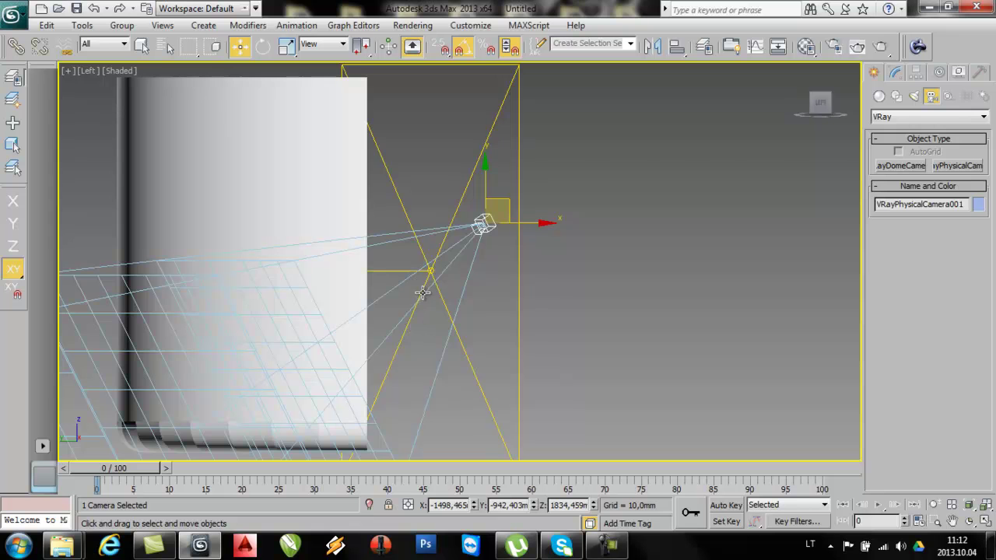
left_click_drag(491, 195, 498, 269)
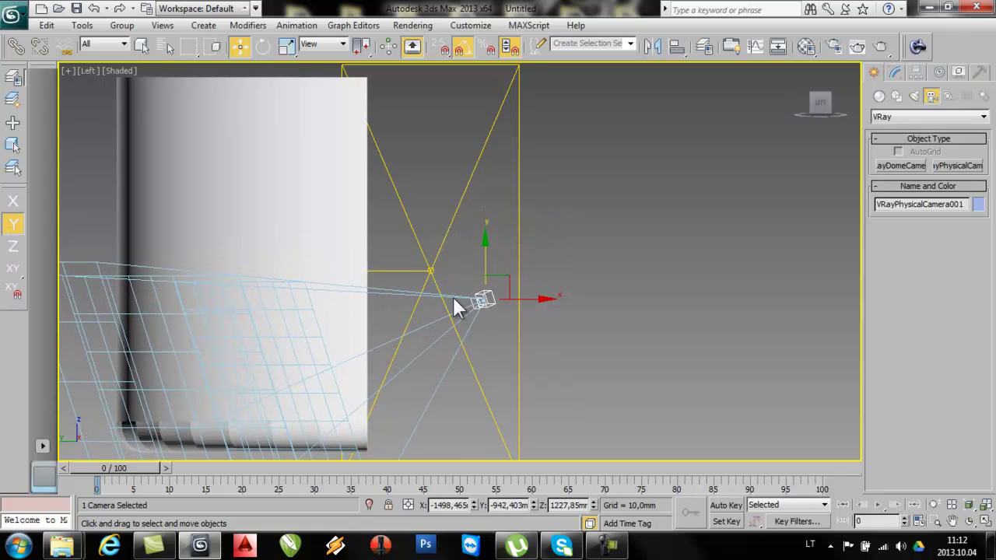
middle_click_drag(458, 307, 480, 301)
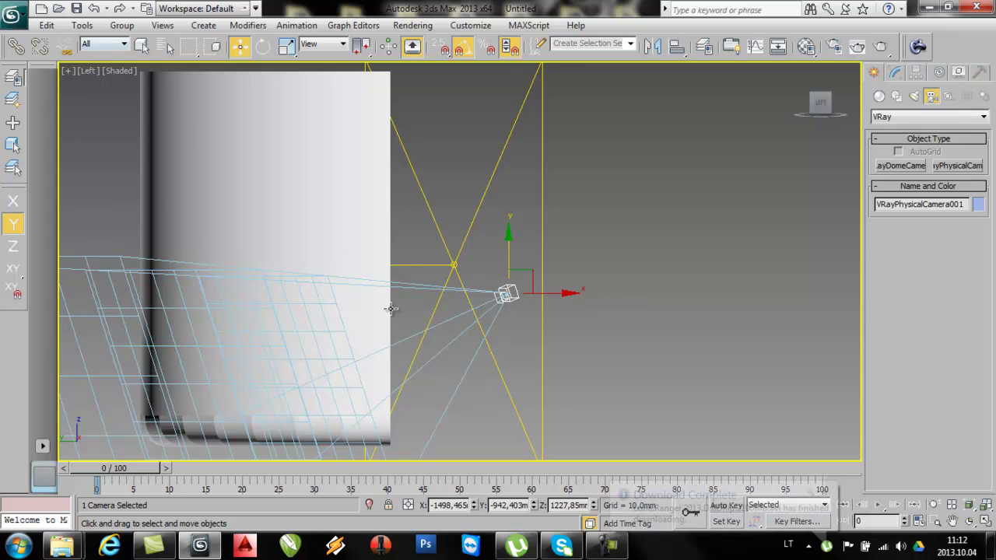
middle_click_drag(391, 309, 410, 238)
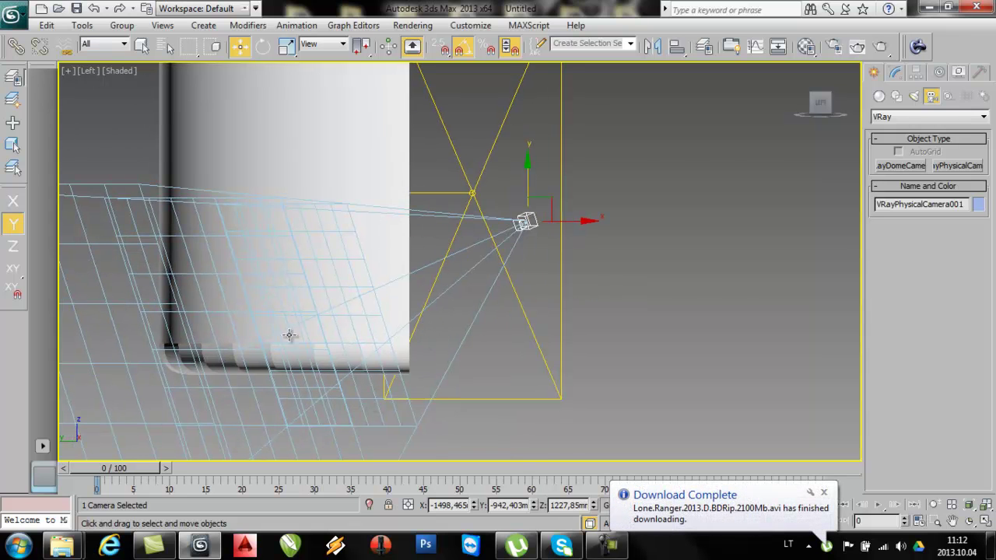
key("c")
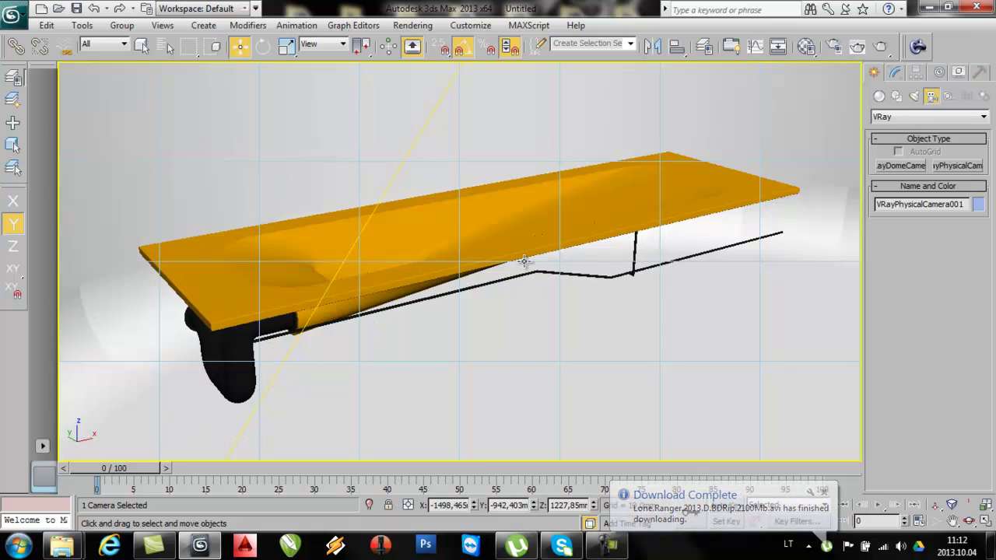
left_click(823, 491)
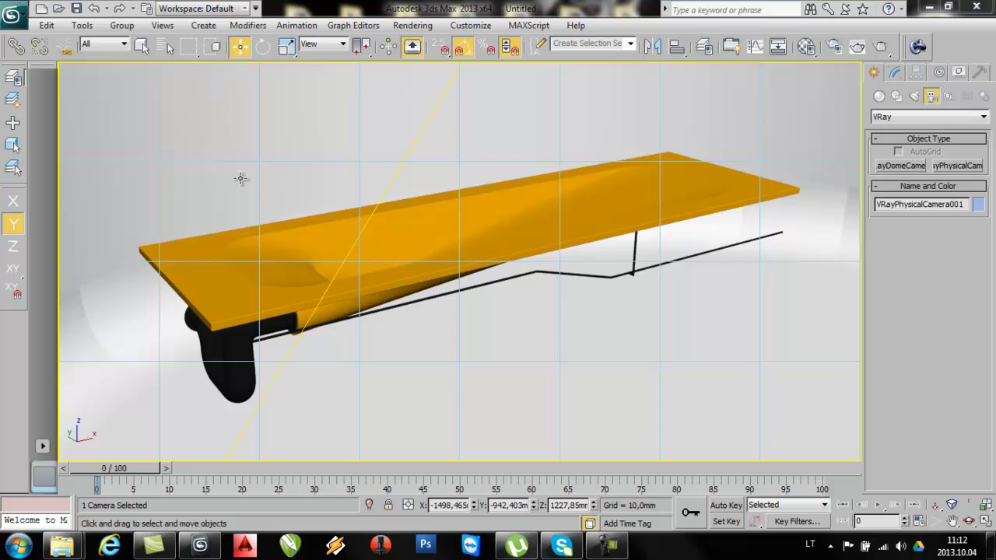
Step: Start a test render of the camera view to check the framing, and cancel it
left_click(880, 48)
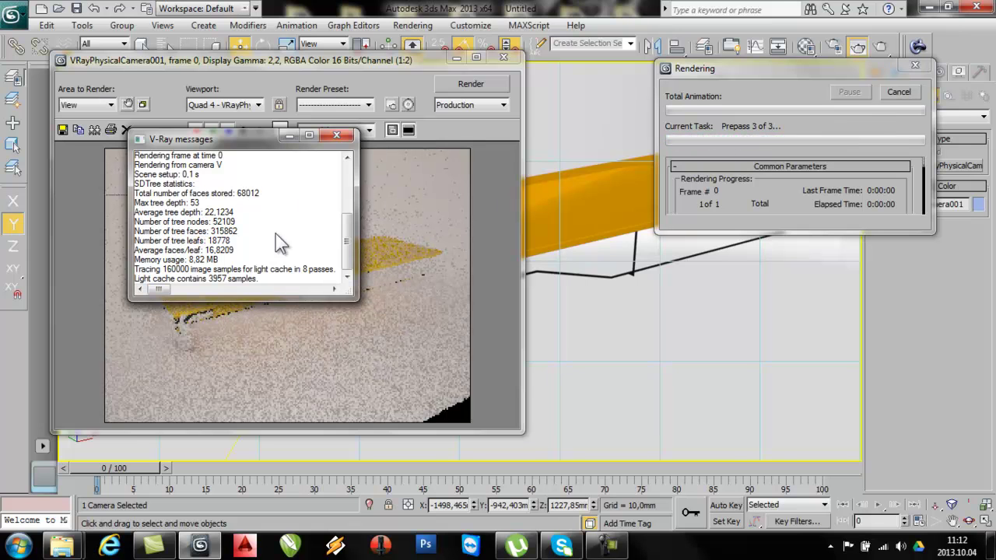
left_click(504, 58)
left_click(909, 91)
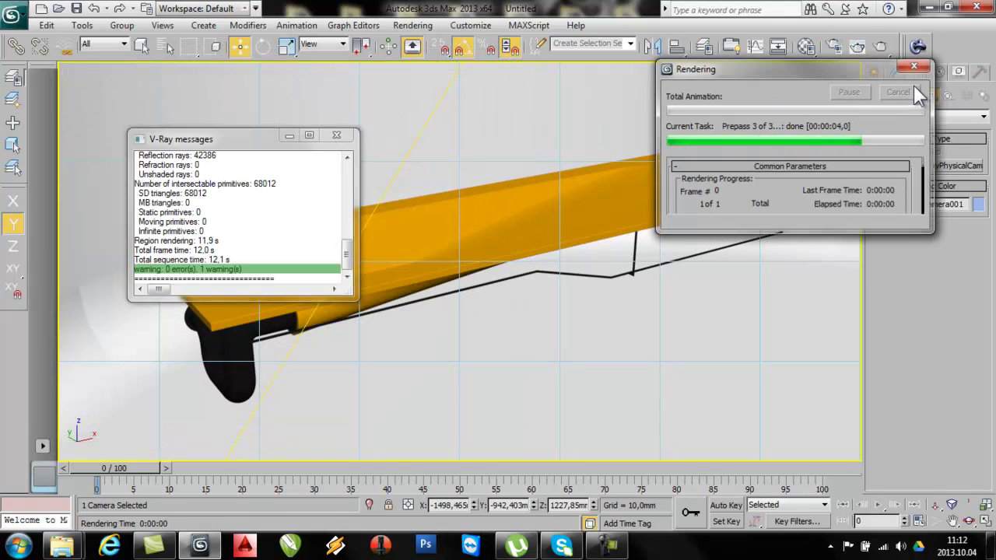
left_click(333, 139)
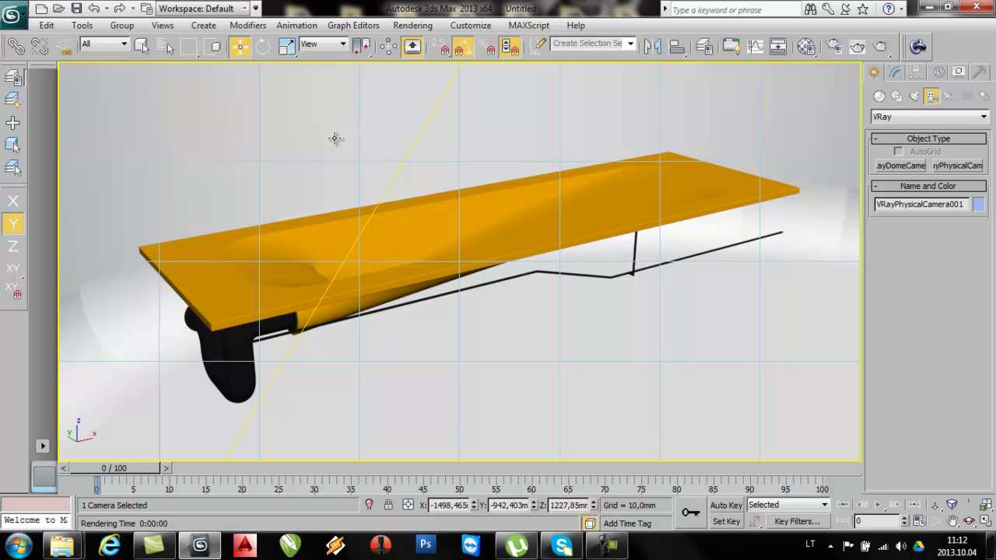
Step: Show safe frames in the camera view and reframe the camera so the whole table fits inside the frame
left_click(89, 74)
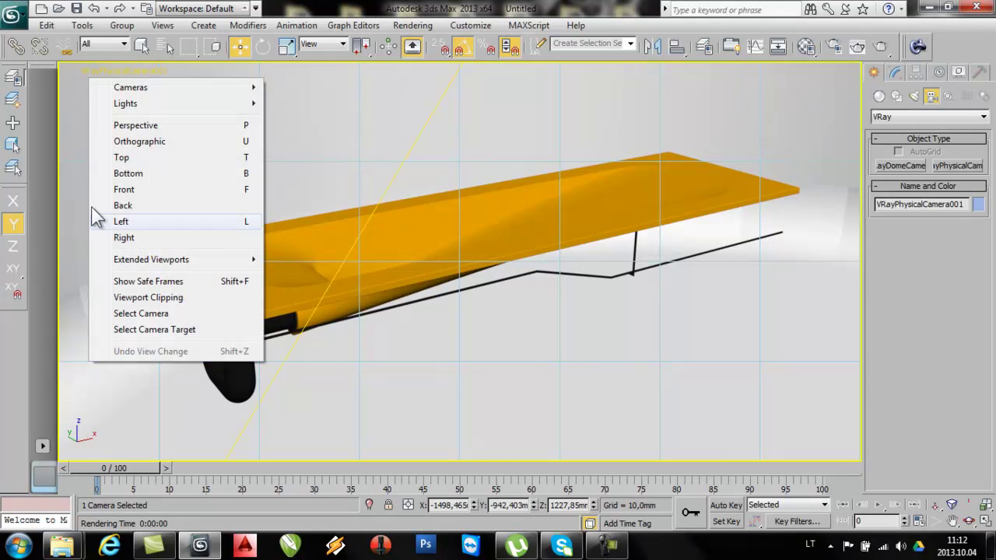
left_click(115, 283)
middle_click_drag(365, 326, 445, 378)
middle_click_drag(504, 259, 477, 258)
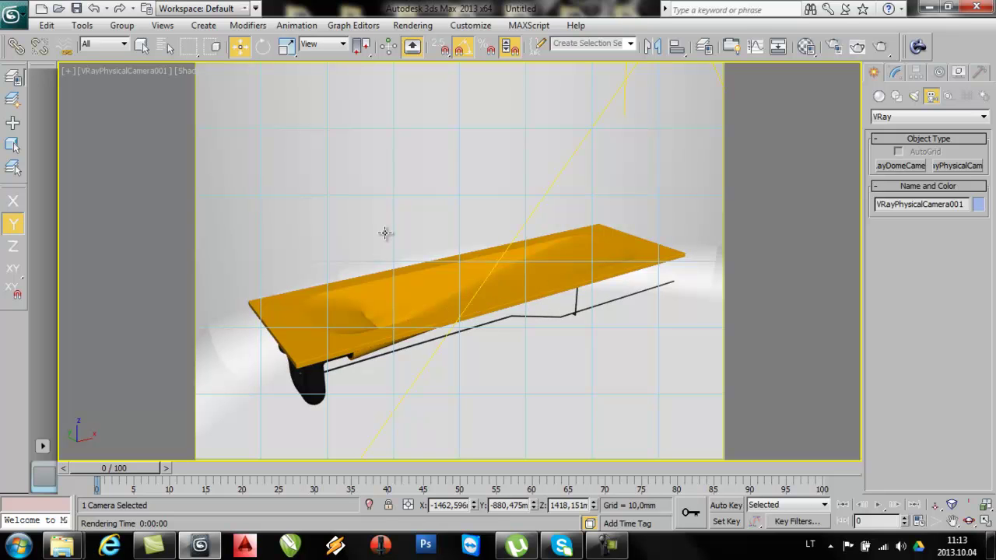
Step: Test-render the reframed camera view, inspect the orange tabletop up close, and stop the render
left_click(880, 49)
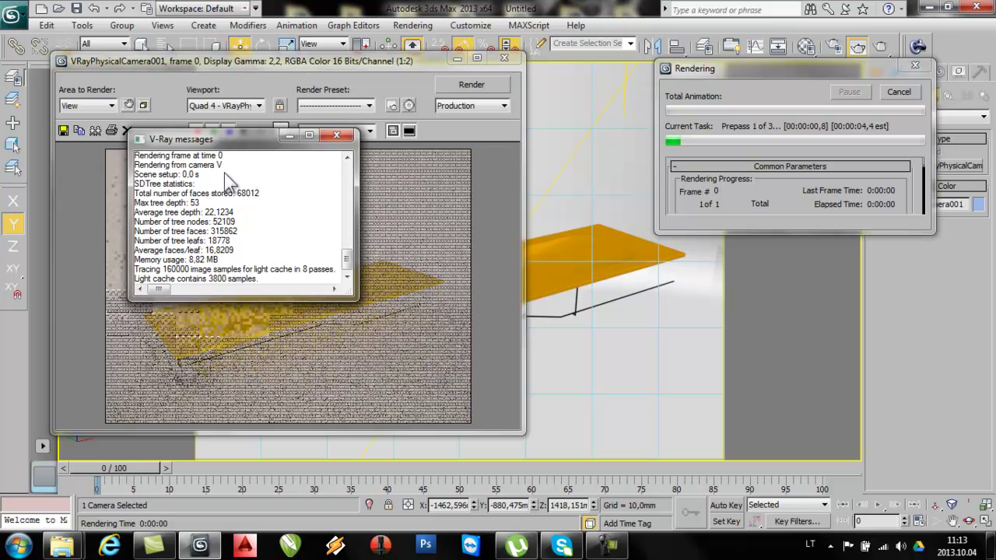
left_click(286, 137)
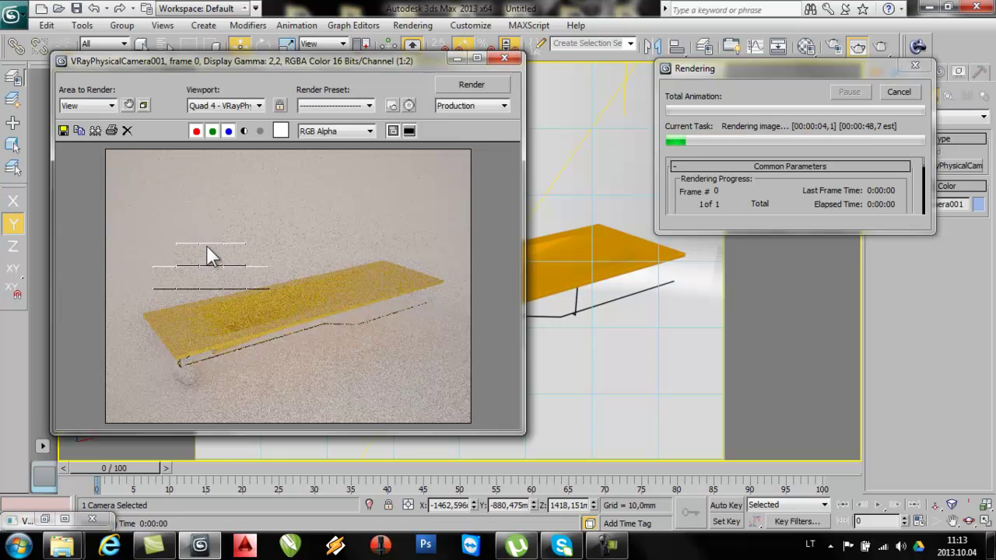
scroll(188, 261, "up", 1)
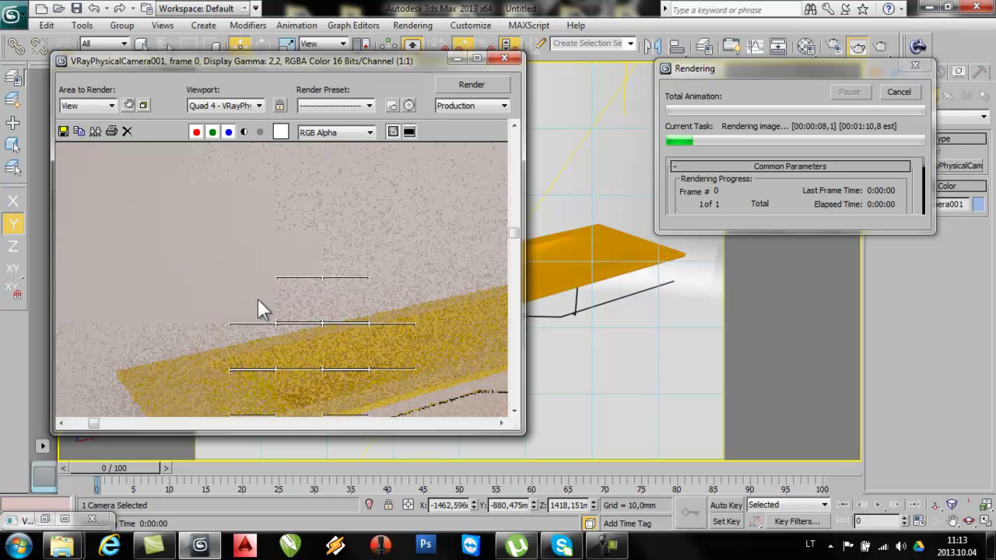
scroll(265, 296, "down", 1)
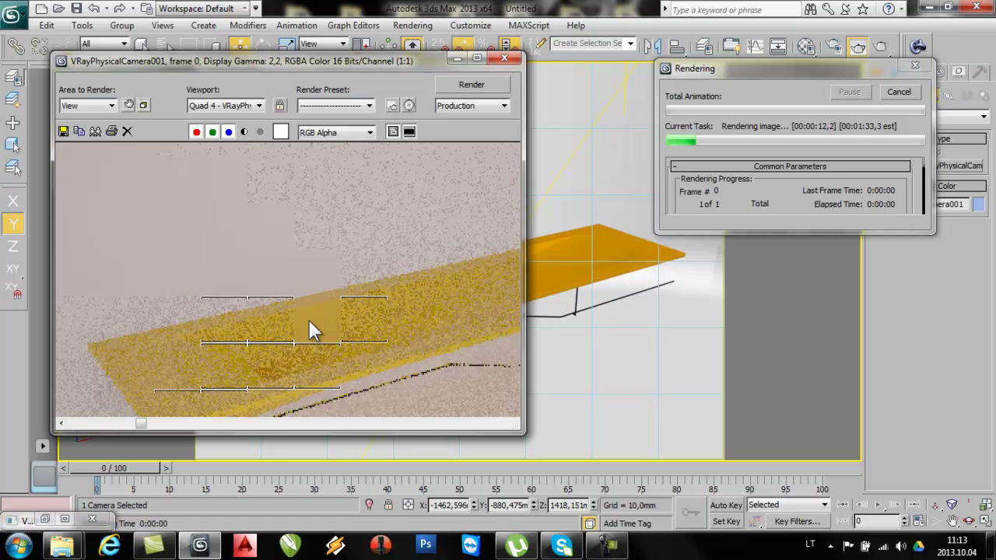
scroll(308, 319, "up", 1)
scroll(326, 295, "down", 2)
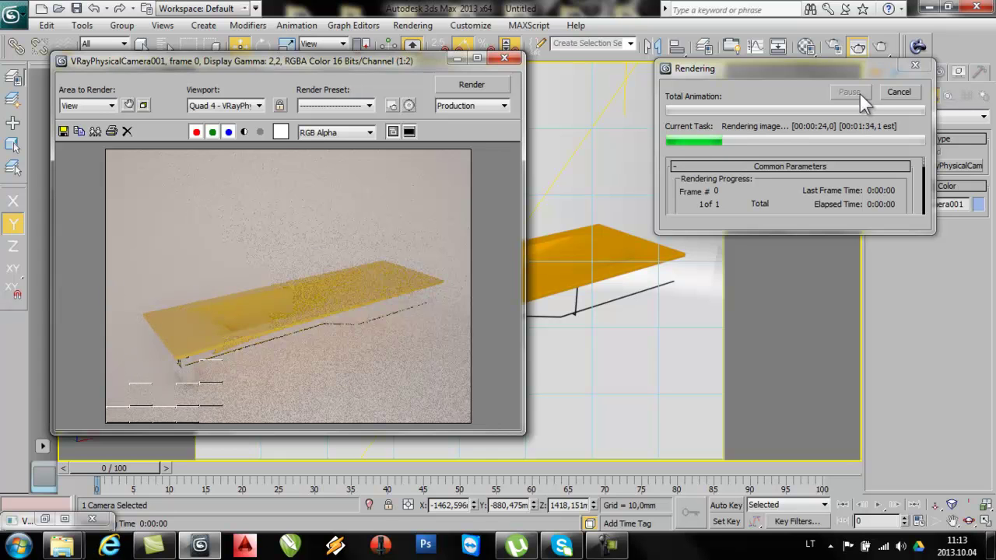
left_click(890, 90)
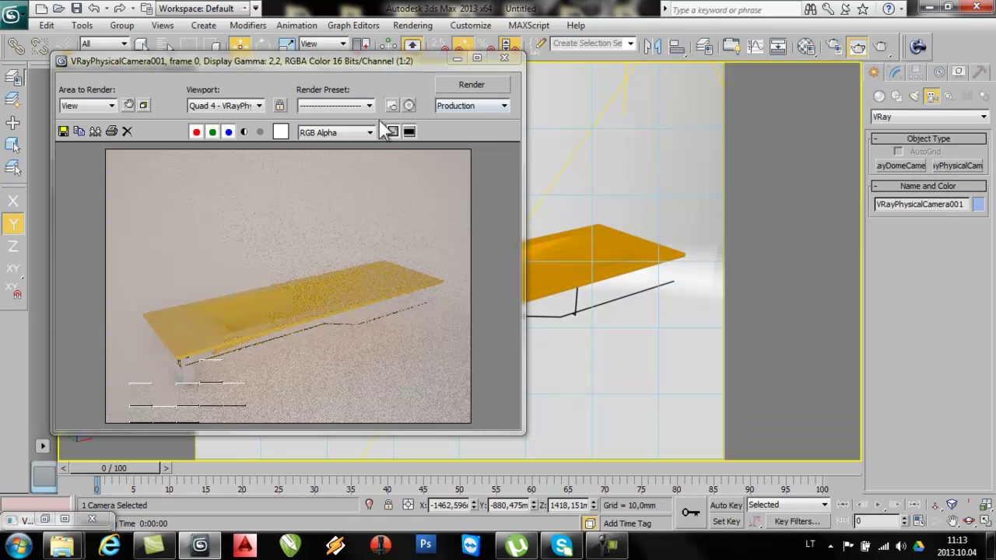
left_click(503, 58)
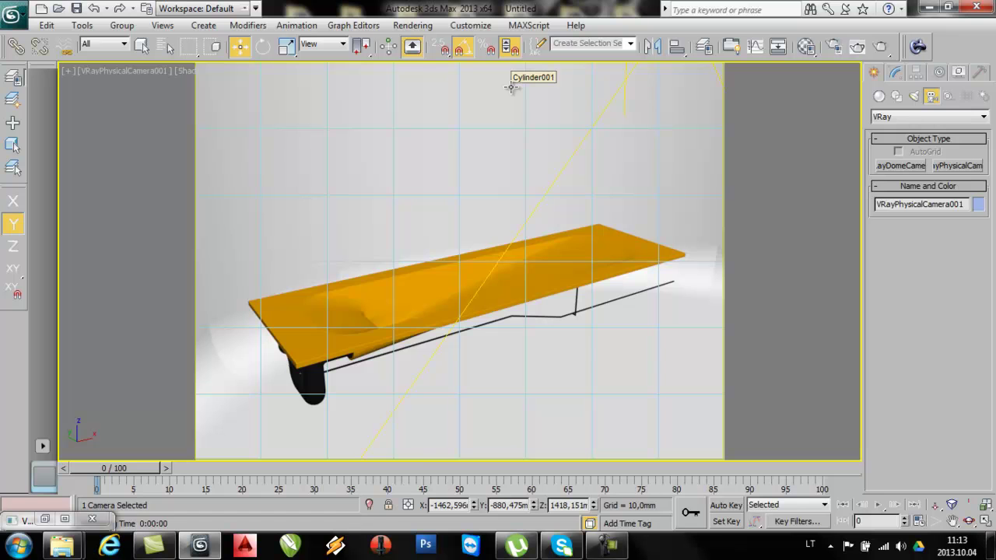
Step: Select VRayPhysicalCamera001 by name from the scene list and open its parameters for editing
key("h")
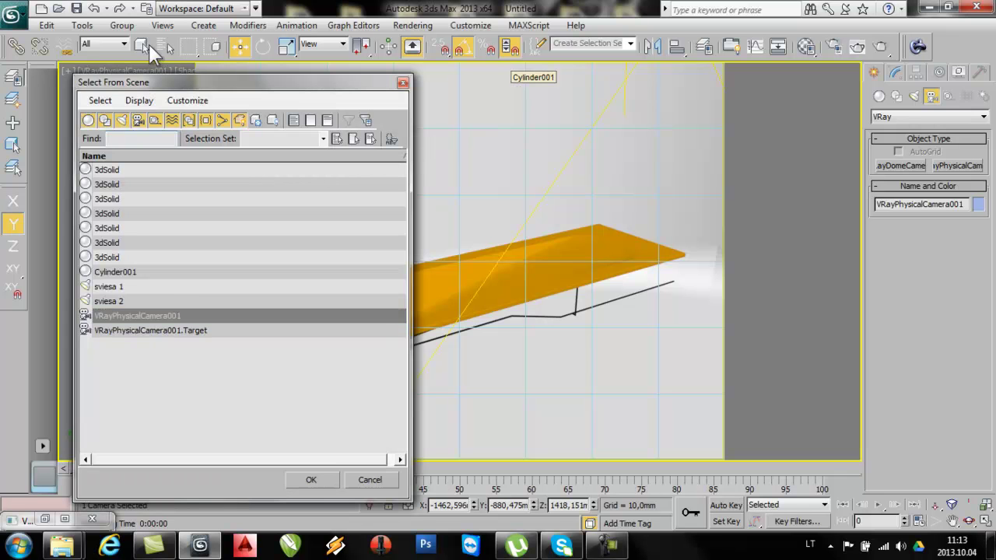
left_click(403, 83)
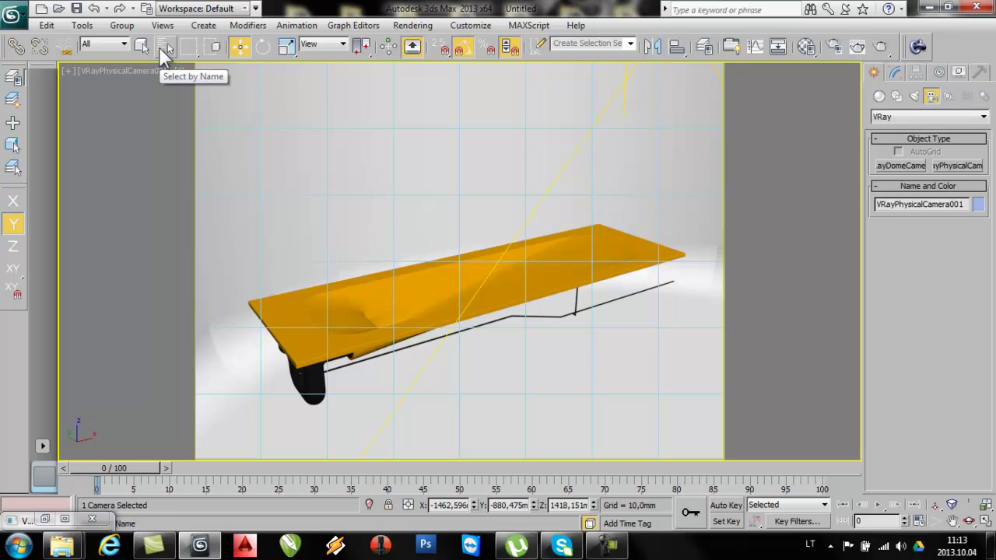
left_click(162, 47)
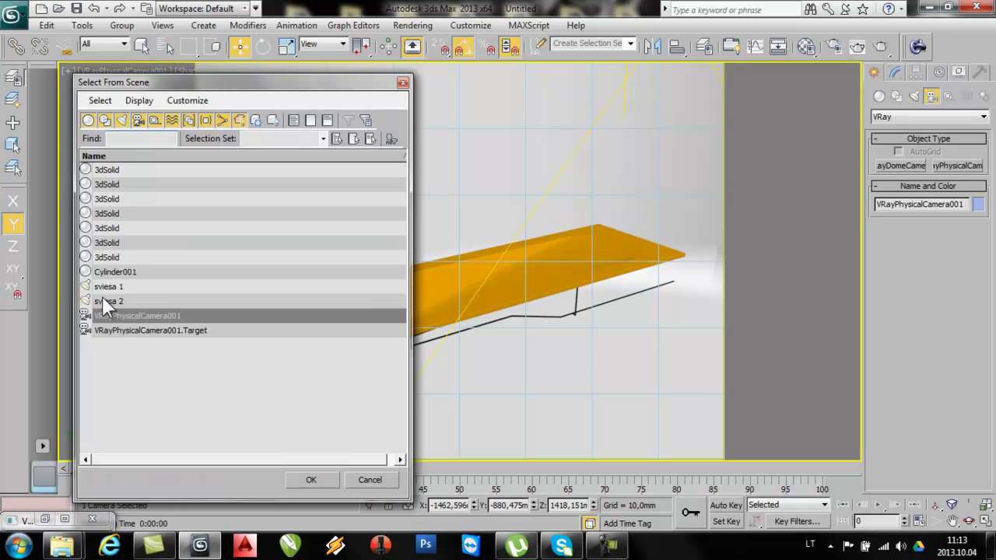
left_click(157, 305)
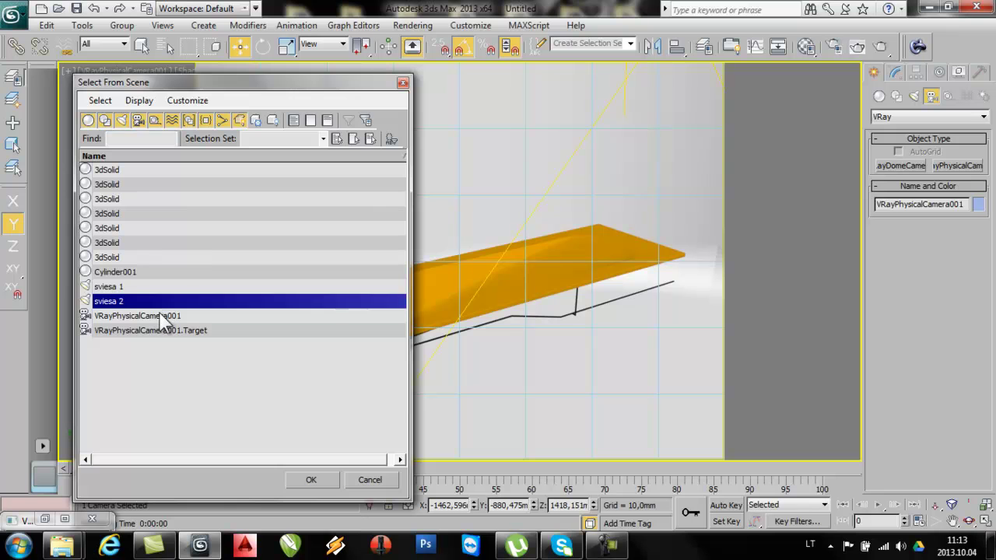
left_click(158, 316)
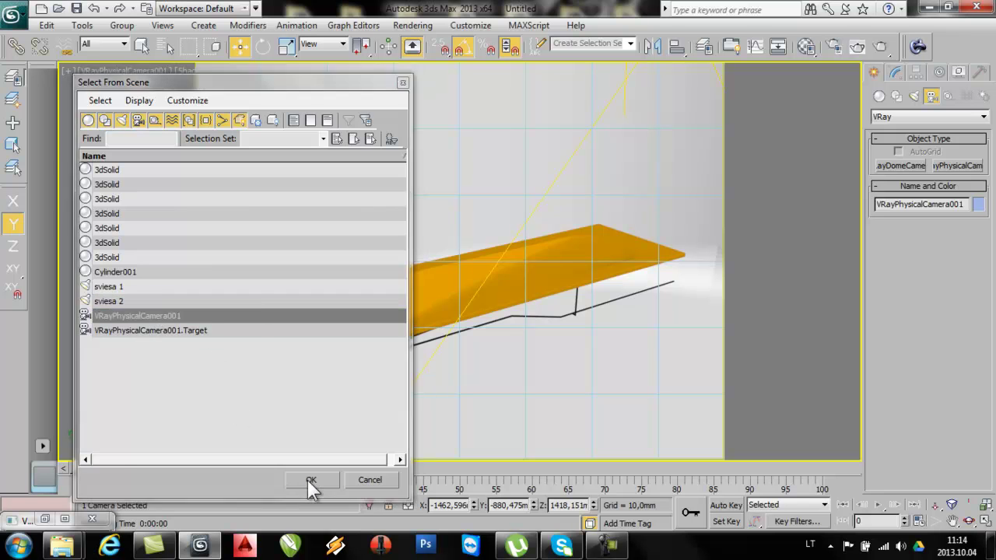
left_click(309, 480)
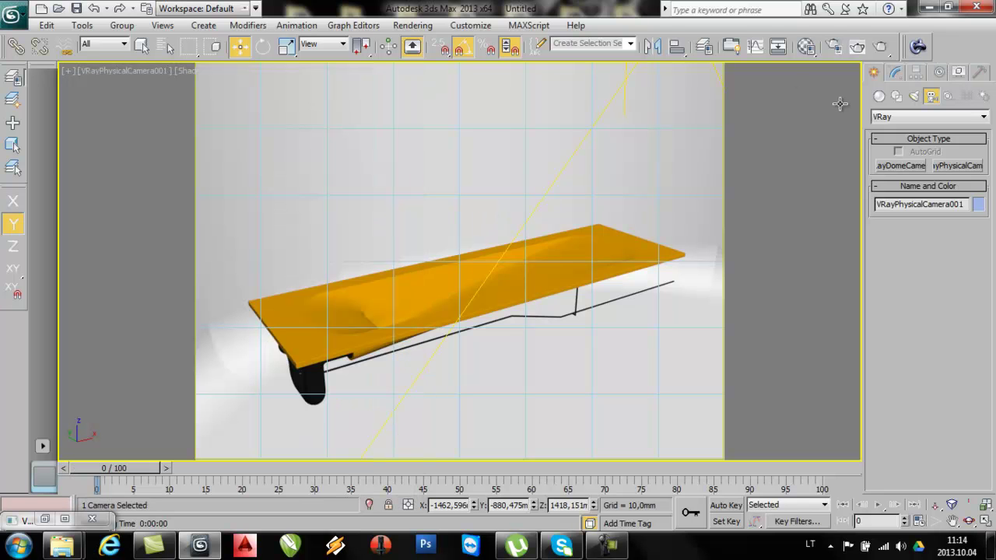
left_click(894, 70)
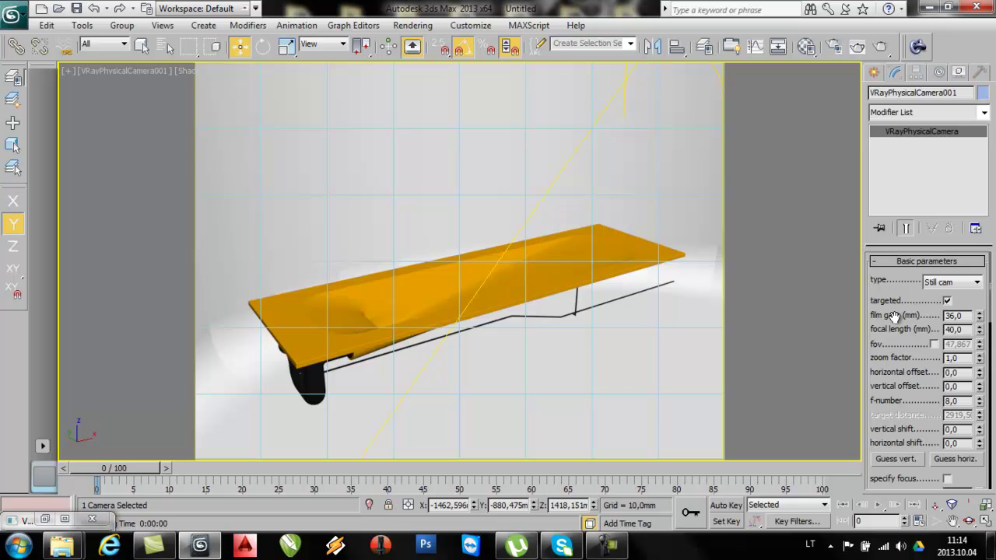
Step: Set the camera's film gate to 31.68 mm and focal length to 40.8 mm, shifting the framing slightly around the table
left_click_drag(979, 317, 979, 323)
mouse_move(669, 345)
middle_mouse_down()
mouse_move(649, 340)
mouse_move(661, 343)
middle_mouse_up()
mouse_move(979, 329)
left_mouse_down()
mouse_move(973, 308)
mouse_move(977, 327)
left_mouse_up()
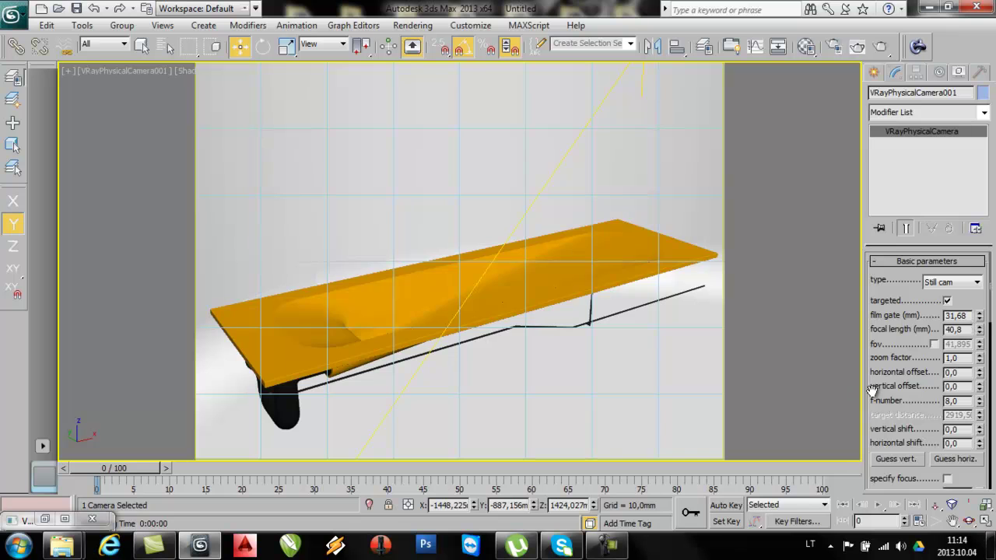
Step: Correct the camera's vertical perspective with the automatic vertical shift guess and recentre the table in the frame
scroll(873, 389, "down", 3)
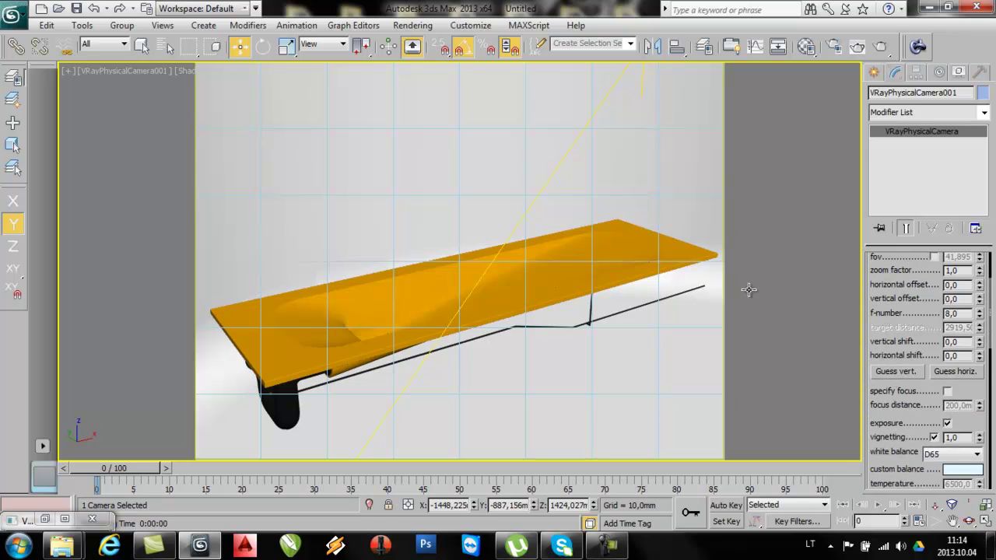
left_click(905, 370)
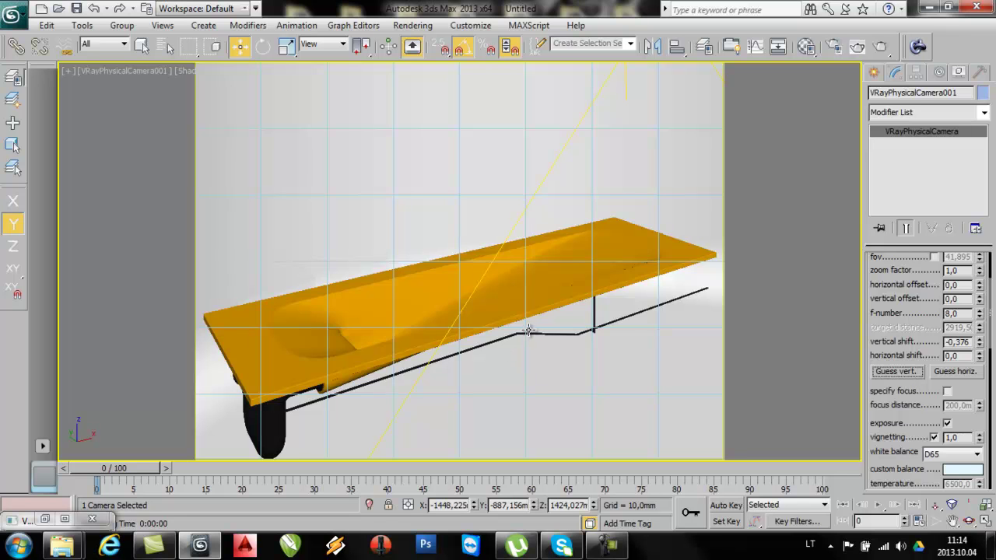
middle_click_drag(560, 322, 557, 316)
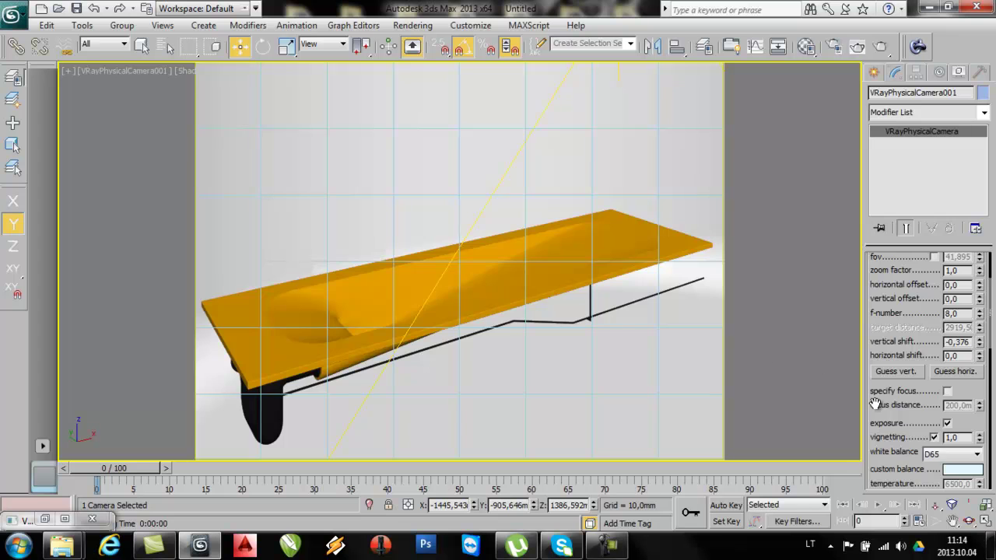
Step: Set the camera's white balance to Neutral
scroll(875, 403, "down", 8)
scroll(877, 412, "up", 3)
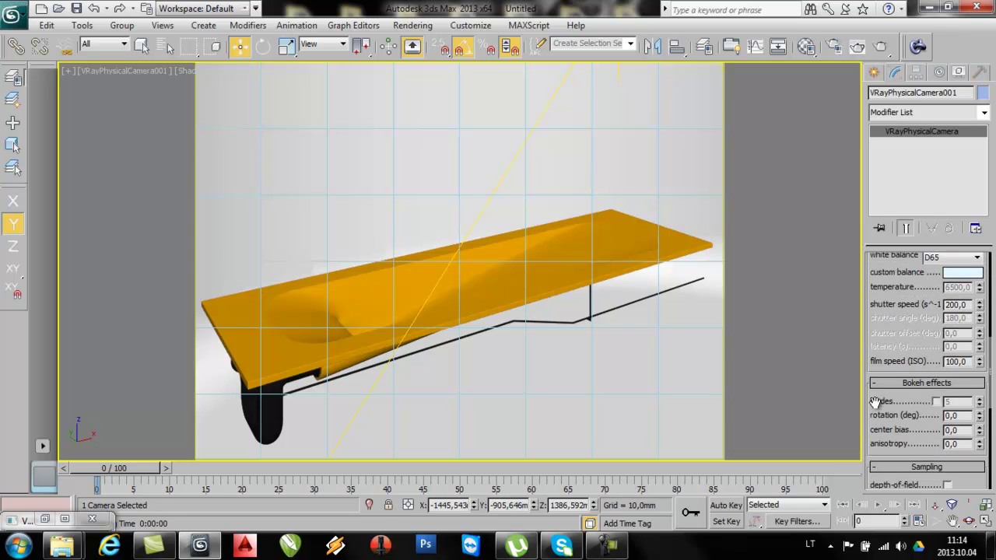
scroll(883, 284, "up", 2)
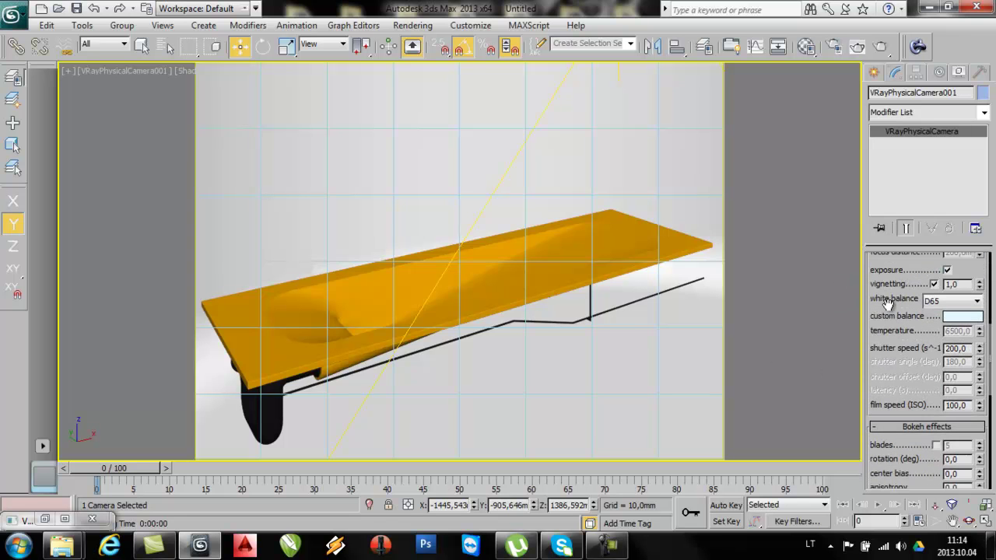
left_click(940, 304)
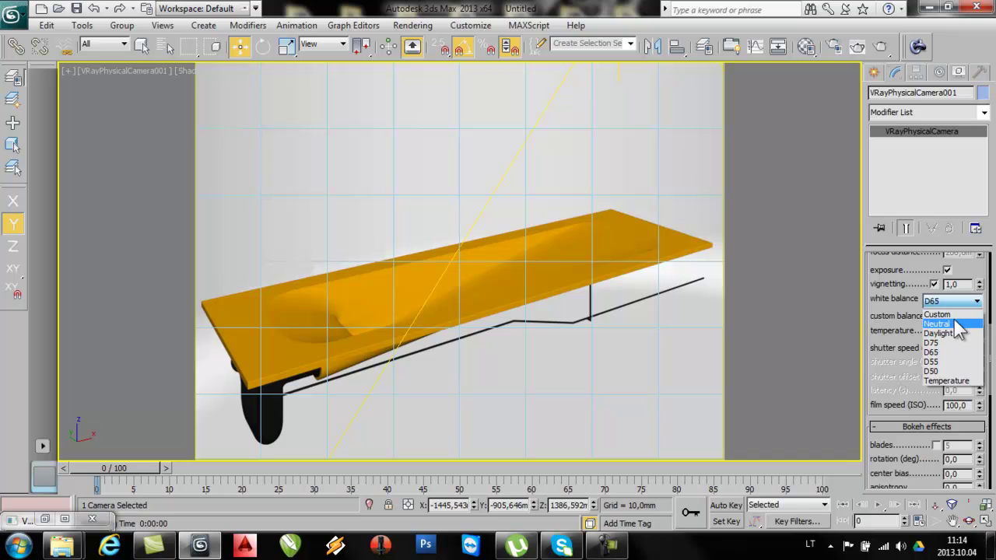
left_click(937, 324)
Step: Set the camera's shutter speed to 70
scroll(887, 324, "down", 4)
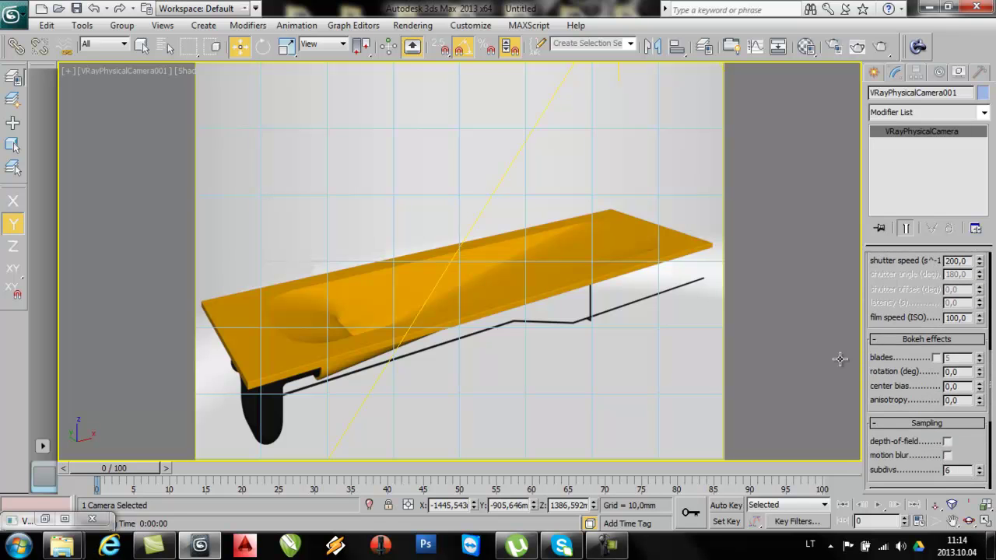
scroll(866, 344, "up", 2)
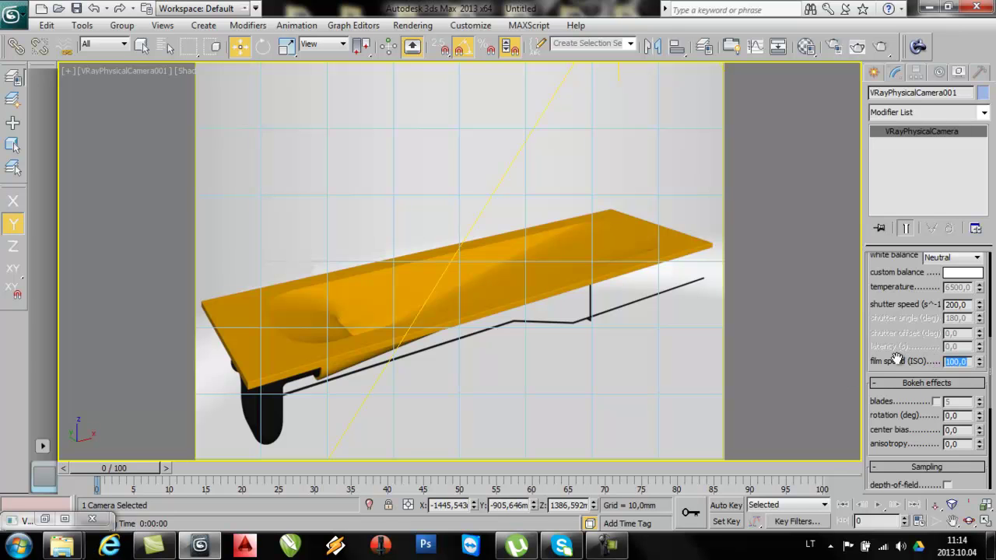
left_click(903, 308)
double_click(966, 305)
left_click(909, 336)
Step: Start a test render of the camera view, then limit the render area to a full-height region covering the image's left half
left_click(857, 49)
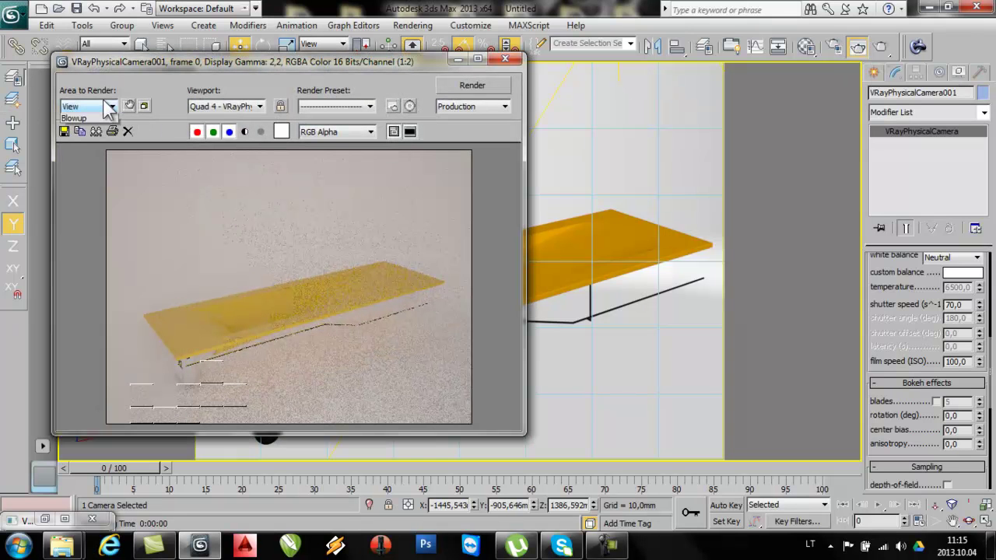
left_click(109, 106)
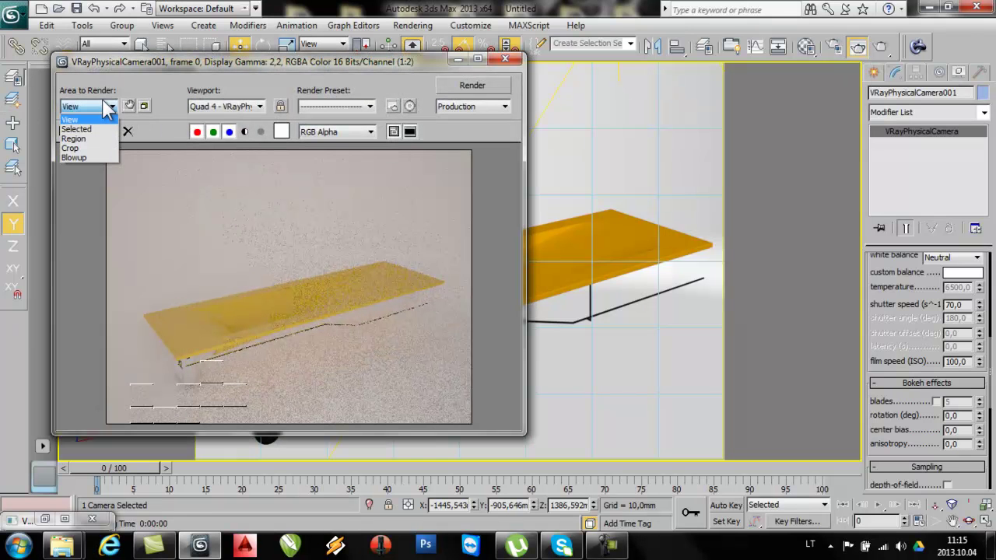
left_click(82, 139)
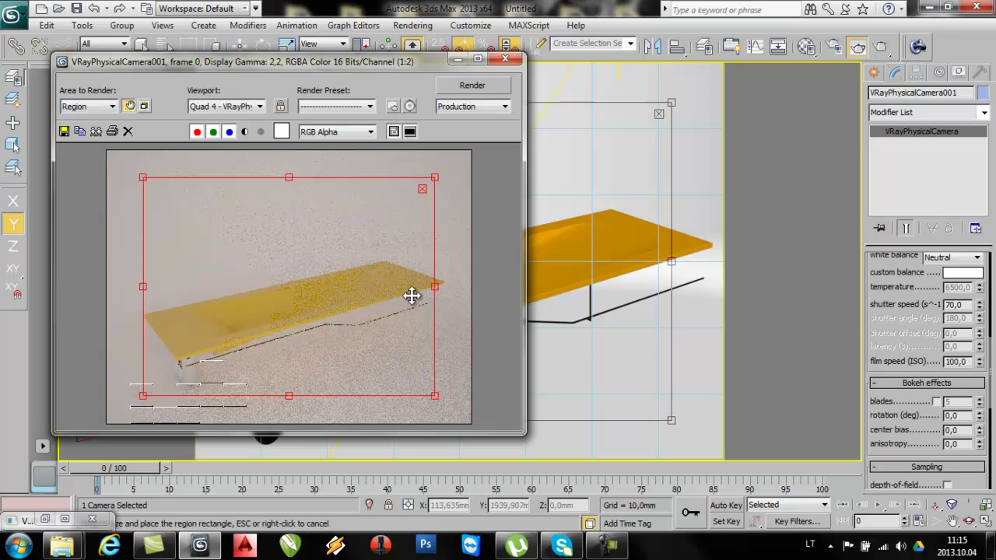
left_click_drag(435, 288, 281, 309)
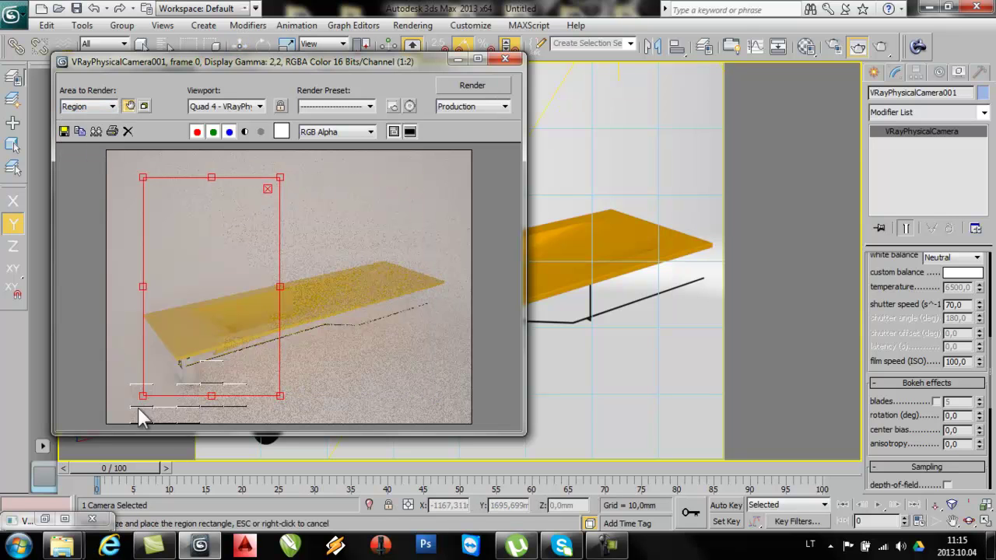
left_click_drag(211, 395, 201, 426)
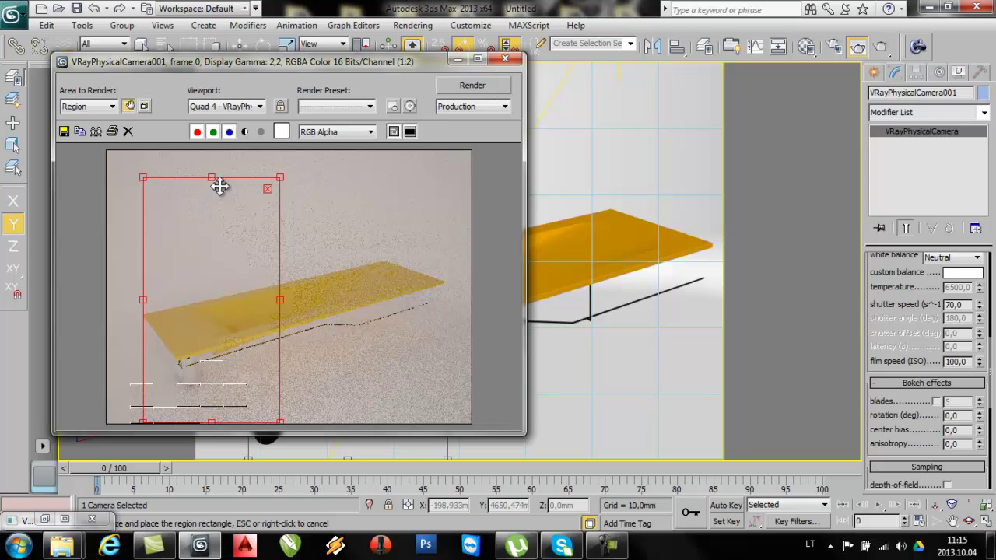
left_click_drag(214, 179, 211, 151)
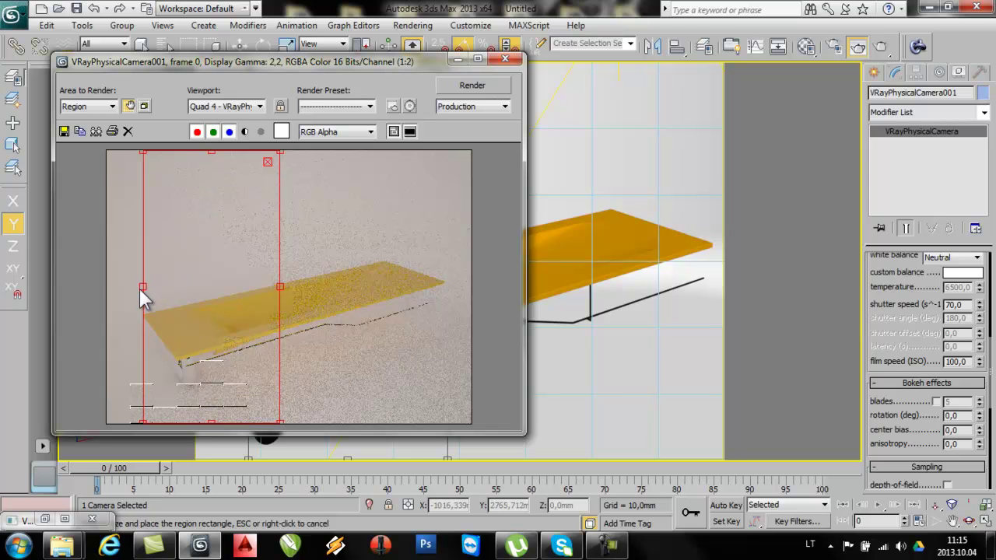
left_click_drag(145, 287, 93, 286)
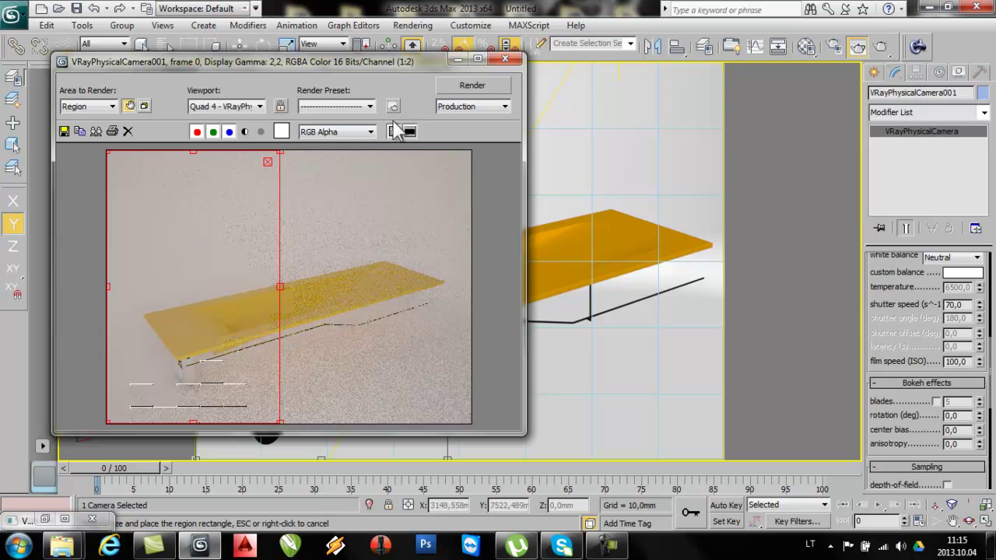
Step: Render the region, inspect the tabletop and leg up close in the rendered image, and close the render window
left_click(485, 85)
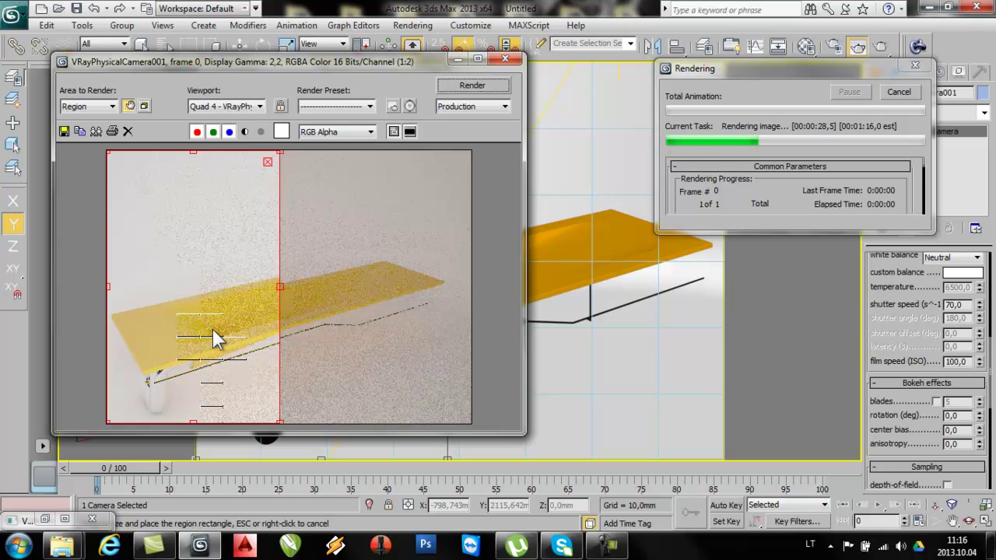
scroll(186, 339, "up", 1)
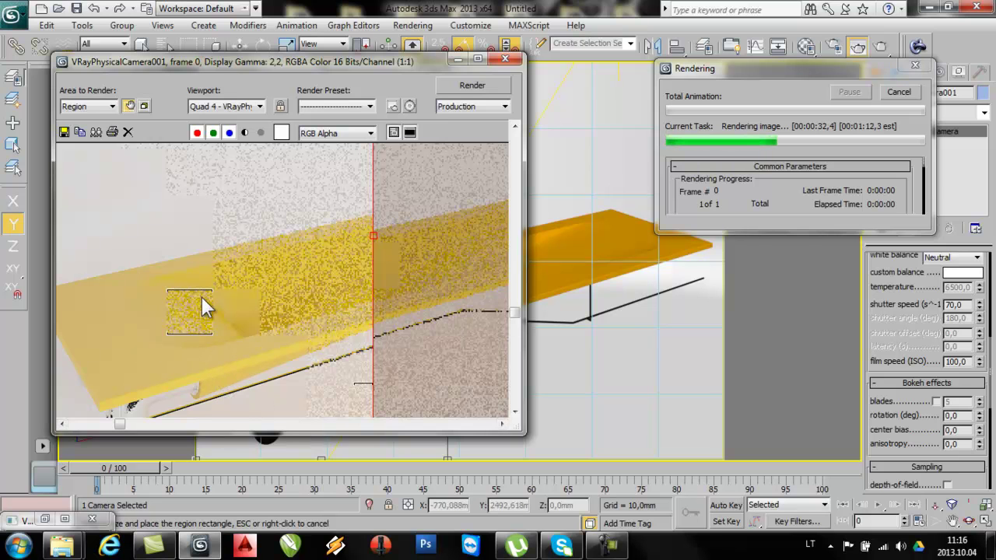
scroll(206, 299, "down", 1)
scroll(156, 385, "up", 1)
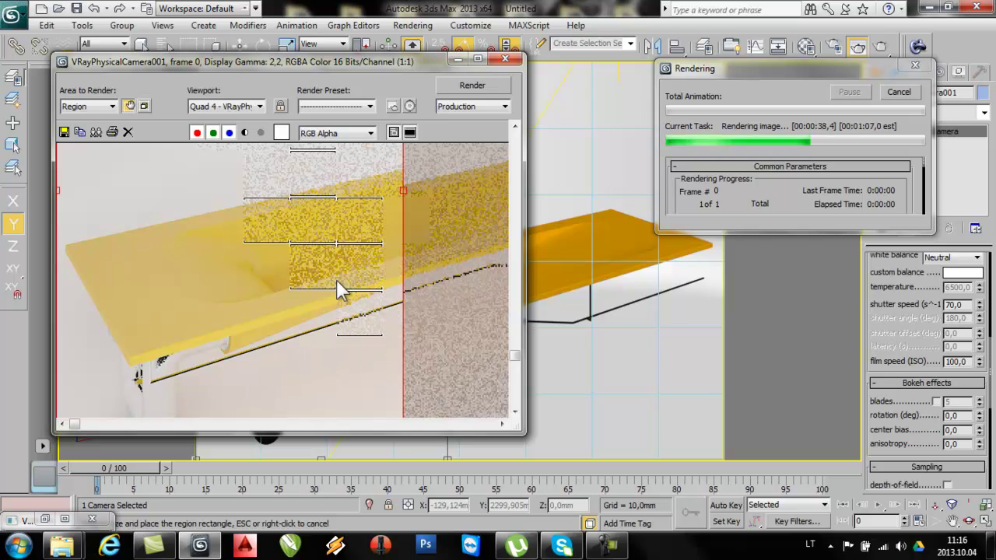
scroll(182, 327, "down", 1)
scroll(138, 388, "up", 1)
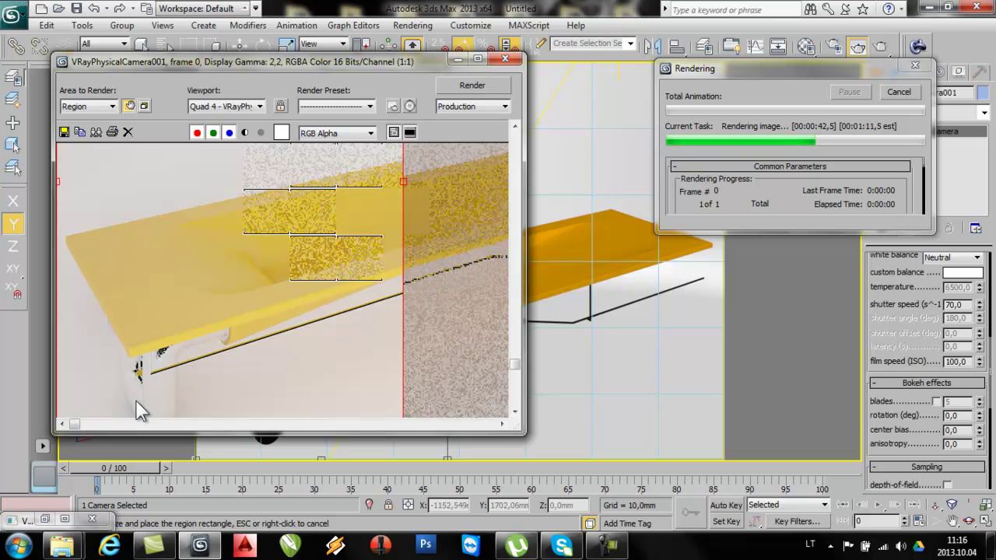
scroll(250, 365, "down", 1)
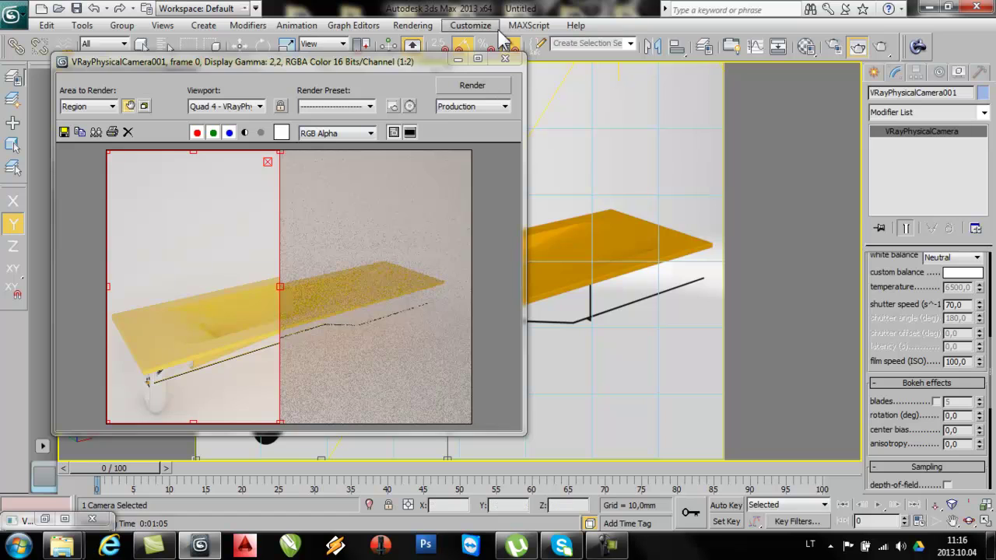
left_click(499, 58)
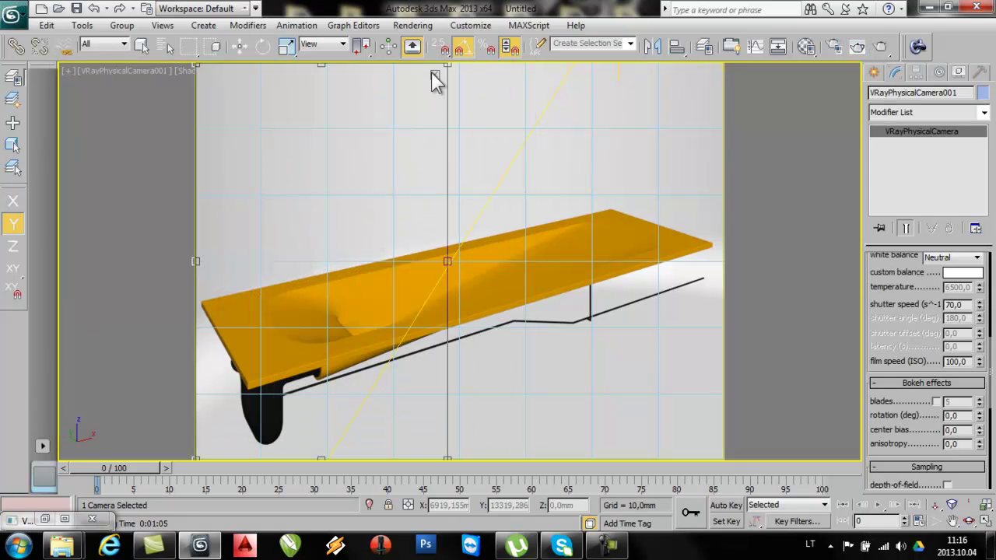
Step: In the top view, change the intensity multiplier of both V-Ray lights, sviesa 1 and sviesa 2, and deselect them
key("w")
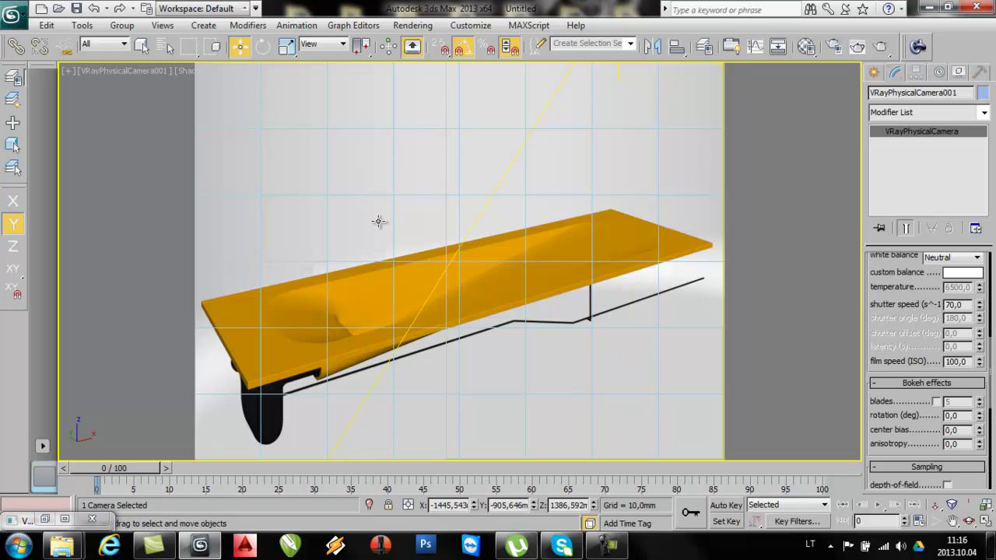
key("t")
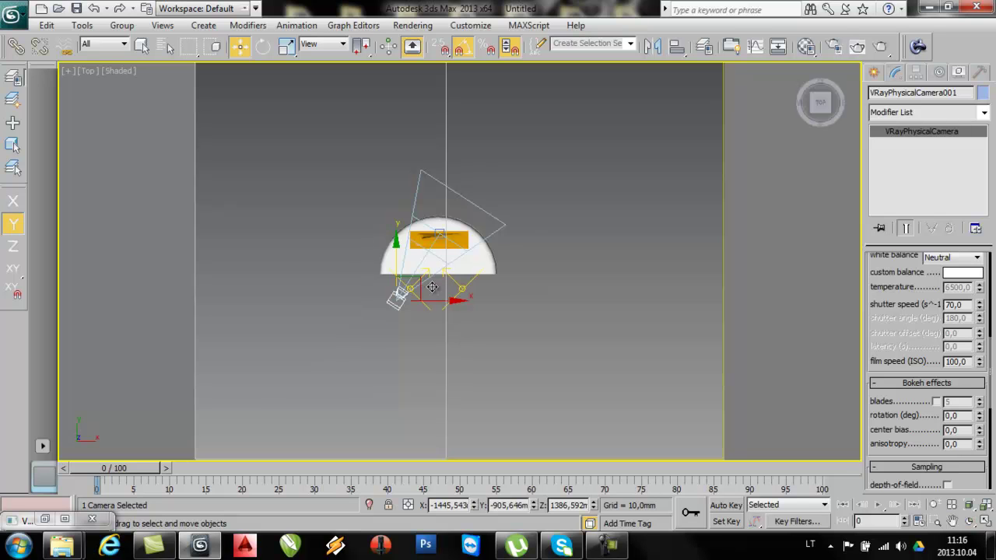
left_click(374, 368)
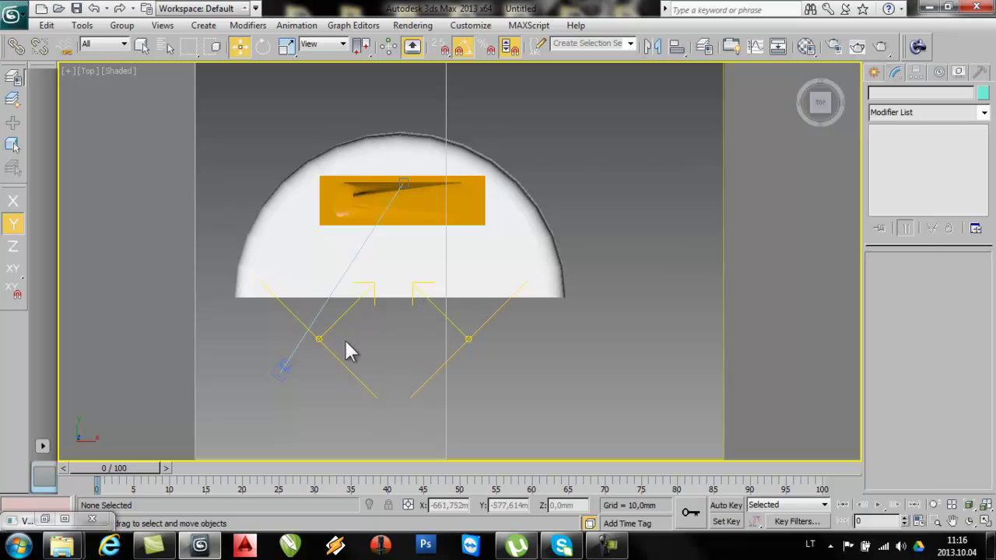
left_click(331, 319)
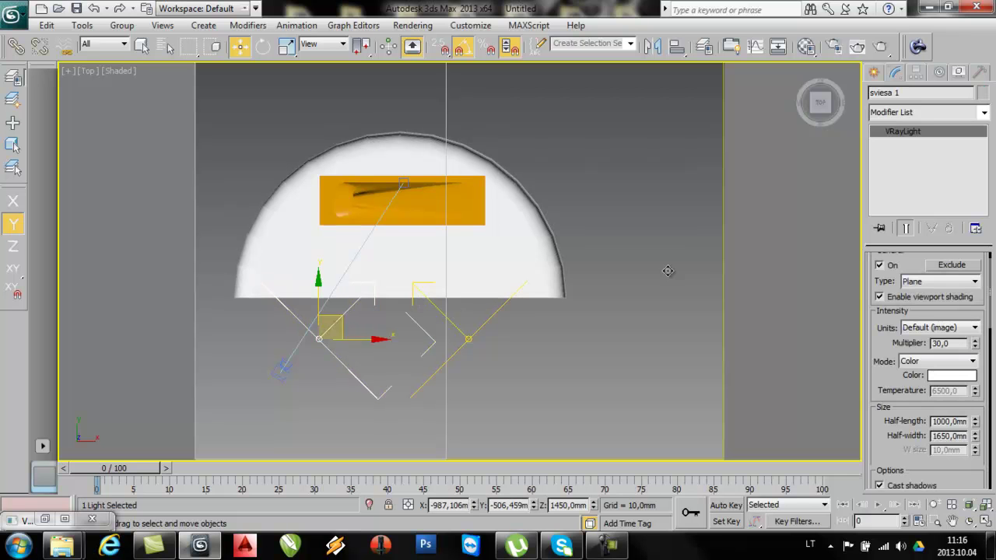
double_click(943, 343)
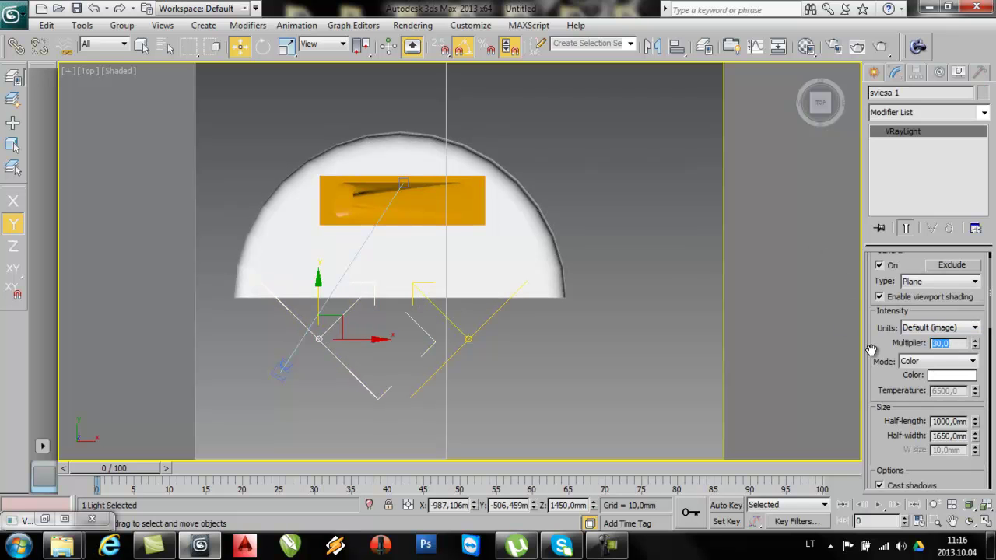
left_click(484, 324)
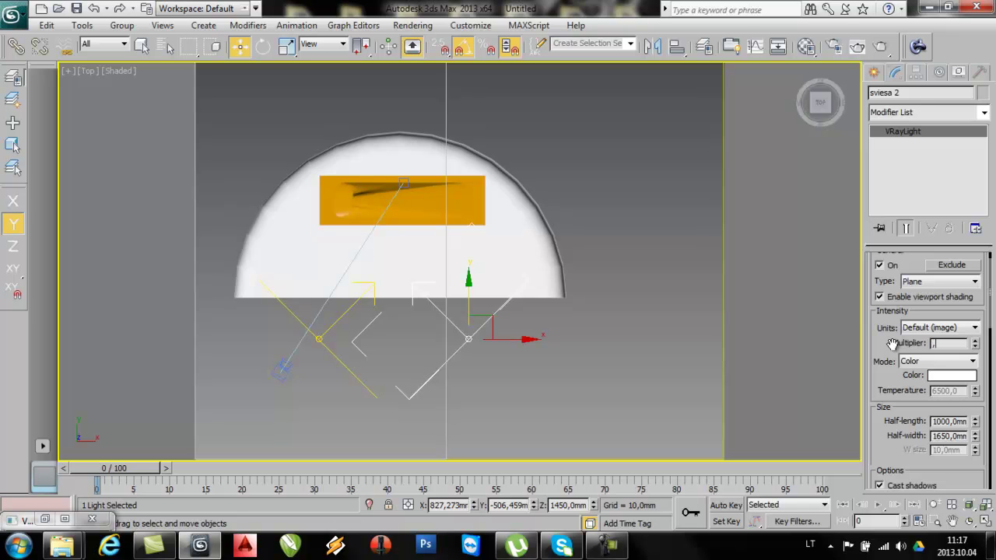
left_click(674, 390)
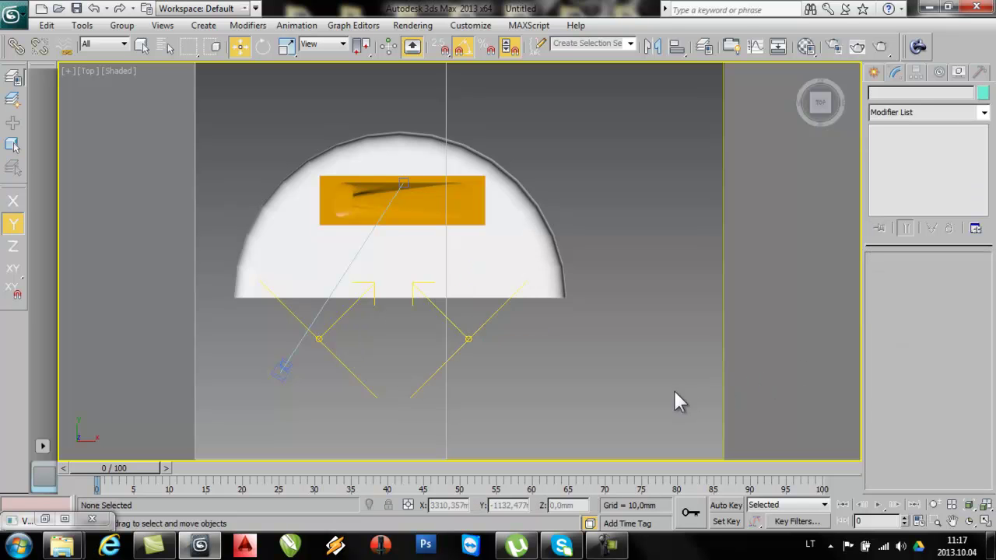
Step: Return to the camera view, open the rendered frame window and set the area to render to View
key("c")
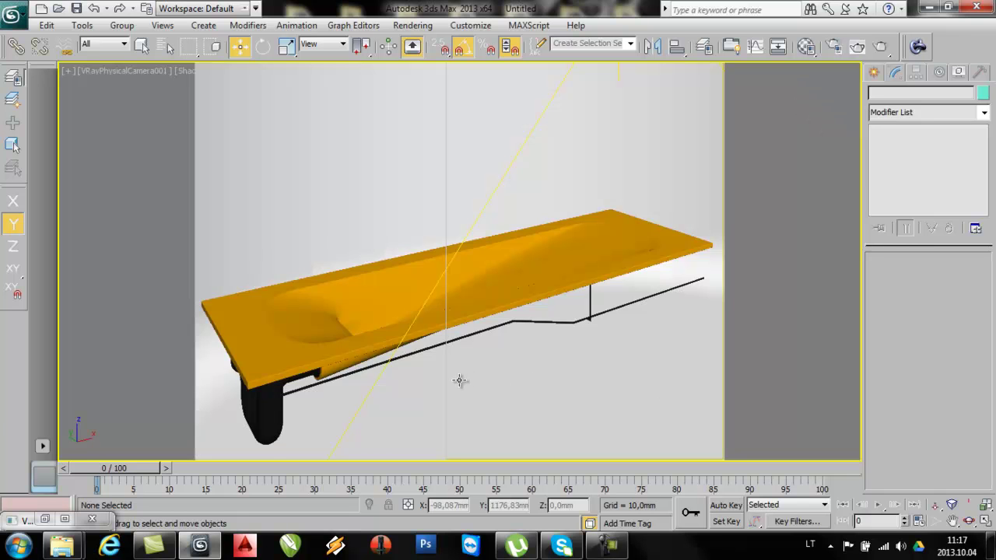
left_click(858, 49)
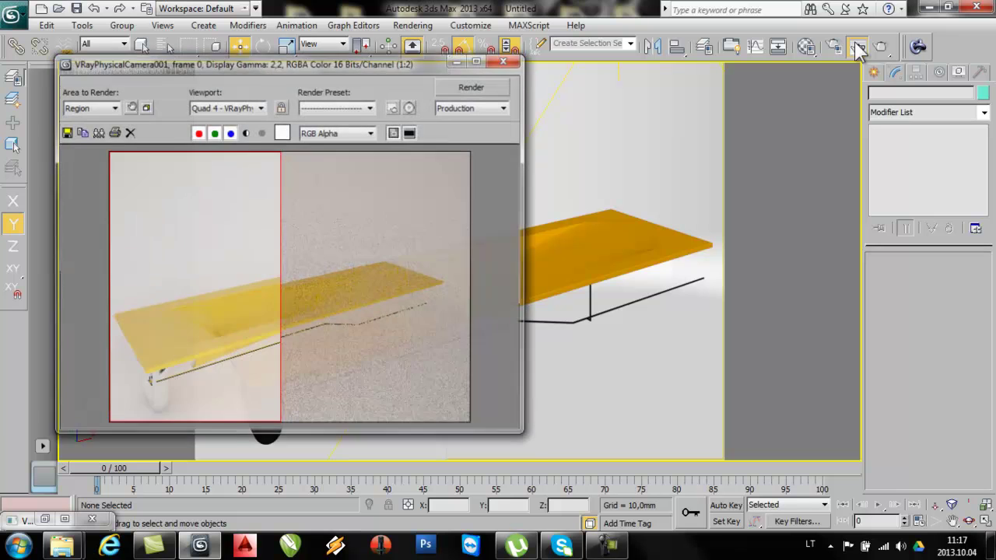
left_click(93, 107)
left_click(79, 118)
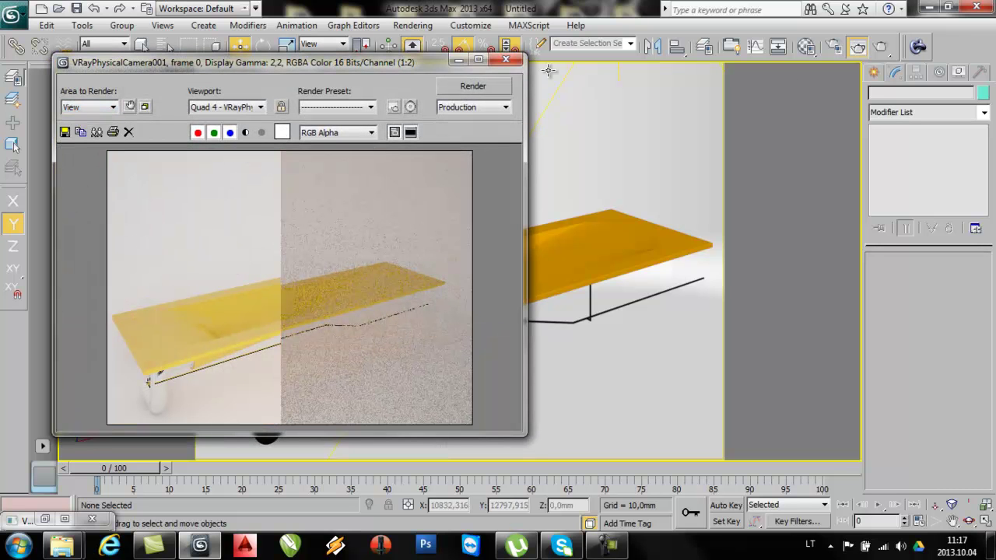
Step: In the render setup, set the irradiance map preset to High
left_click(834, 47)
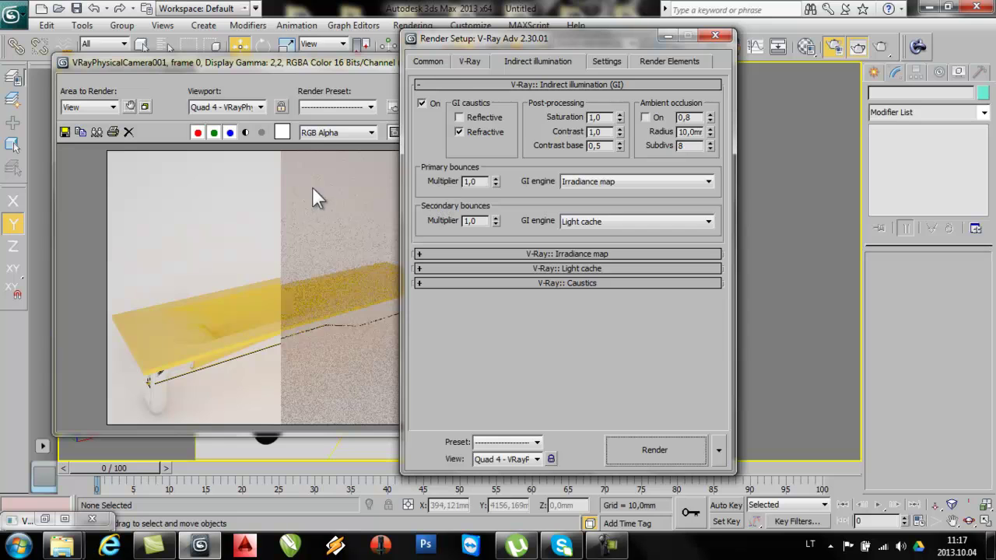
left_click(470, 61)
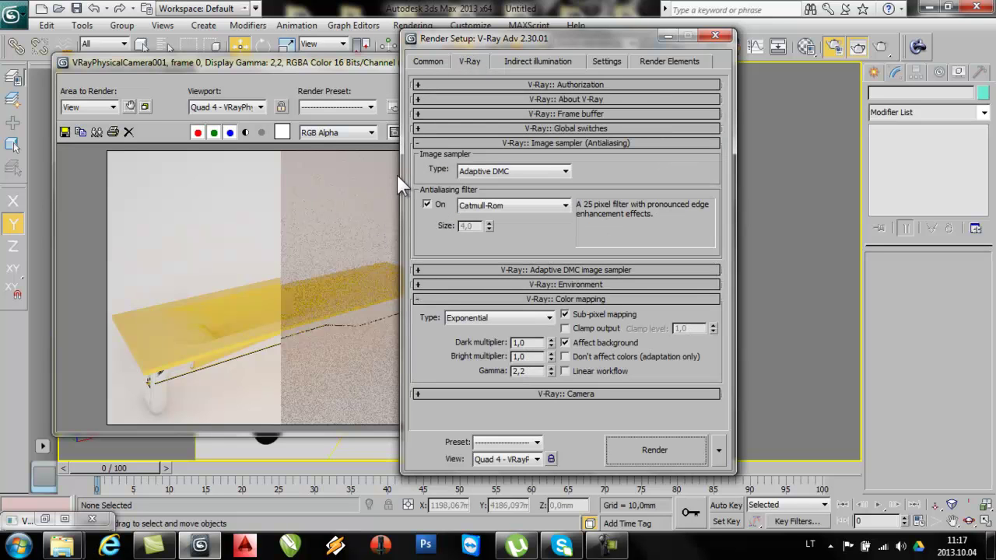
left_click(533, 61)
left_click(526, 252)
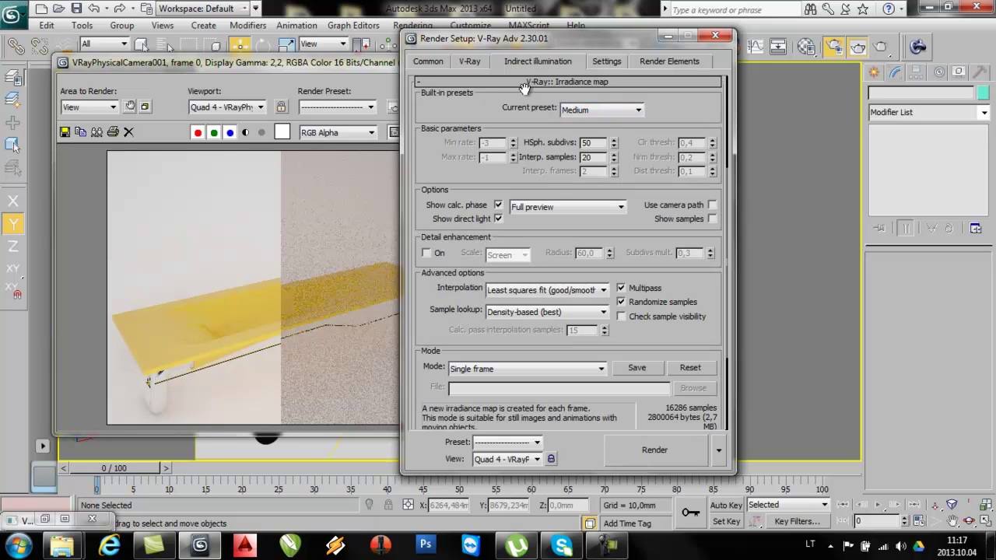
left_click(596, 110)
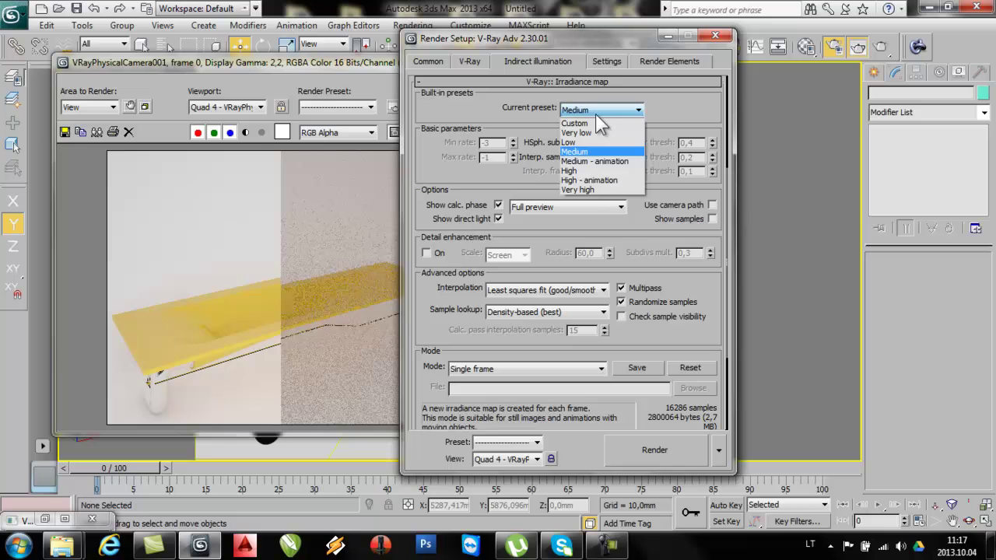
left_click(597, 170)
left_click_drag(550, 94, 556, 88)
left_click(566, 82)
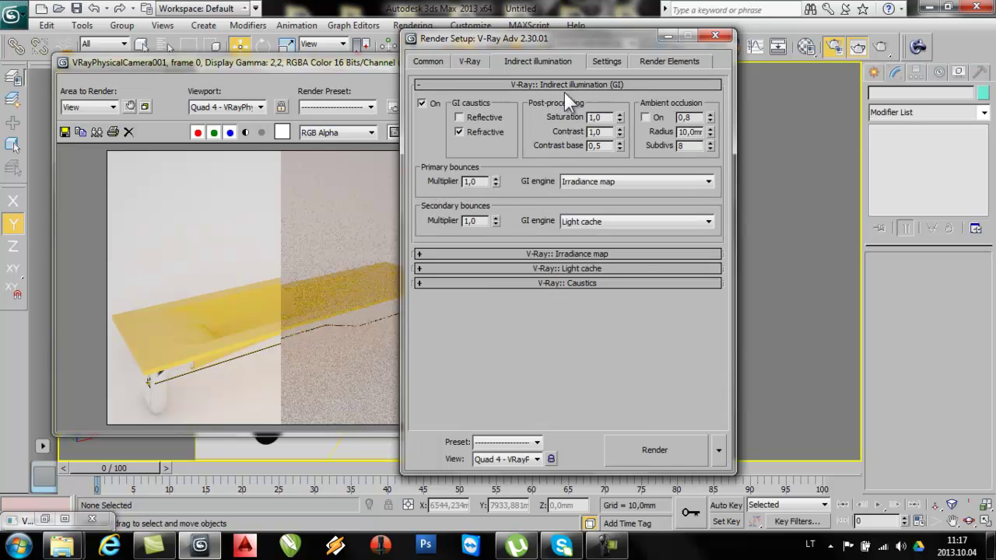
Step: Change the light cache subdivisions and set its sample size to 0,001
left_click(536, 269)
double_click(515, 171)
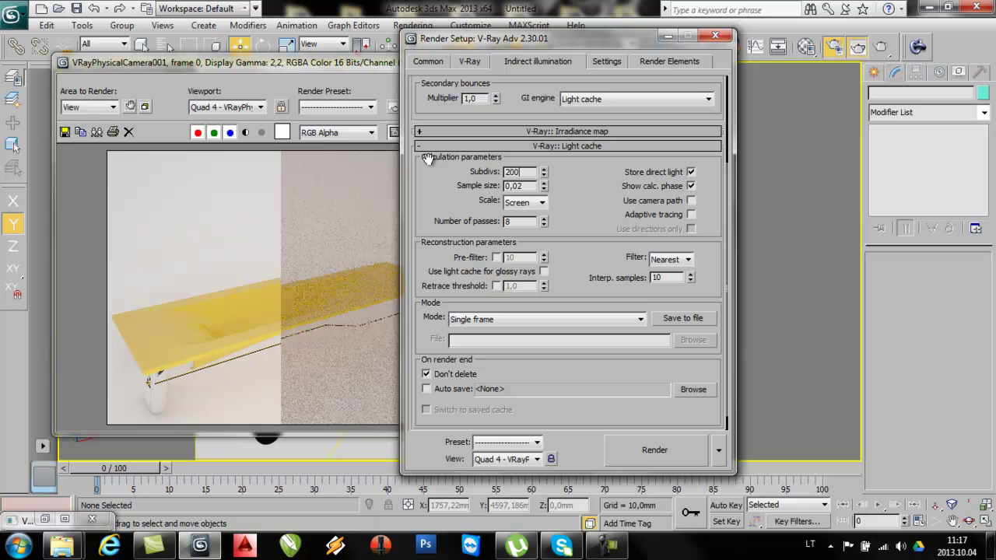
left_click(527, 185)
type("0,001")
left_click(570, 146)
Step: Set V-Ray's dynamic memory limit to 16000 MB in the system settings
left_click(606, 61)
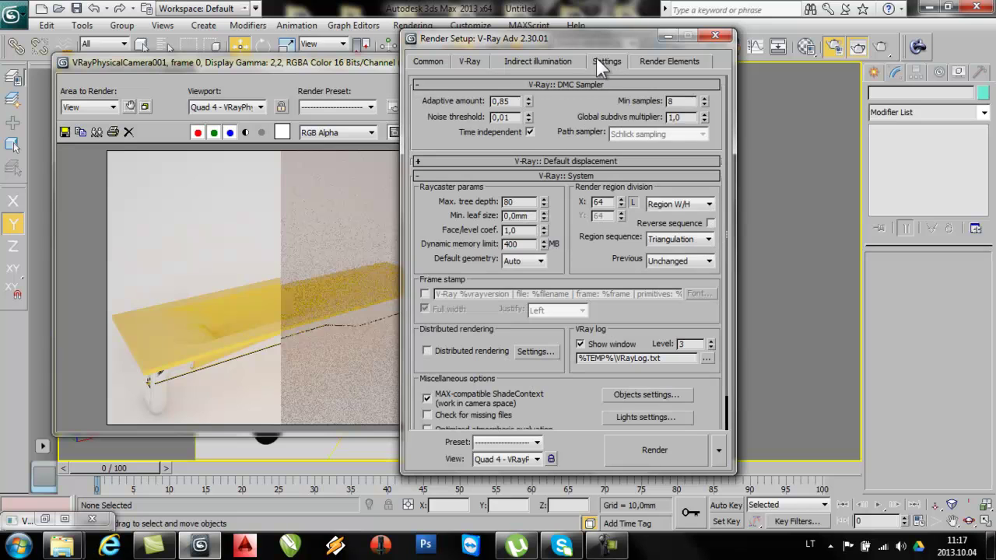
left_click_drag(521, 246, 478, 242)
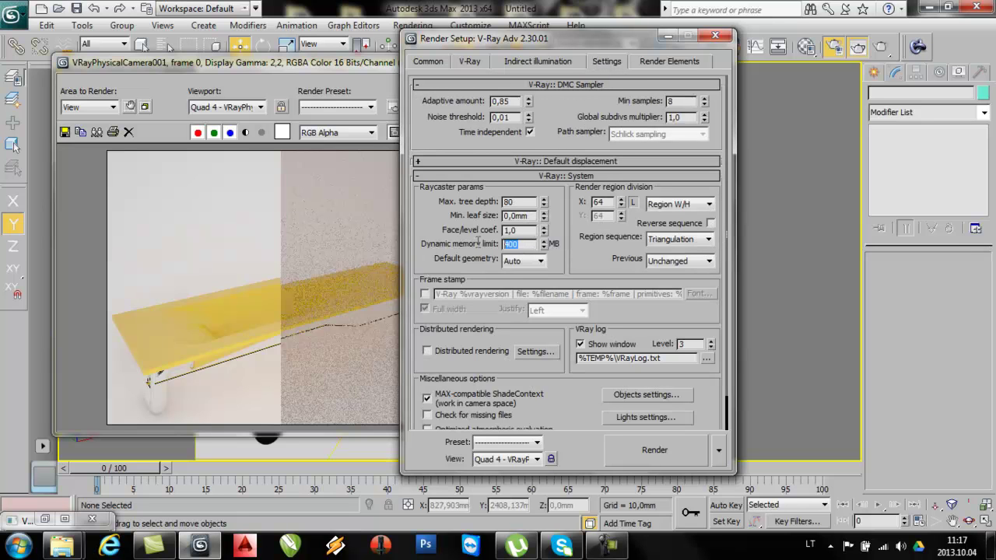
type("16000")
key("Return")
left_click(442, 242)
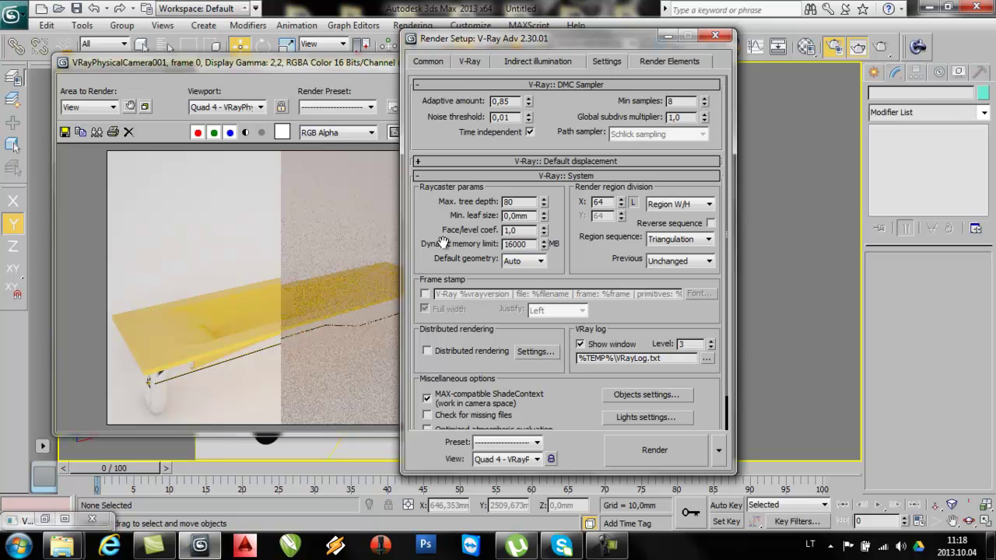
double_click(529, 245)
Step: Set the color mapping dark multiplier to 1,8, start rendering the camera view, and enlarge the rendering progress window to show its details
left_click(442, 60)
left_click(467, 60)
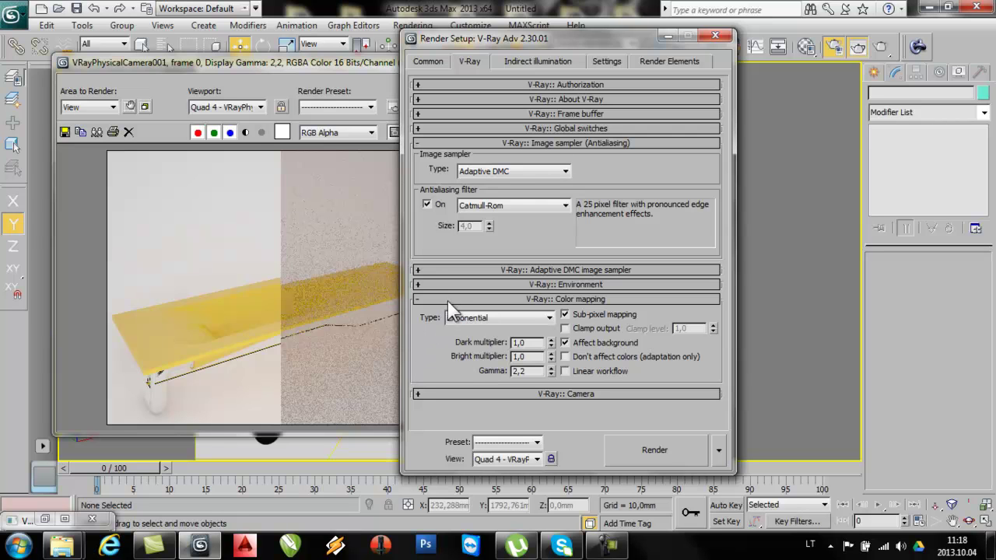
left_click_drag(527, 342, 498, 349)
type("1,8")
left_click(645, 441)
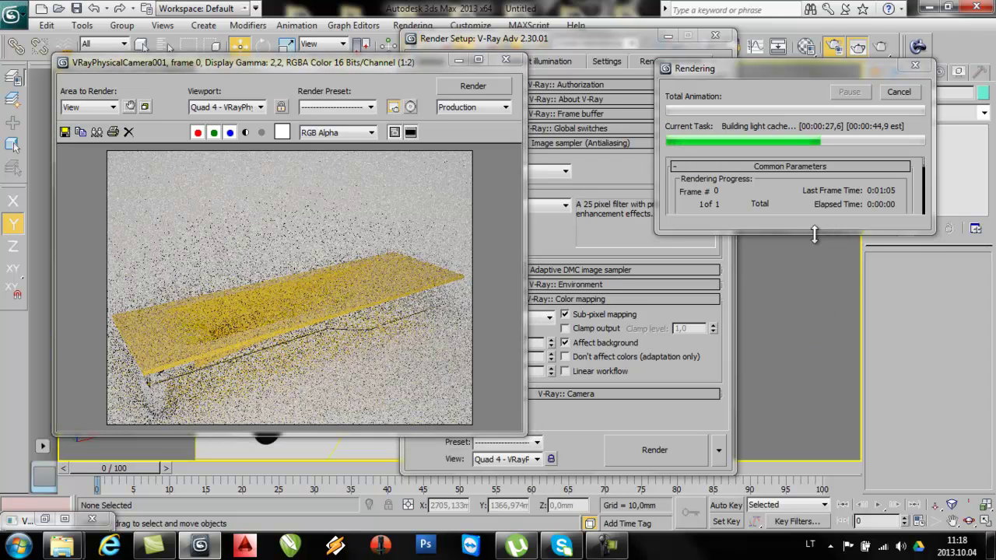
left_click_drag(820, 232, 817, 484)
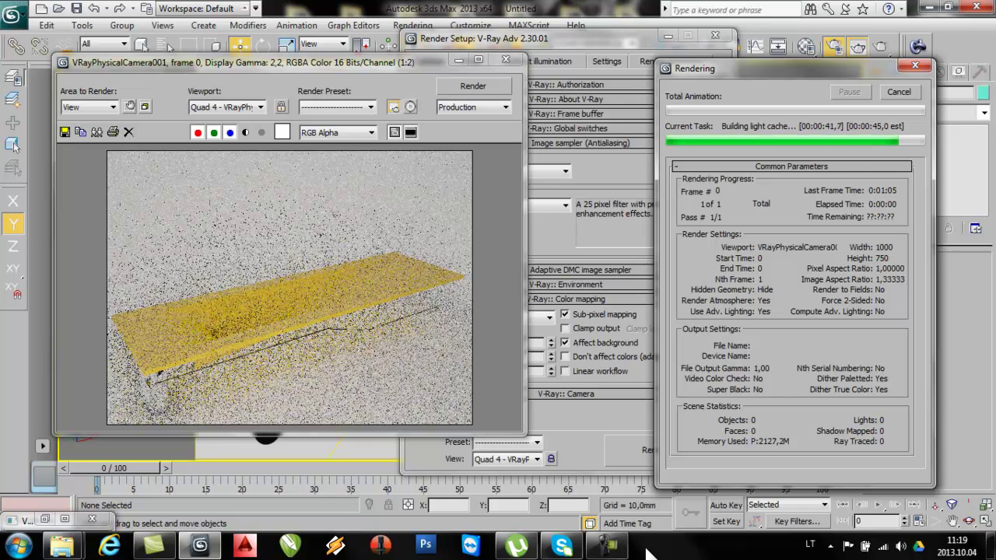
Step: In Windows Task Manager, exclude CPU 6 and CPU 7 from the processor affinity of 3dsmax.exe, and close Task Manager
right_click(651, 552)
left_click(696, 501)
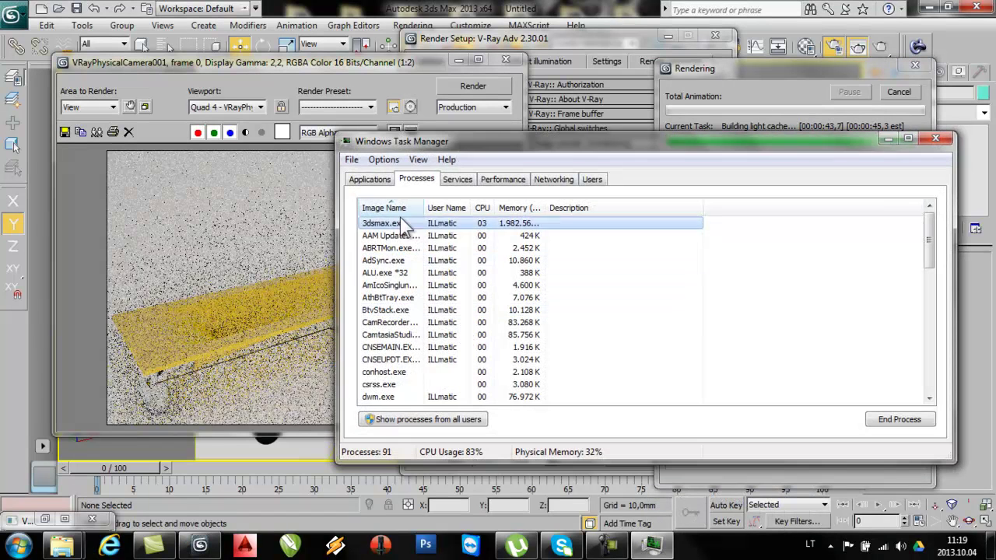
right_click(438, 221)
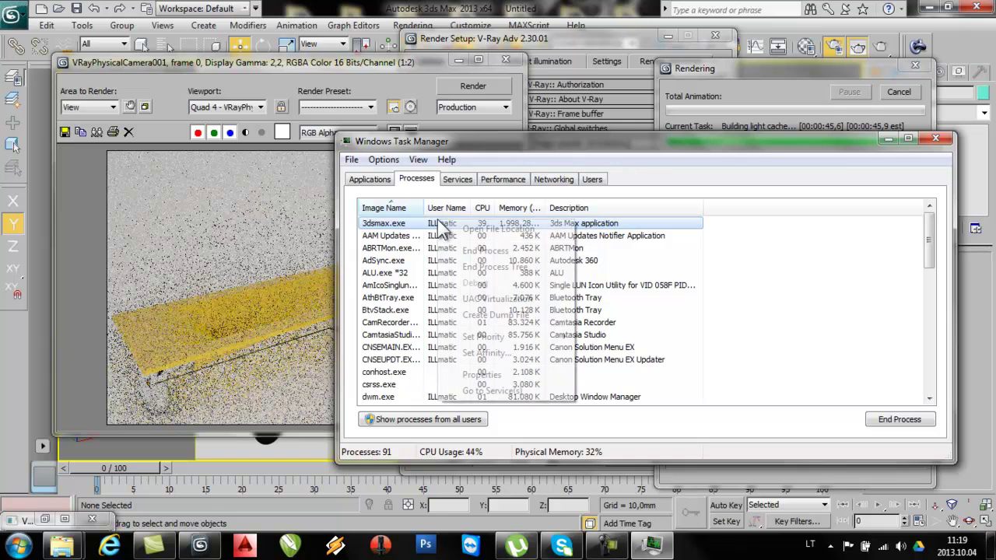
left_click(501, 350)
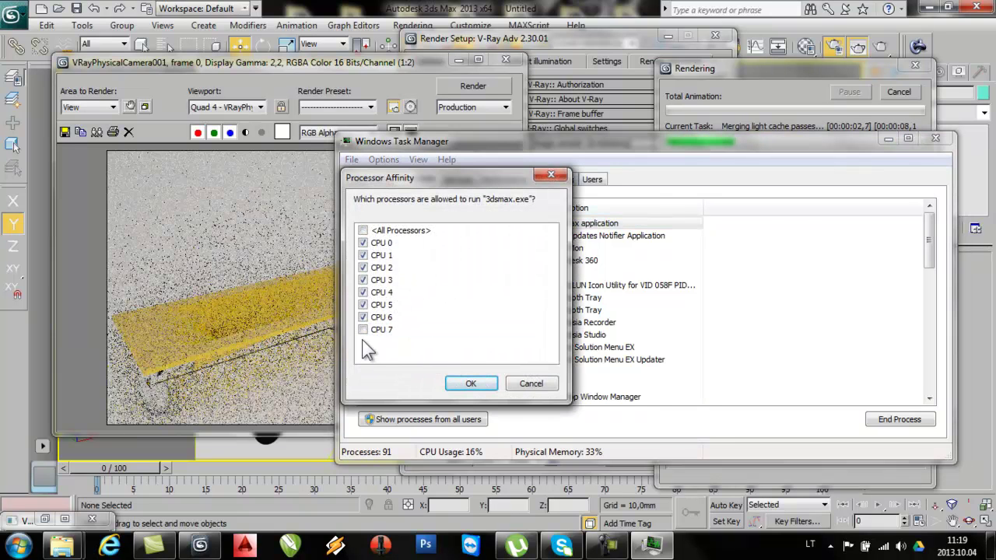
left_click(364, 317)
left_click(470, 383)
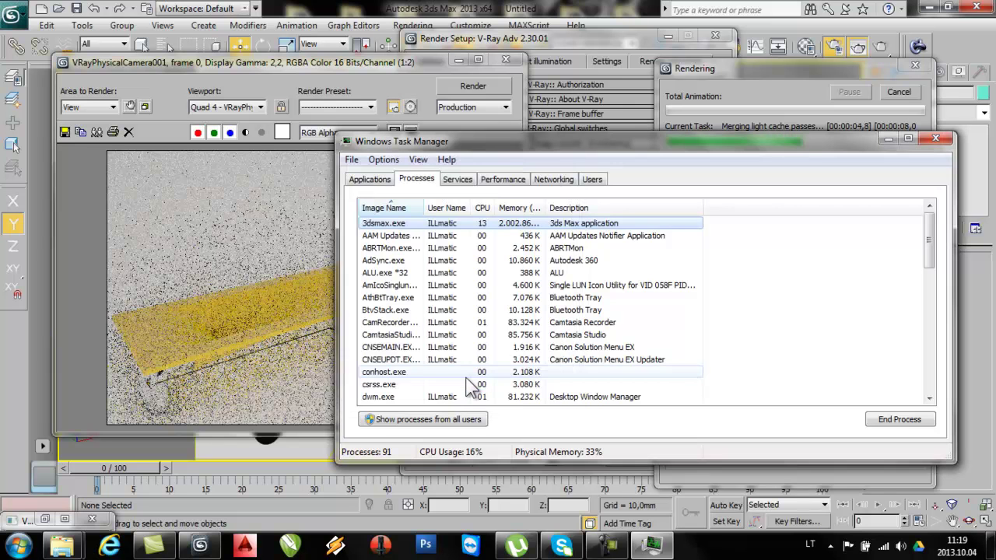
left_click(935, 138)
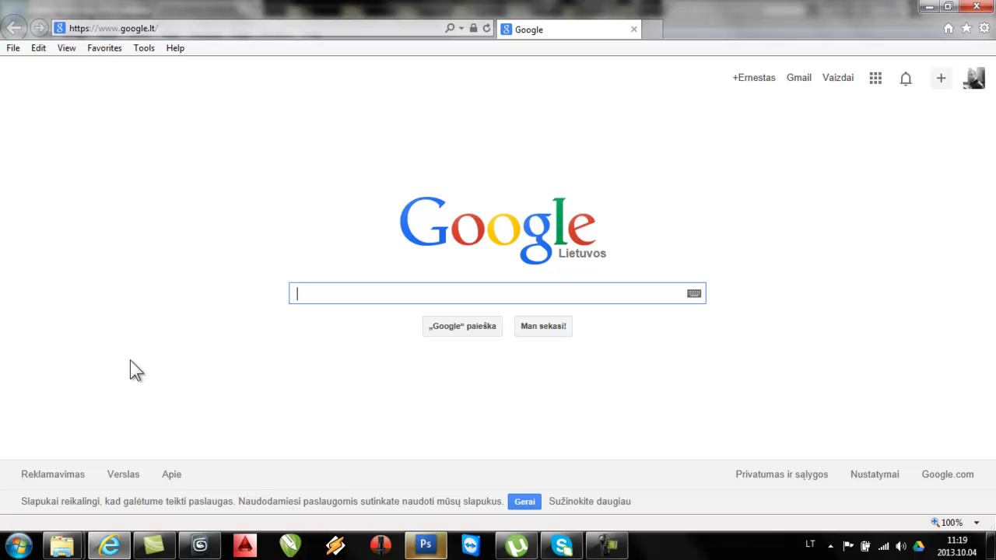
Step: In Internet Explorer, run a Google image search for "dirty walls"
type("di")
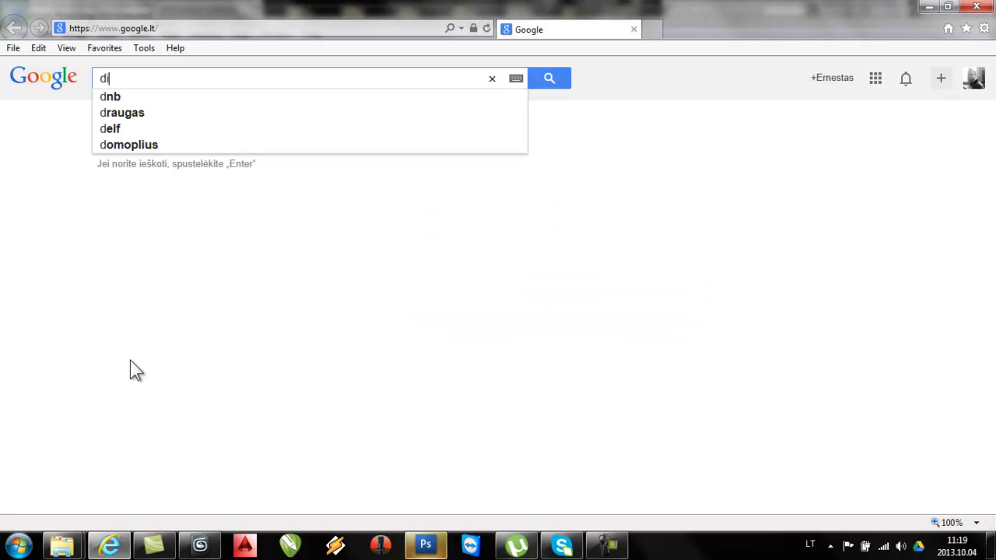
type("rty walls")
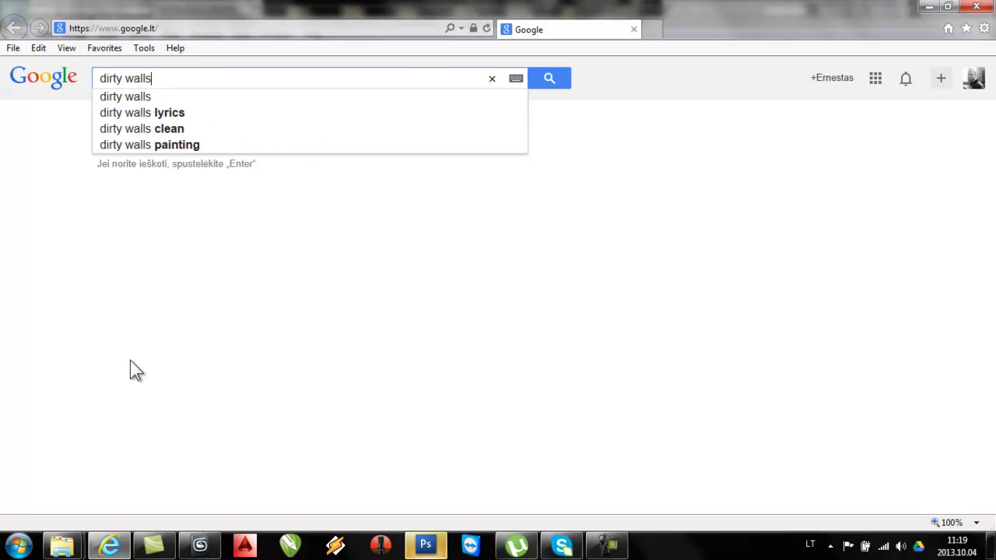
key("Return")
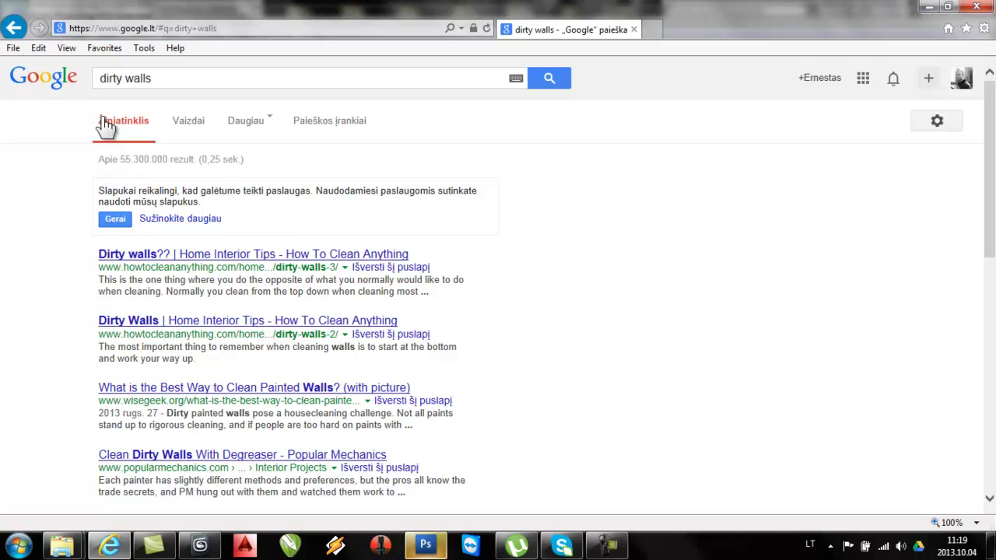
left_click(182, 124)
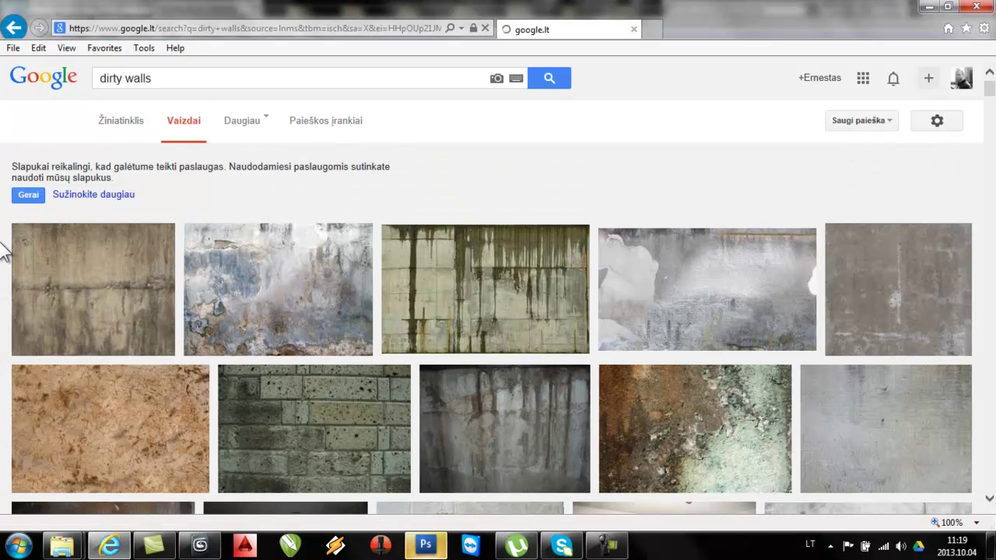
Step: Browse the dirty wall images and open the preview of the brown grunge concrete texture
scroll(227, 250, "down", 5)
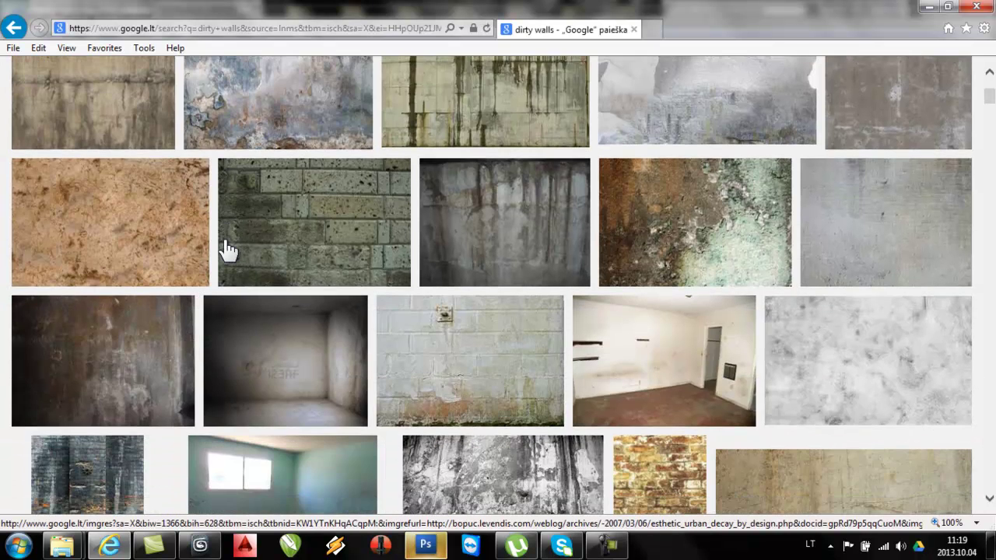
scroll(227, 251, "down", 1)
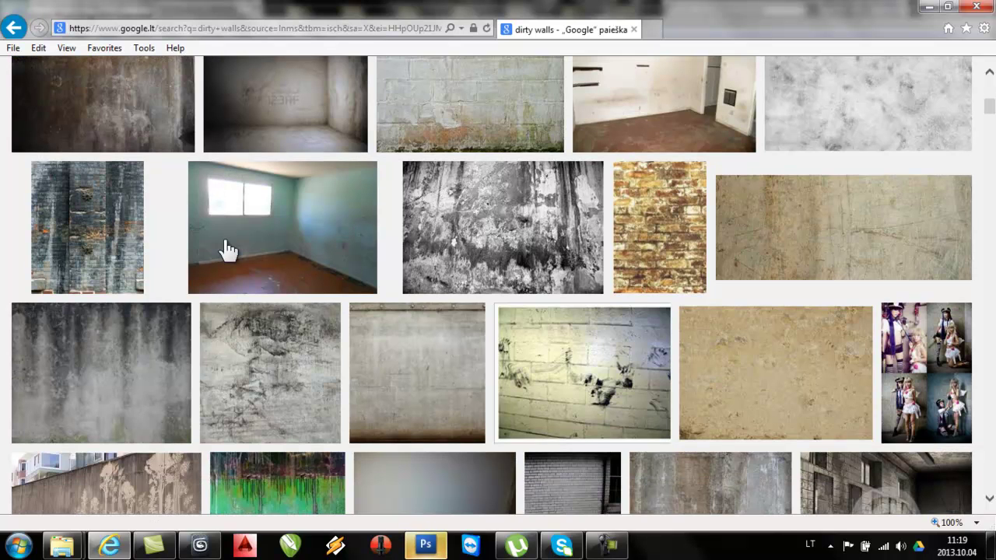
scroll(145, 341, "up", 4)
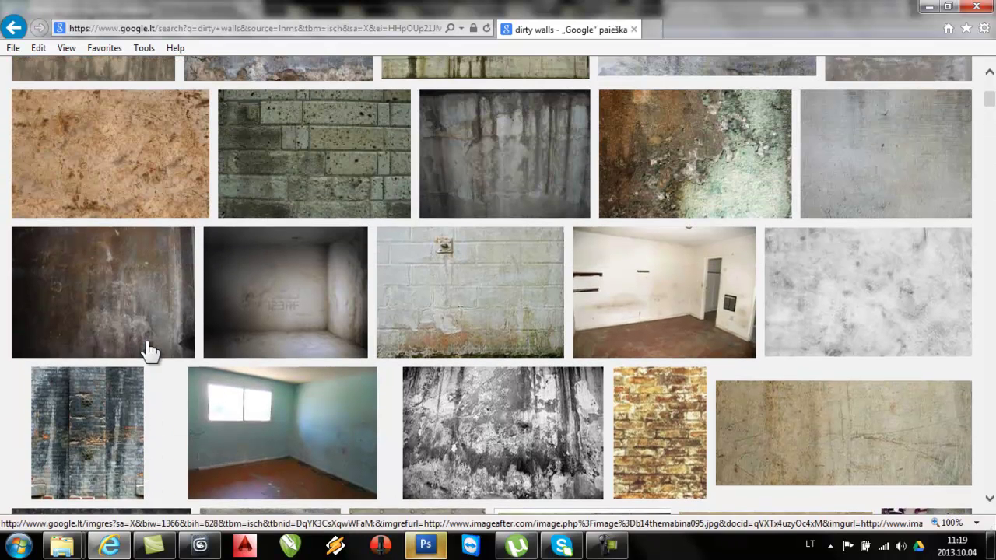
scroll(150, 352, "up", 1)
left_click(127, 295)
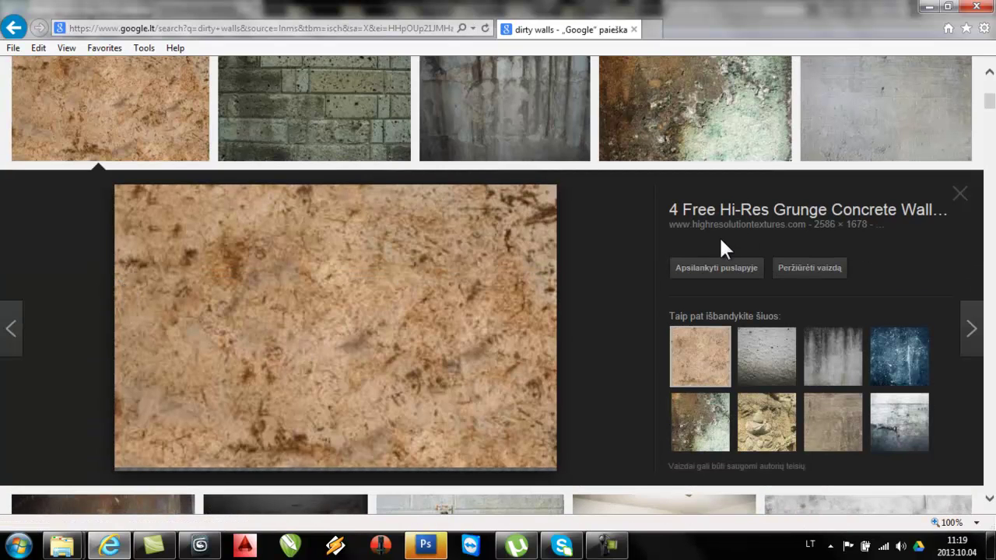
Step: Filter the "dirty walls" image results to show only large images (Didelis)
left_click(422, 176)
left_click(349, 125)
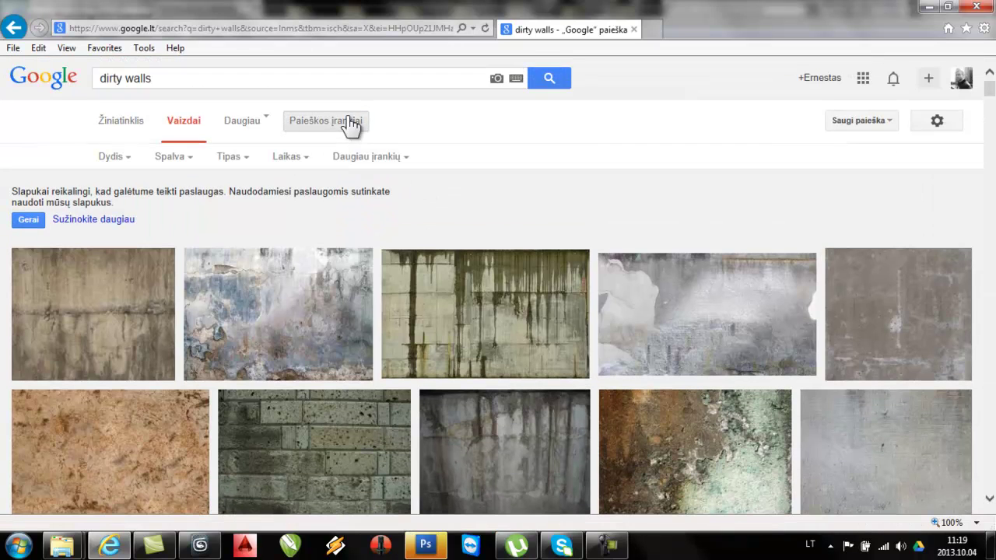
left_click(109, 159)
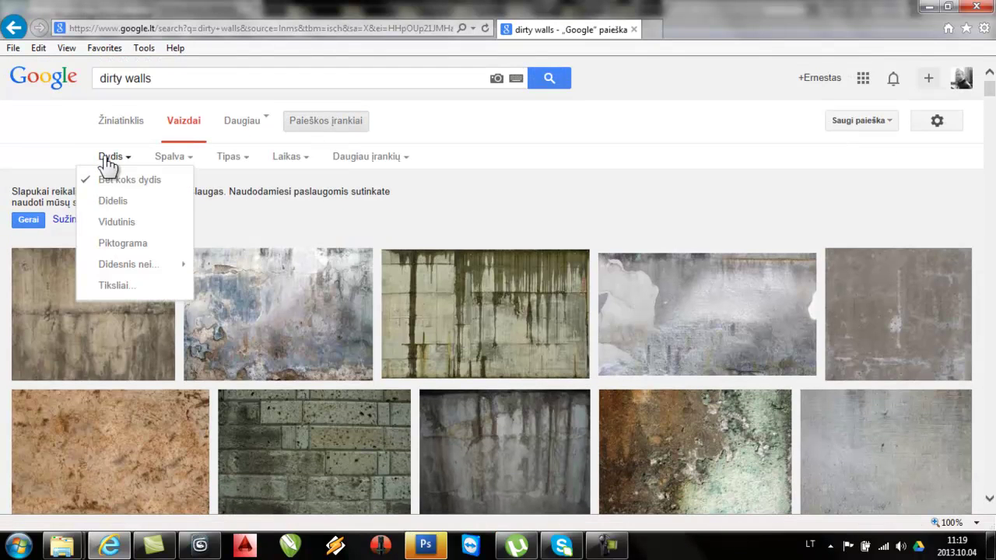
left_click(113, 201)
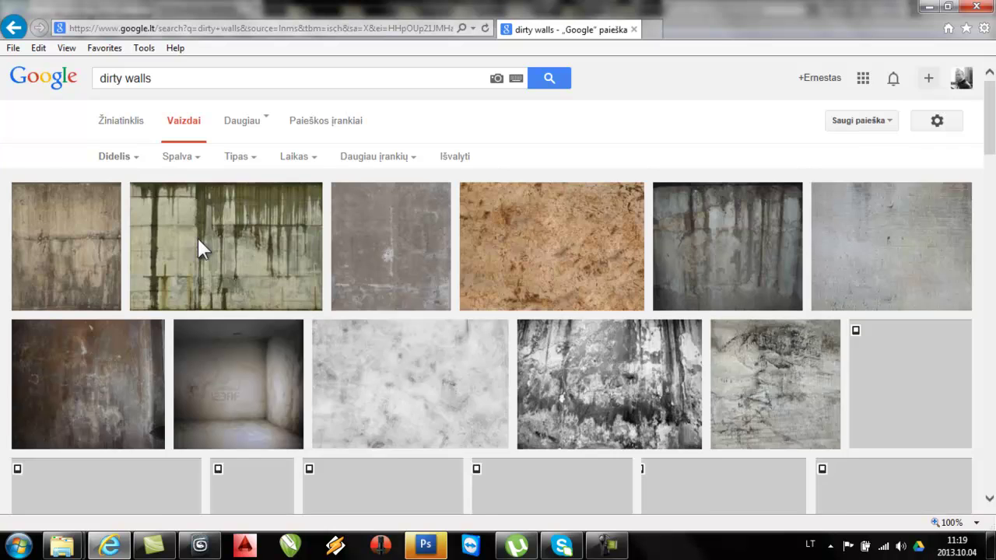
Step: Browse the large image results and open the brown grunge concrete texture at full size
scroll(333, 325, "down", 3)
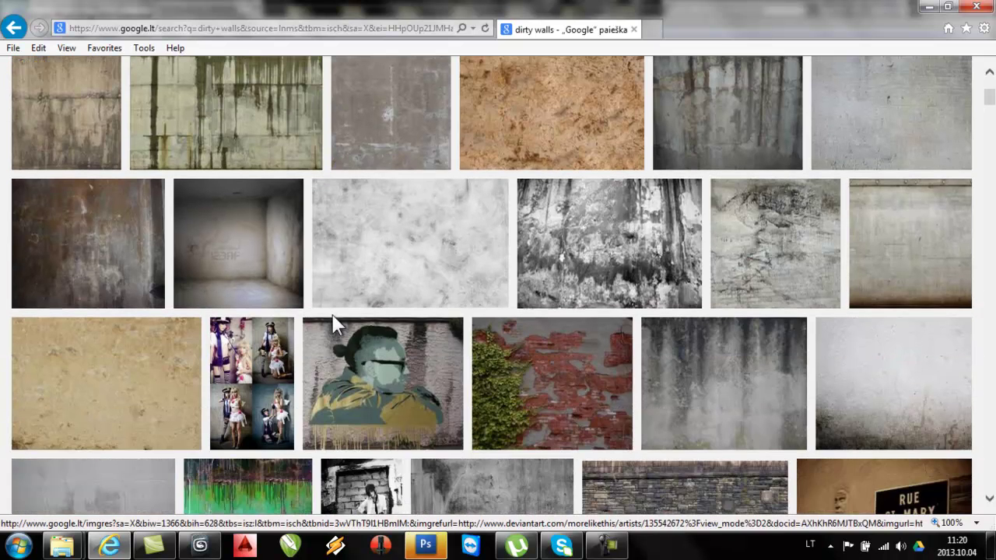
scroll(333, 327, "up", 3)
left_click(529, 270)
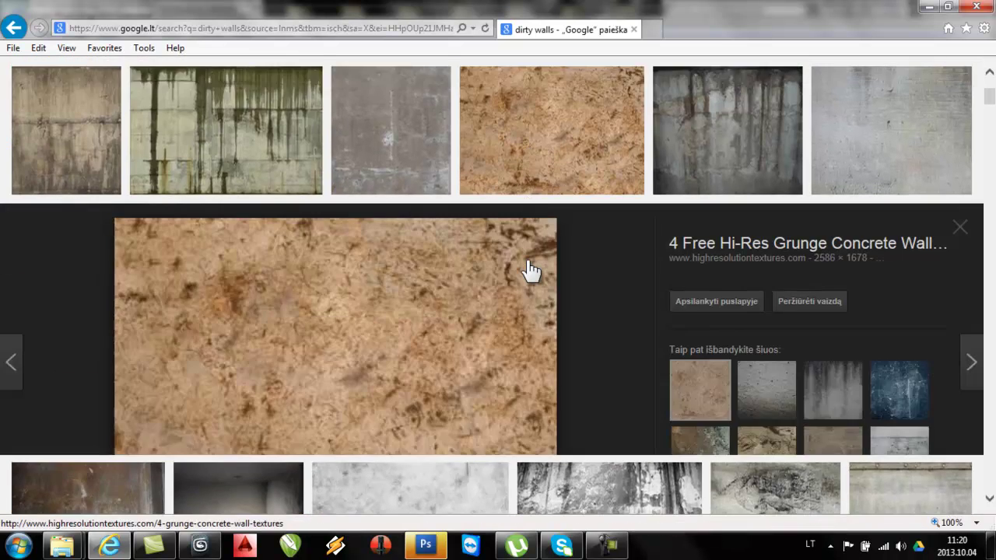
left_click(790, 272)
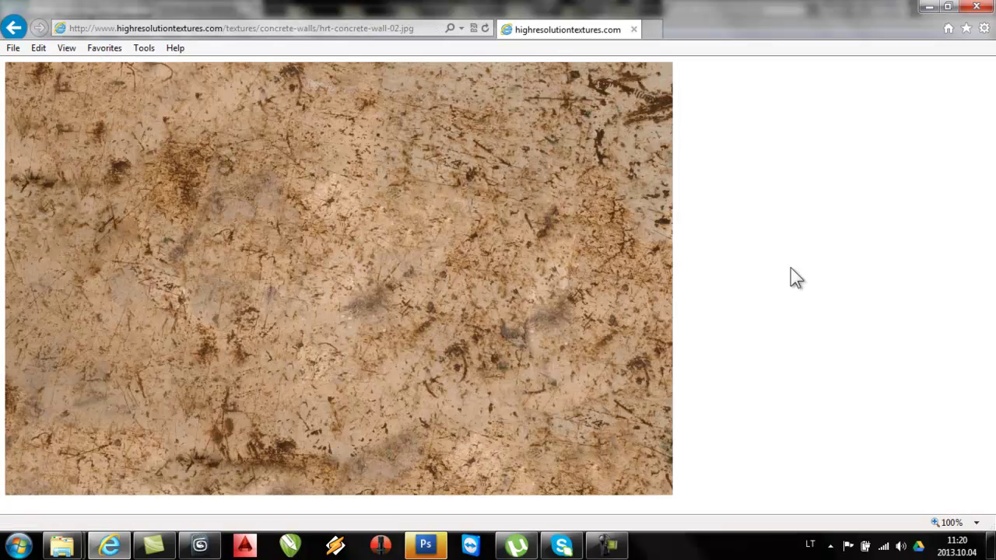
Step: Save the full-size texture as JPEG hrt-concrete-wall-02 in the 3D MAX MEDZIAGOS folder on the Desktop
right_click(396, 250)
left_click(446, 267)
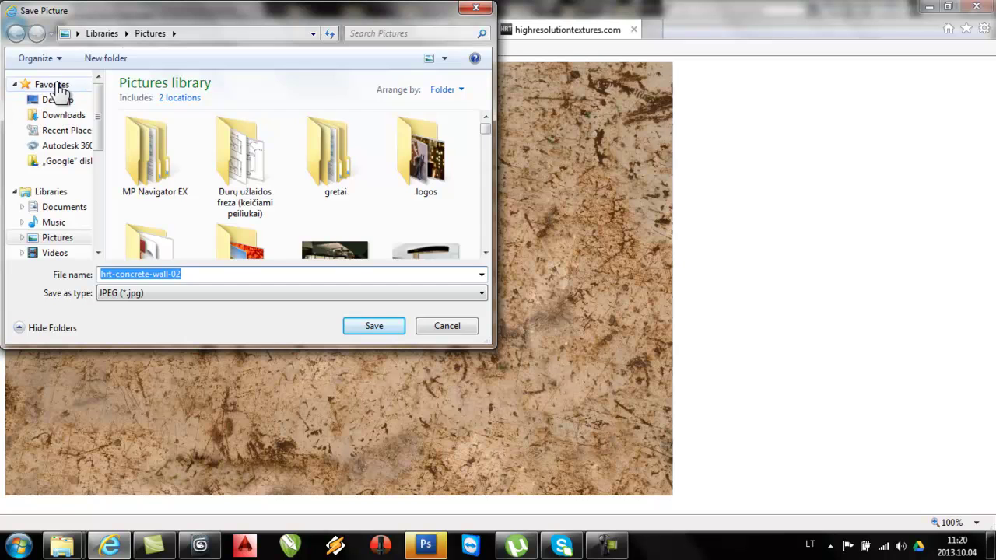
left_click(59, 86)
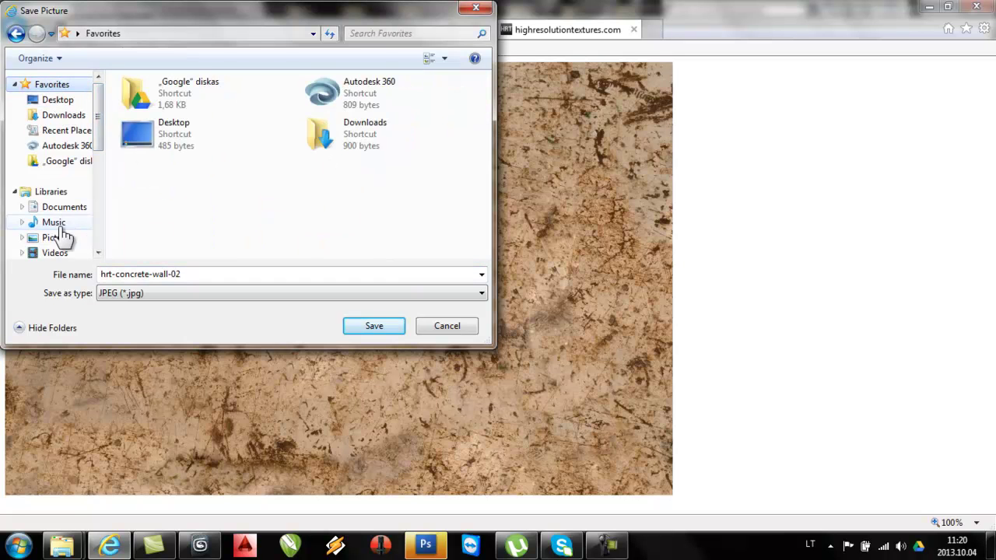
left_click_drag(98, 124, 107, 243)
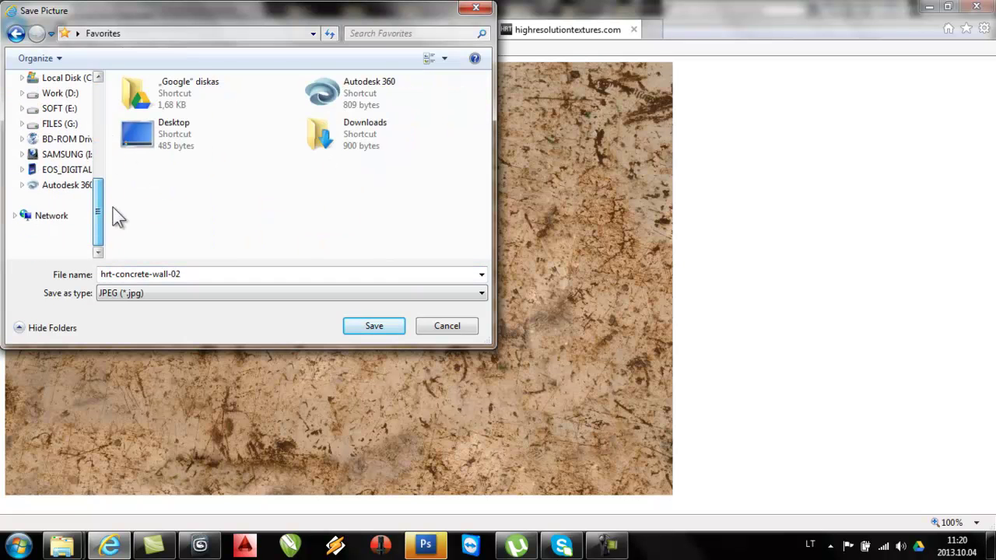
scroll(77, 100, "up", 5)
left_click(55, 100)
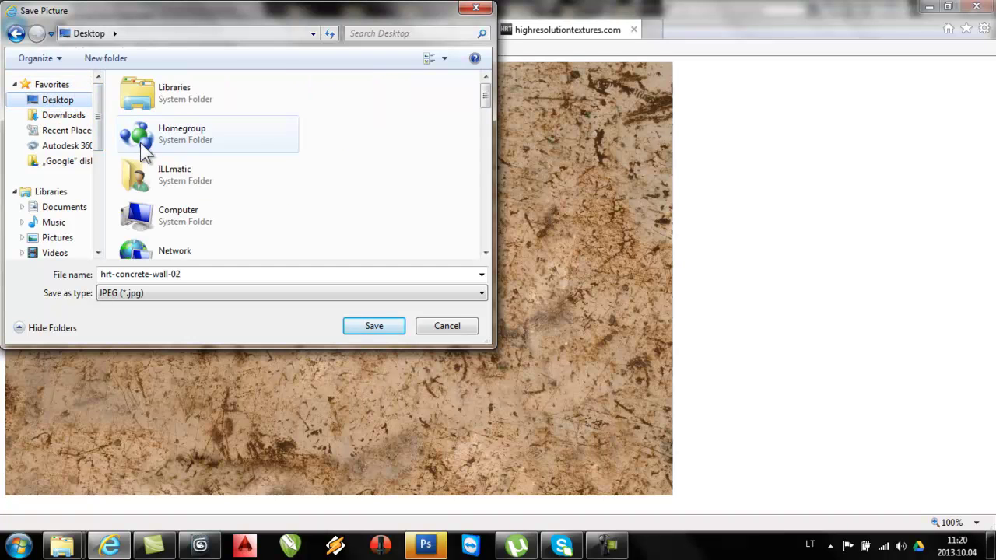
left_click(161, 178)
scroll(162, 178, "down", 3)
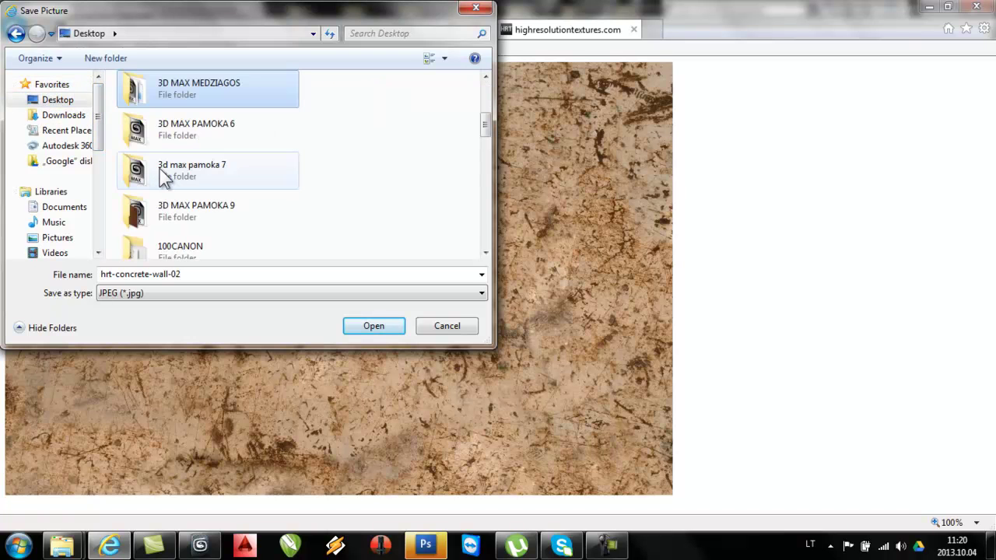
double_click(189, 94)
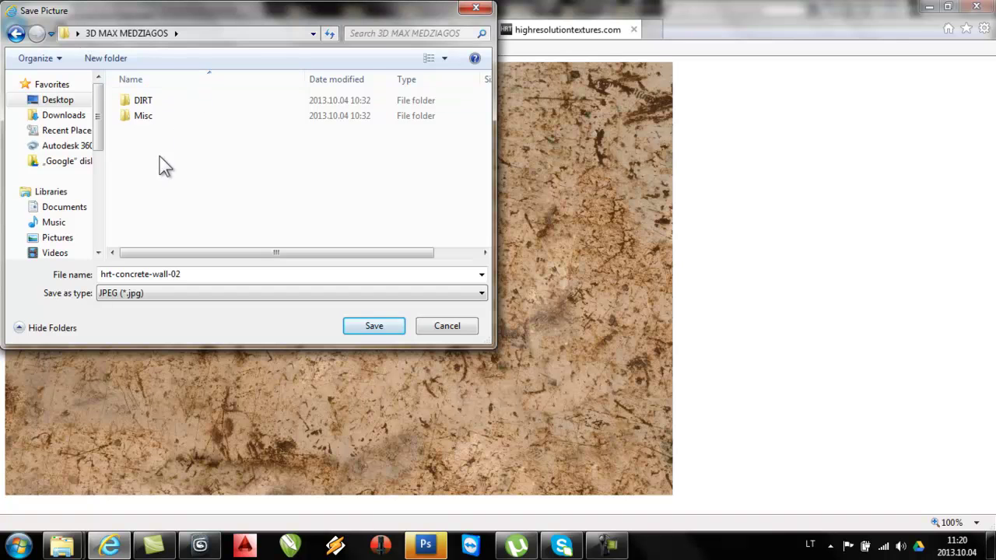
left_click(382, 326)
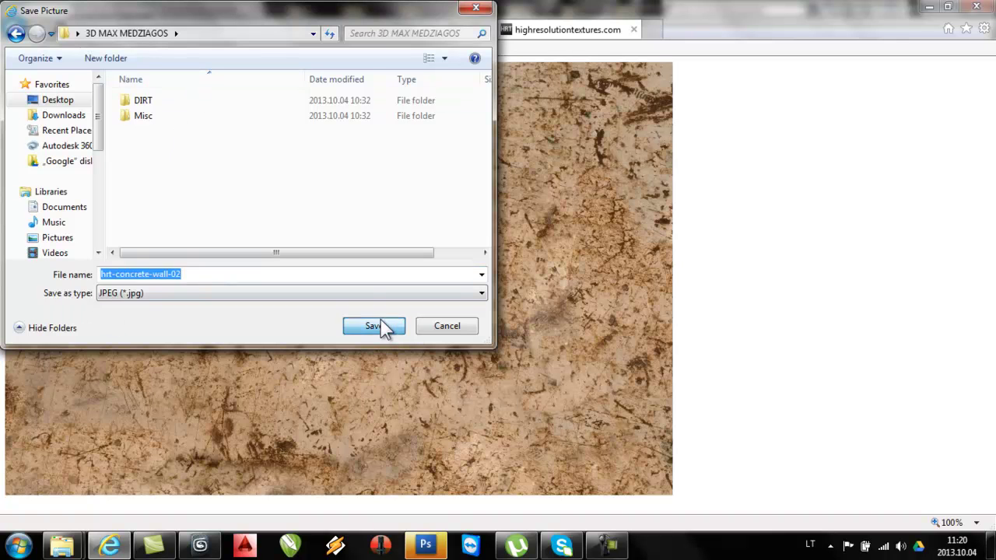
Step: Switch to Photoshop and open hrt-concrete-wall-02 from the 3D MAX MEDZIAGOS folder on the Desktop
left_click(424, 544)
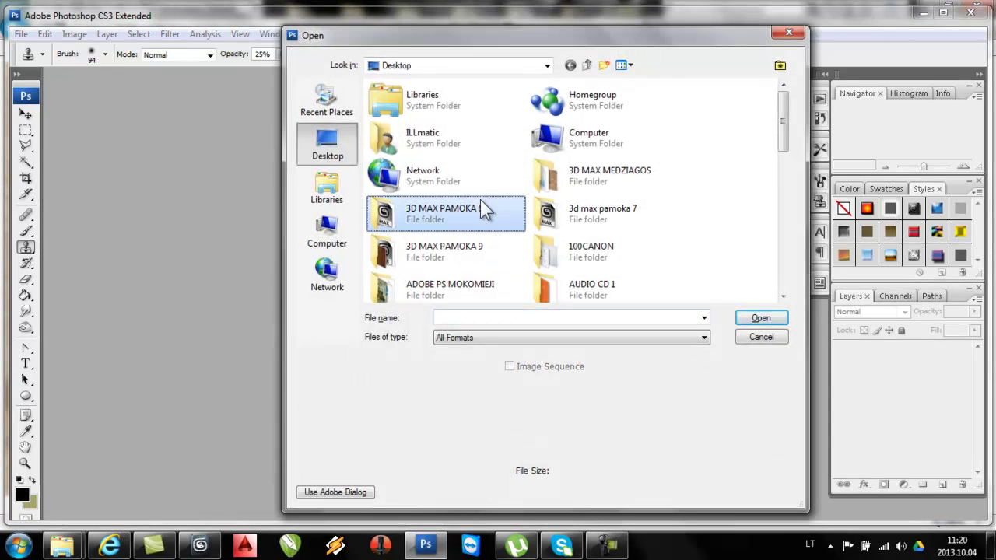
double_click(576, 175)
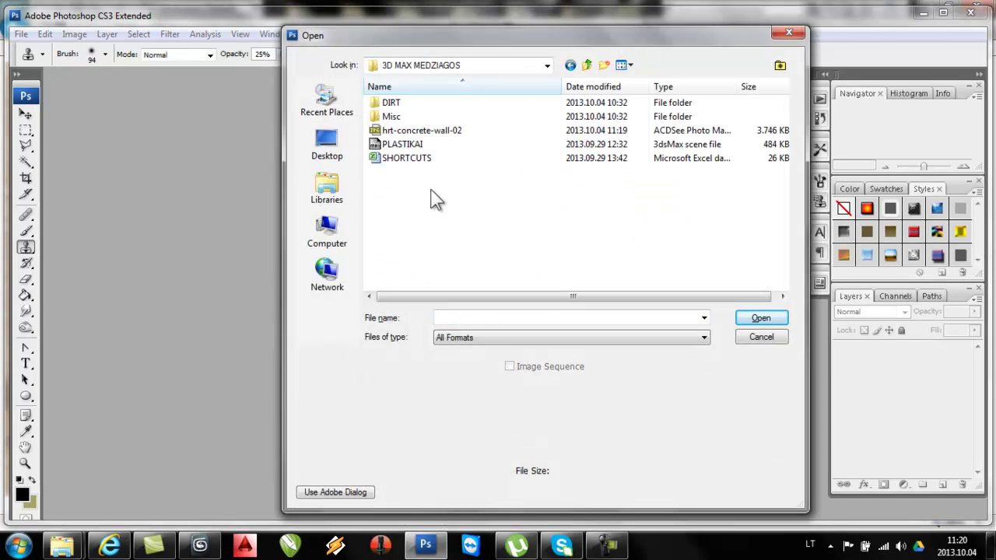
left_click(416, 130)
left_click(756, 318)
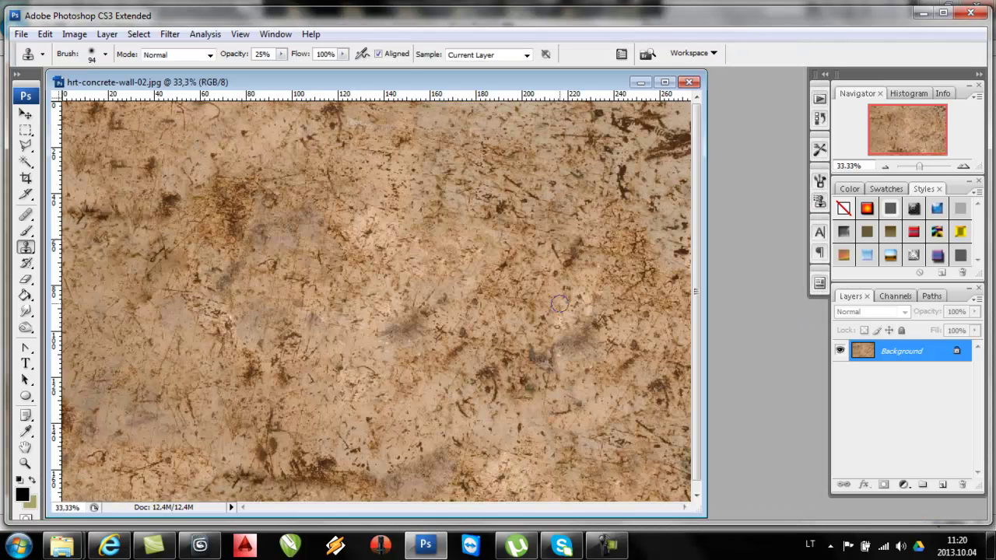
Step: Fit the whole texture in view and desaturate it to greyscale
key("ctrl+minus")
key("ctrl+plus")
key("ctrl+minus")
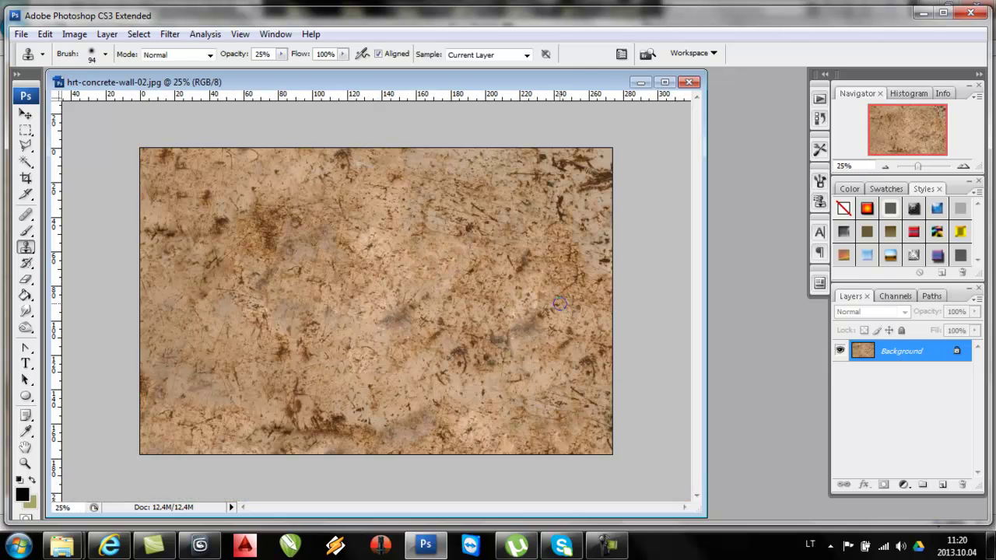
key("ctrl+shift+u")
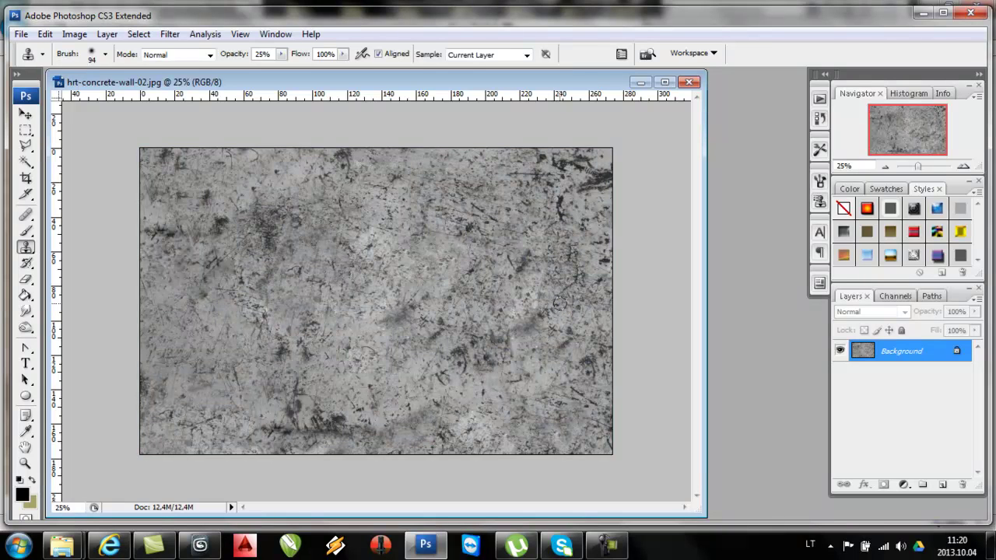
key("ctrl+l")
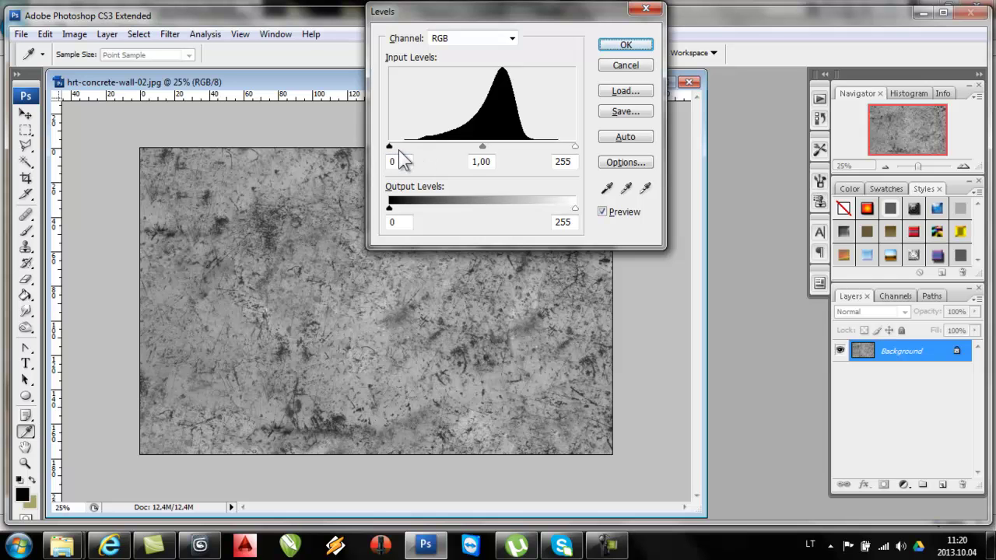
left_click_drag(389, 146, 450, 146)
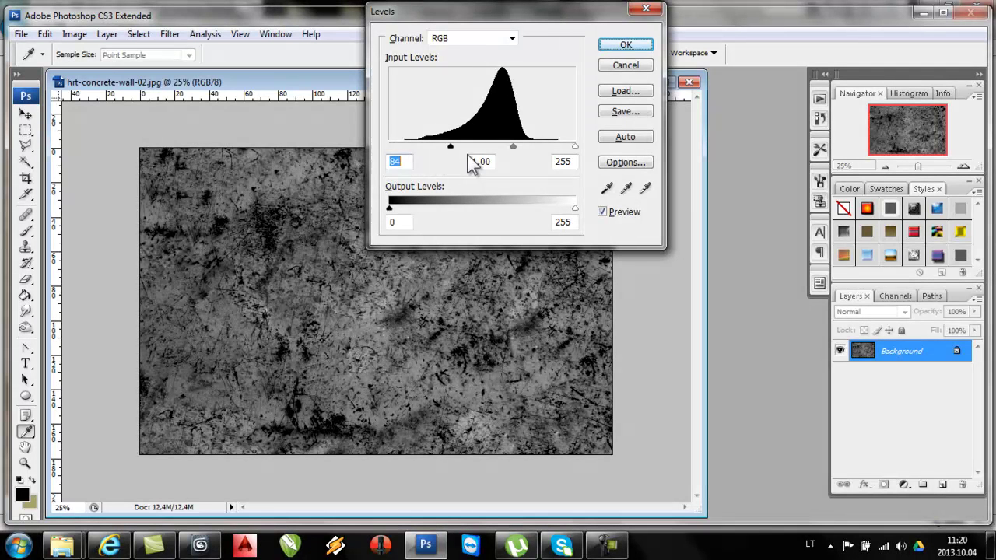
left_click_drag(575, 146, 468, 152)
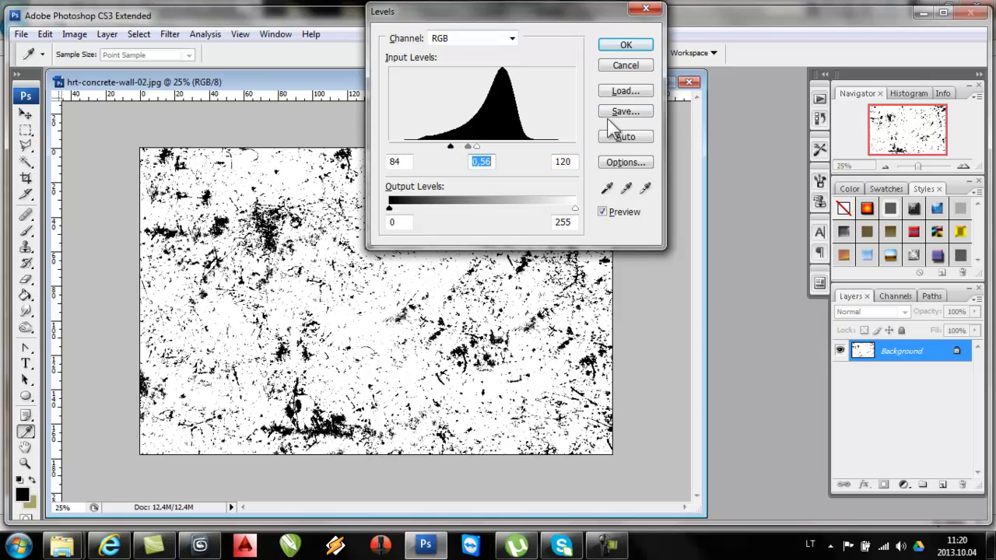
left_click(628, 67)
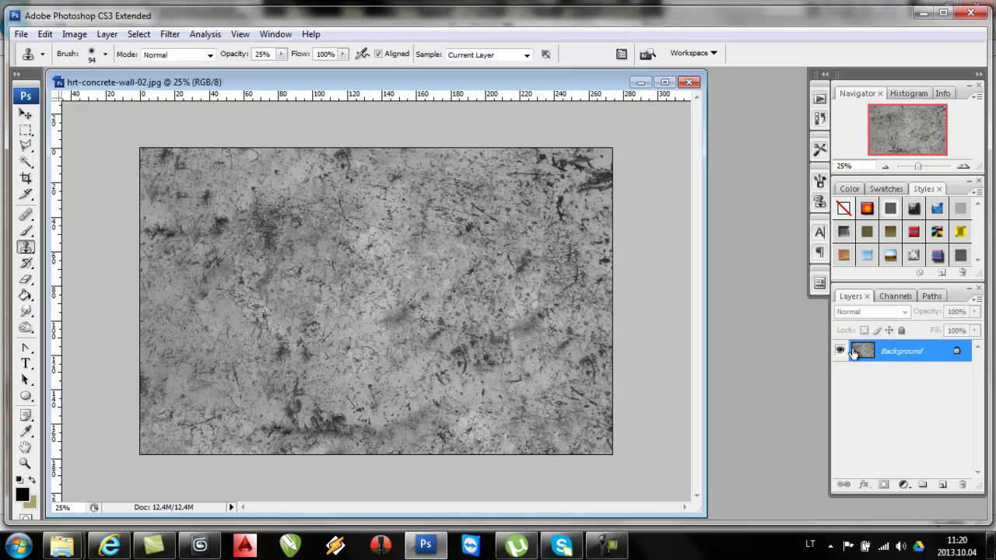
Step: Duplicate the background layer and apply Levels to the copy with black input 93, midtones 3,42 and a lowered white input for high contrast
key("ctrl+j")
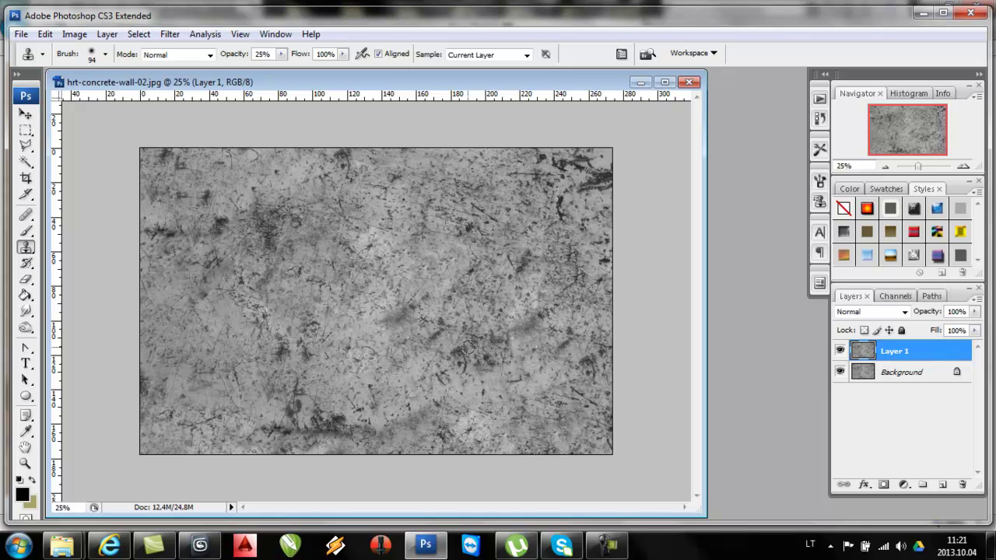
key("ctrl+l")
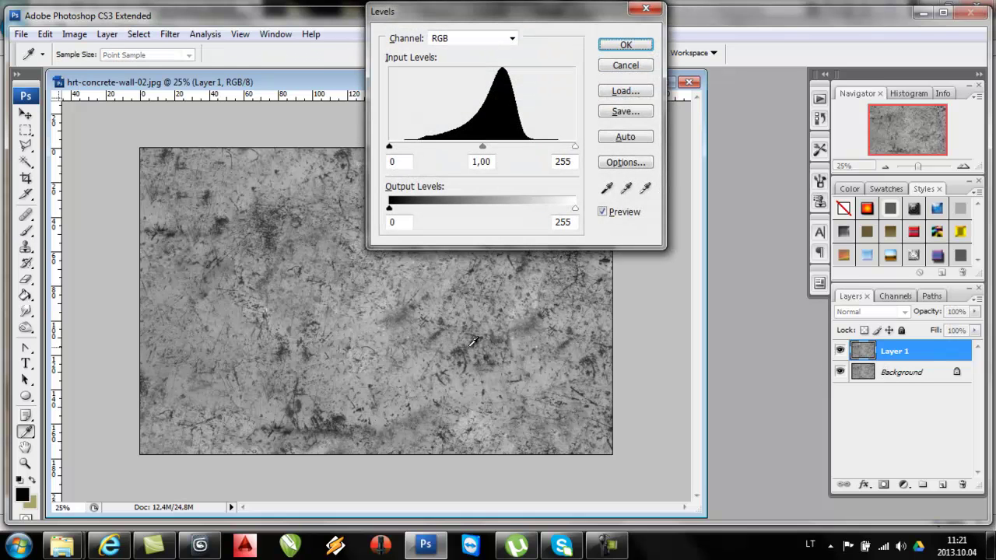
left_click_drag(389, 147, 469, 150)
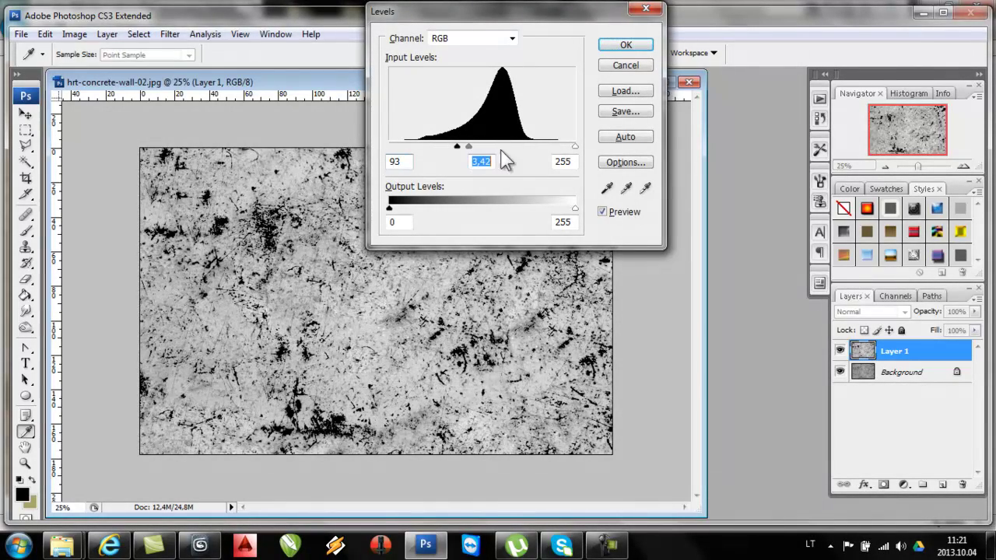
left_click_drag(574, 147, 505, 151)
left_click(623, 45)
key("s")
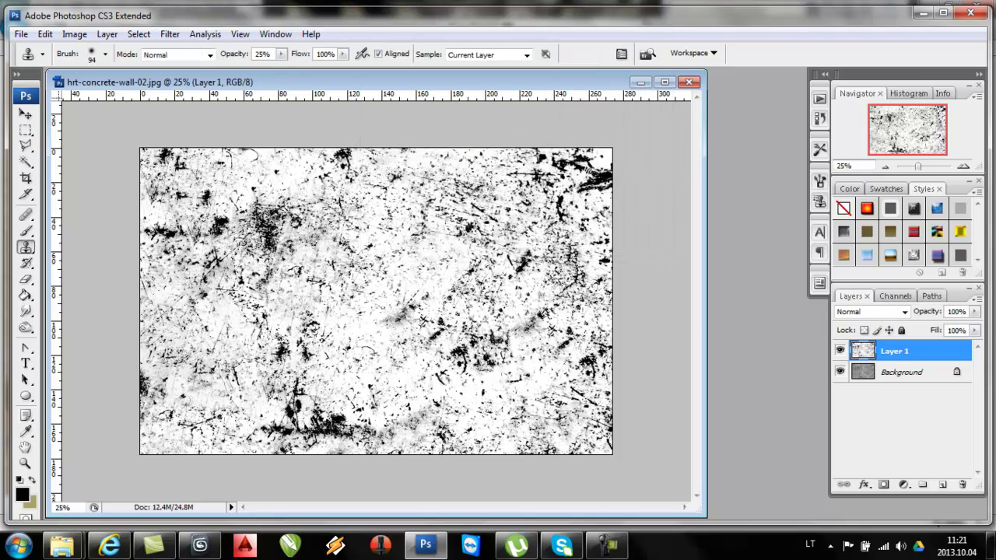
Step: Duplicate Layer 1 and set the copy's blend mode to Overlay
key("ctrl+j")
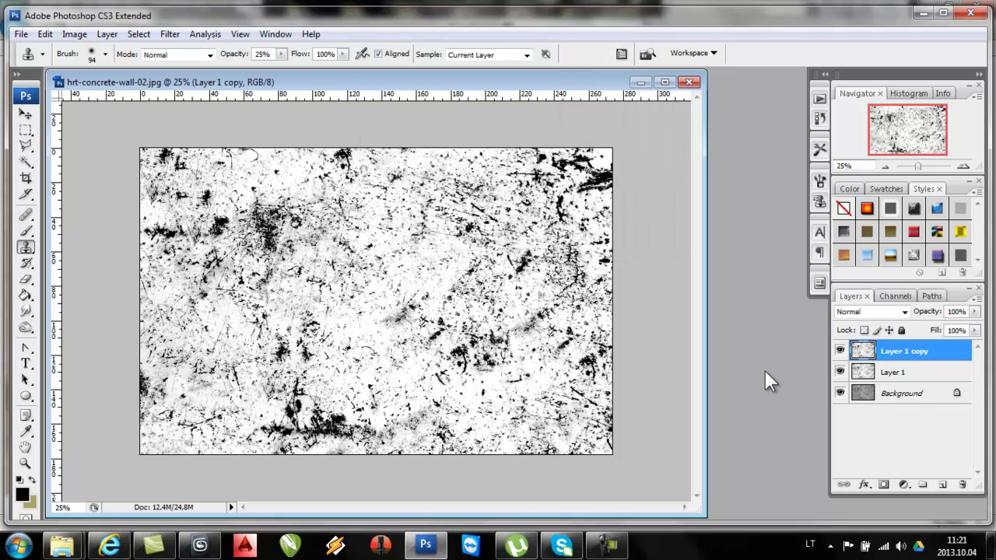
left_click(884, 311)
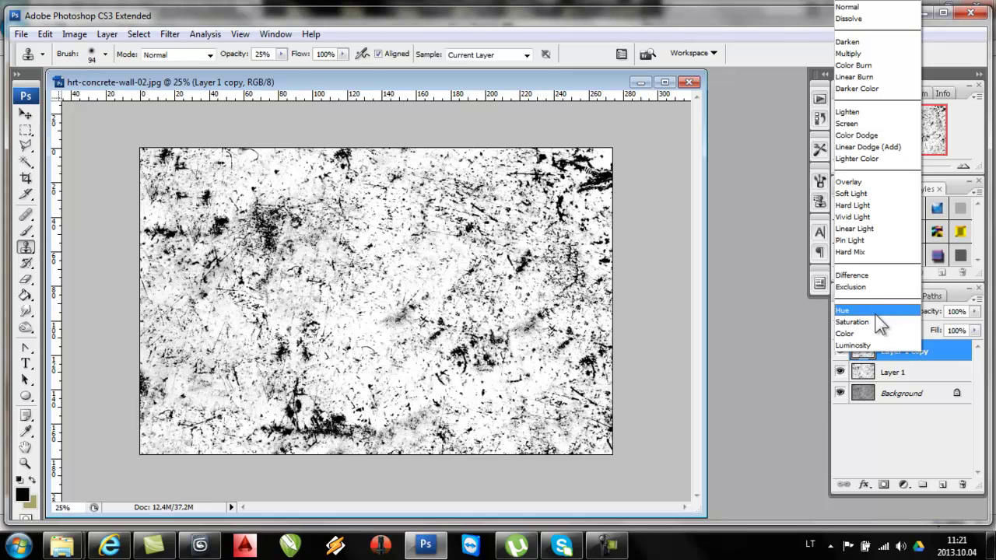
left_click(866, 184)
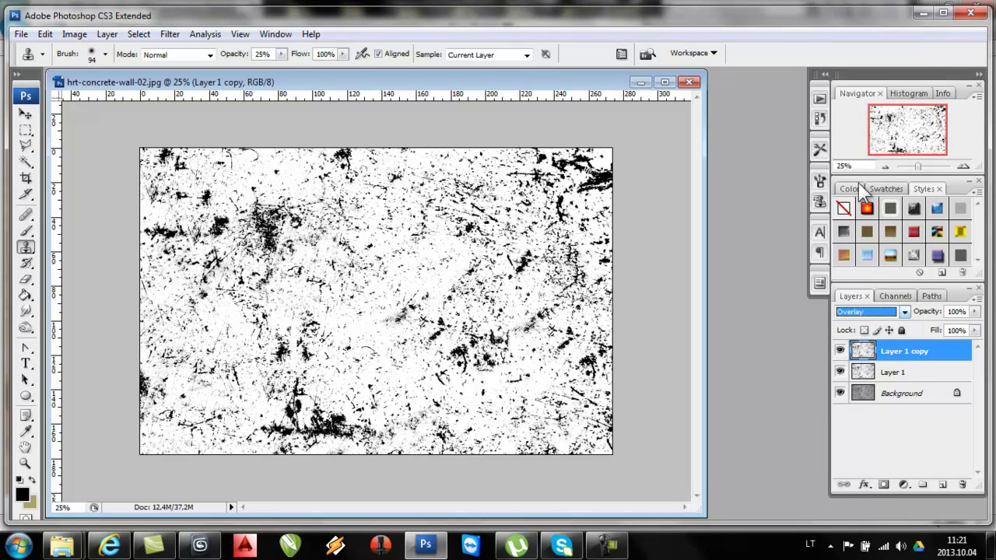
Step: Cycle through the other blend modes on Layer 1 copy to compare their effect on the texture, and deselect the layer
key("Down")
key("Down")
key("Down")
key("Down")
key("Down")
key("Down")
key("Down")
key("Down")
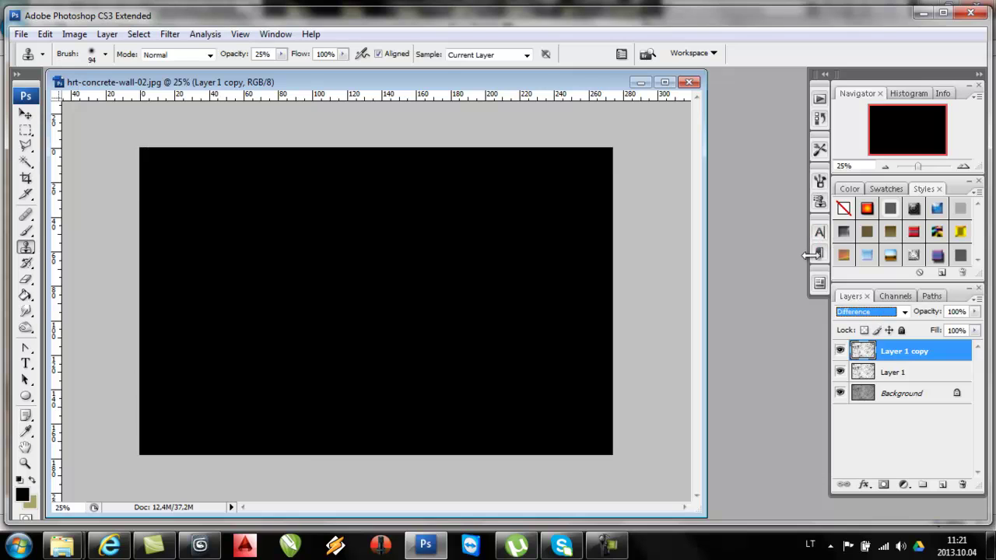
key("Down")
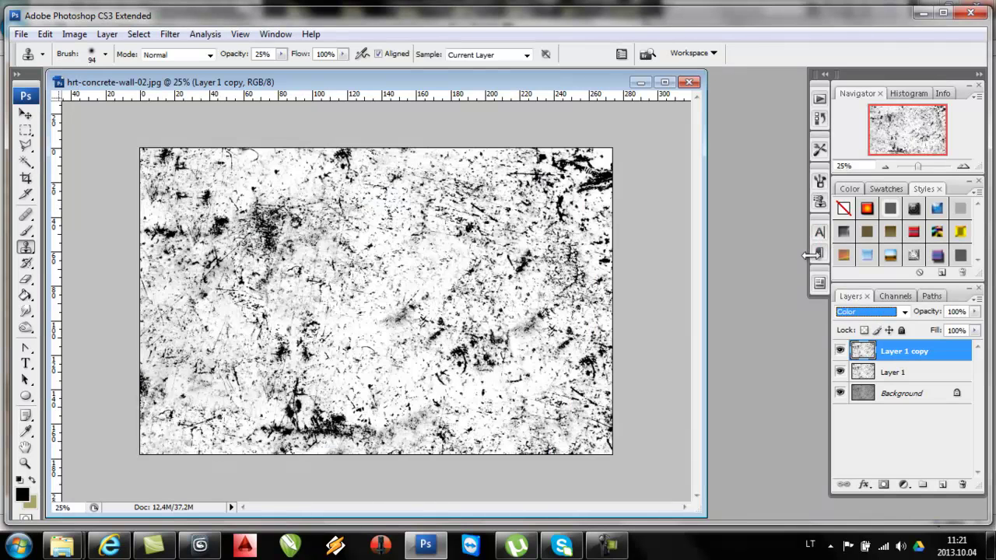
key("Up")
key("Up")
key("Up")
key("Up")
key("Up")
key("Up")
key("Up")
key("Up")
key("Up")
key("Up")
key("Up")
key("Up")
key("Up")
key("Up")
key("Up")
key("Up")
key("Up")
key("Up")
key("Up")
key("Up")
left_click(873, 424)
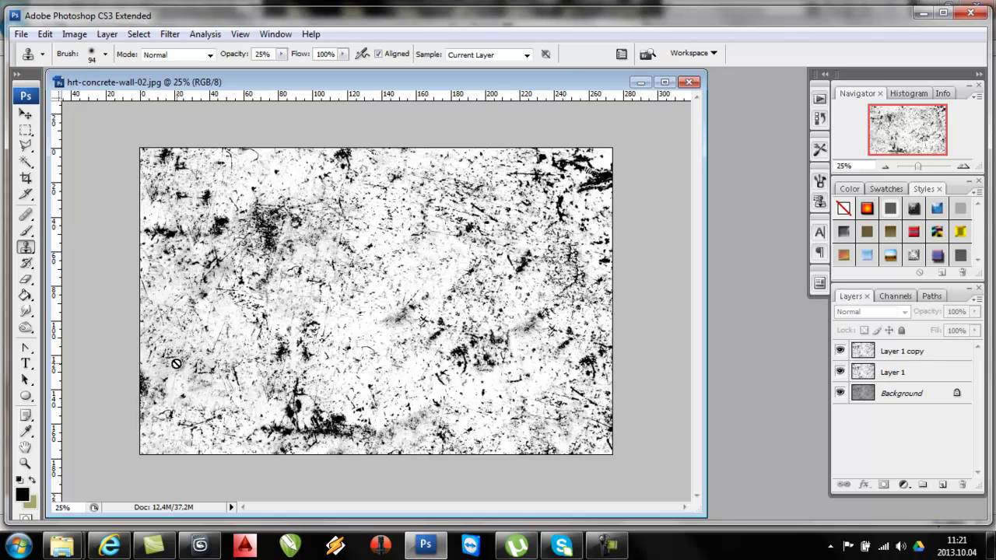
Step: Save the dirt map as hrt-concrete-wall-02 copy.png in the 3D MAX MEDZIAGOS folder, in PNG format without interlacing
left_click(21, 35)
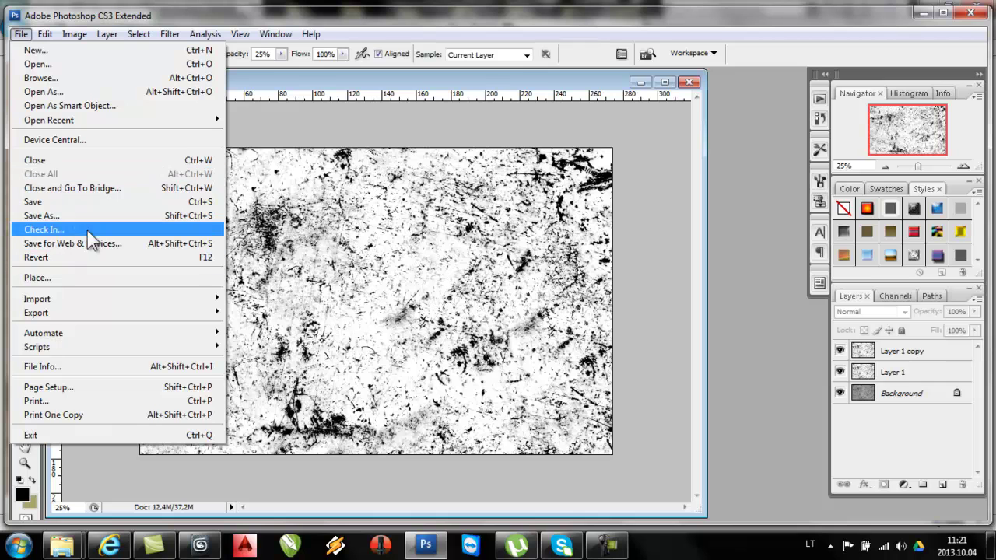
left_click(107, 222)
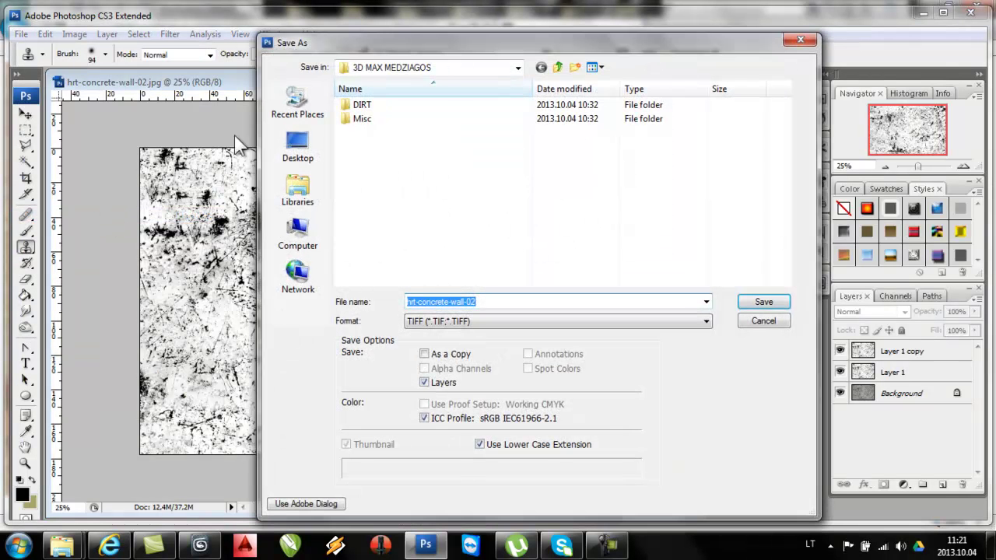
left_click(407, 322)
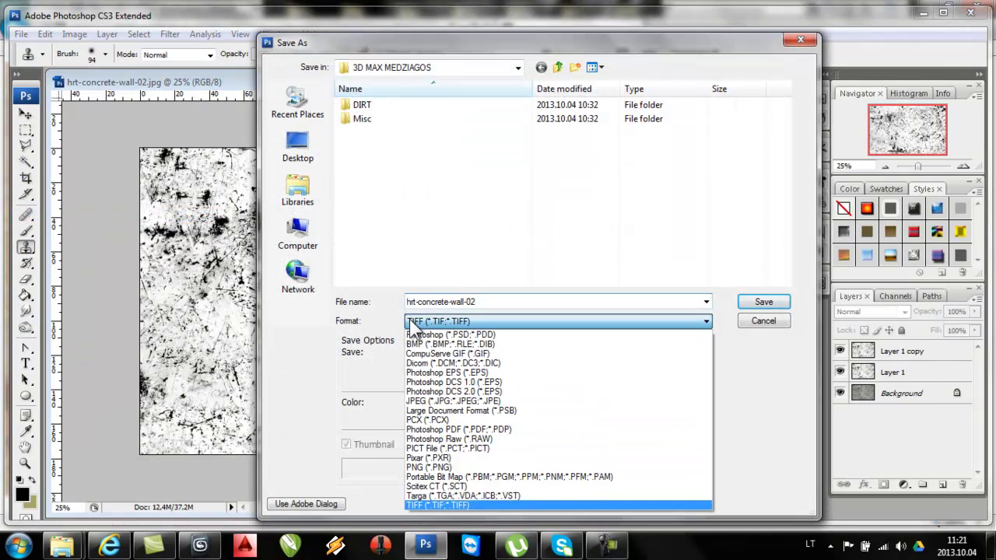
left_click(519, 401)
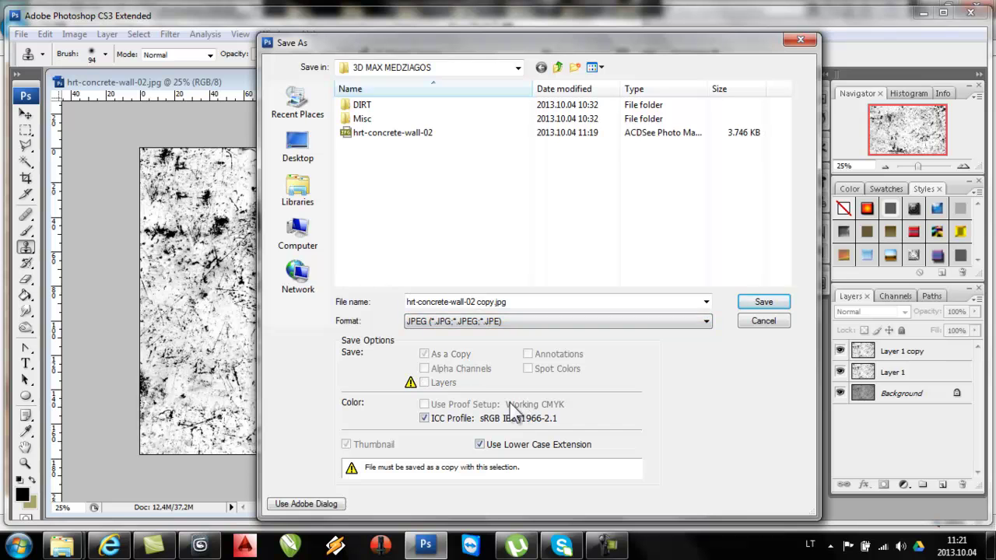
left_click(470, 322)
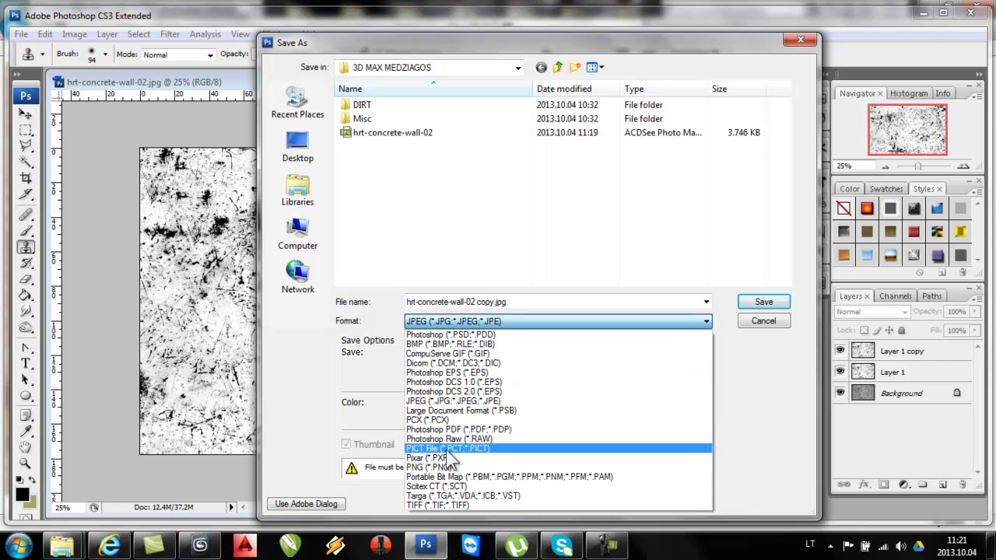
left_click(449, 467)
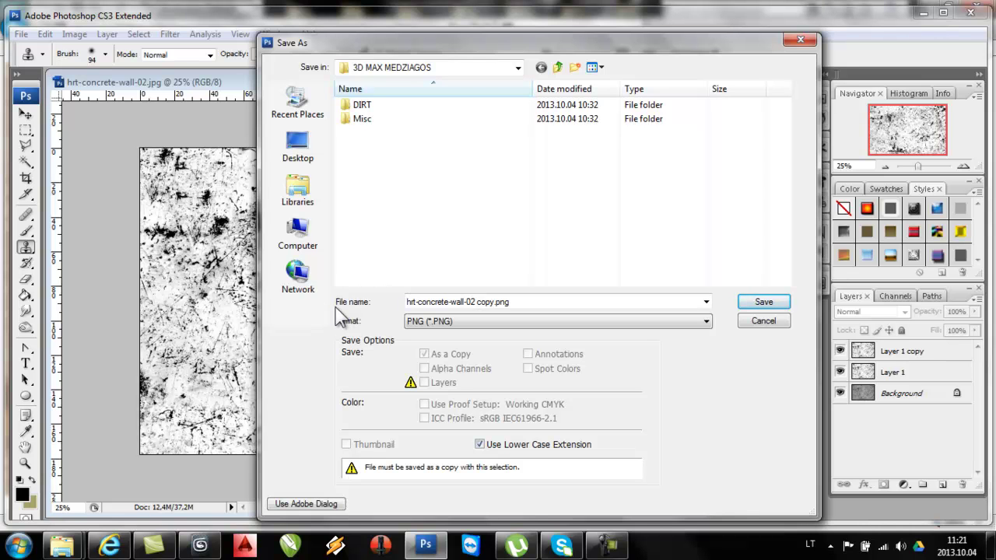
left_click(763, 303)
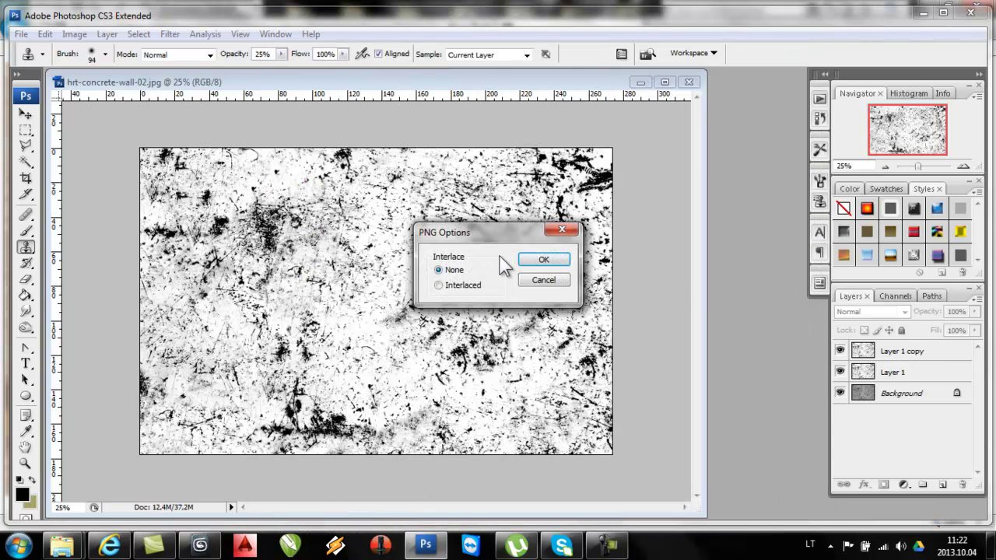
left_click(541, 260)
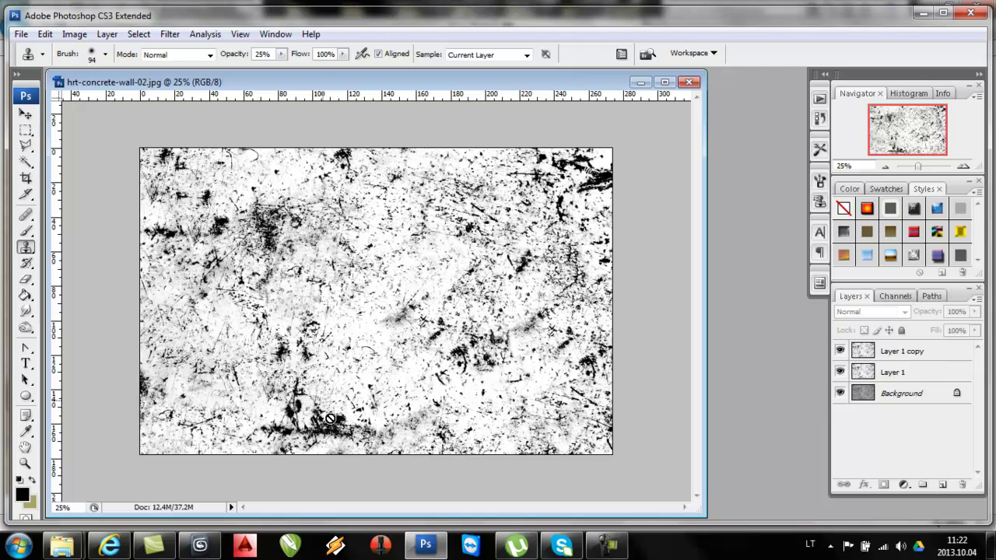
Step: Switch to 3ds Max, enlarge the rendered frame window and examine the table's front edge and near leg up close
left_click(210, 548)
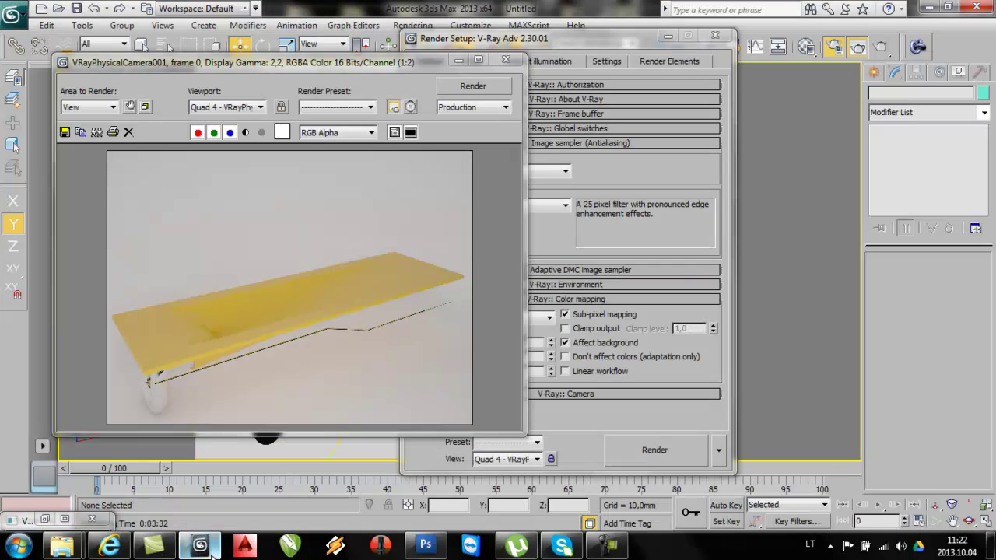
left_click(326, 310)
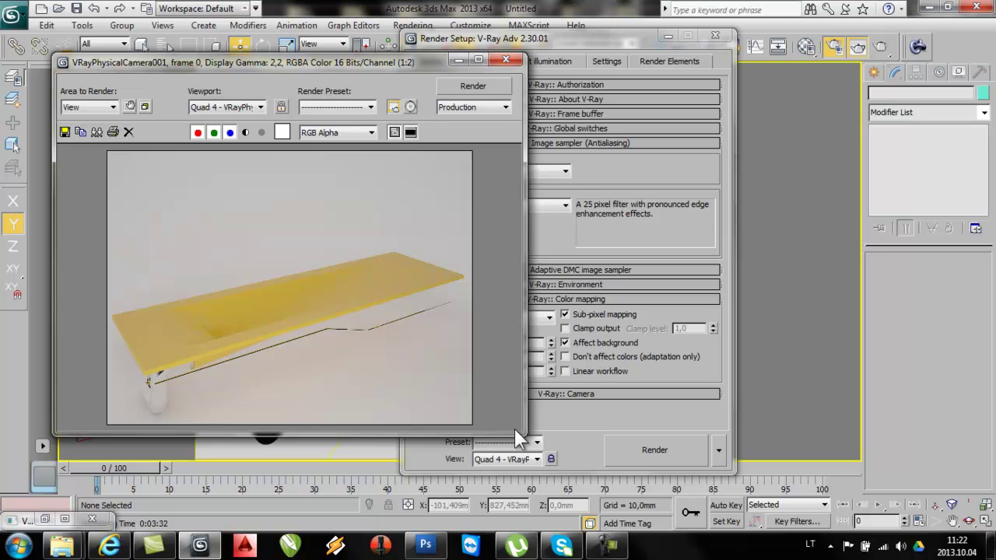
left_click_drag(527, 439, 866, 489)
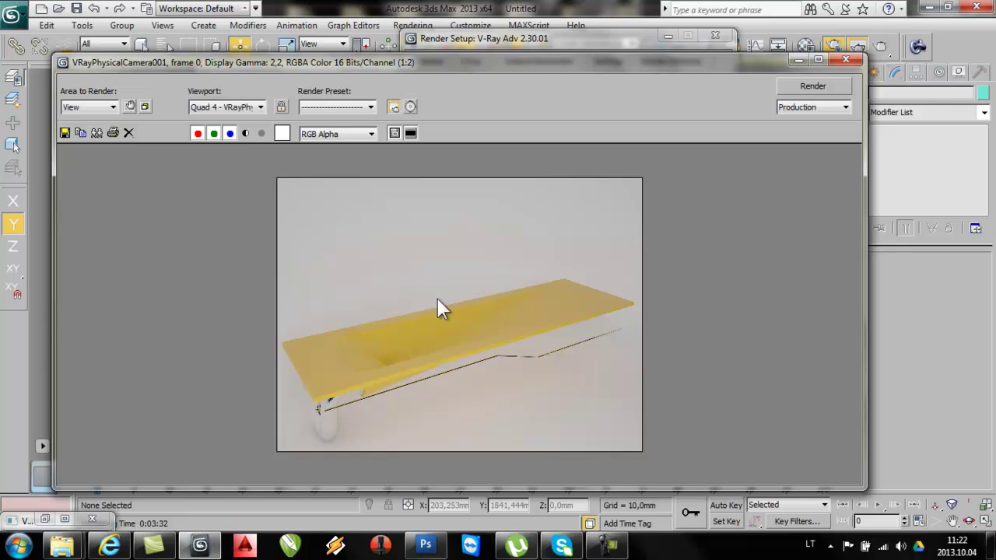
scroll(438, 301, "up", 2)
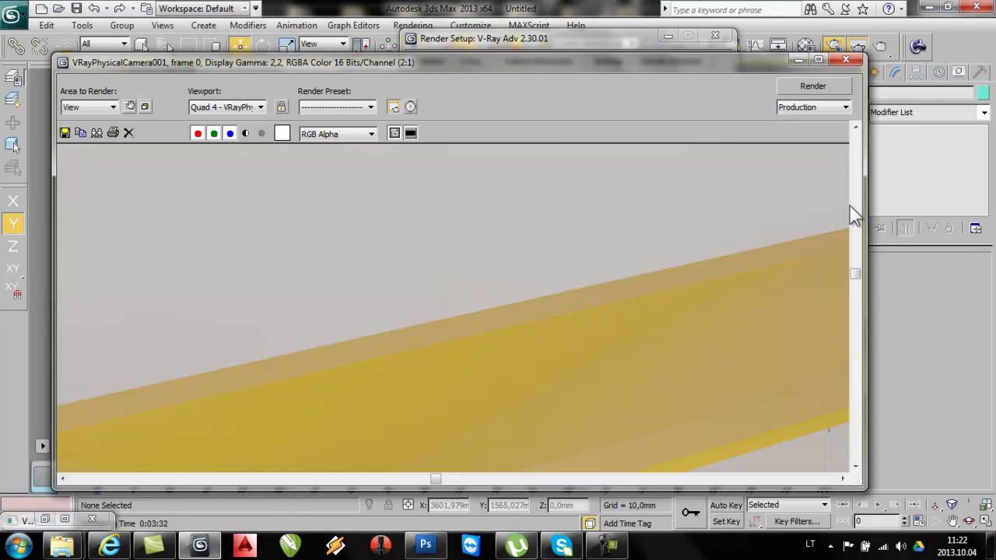
left_click(855, 269)
left_click_drag(856, 236, 857, 403)
left_click_drag(433, 478, 389, 476)
mouse_move(224, 467)
left_mouse_down()
mouse_move(99, 458)
mouse_move(212, 465)
left_mouse_up()
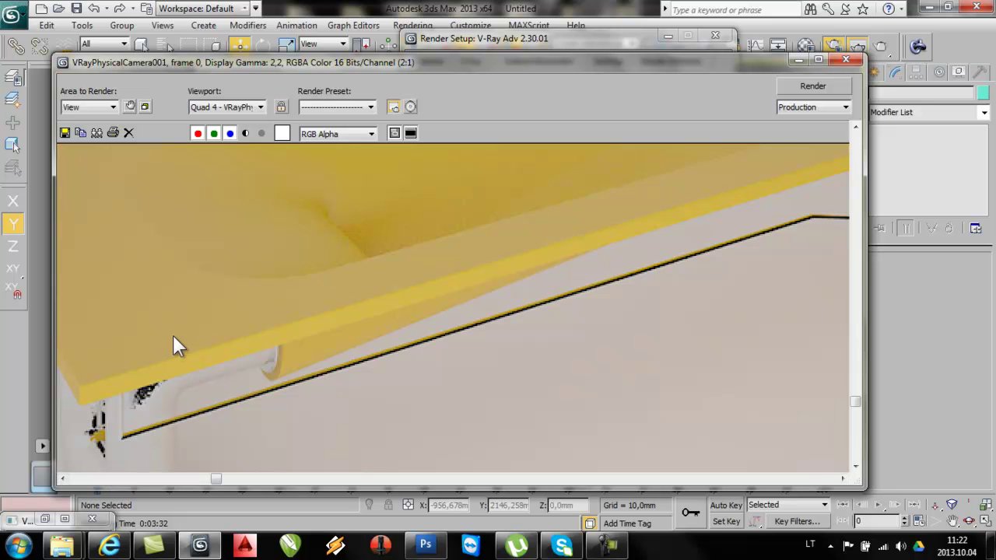
Step: Examine the thin lower frame line and the near leg in the render, and close the rendered frame and Render Setup windows
scroll(174, 337, "down", 1)
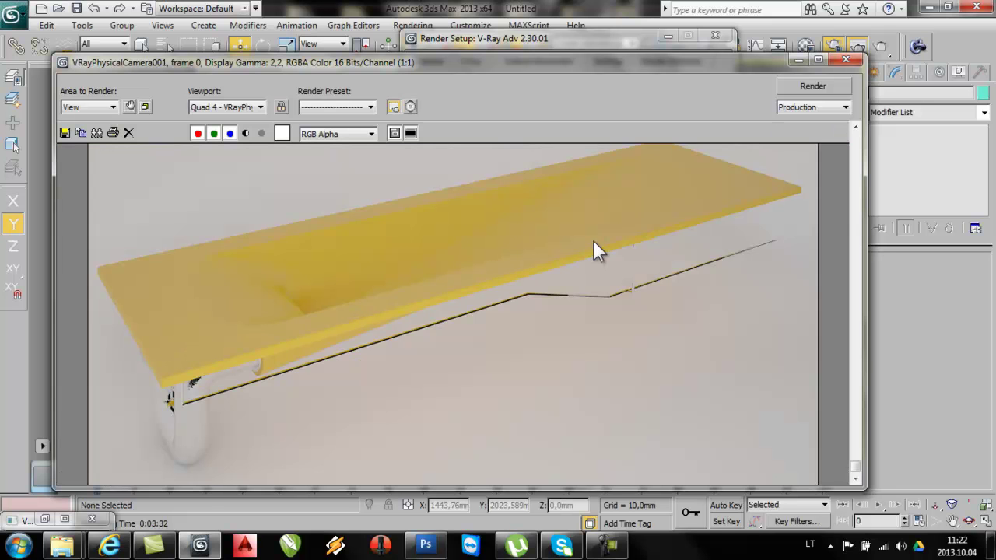
scroll(642, 294, "up", 2)
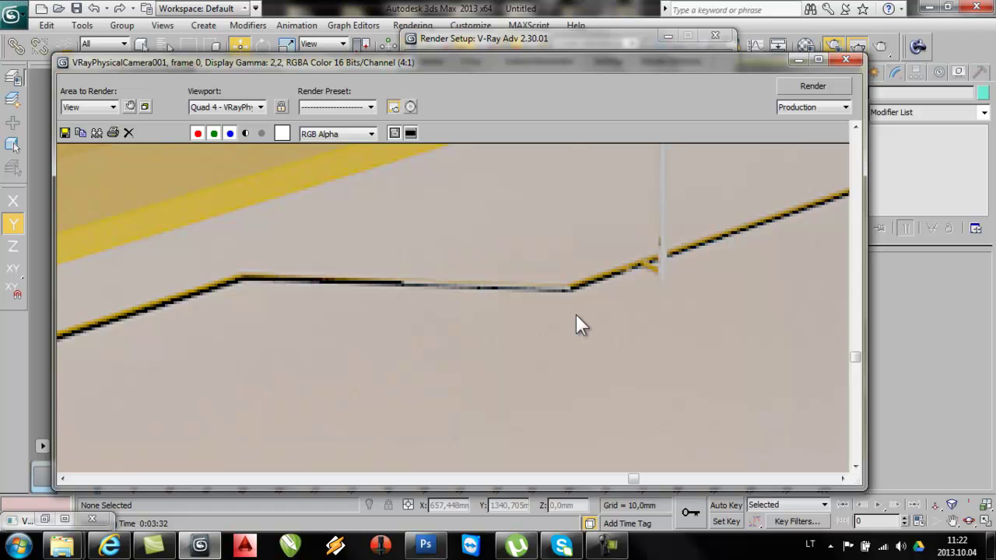
scroll(576, 316, "down", 1)
scroll(520, 316, "down", 1)
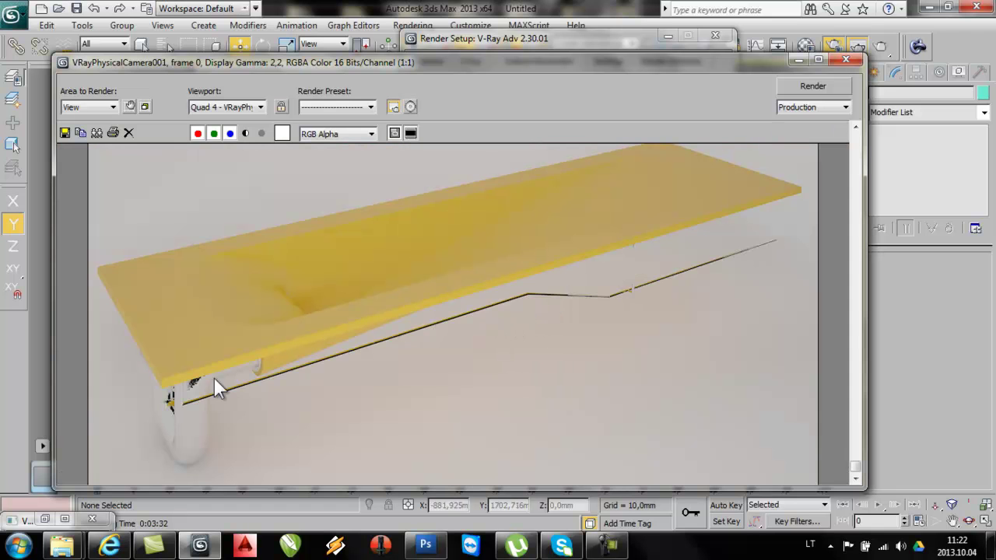
scroll(164, 409, "up", 1)
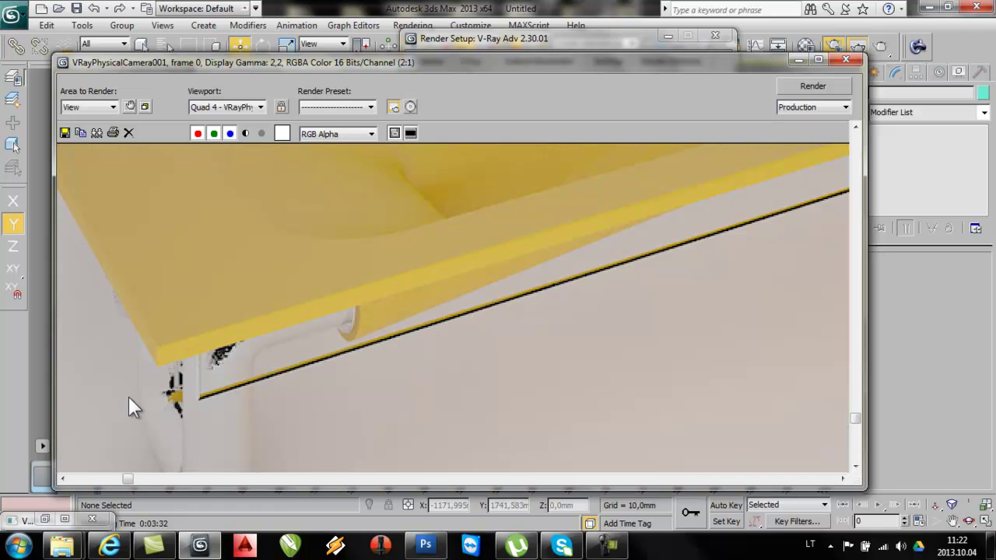
scroll(128, 397, "down", 1)
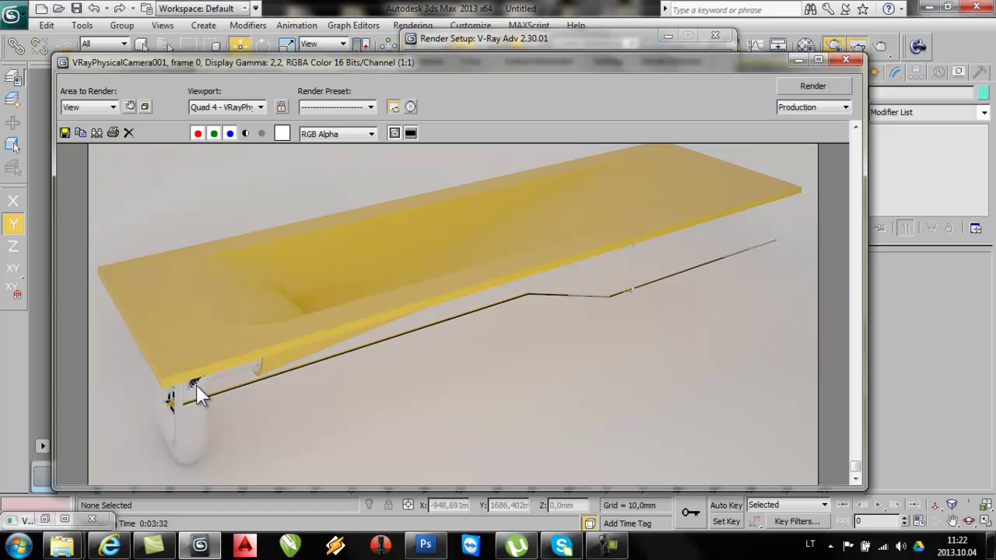
scroll(196, 385, "down", 1)
scroll(380, 396, "up", 1)
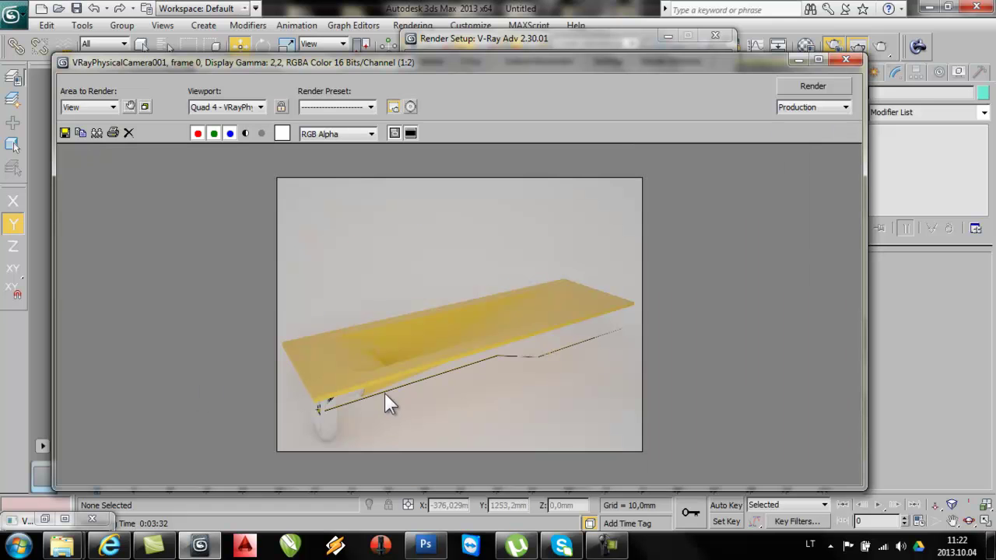
scroll(393, 327, "down", 1)
left_click(846, 59)
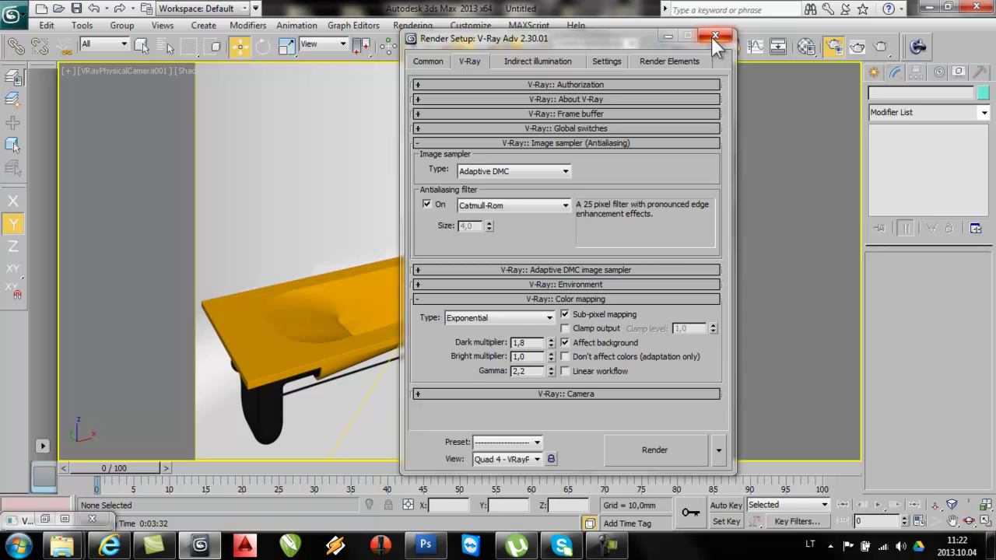
left_click(715, 36)
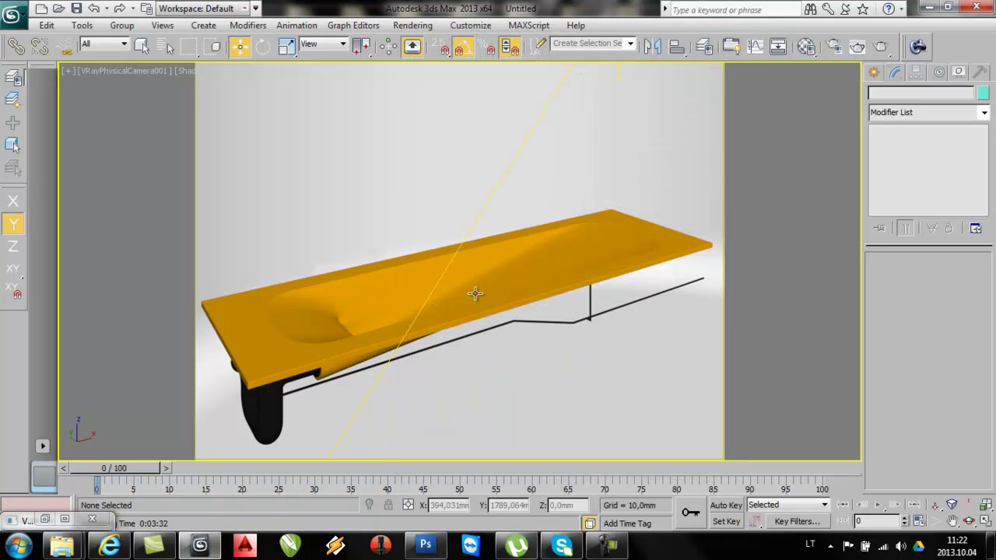
Step: In the top view, set the multiplier of the VRayLight sviesa 1 to 18,0
key("t")
left_click(421, 301)
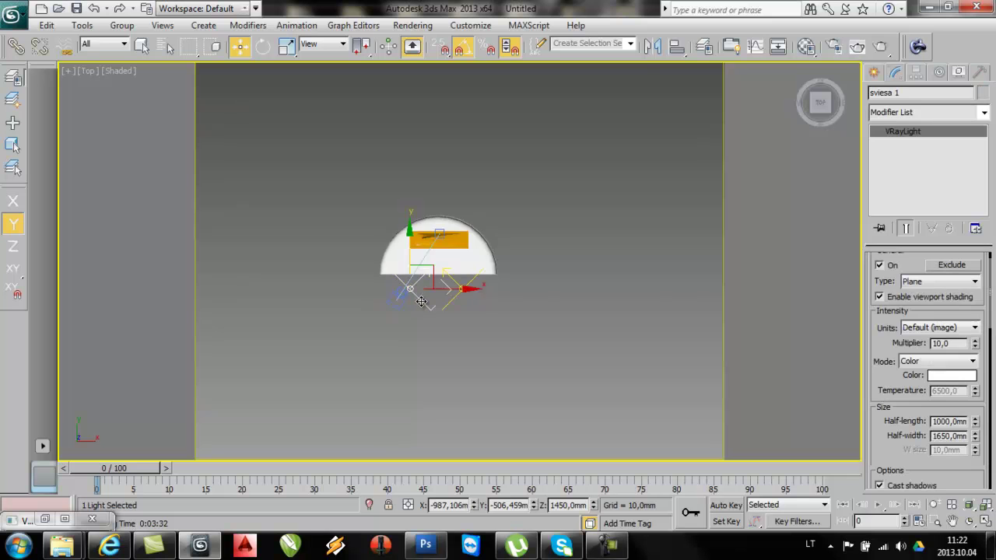
scroll(421, 301, "up", 10)
middle_click_drag(391, 324, 577, 256)
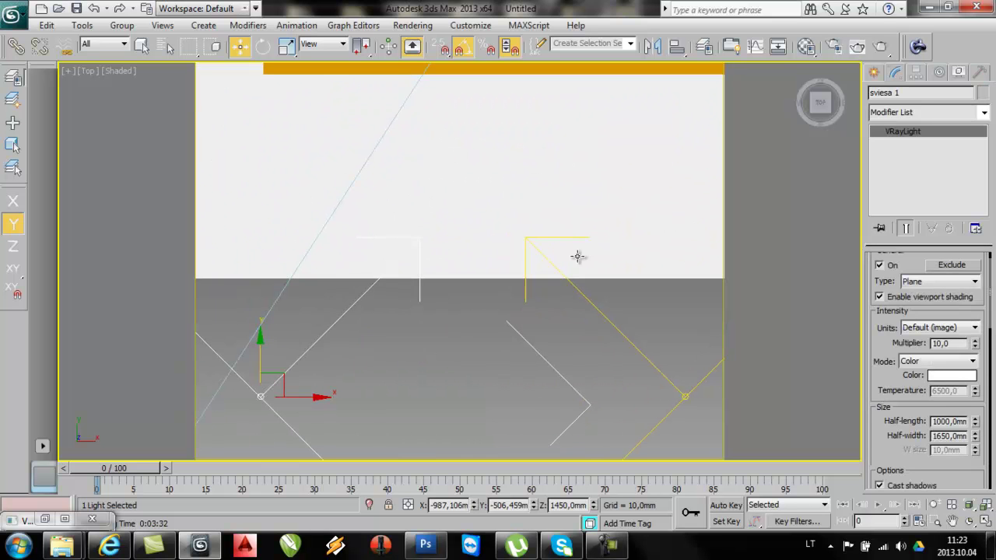
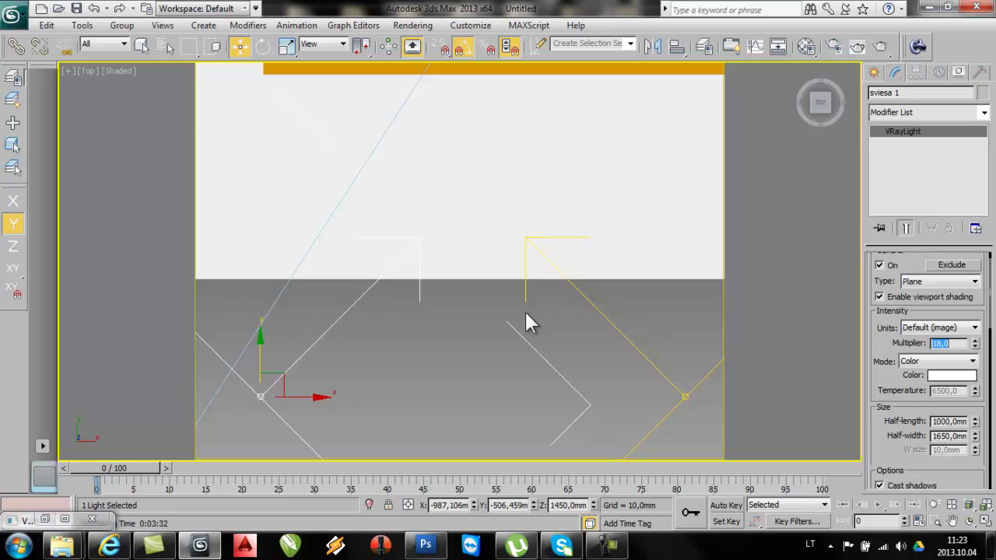
left_click(592, 401)
Step: Render the VRayPhysicalCamera001 view again and move the rendered frame window closer to the progress window
key("c")
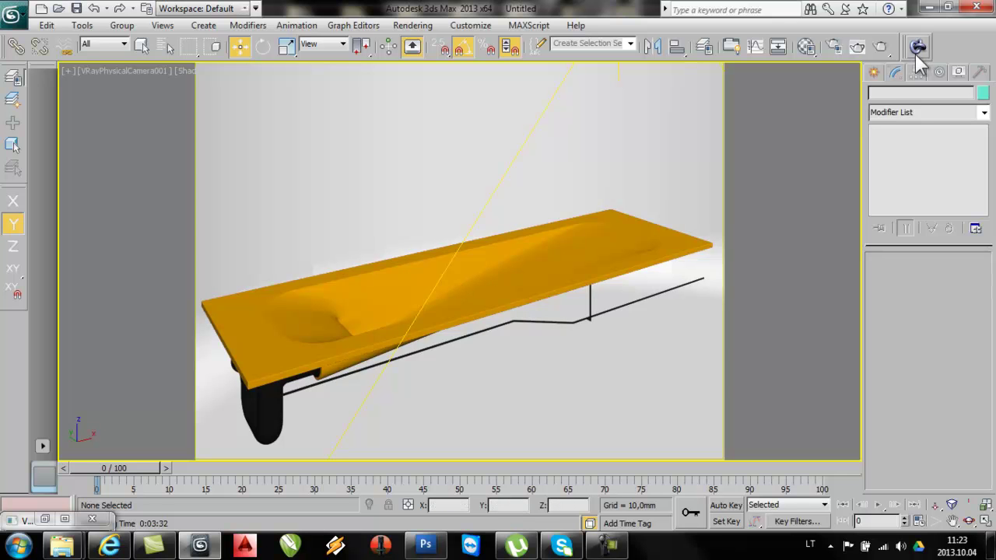
left_click(880, 47)
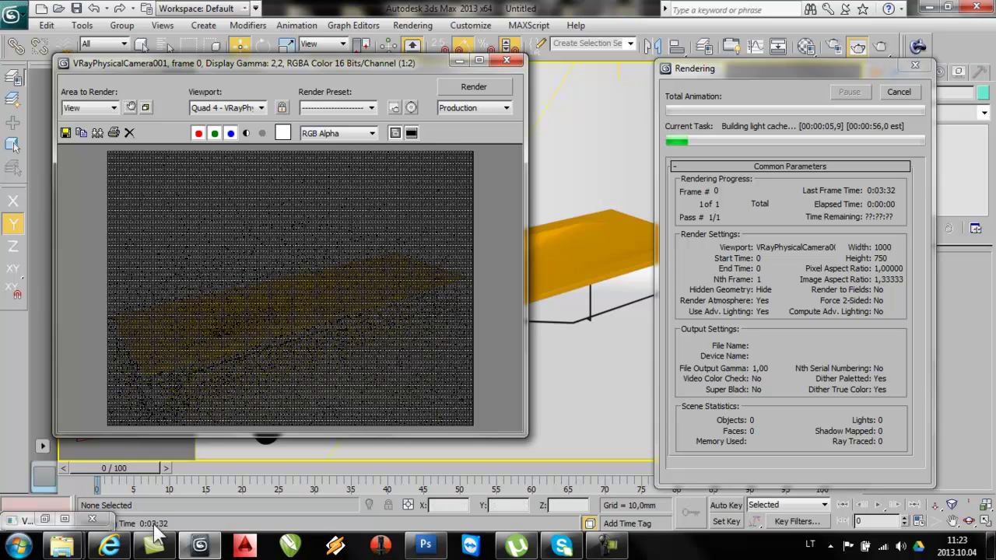
mouse_move(201, 547)
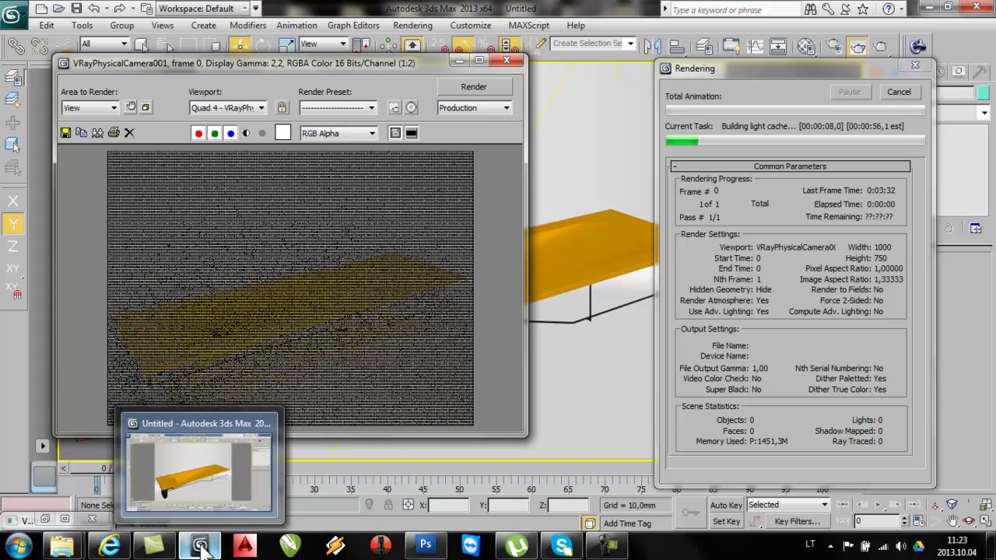
left_click_drag(316, 67, 414, 78)
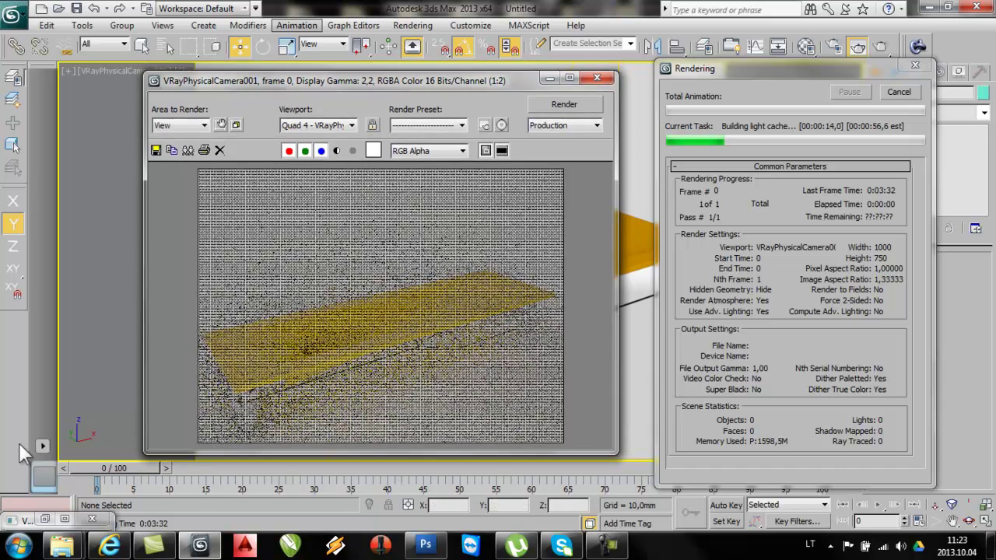
Step: Open the SHORTCUTS workbook from the 3D MAX MEDZIAGOS folder in Excel
mouse_move(112, 546)
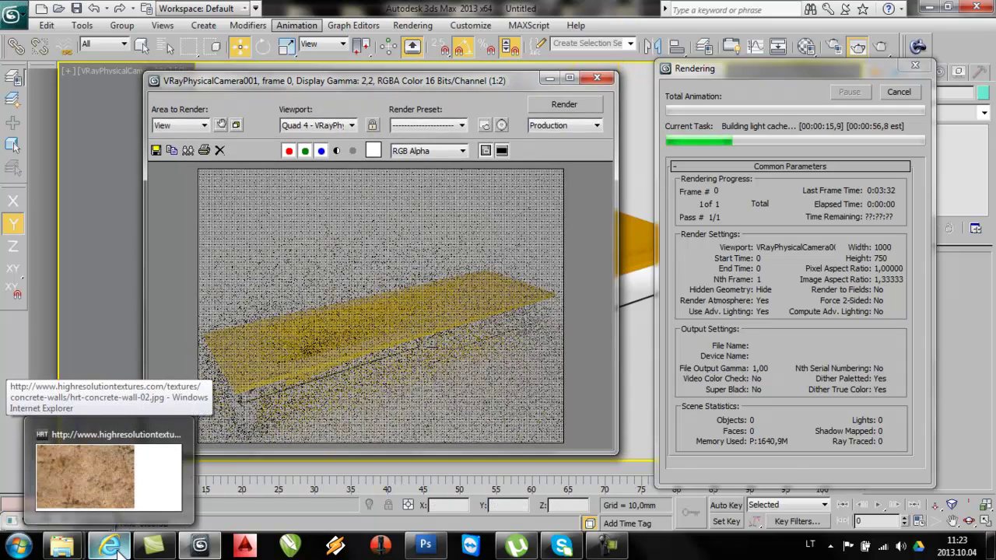
mouse_move(62, 546)
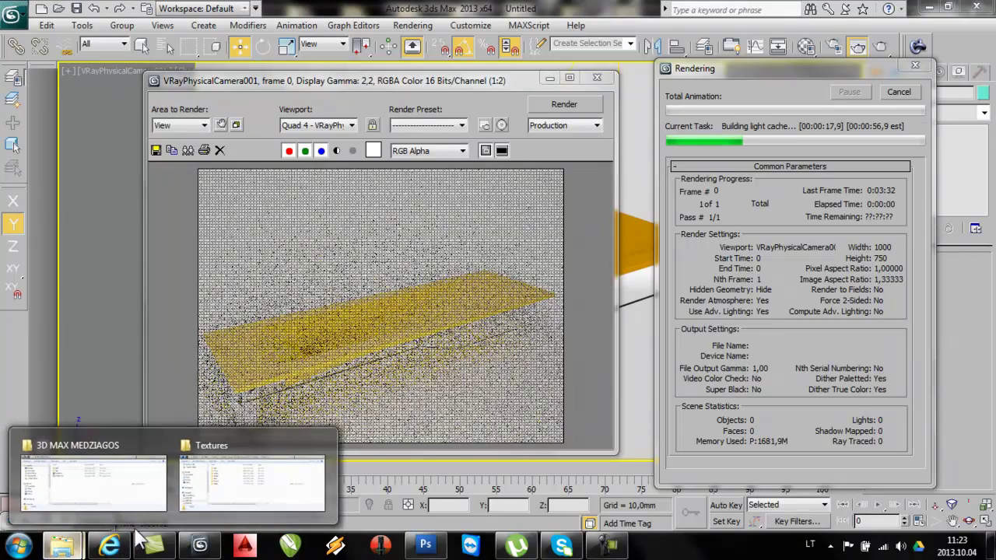
left_click(233, 502)
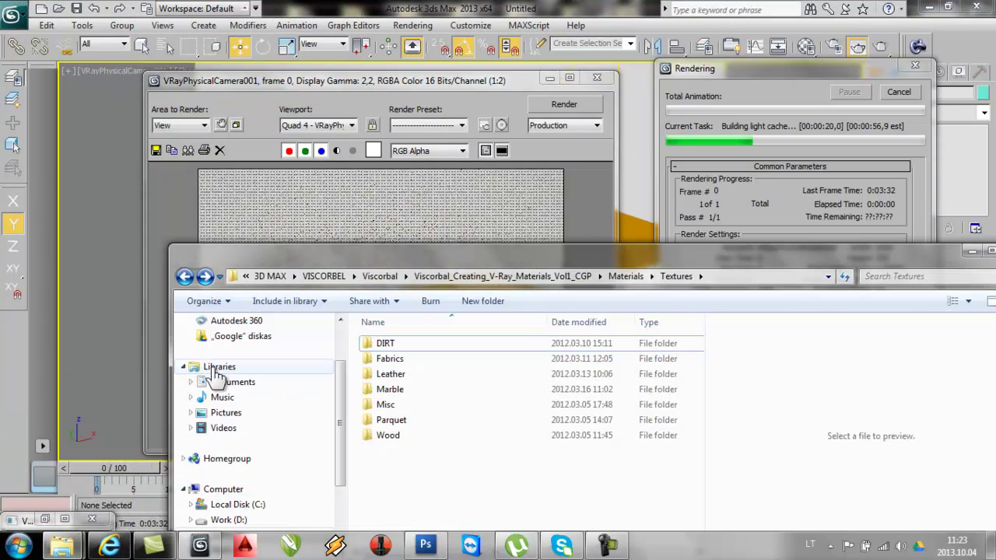
mouse_move(66, 546)
left_click(69, 477)
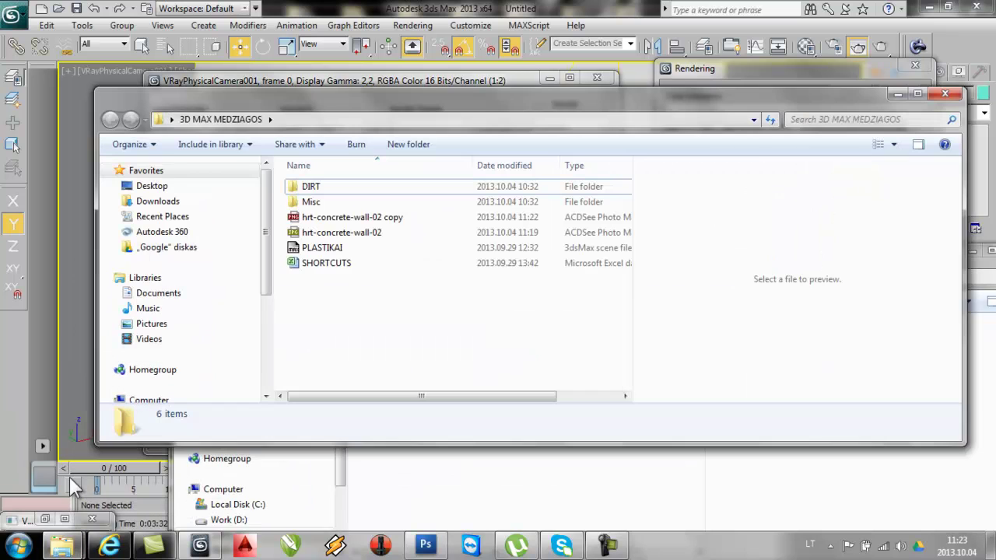
left_click(309, 249)
left_click(330, 267)
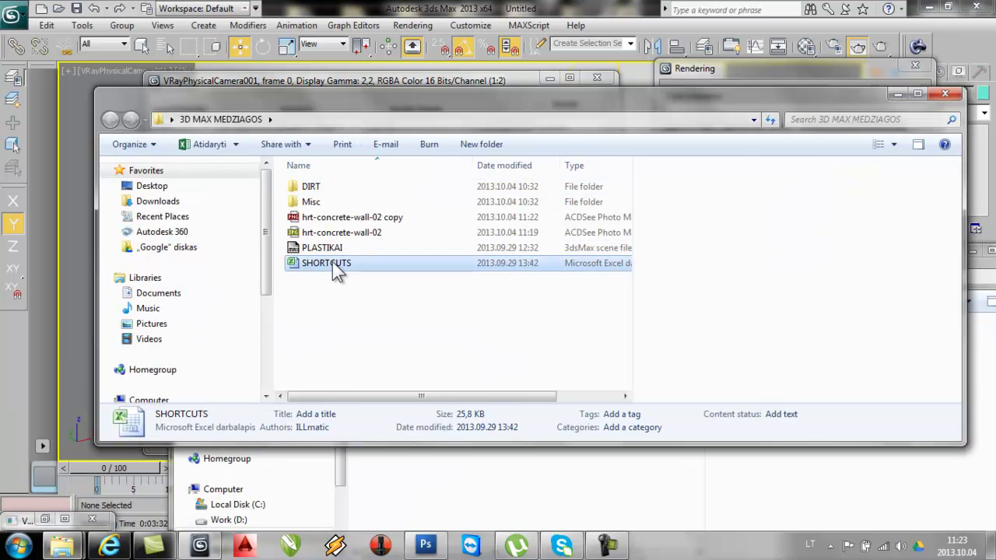
double_click(333, 264)
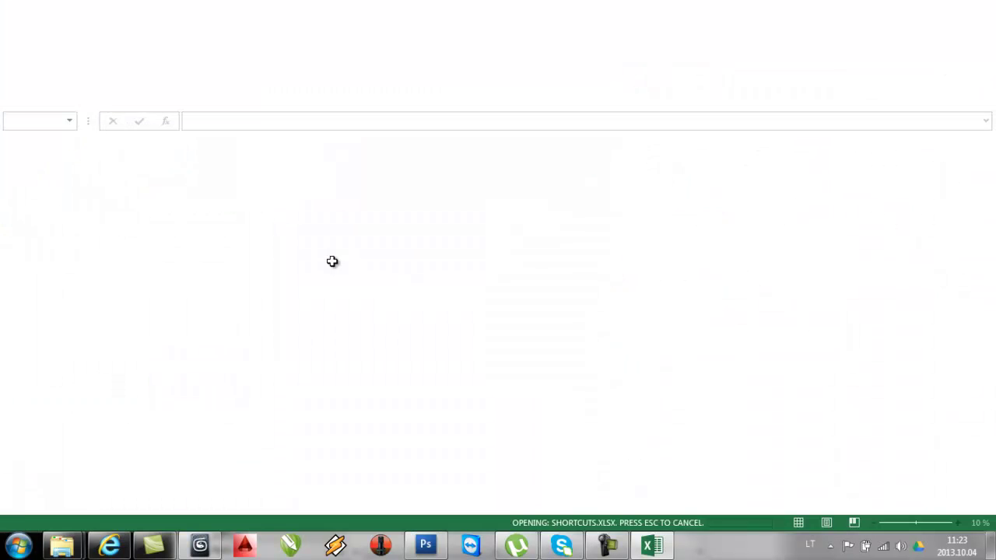
left_click(42, 261)
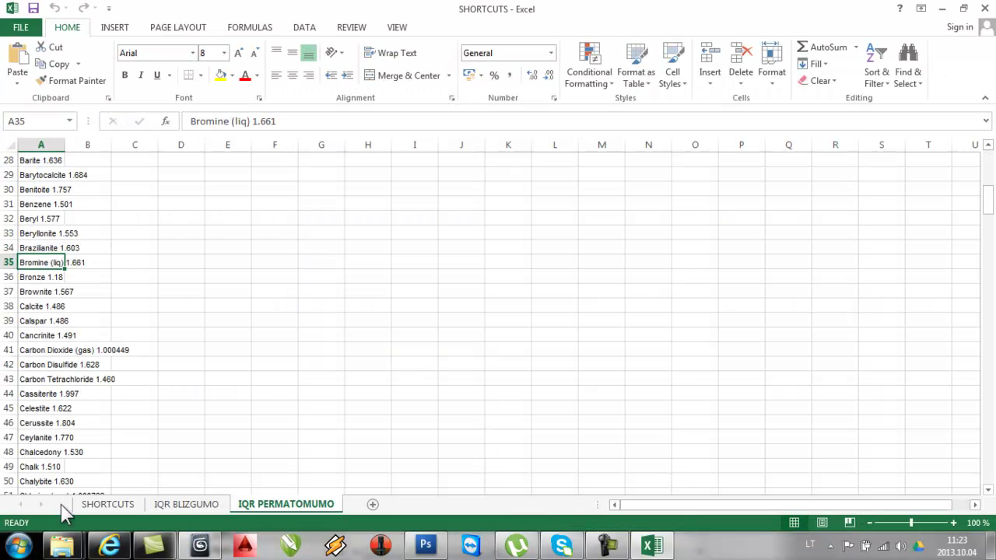
Step: Look through the essential 3DS Max keyboard shortcuts on the SHORTCUTS sheet
left_click(103, 505)
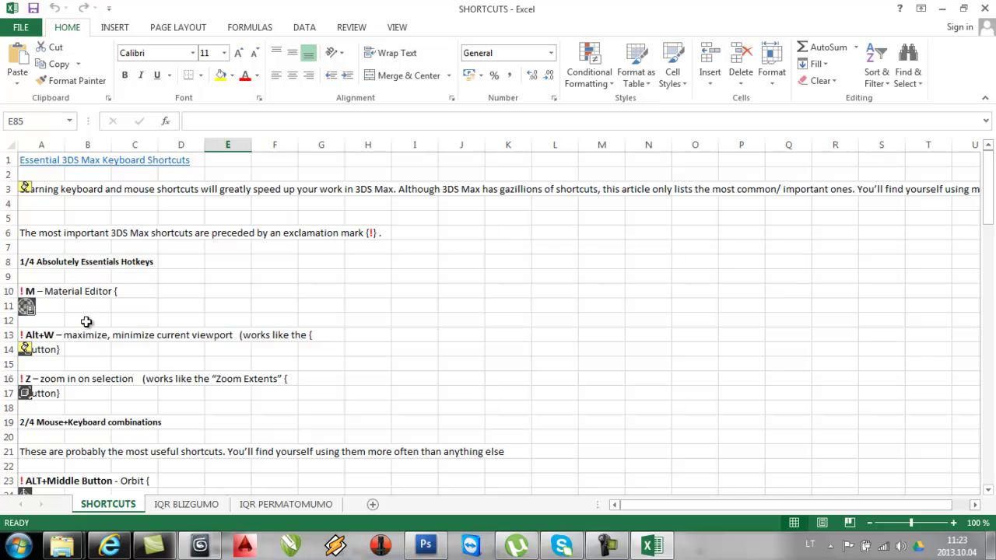
scroll(86, 322, "down", 20)
scroll(86, 321, "down", 9)
scroll(87, 321, "up", 15)
scroll(86, 321, "up", 17)
Step: Review the Reflect IOR guideline values on the IQR BLIZGUMO sheet, from plastic and glass to compound materials and metals
left_click(178, 504)
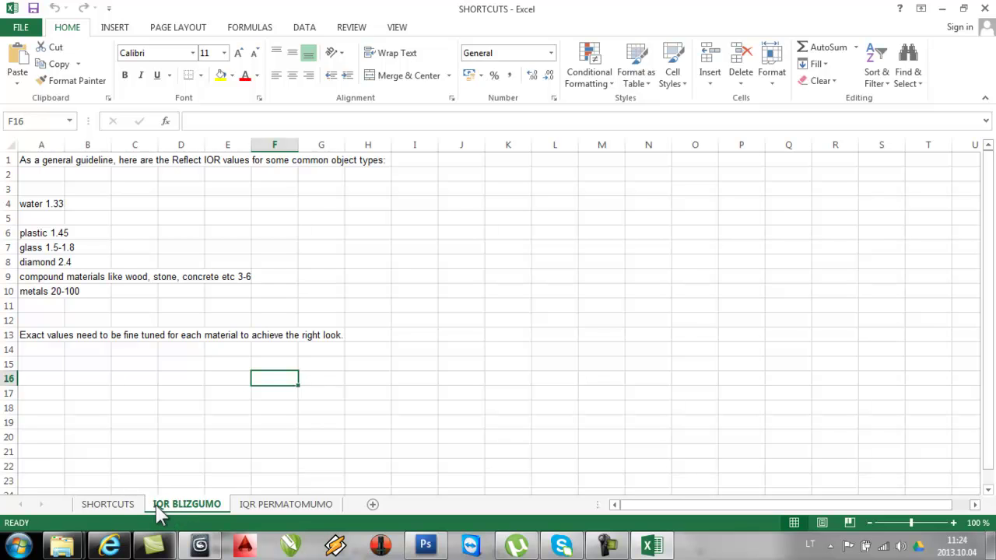
left_click(85, 391)
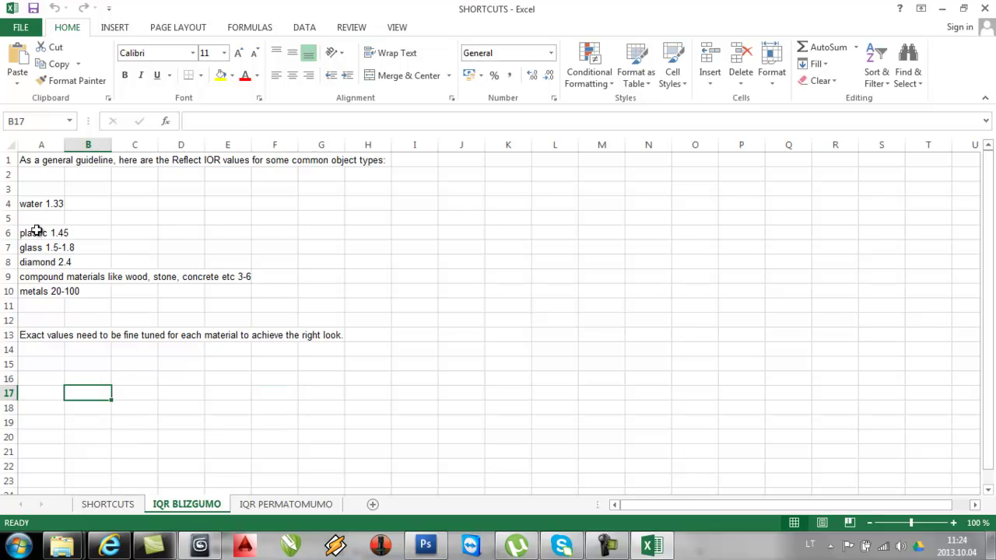
left_click(35, 231)
left_click(24, 250)
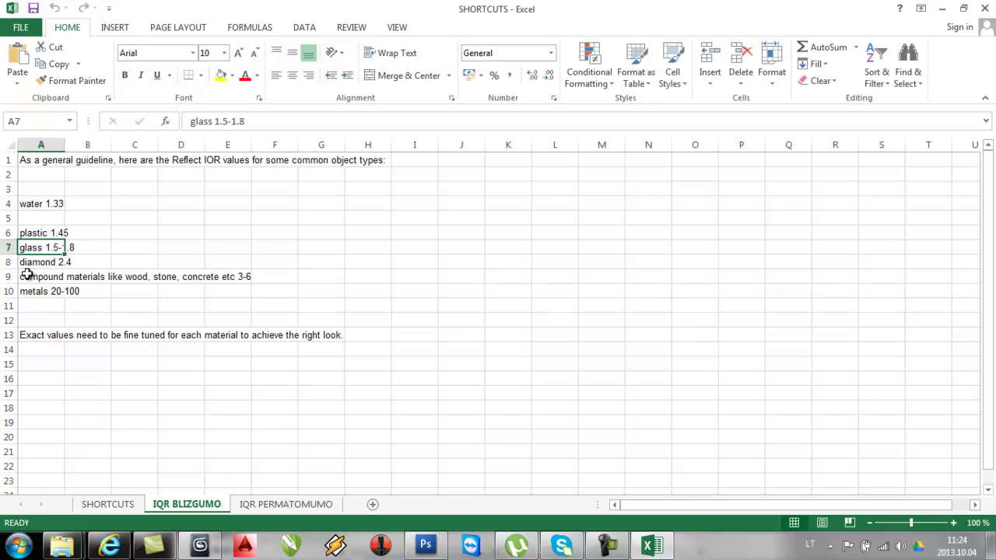
left_click(30, 264)
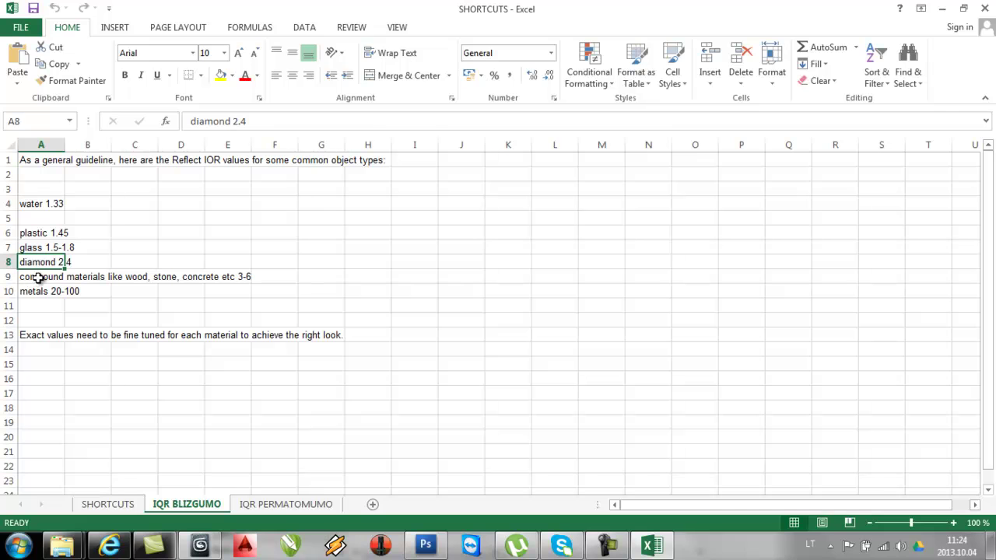
left_click(39, 277)
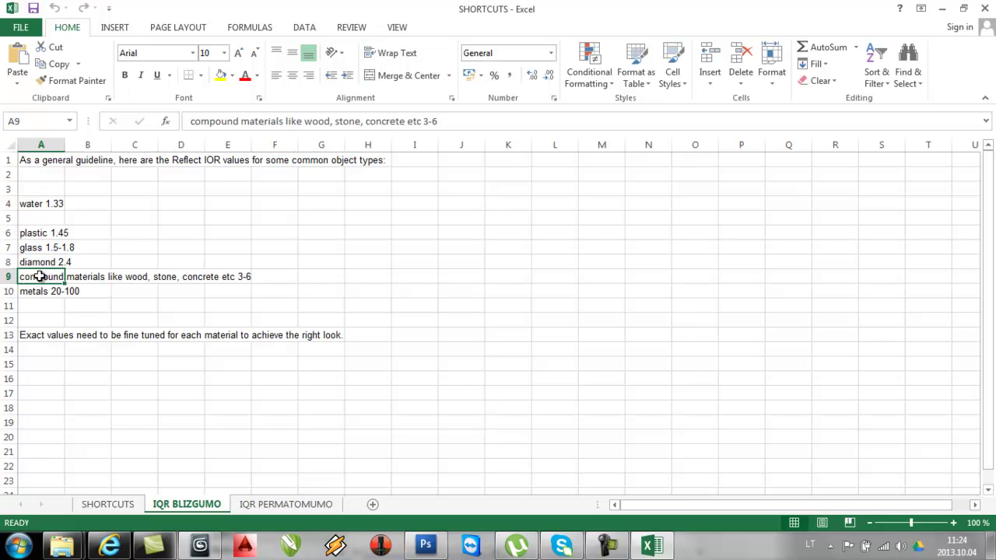
left_click(134, 279)
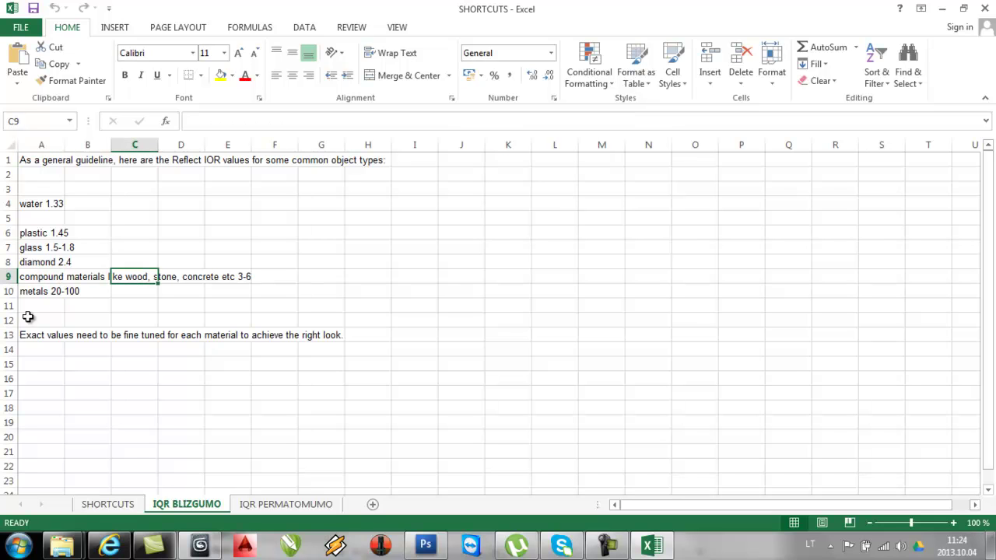
left_click(46, 290)
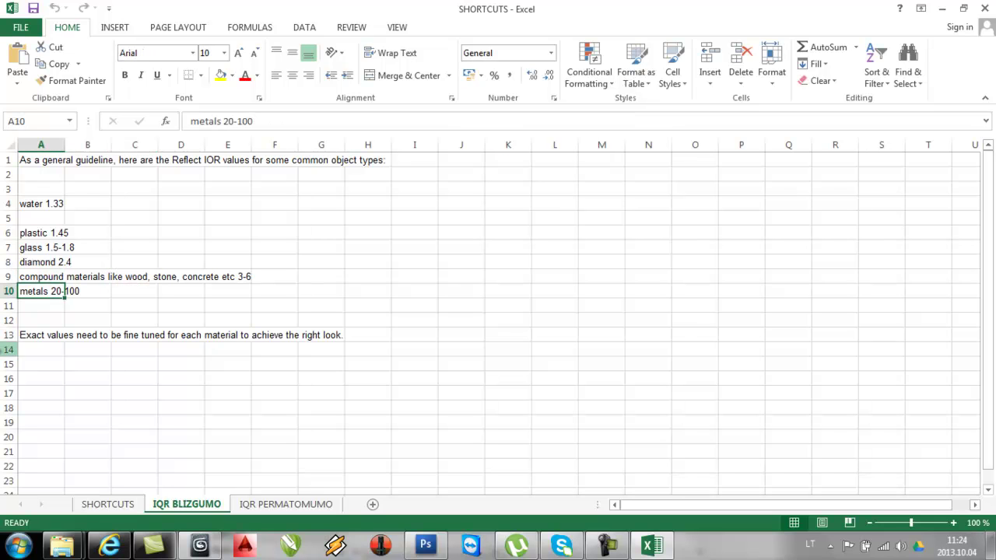
Step: Browse the material refraction list on the IQR PERMATOMUMO sheet, close the workbook and return to the 3ds Max render
left_click(260, 506)
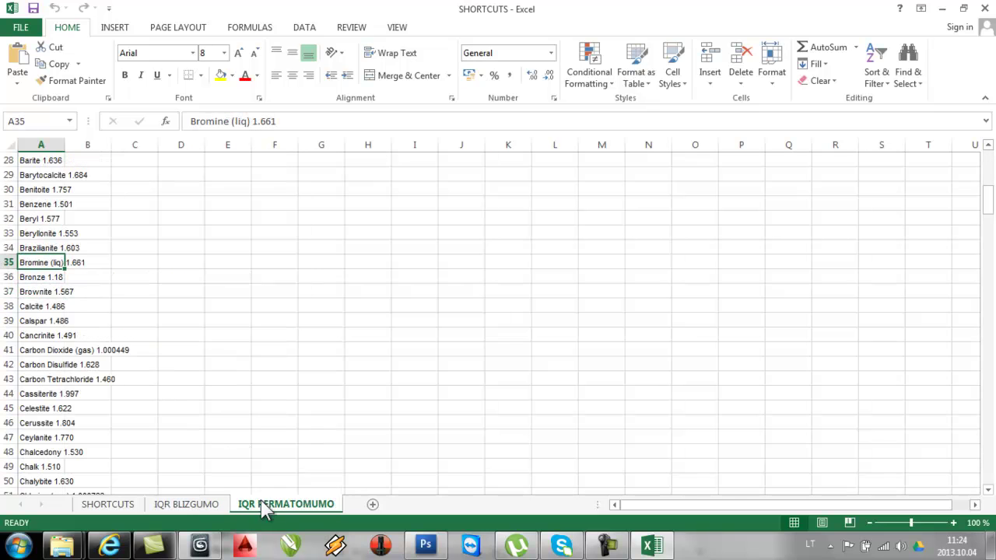
left_click(206, 438)
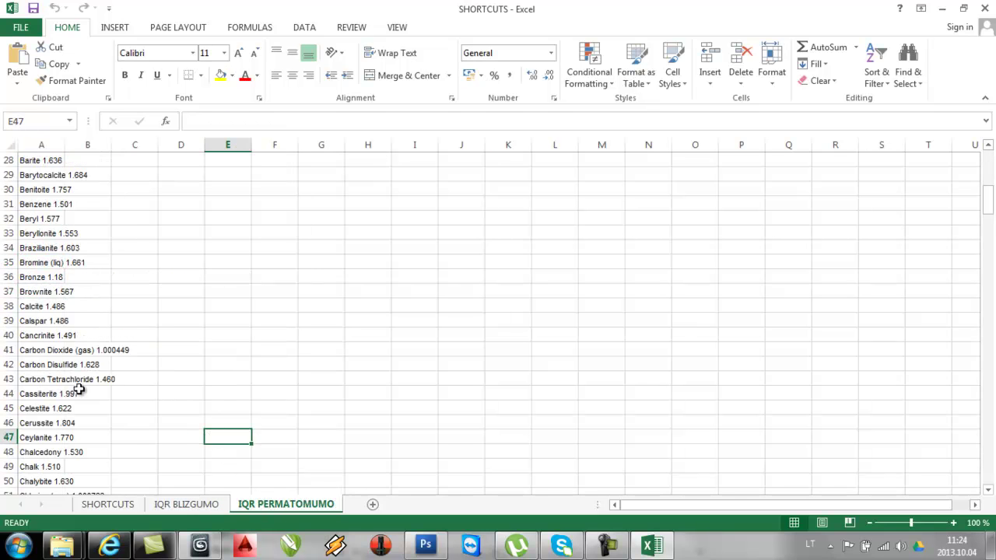
scroll(79, 389, "up", 9)
scroll(78, 389, "down", 15)
scroll(79, 387, "down", 20)
scroll(79, 386, "down", 20)
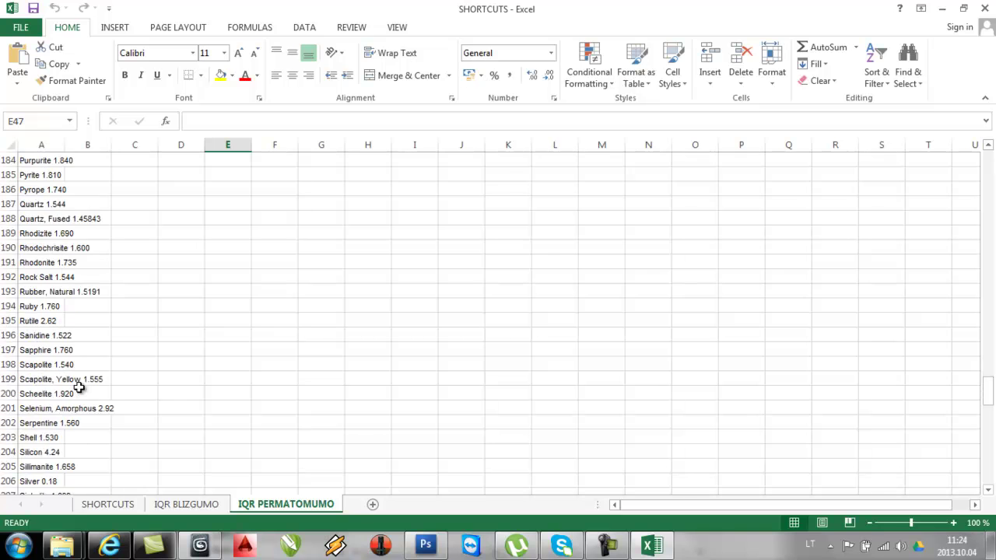
scroll(78, 387, "up", 20)
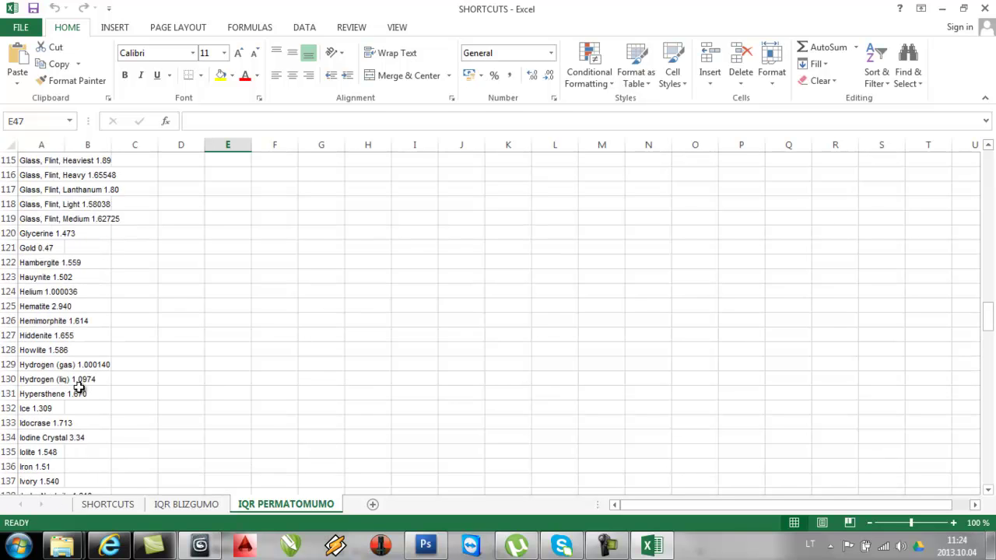
scroll(79, 386, "up", 9)
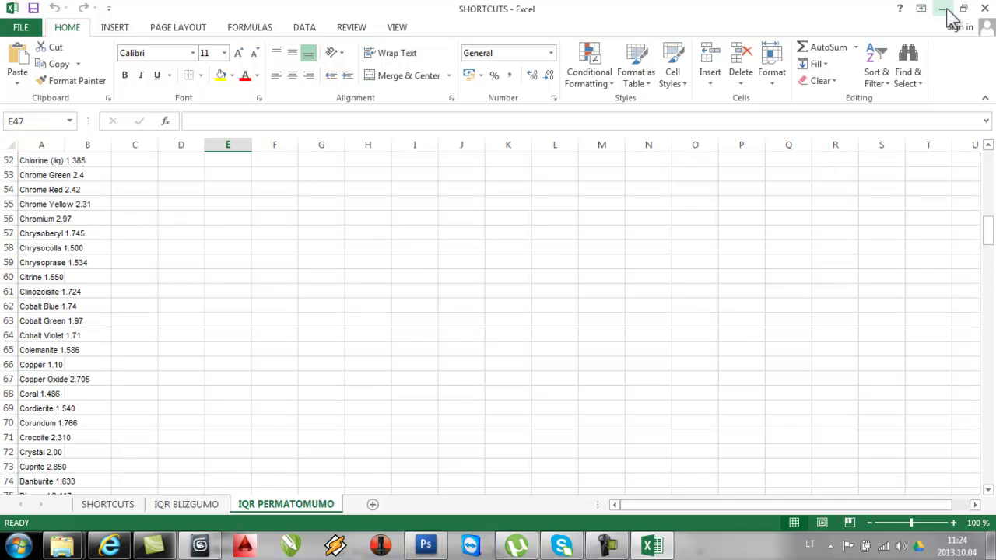
left_click(984, 13)
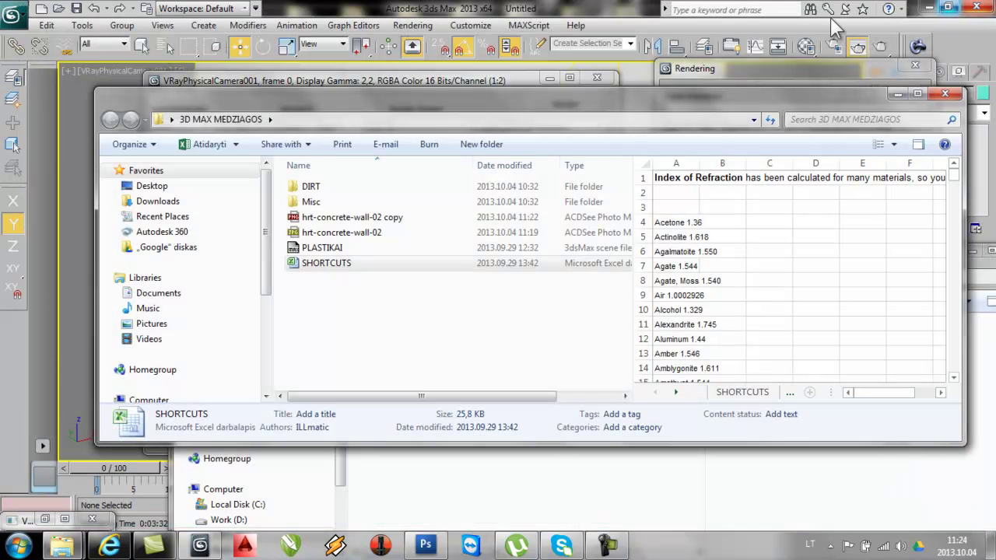
left_click(75, 405)
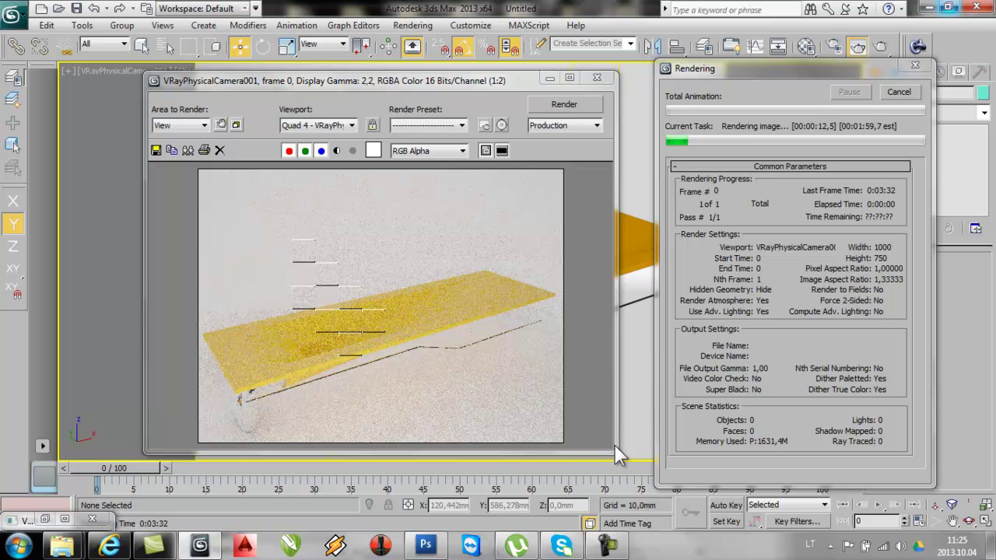
Step: In Windows Task Manager, allow 3dsmax.exe to also run on CPU 6 and CPU 7, and close Task Manager
right_click(658, 549)
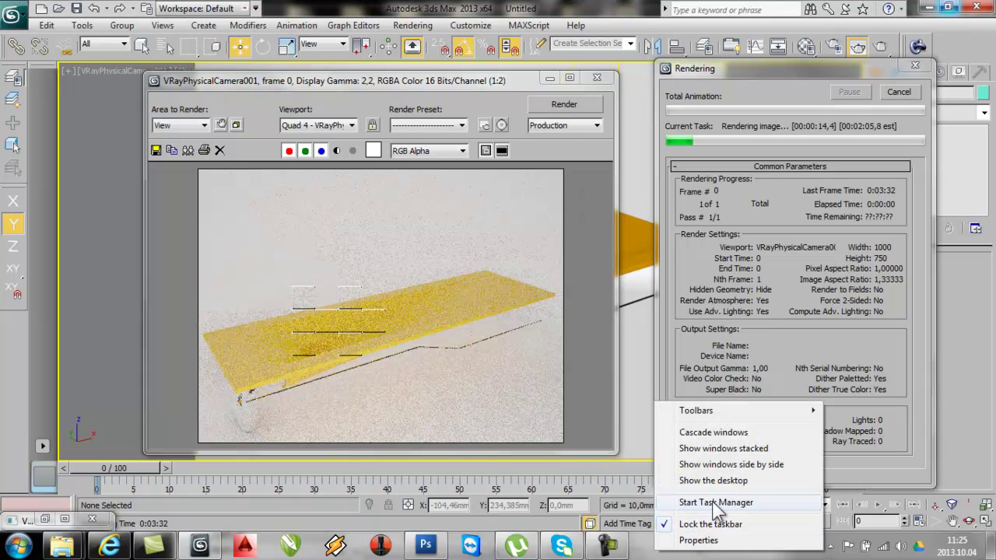
left_click(712, 501)
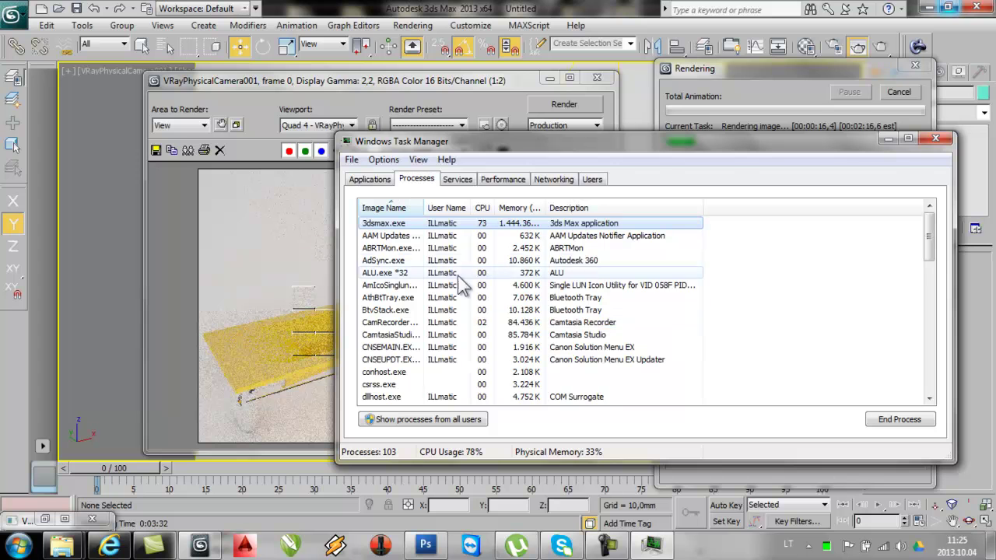
right_click(441, 224)
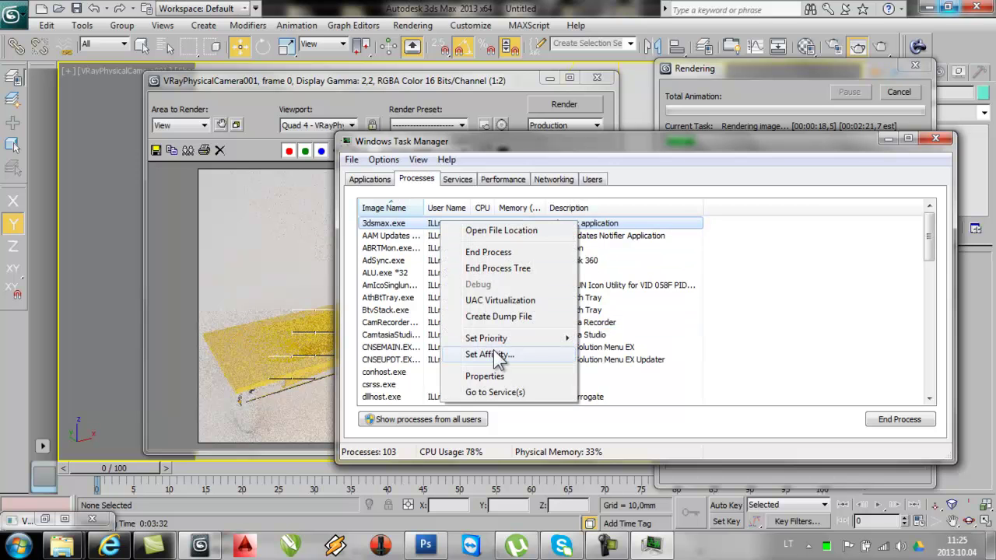
left_click(490, 354)
left_click(362, 318)
left_click(363, 330)
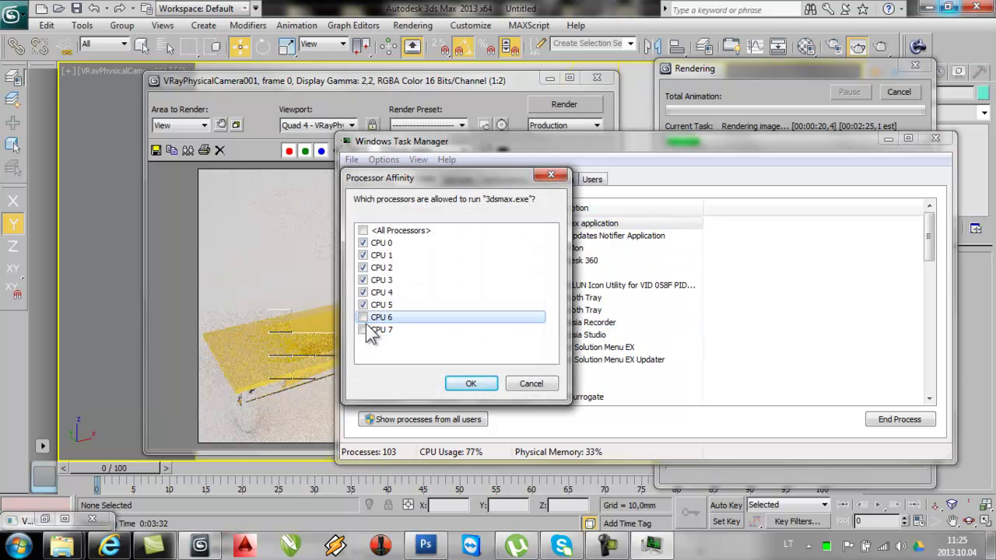
left_click(471, 383)
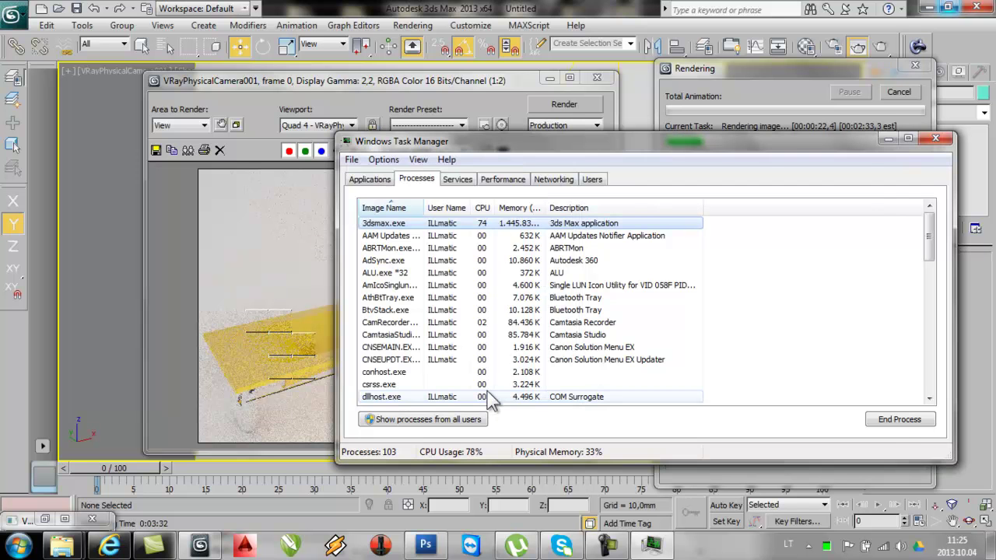
left_click(934, 139)
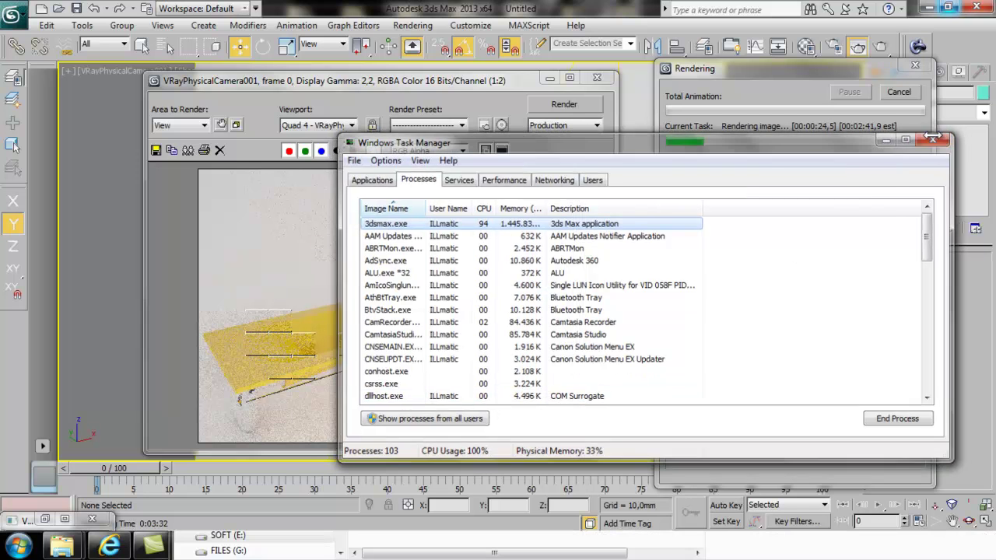
Step: Examine the tabletop recess, the near leg and the lower frame line in the render while it is being calculated
scroll(264, 335, "up", 2)
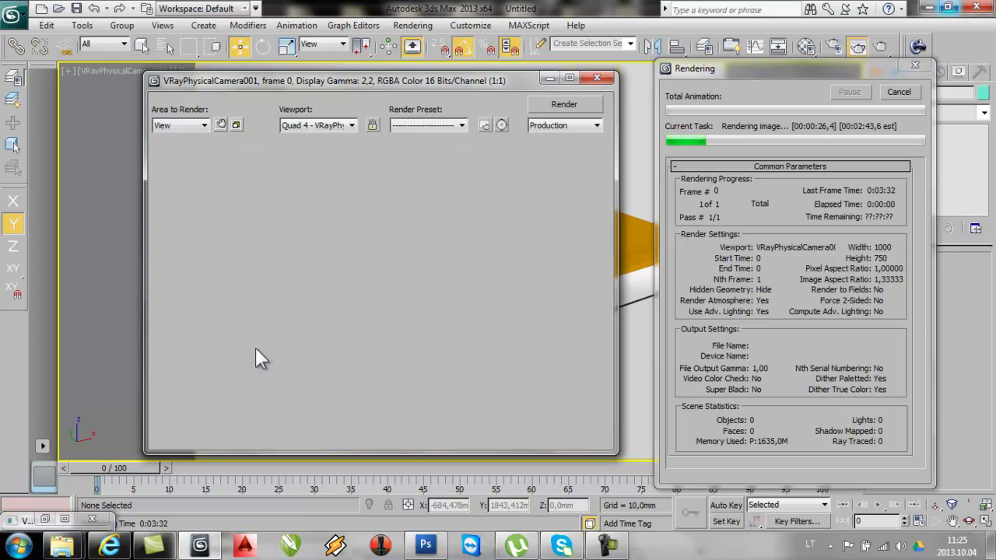
scroll(330, 315, "down", 1)
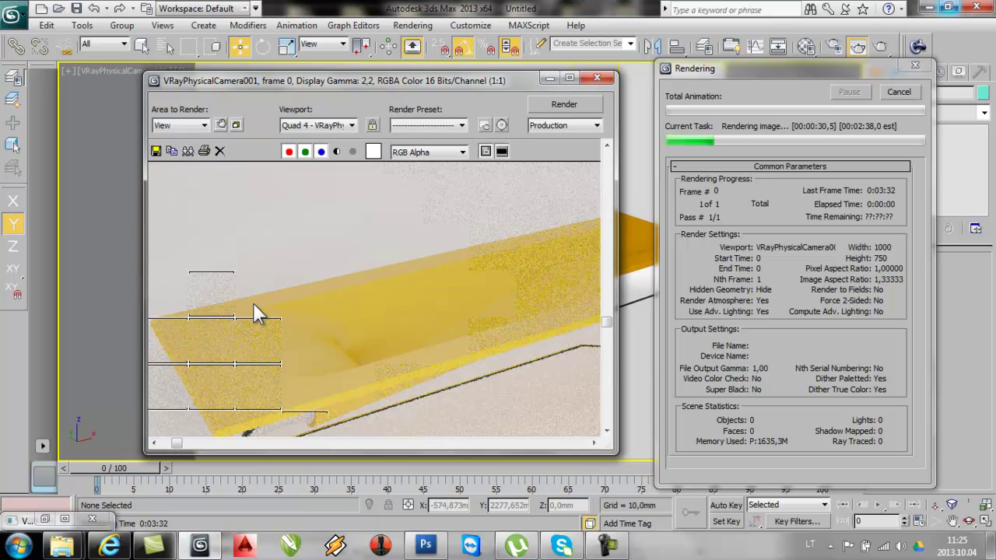
scroll(254, 304, "down", 1)
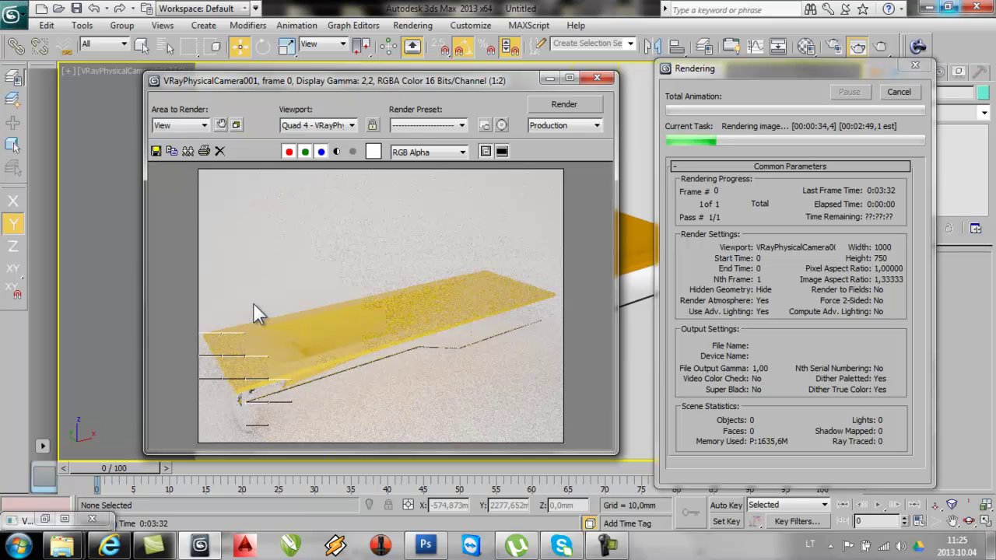
scroll(279, 344, "up", 2)
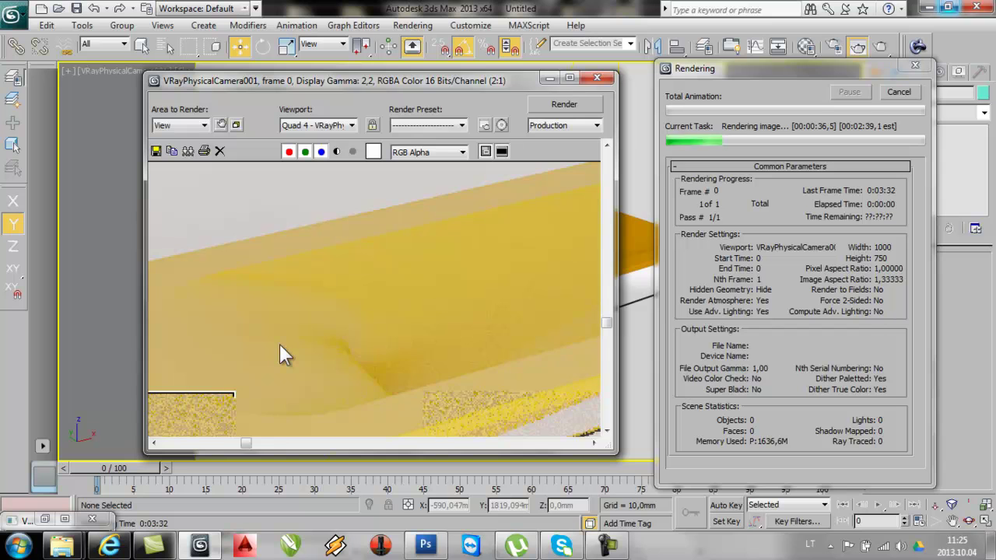
scroll(280, 354, "down", 1)
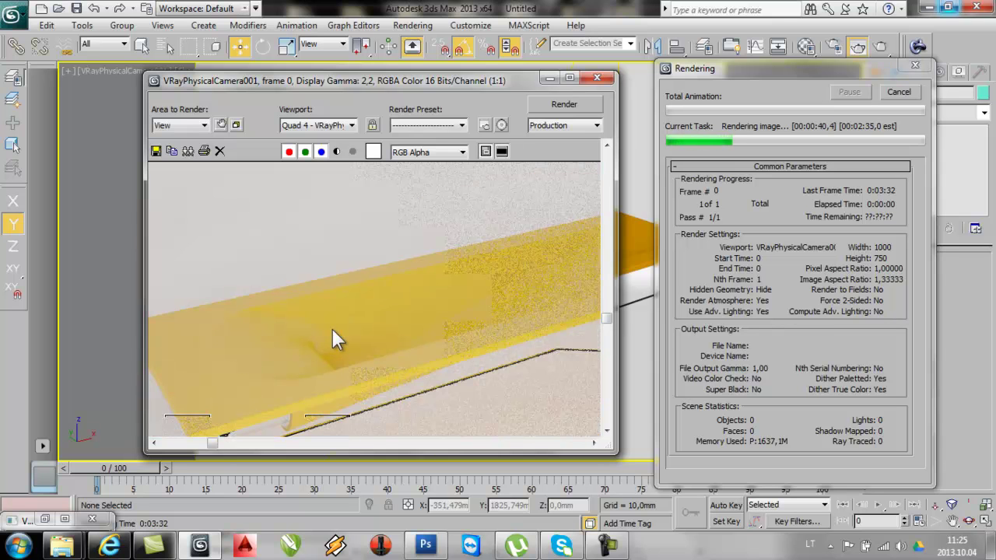
scroll(333, 329, "down", 1)
scroll(241, 438, "up", 3)
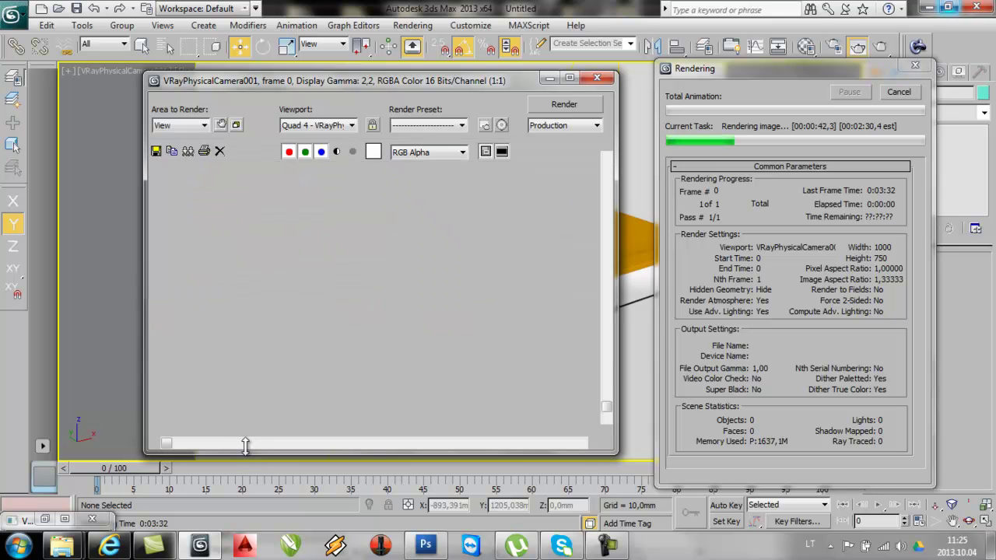
scroll(242, 324, "down", 1)
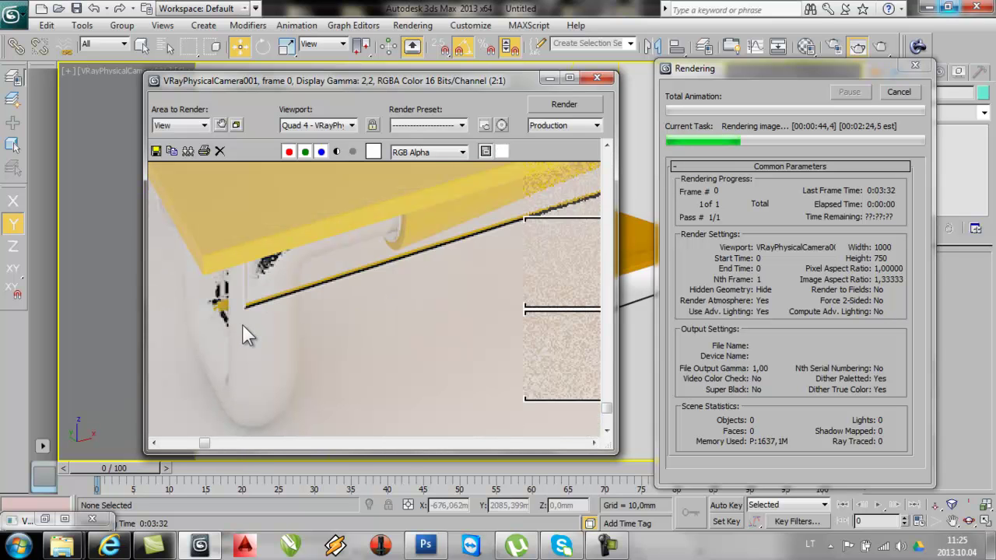
scroll(186, 343, "down", 1)
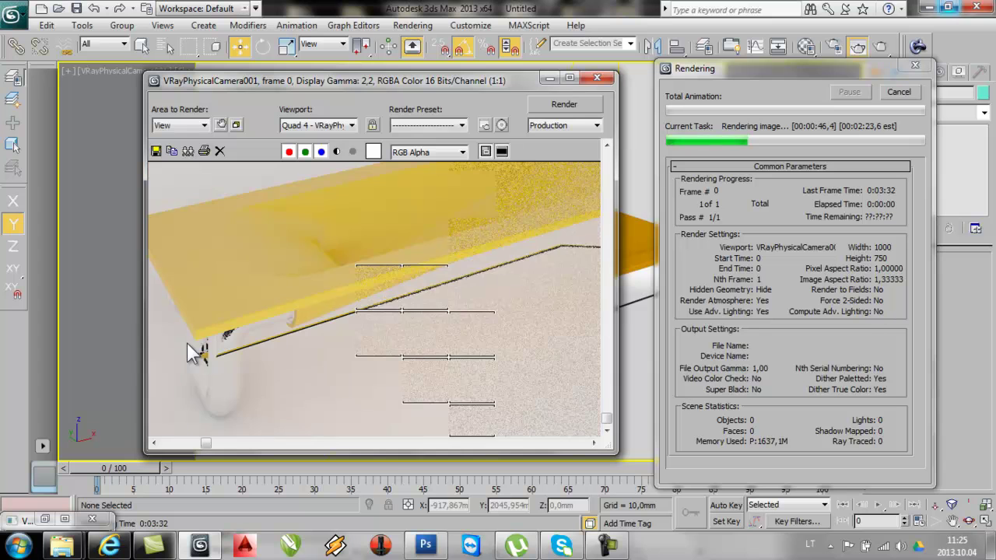
scroll(186, 343, "down", 1)
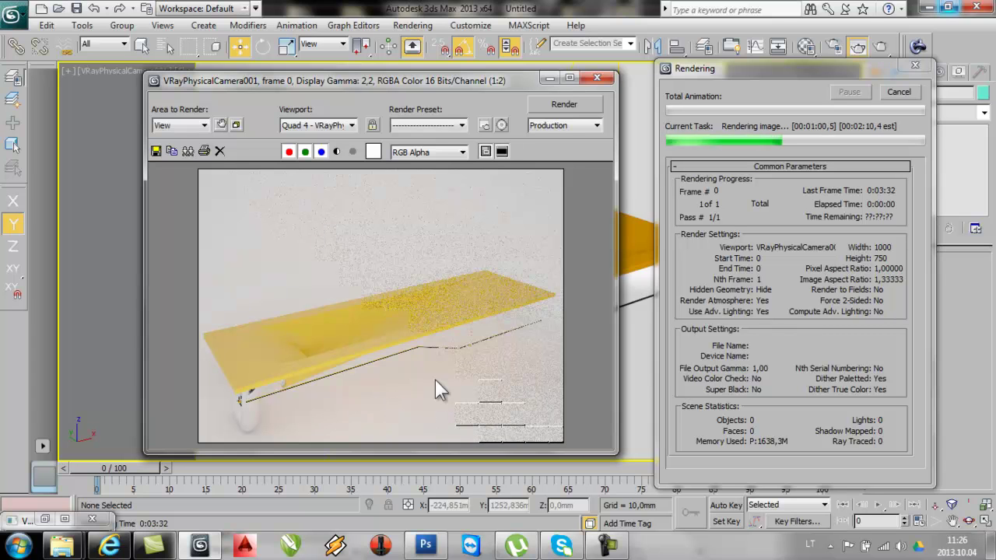
scroll(424, 340, "up", 1)
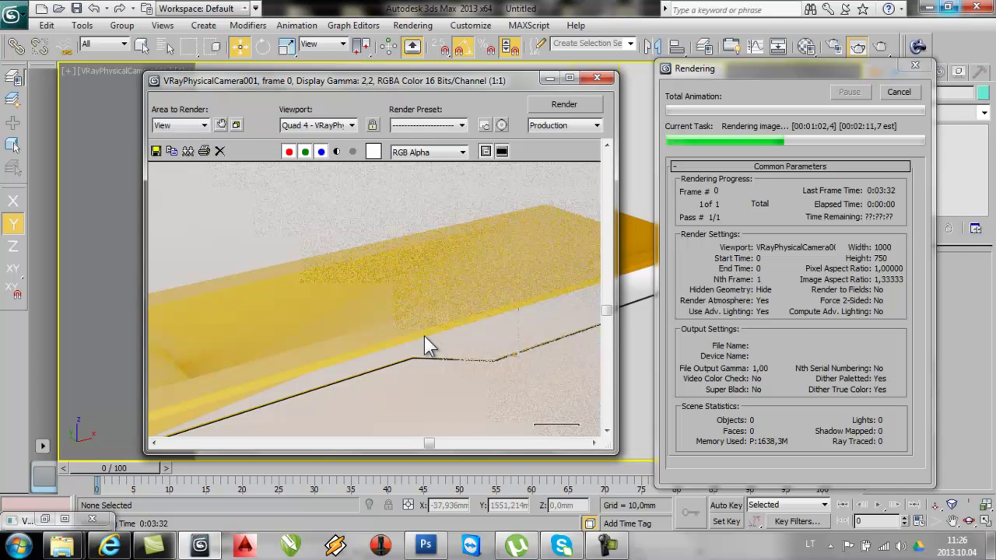
scroll(424, 338, "down", 1)
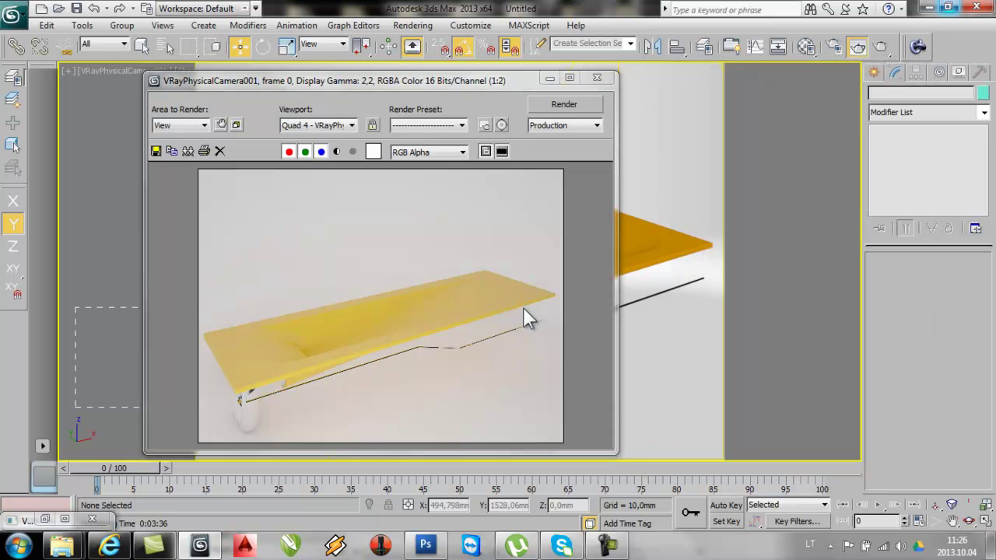
Step: Inspect the finished render's tabletop and thin lower frame line up close and as a whole
left_click(444, 318)
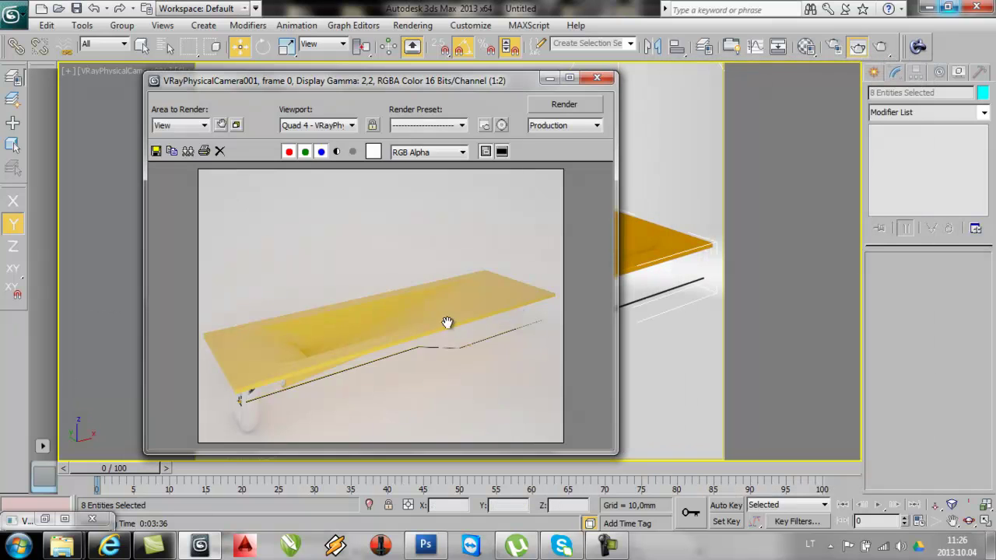
scroll(443, 318, "up", 3)
scroll(444, 318, "down", 2)
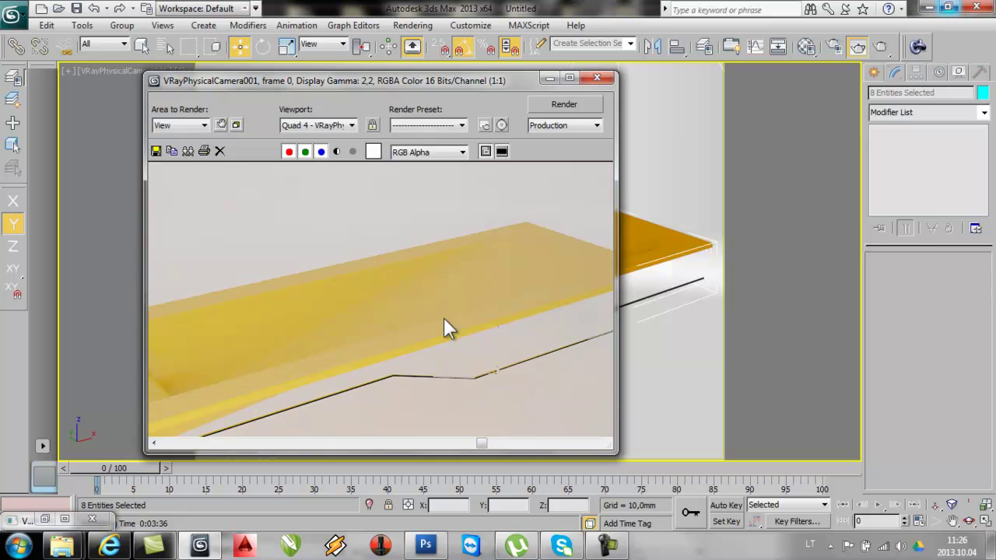
scroll(490, 375, "up", 2)
scroll(490, 374, "down", 3)
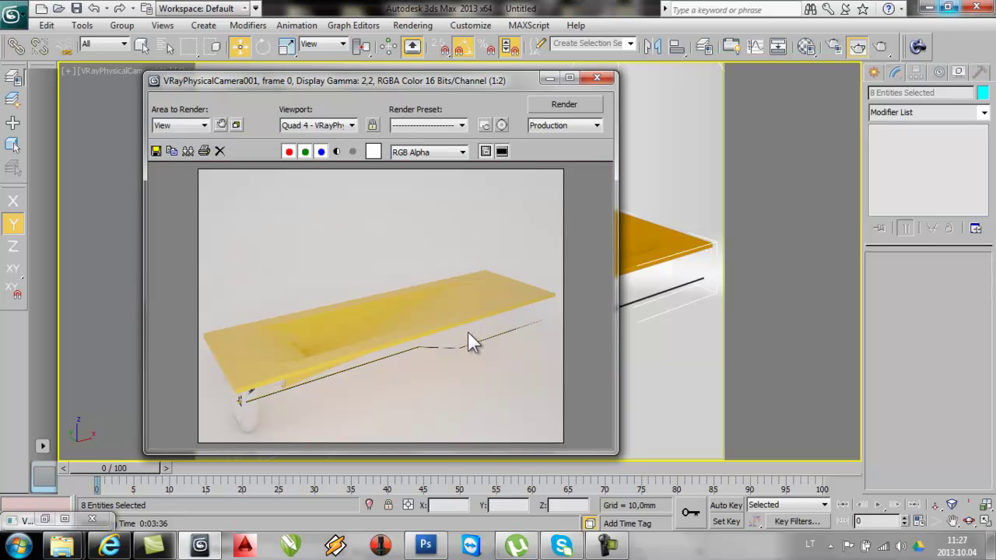
Step: Set up saving the rendered image in the 3D MAX MEDZIAGOS folder as a TIF Image File named render1
left_click(156, 150)
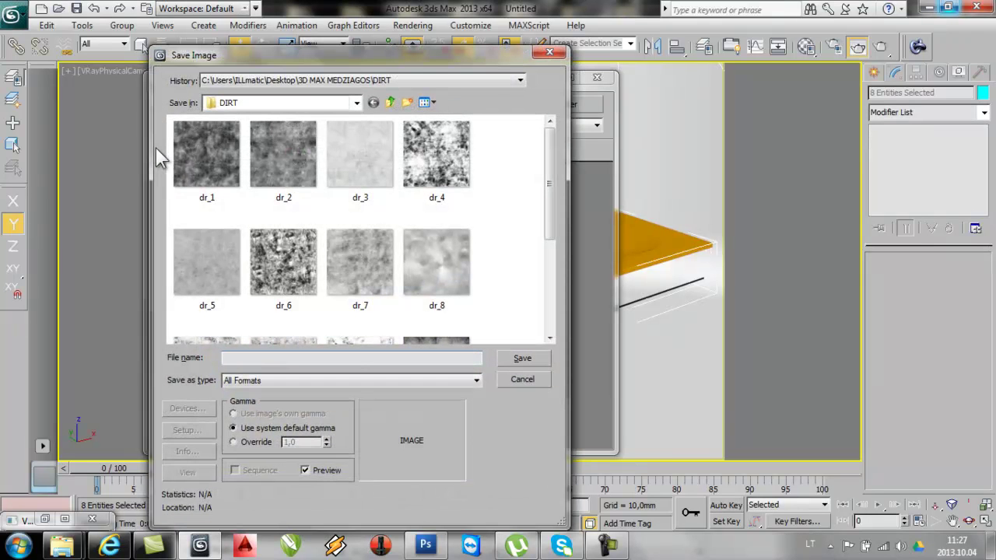
left_click(270, 104)
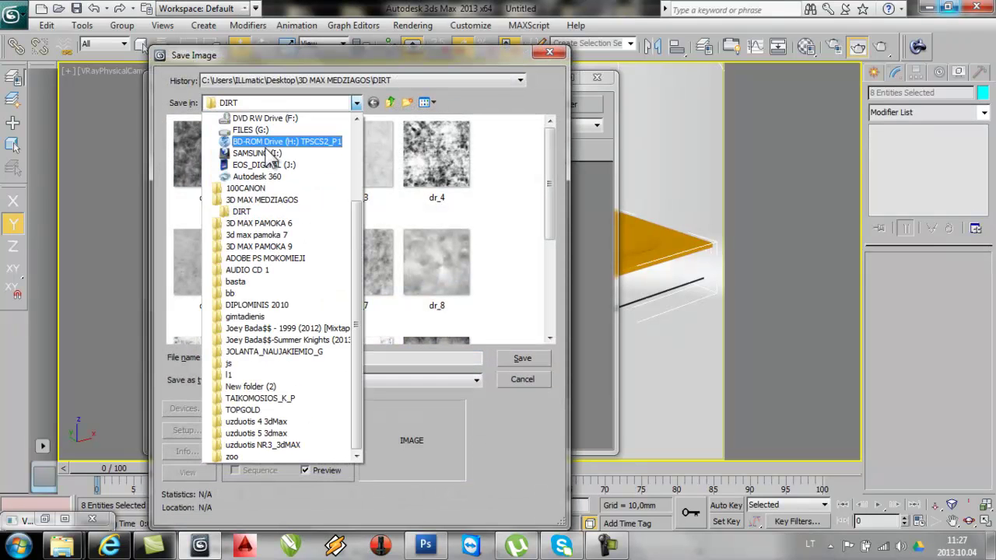
left_click(263, 200)
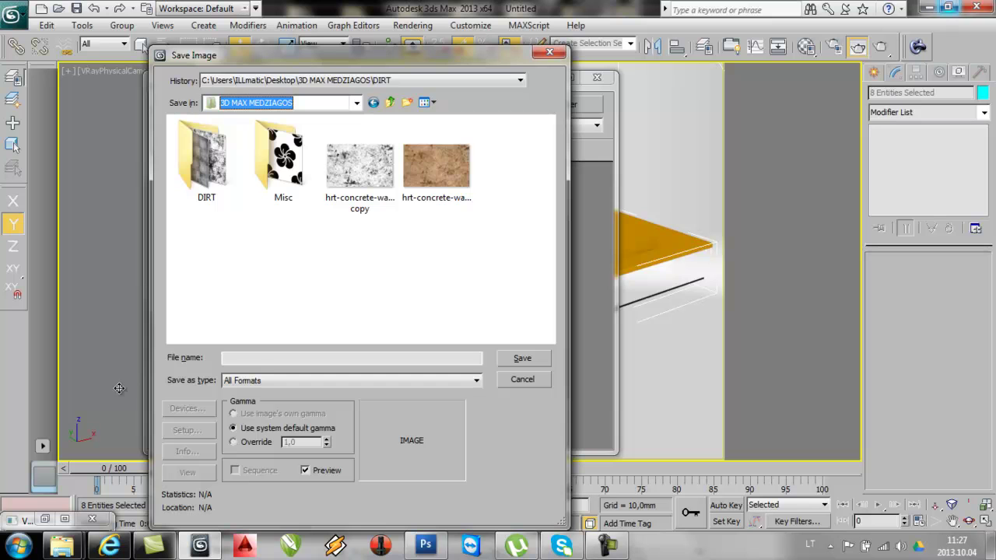
left_click(245, 380)
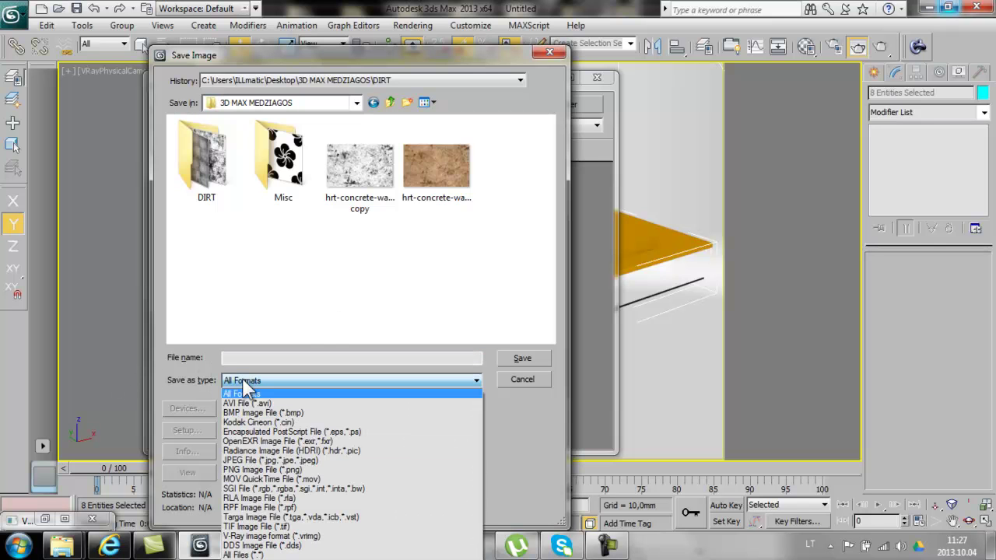
left_click(280, 526)
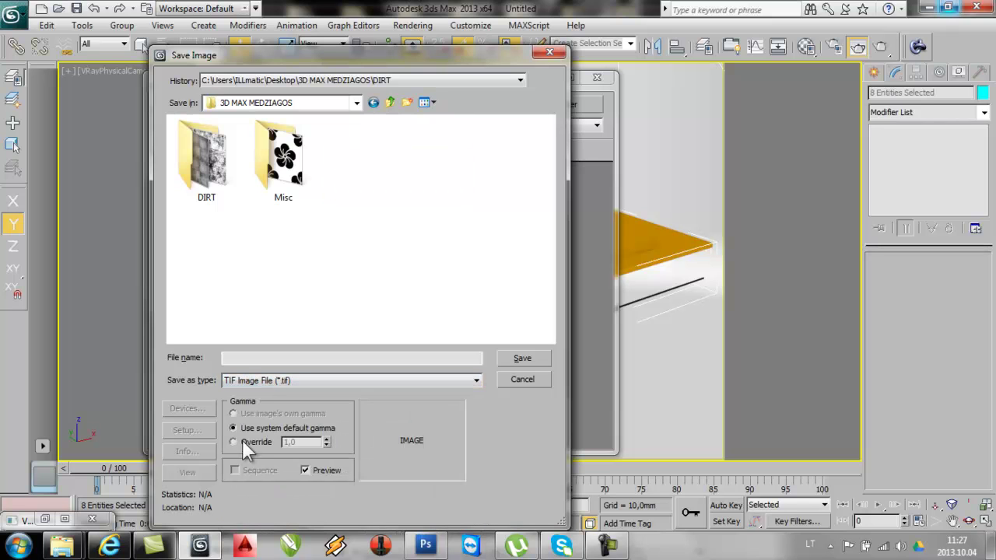
left_click(256, 356)
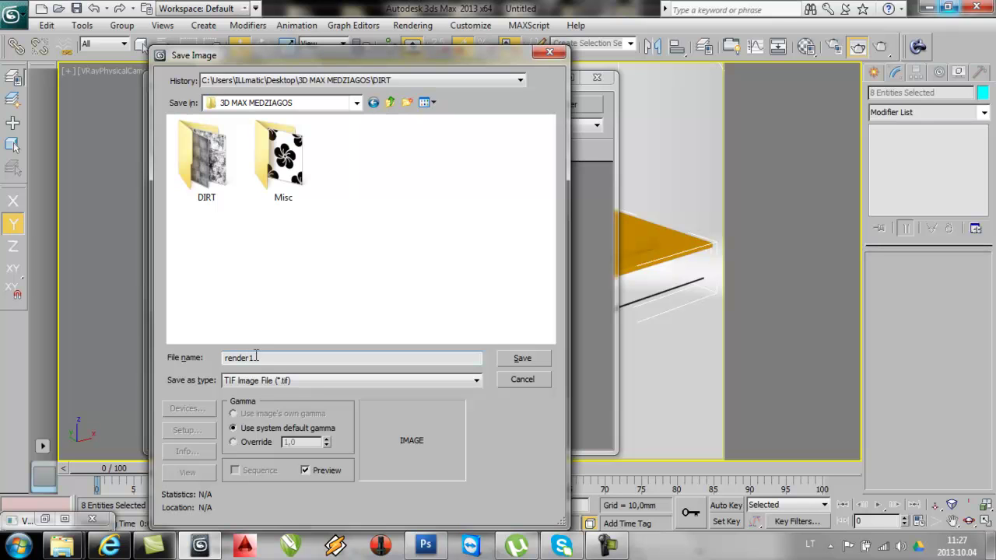
Step: Override the image's gamma with 2,2 and save the TIF render
left_click(233, 440)
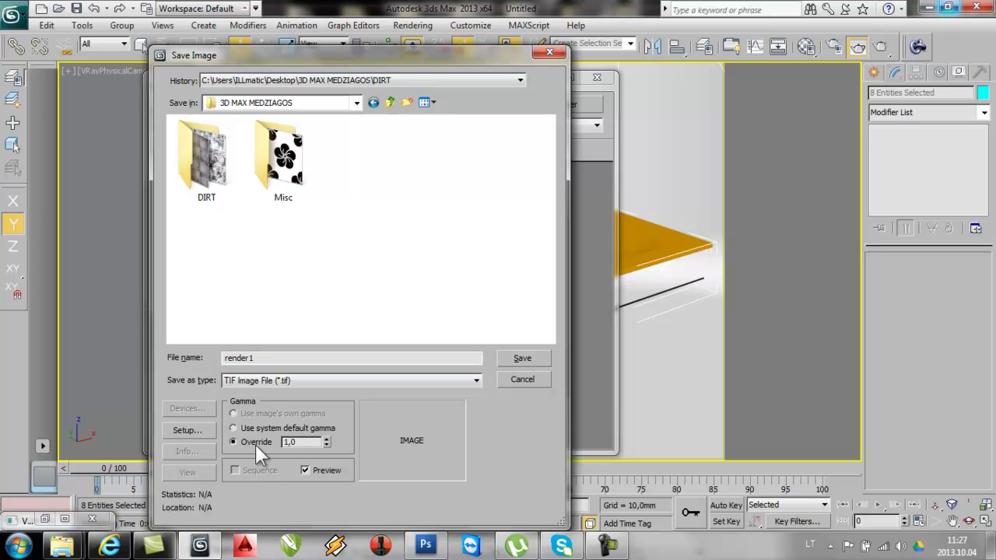
double_click(291, 442)
type("2,2")
left_click(526, 359)
left_click(442, 322)
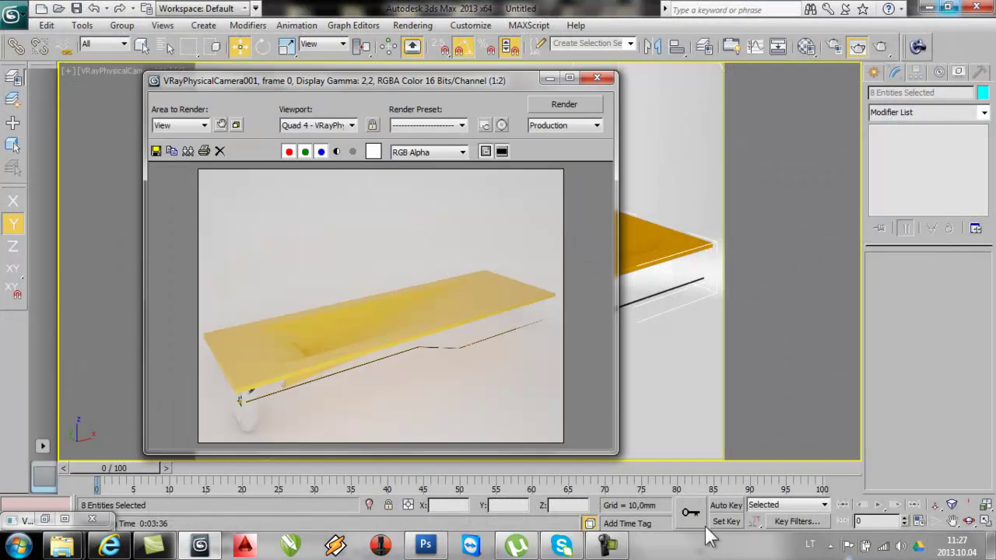
Step: Switch to Windows Explorer in a new window and go to the Desktop folder
key("super+e")
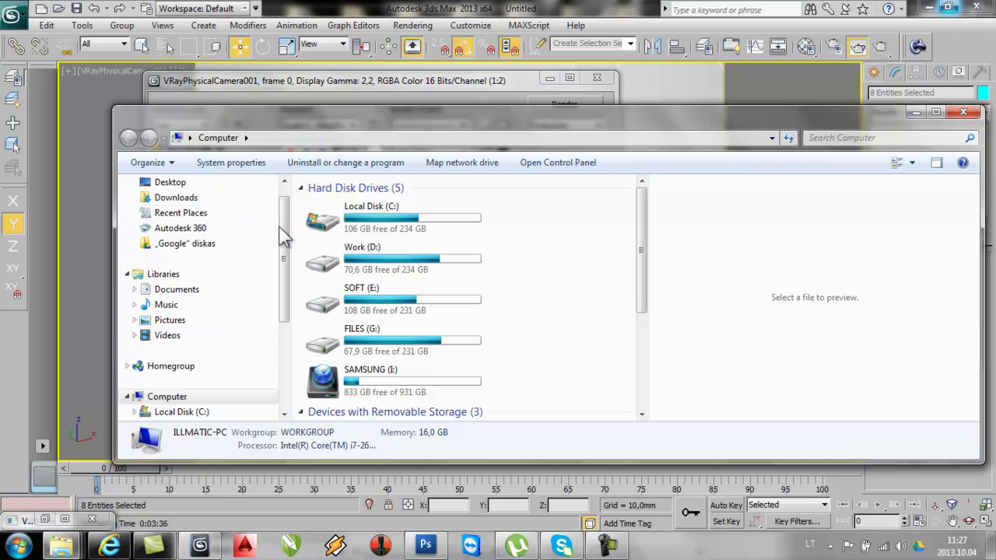
scroll(285, 234, "up", 1)
left_click(165, 206)
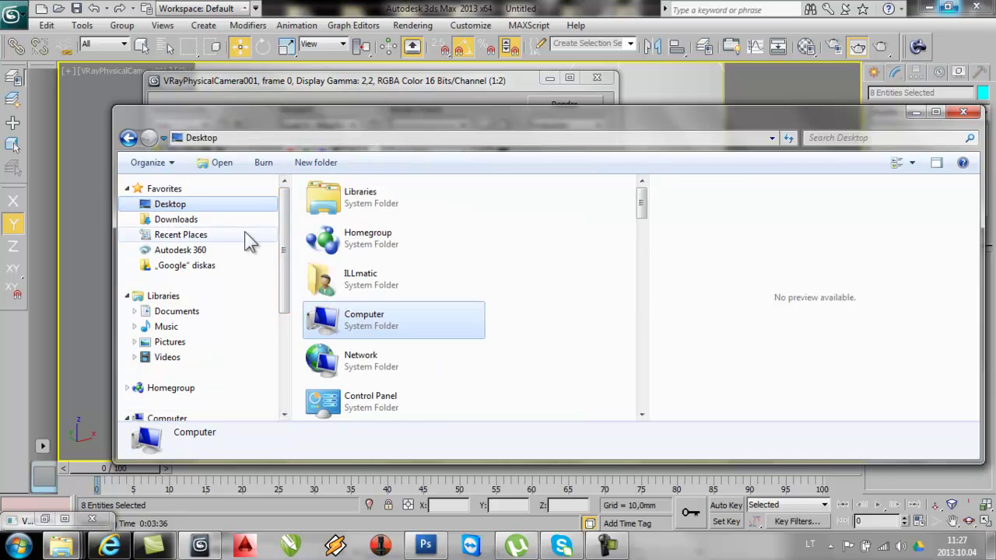